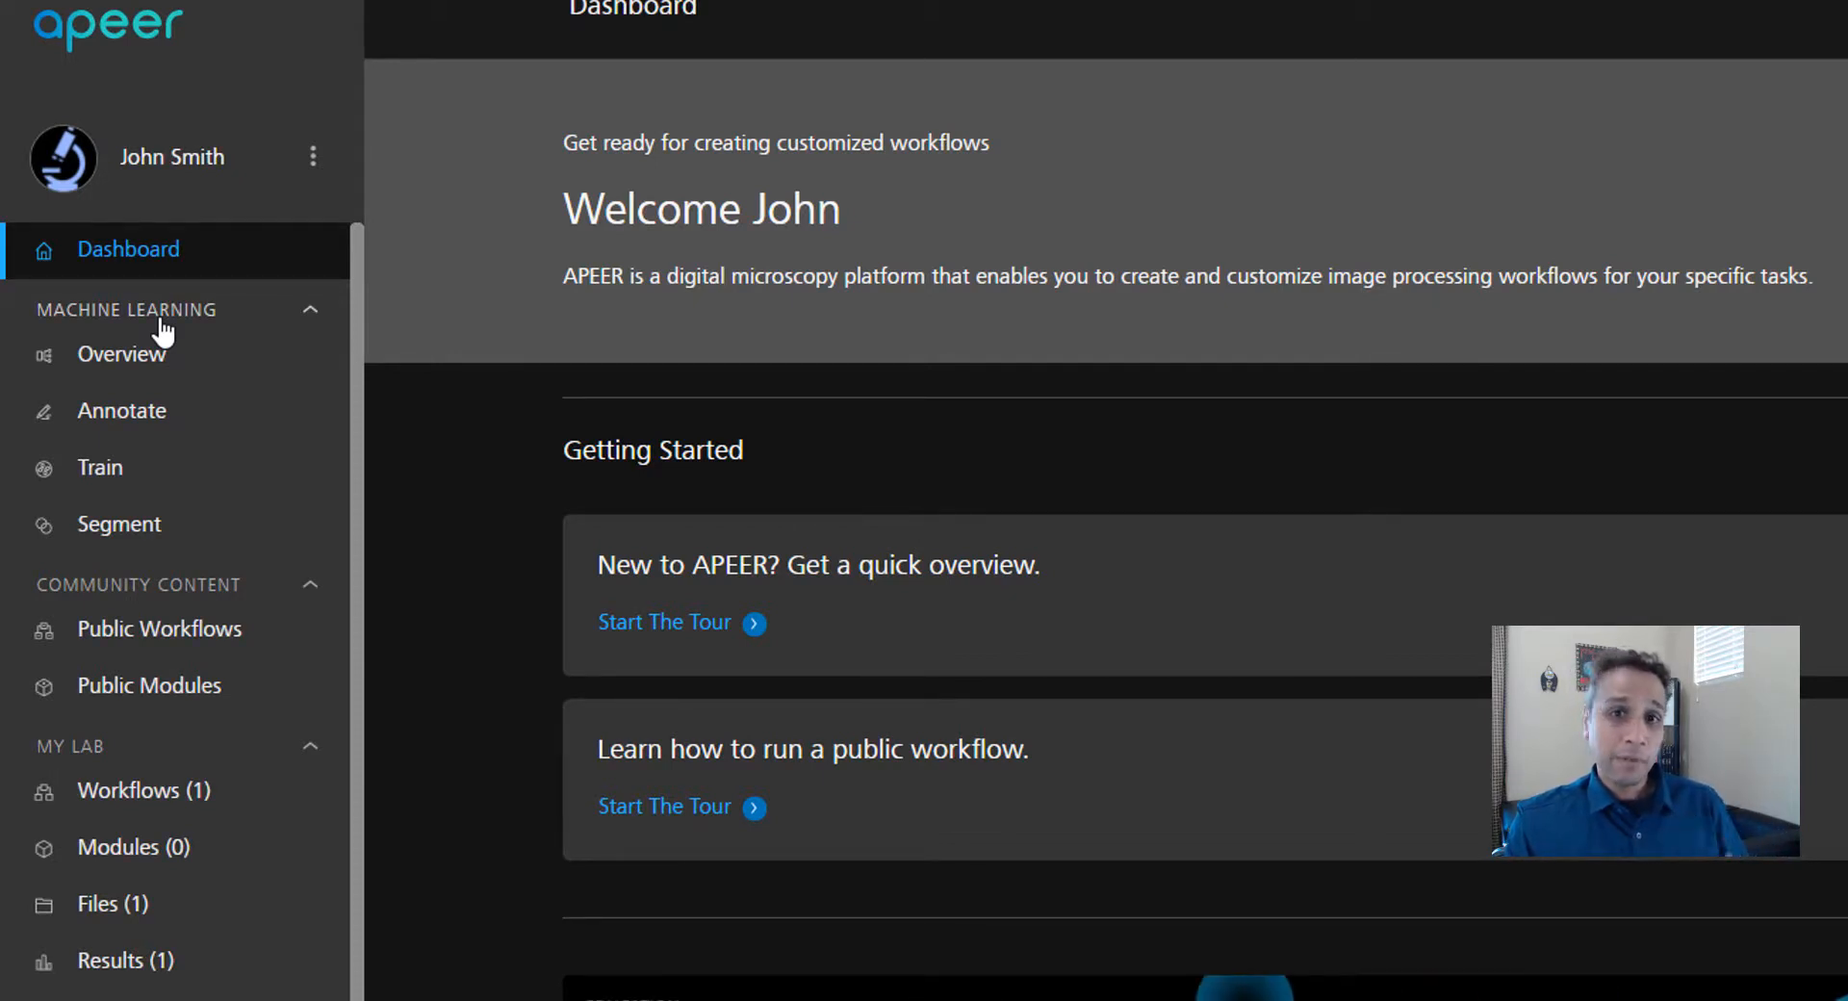
Search the public APEER modules for "track" and open the Blob tracking module page
left_click(139, 436)
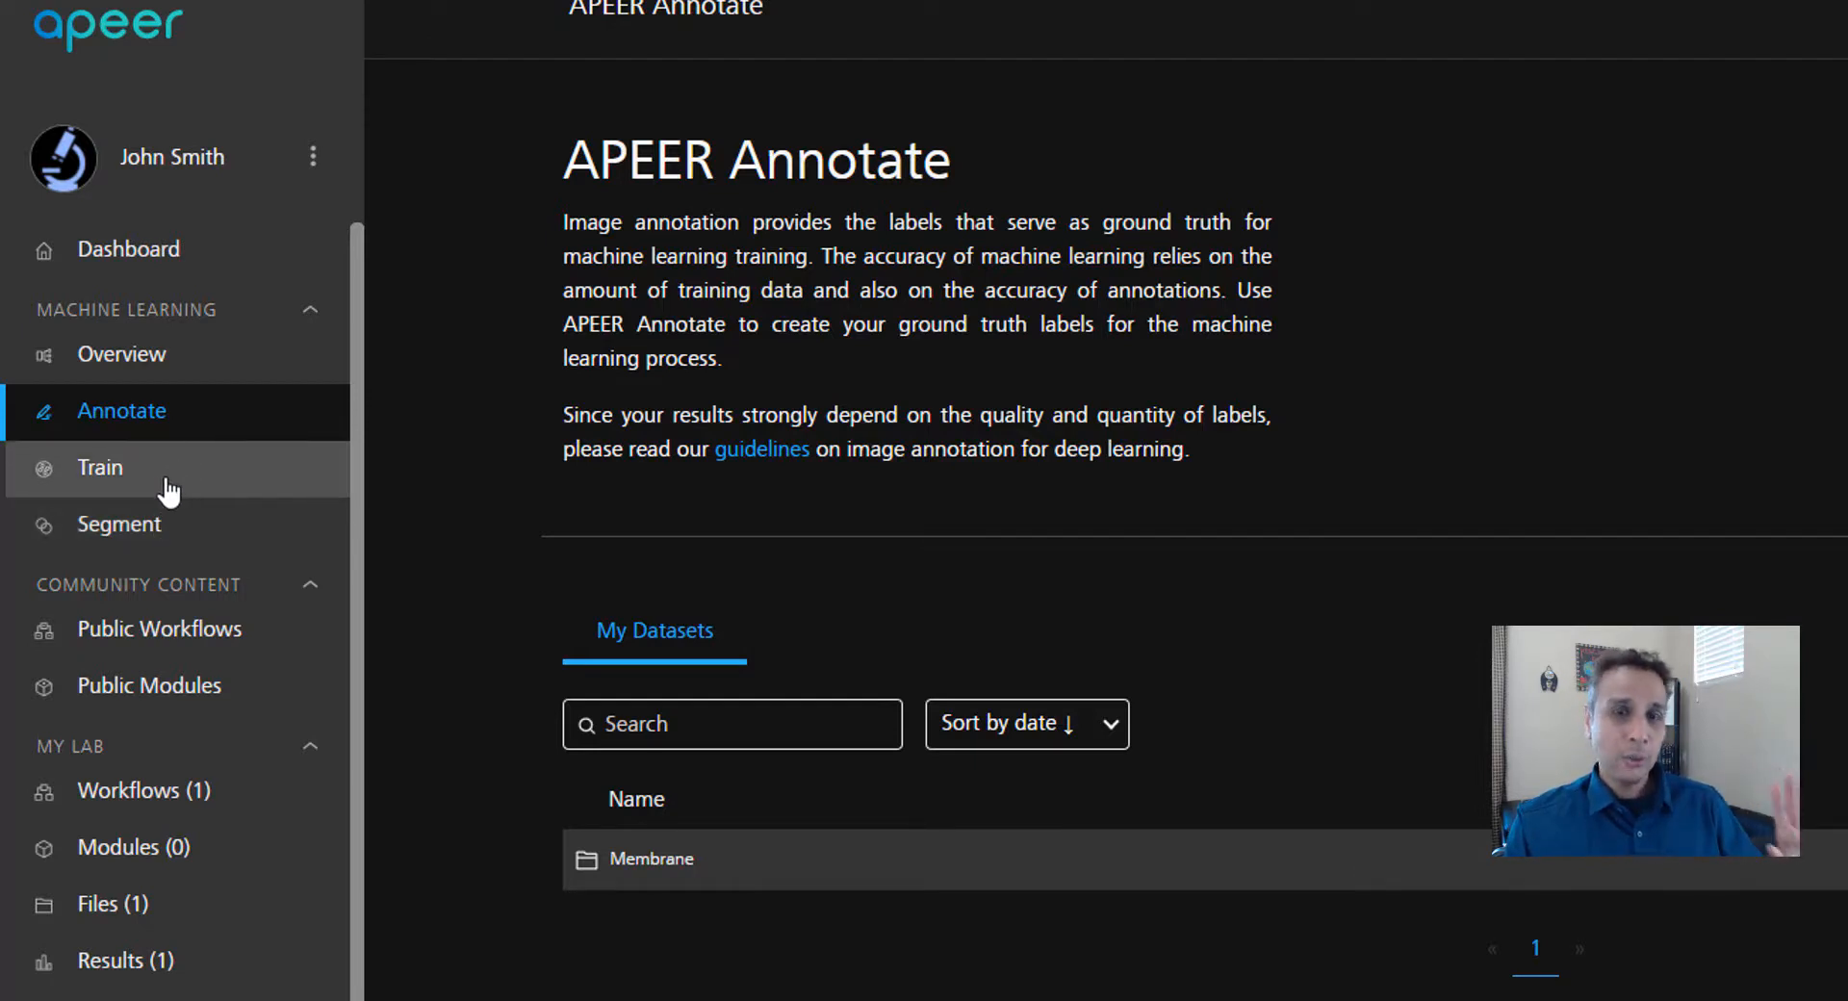
left_click(162, 689)
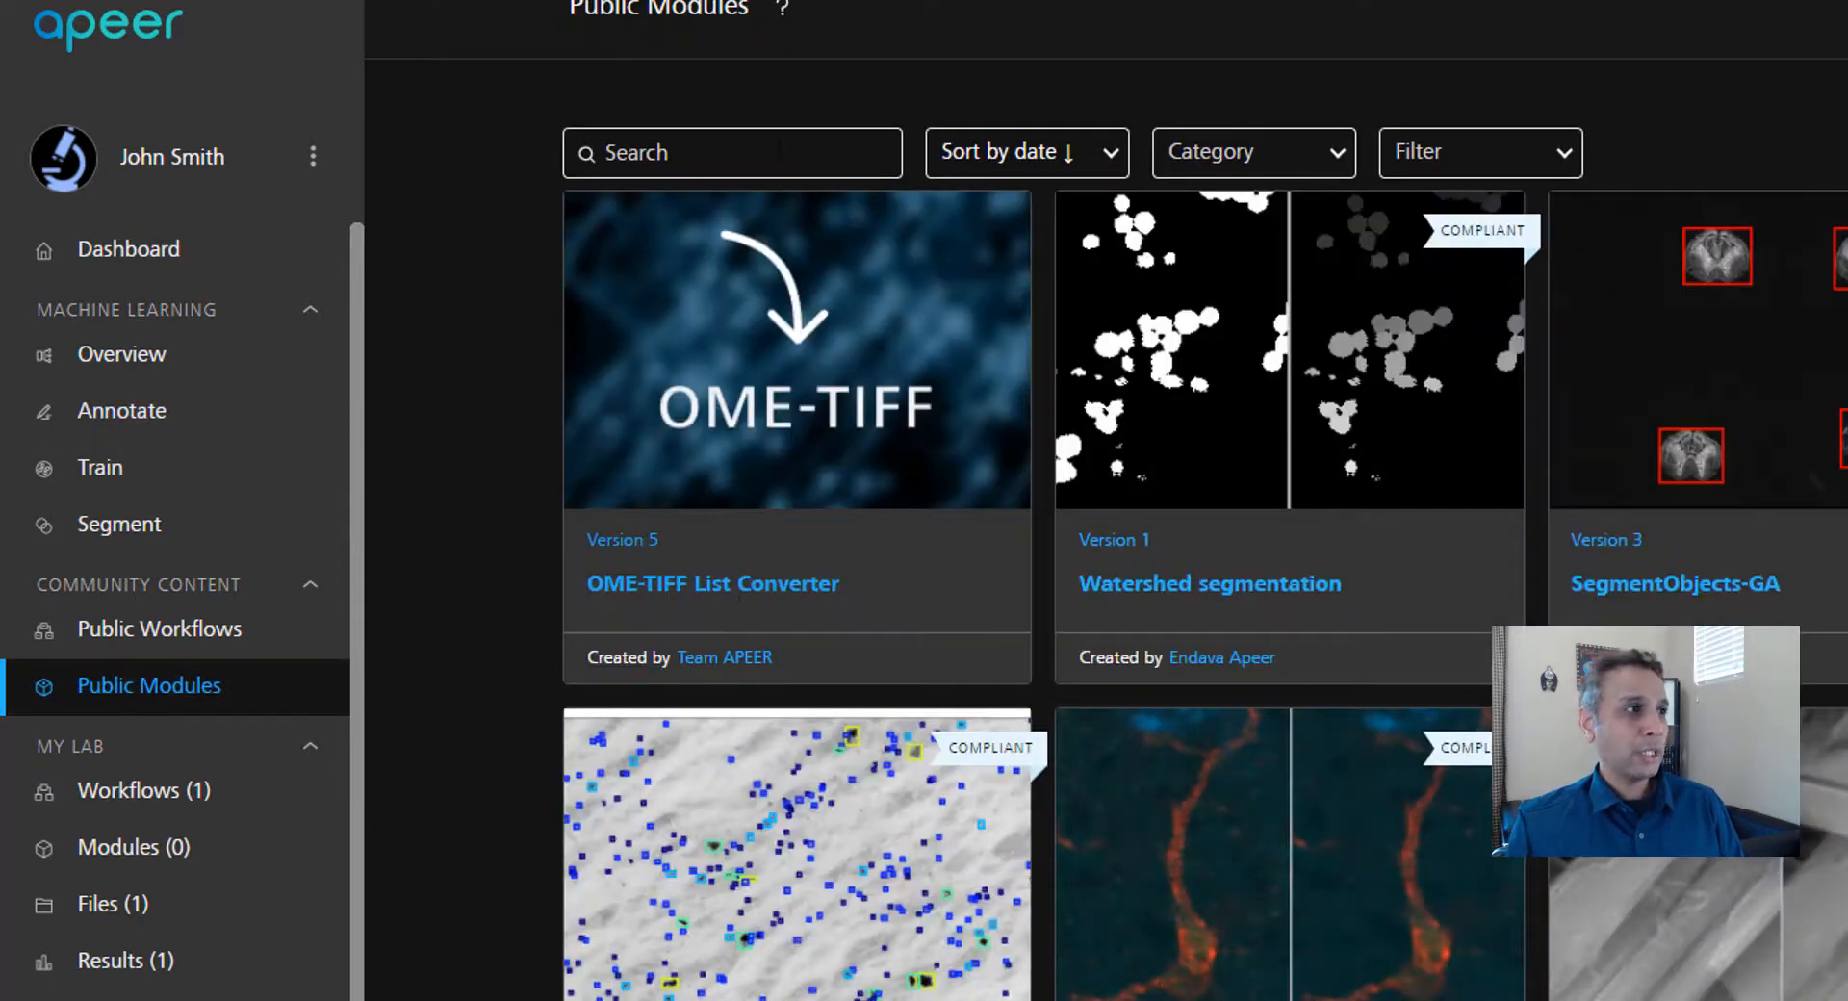
left_click(778, 151)
type("track")
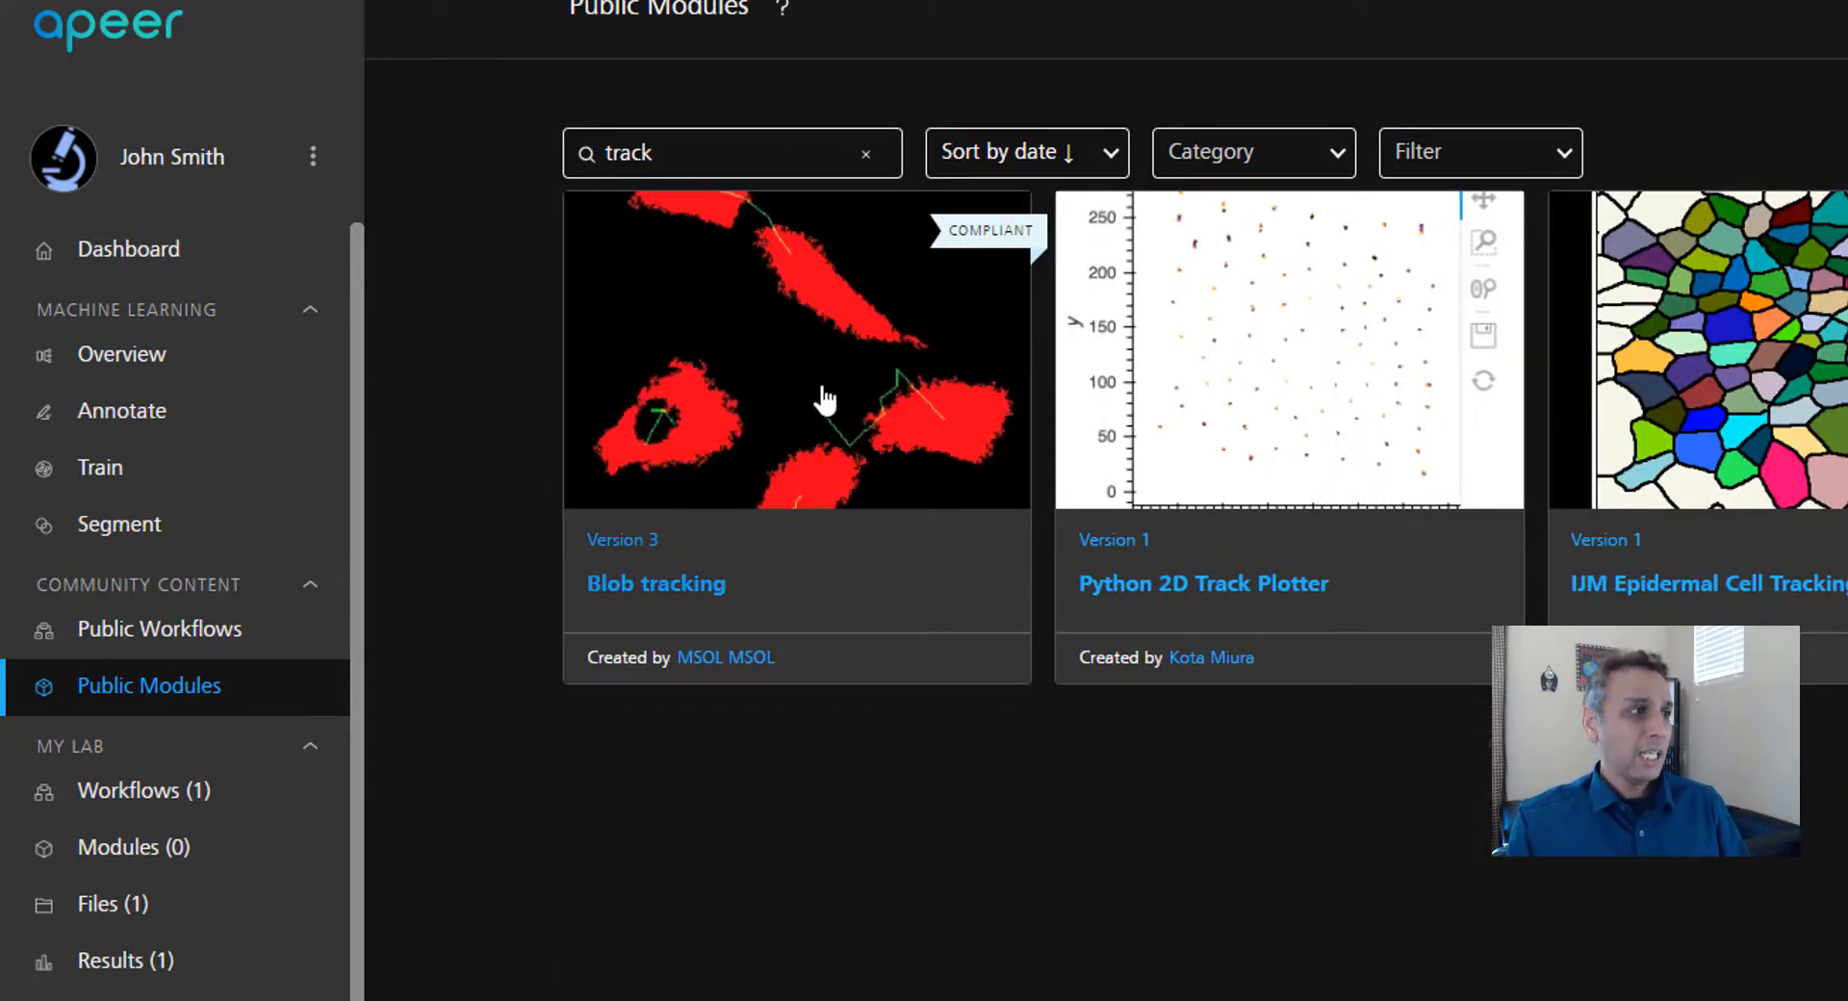
left_click(825, 399)
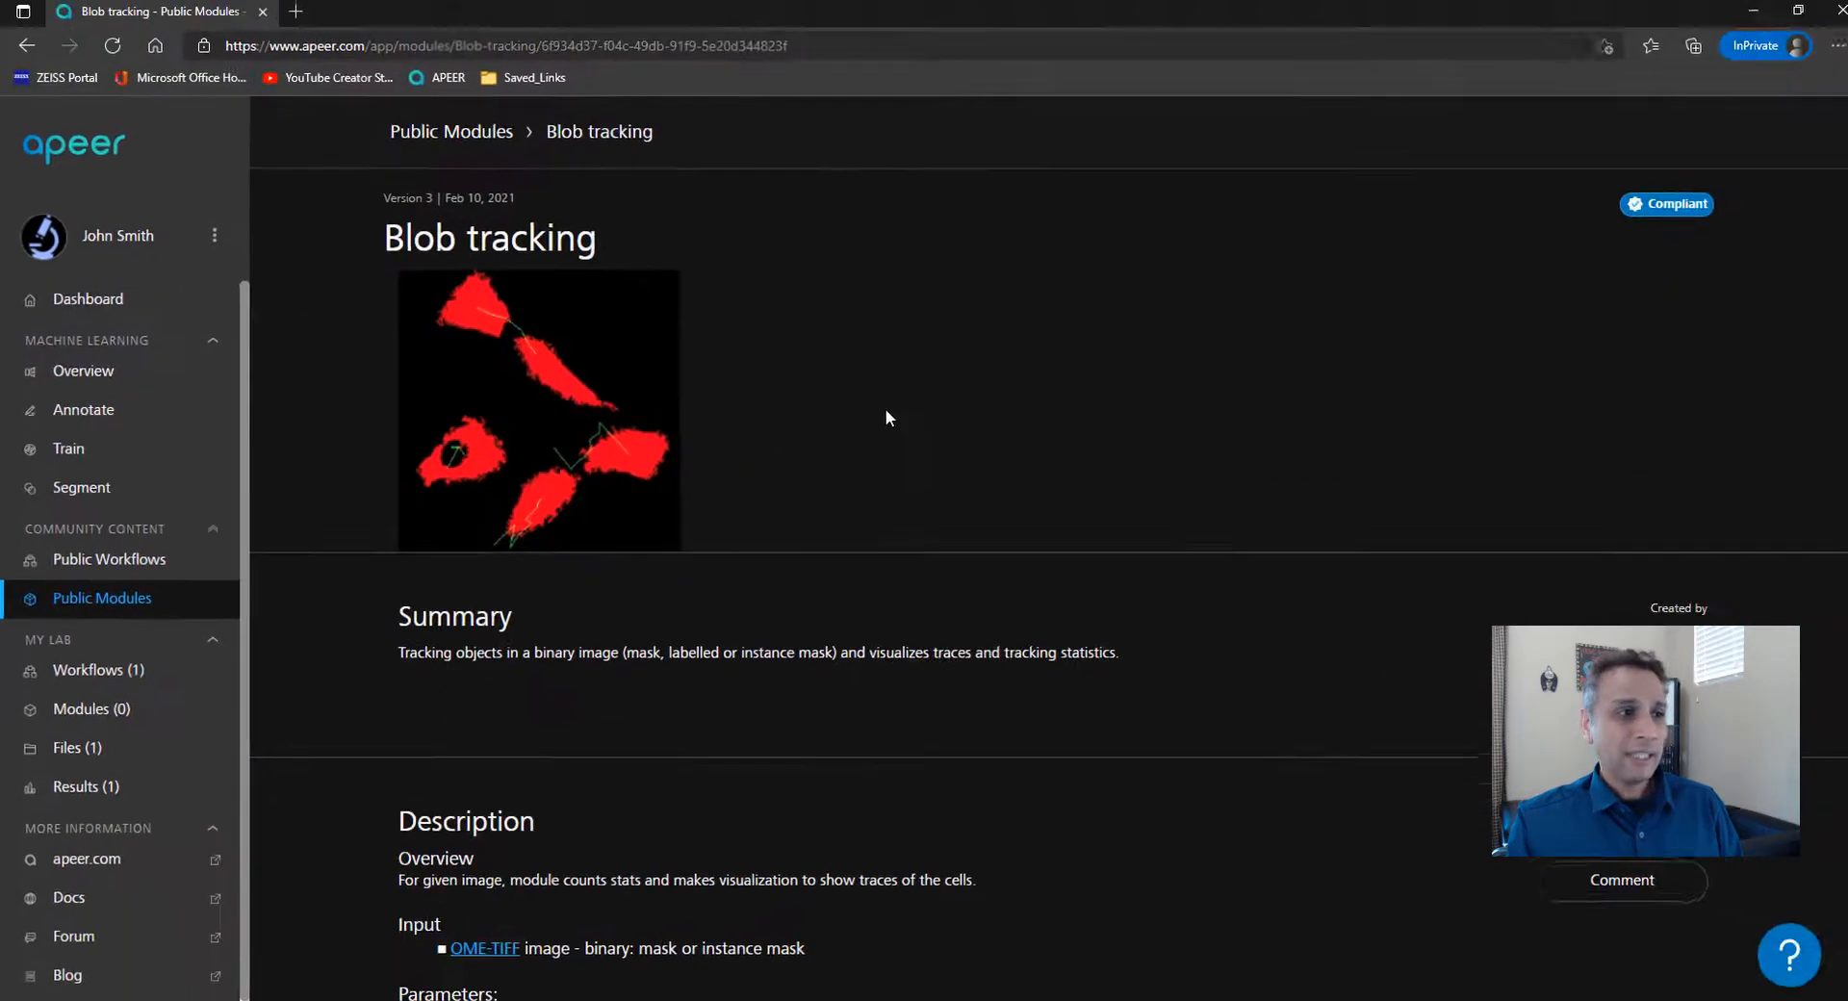
Examine the Blob tracking description, covering its input format, Brownian and distance-based tracking algorithms, other parameters and outputs
scroll(892, 413, "down", 4)
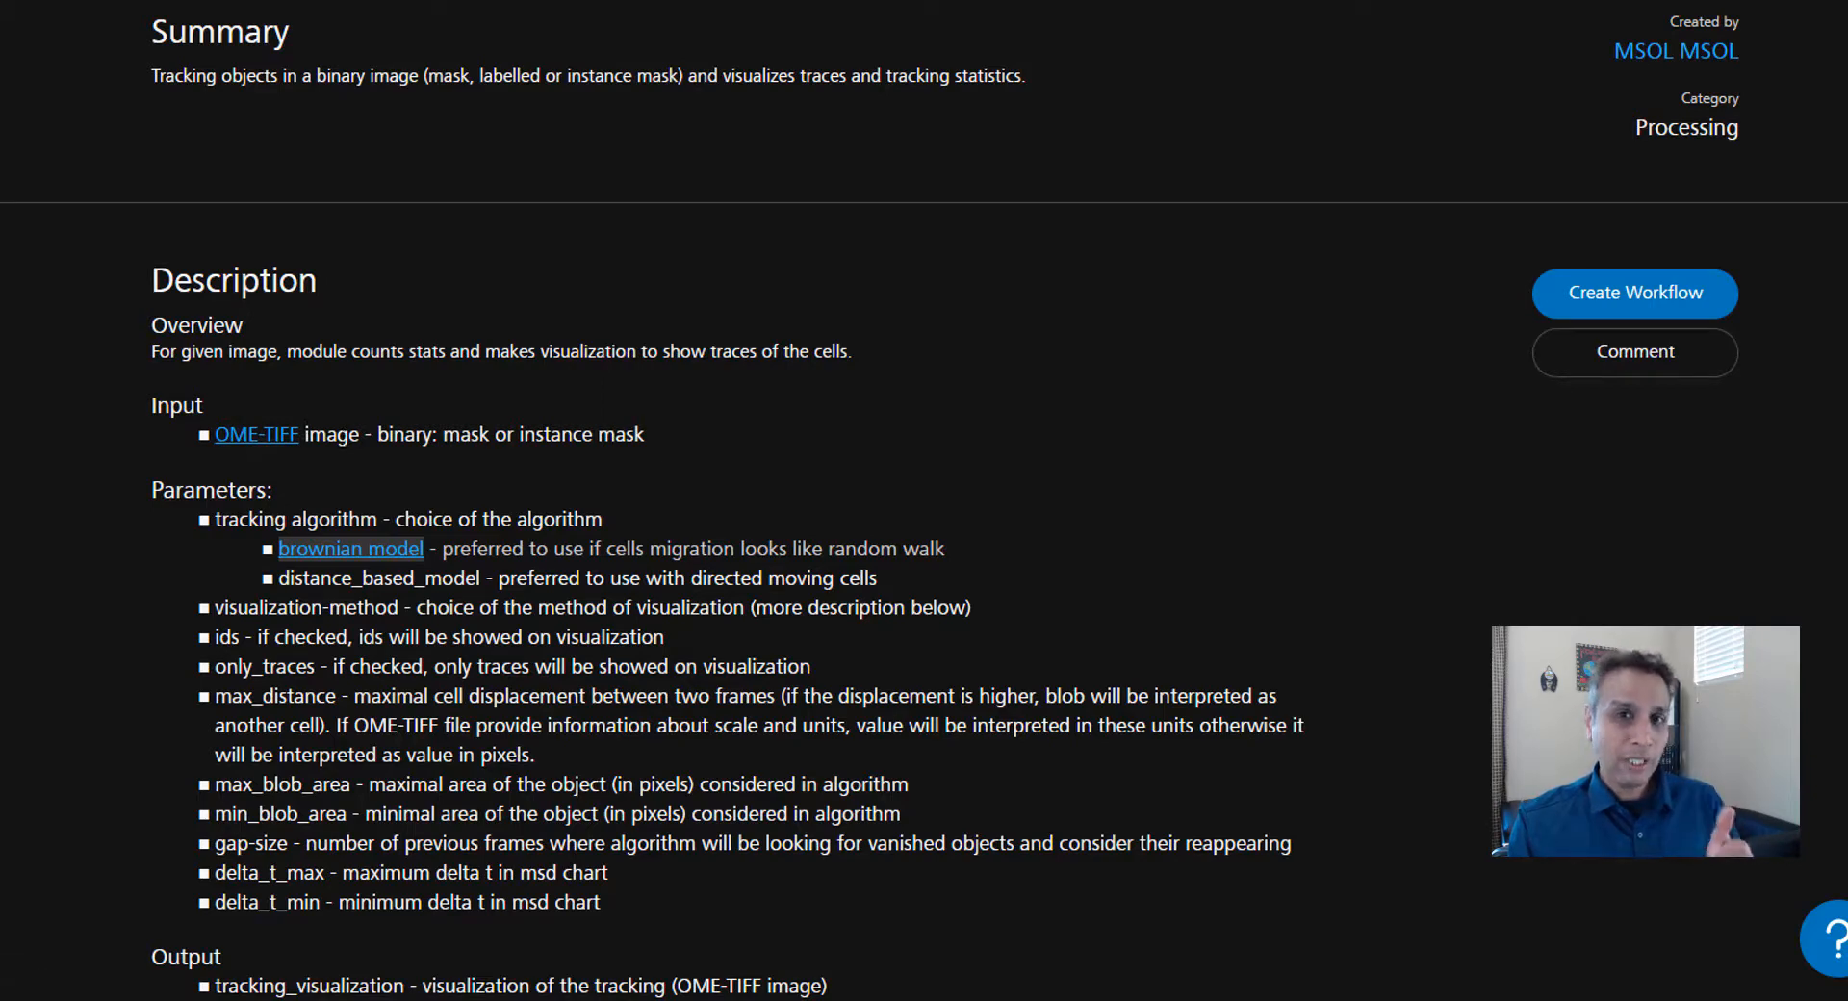
scroll(506, 449, "down", 2)
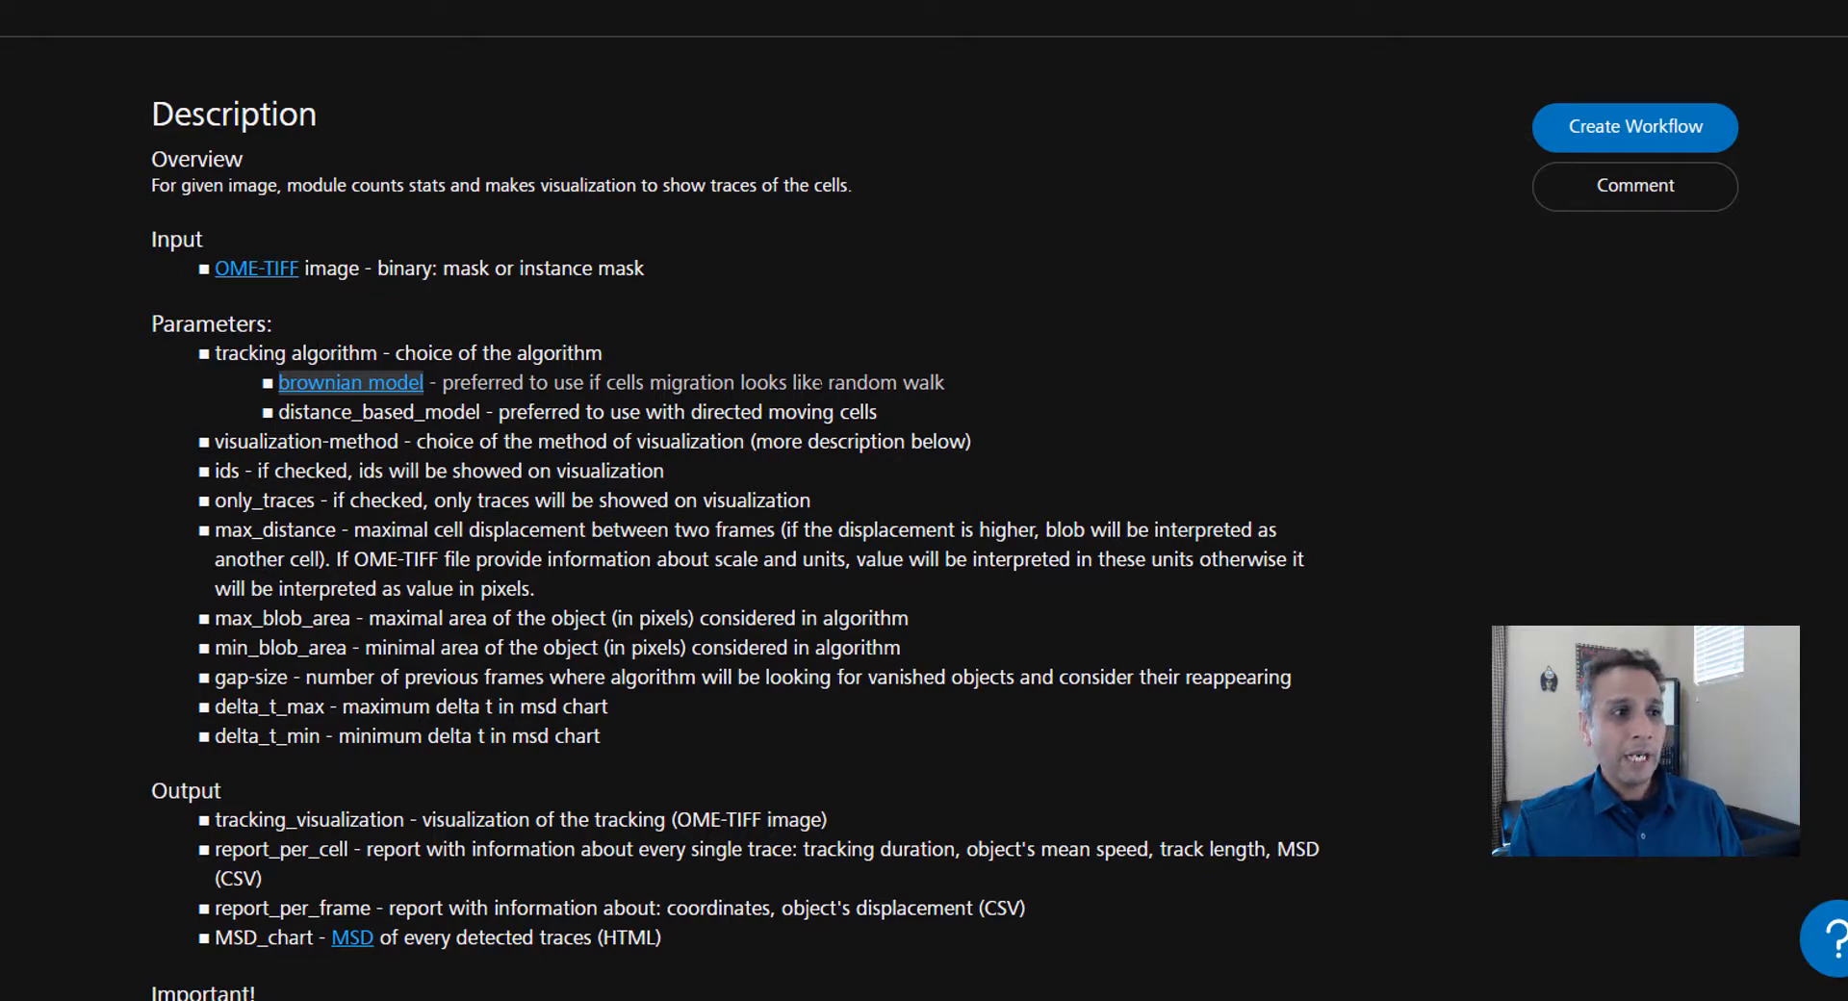
left_click_drag(823, 383, 932, 383)
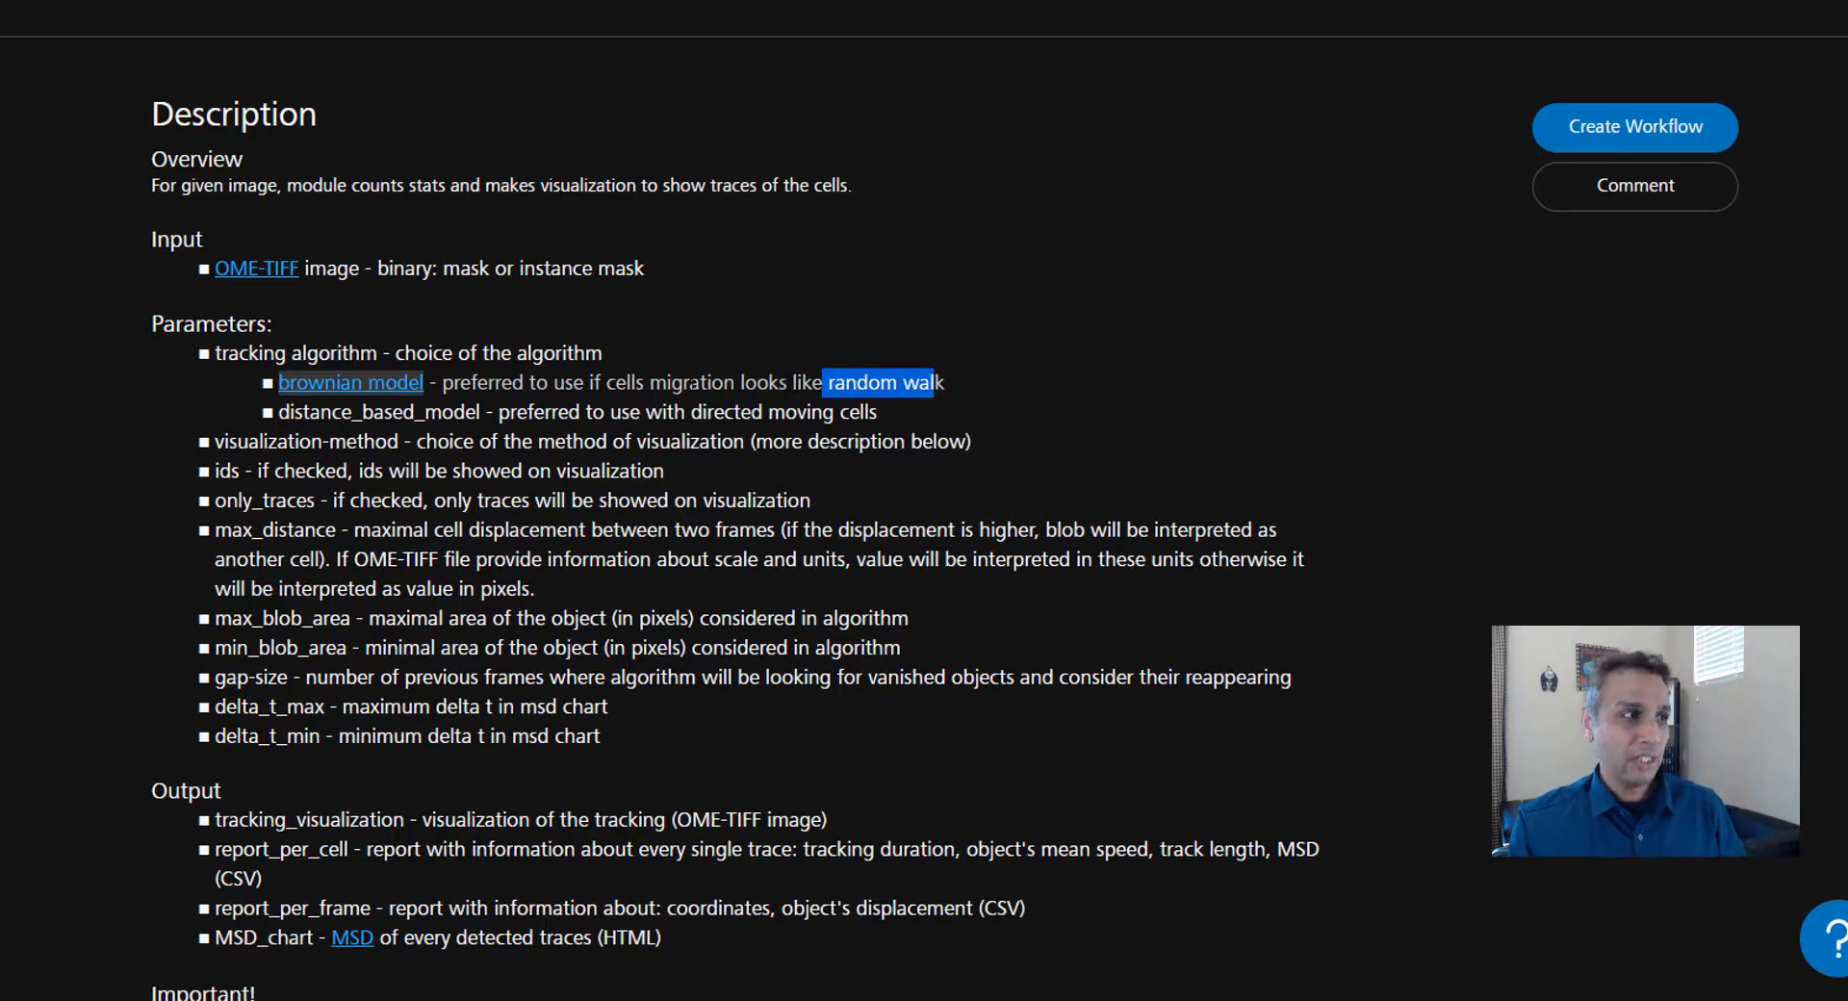
left_click(581, 383)
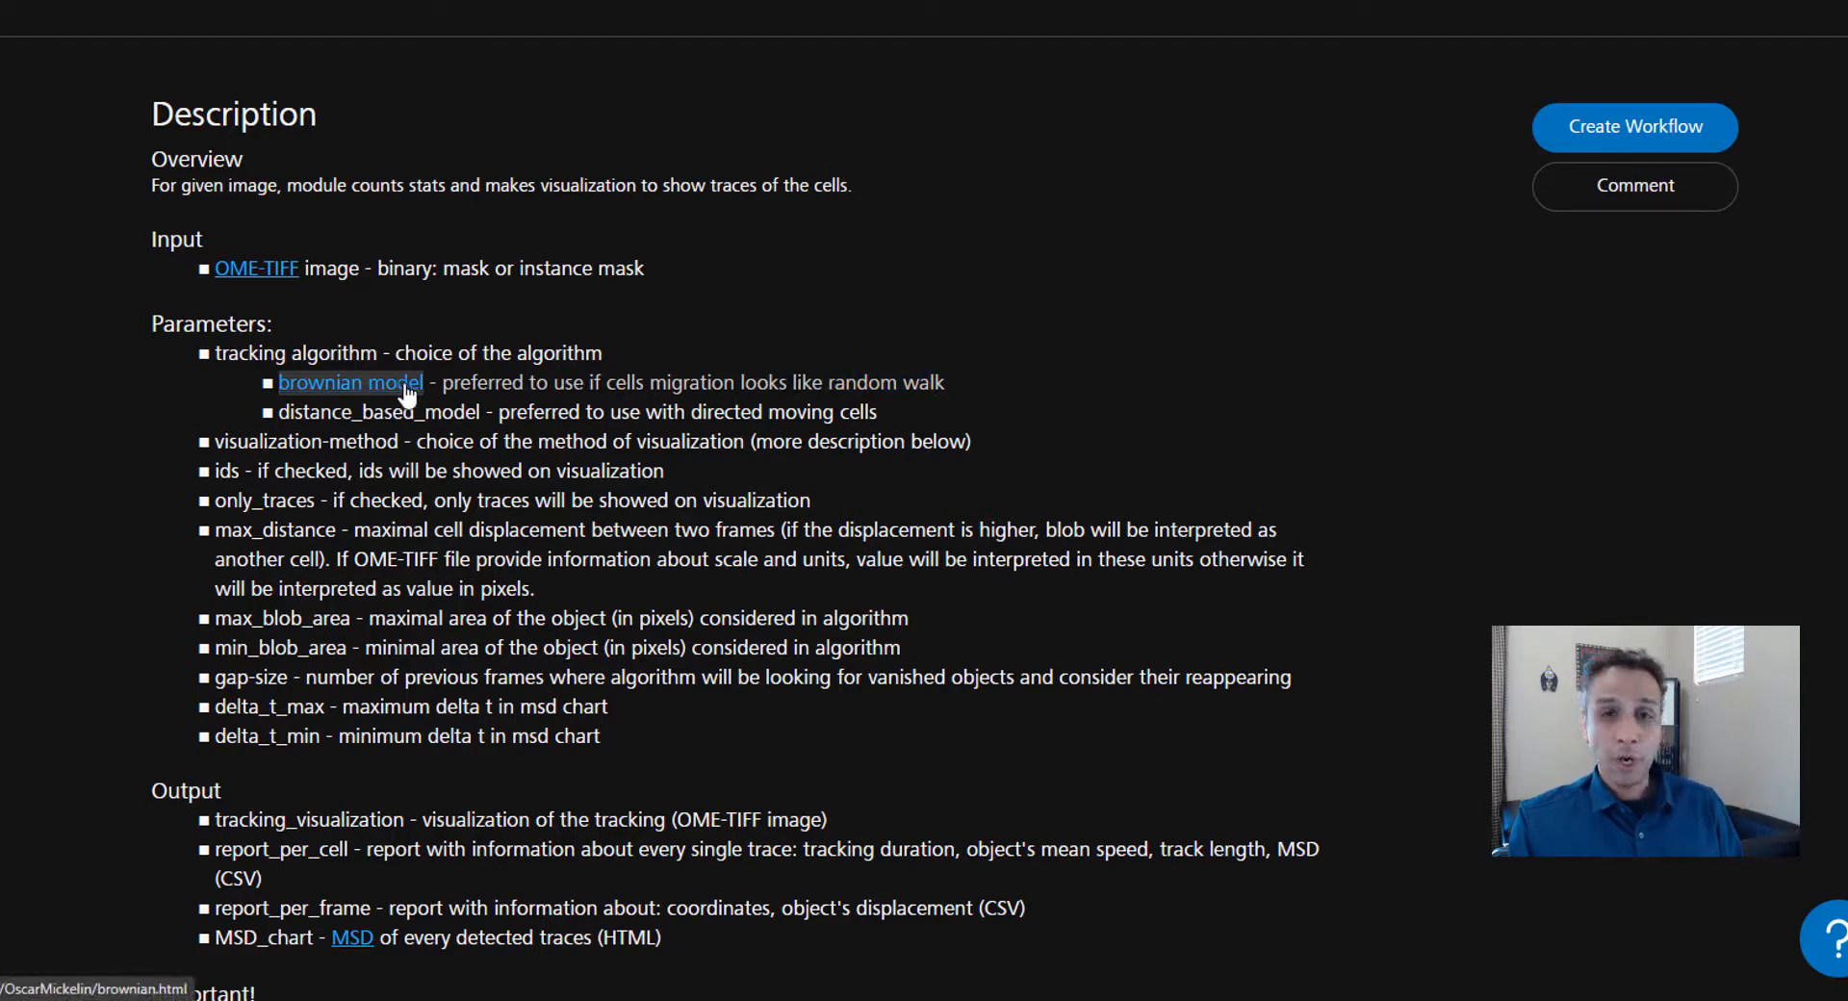
left_click_drag(459, 383, 566, 383)
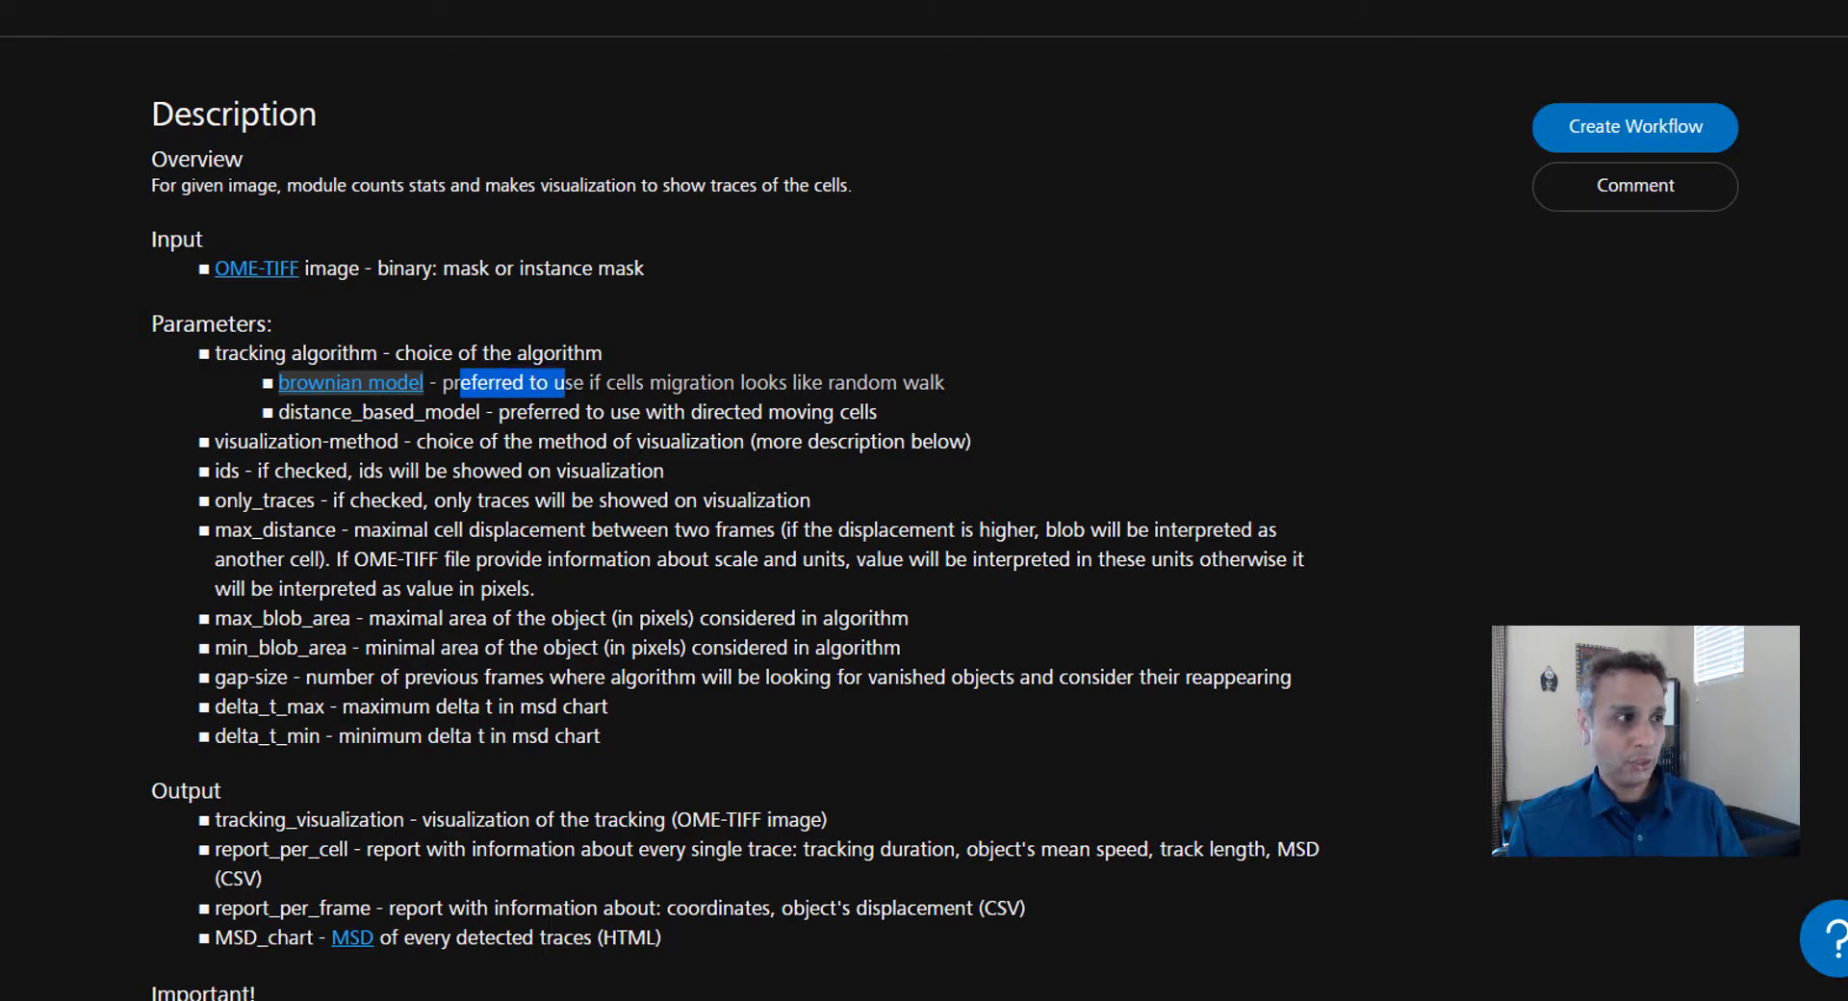
left_click(543, 385)
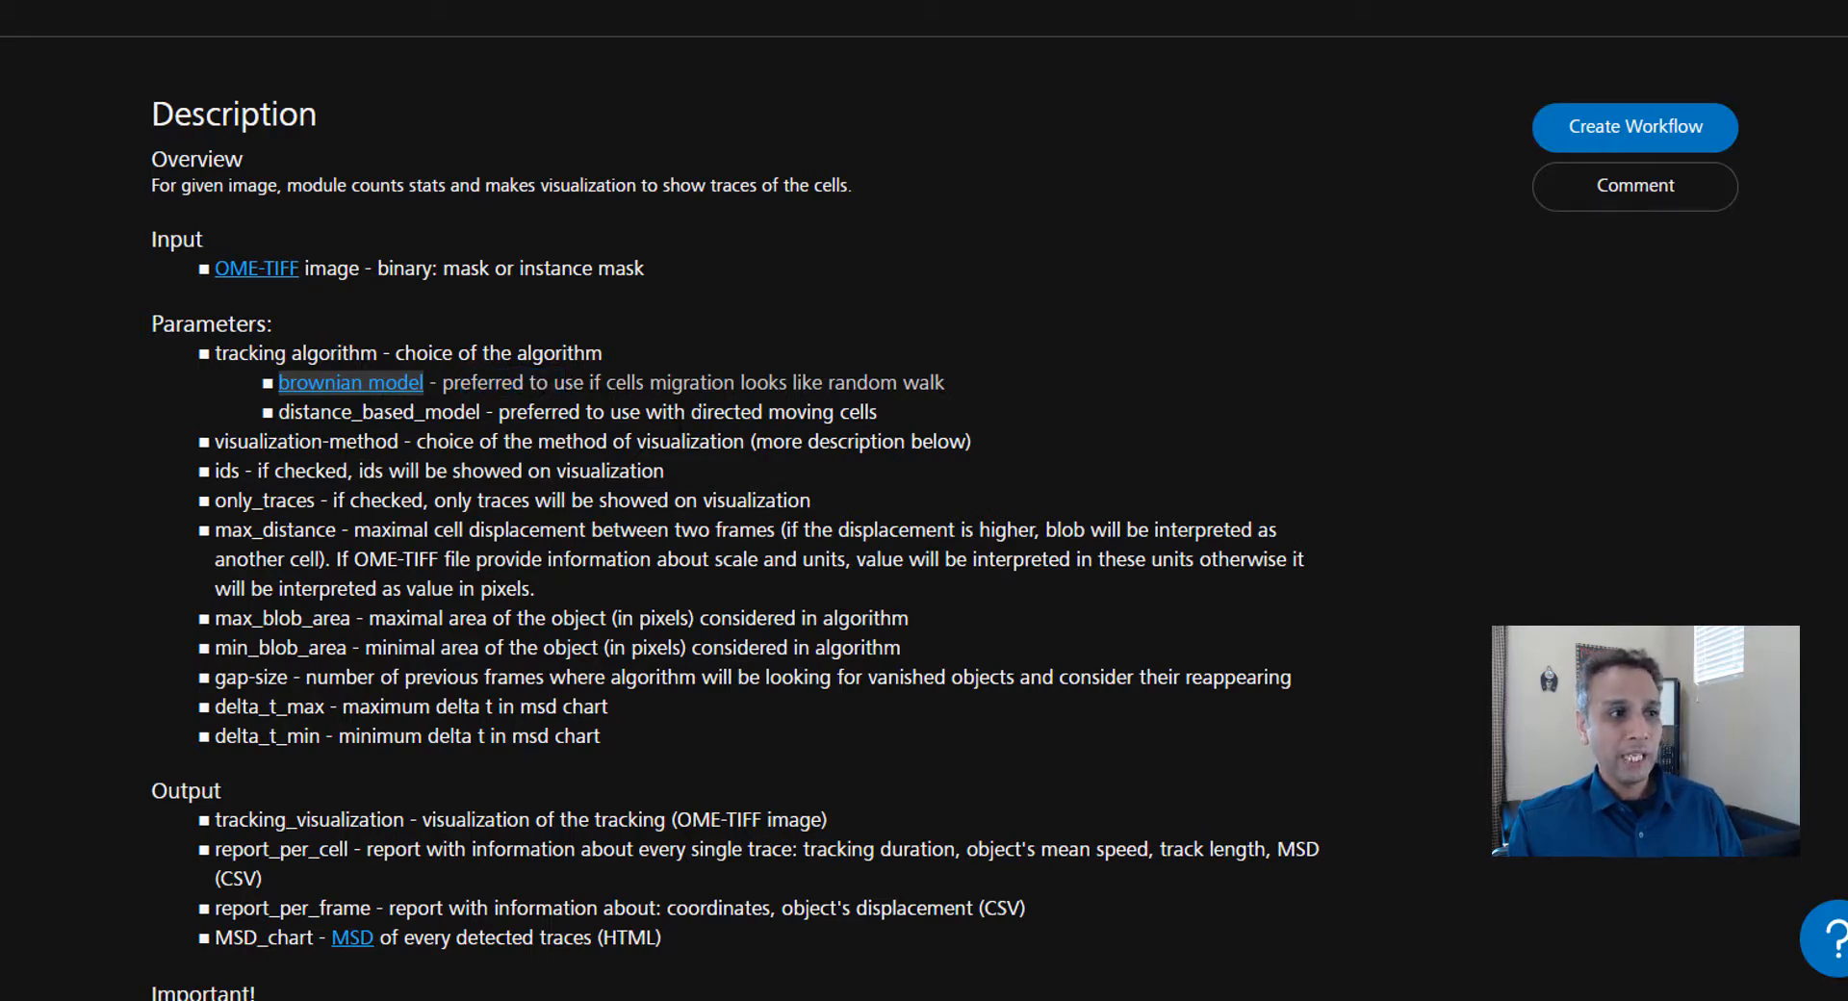
left_click_drag(701, 412, 823, 412)
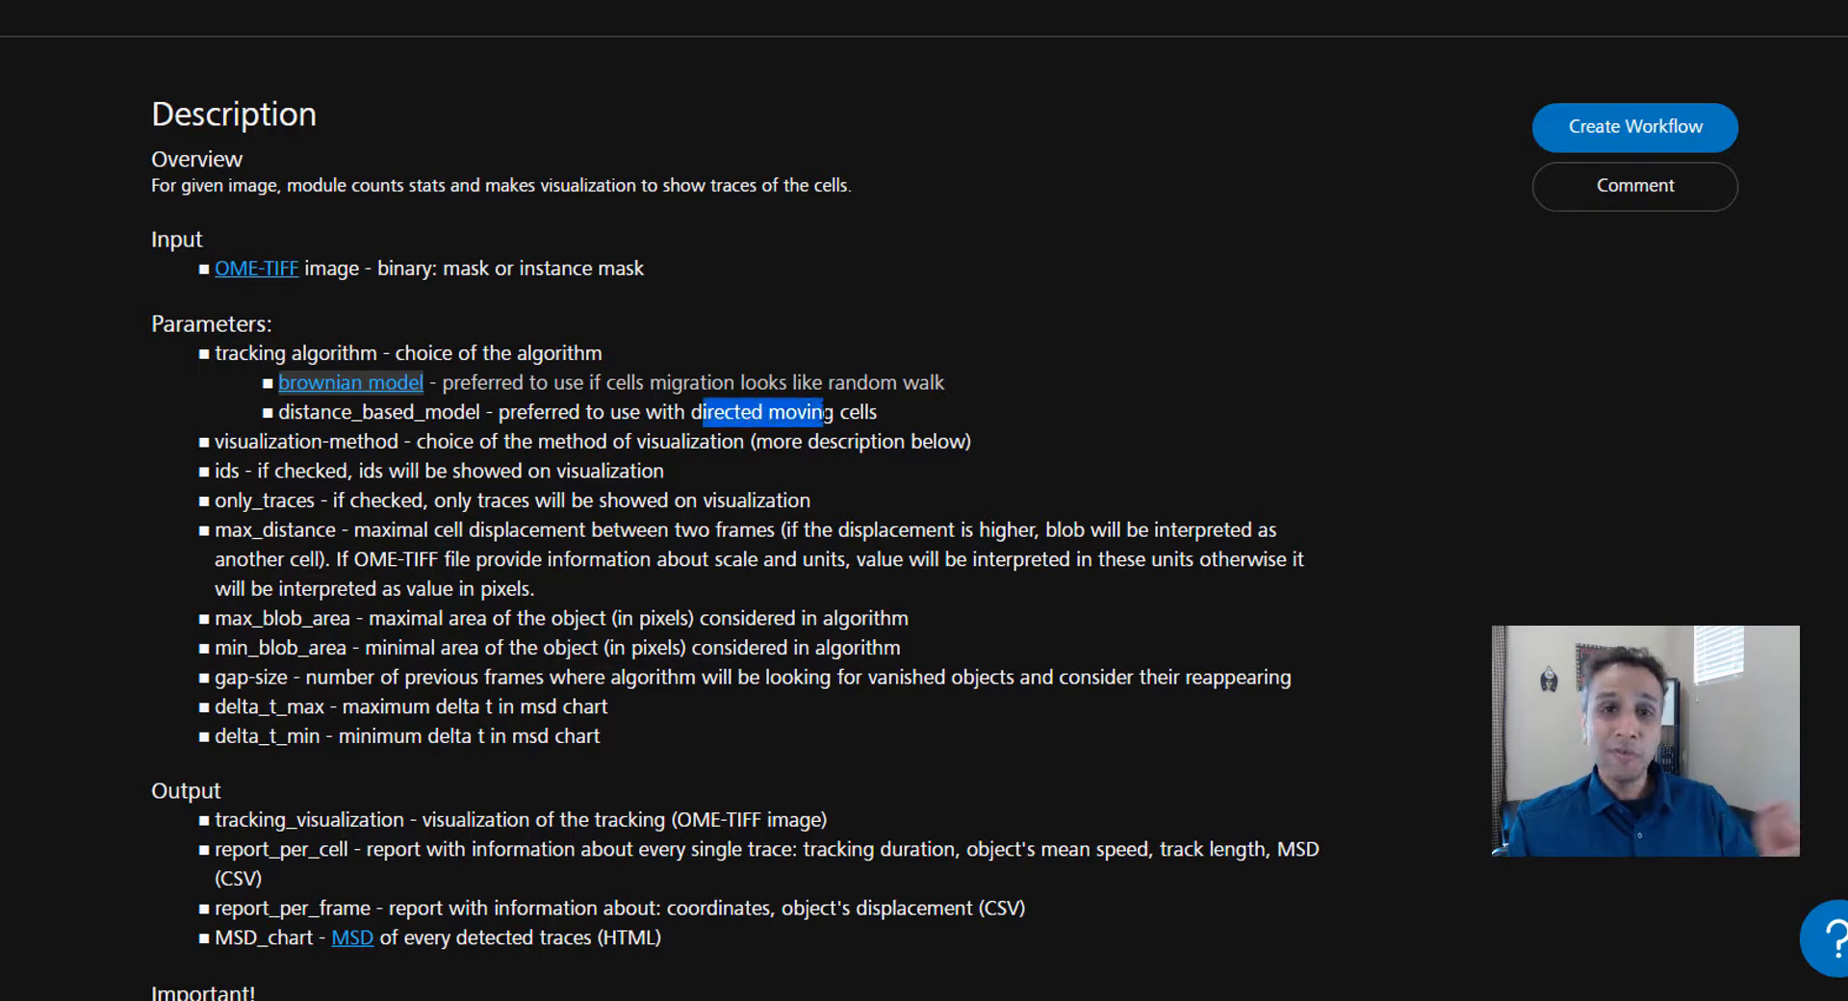
left_click(821, 414)
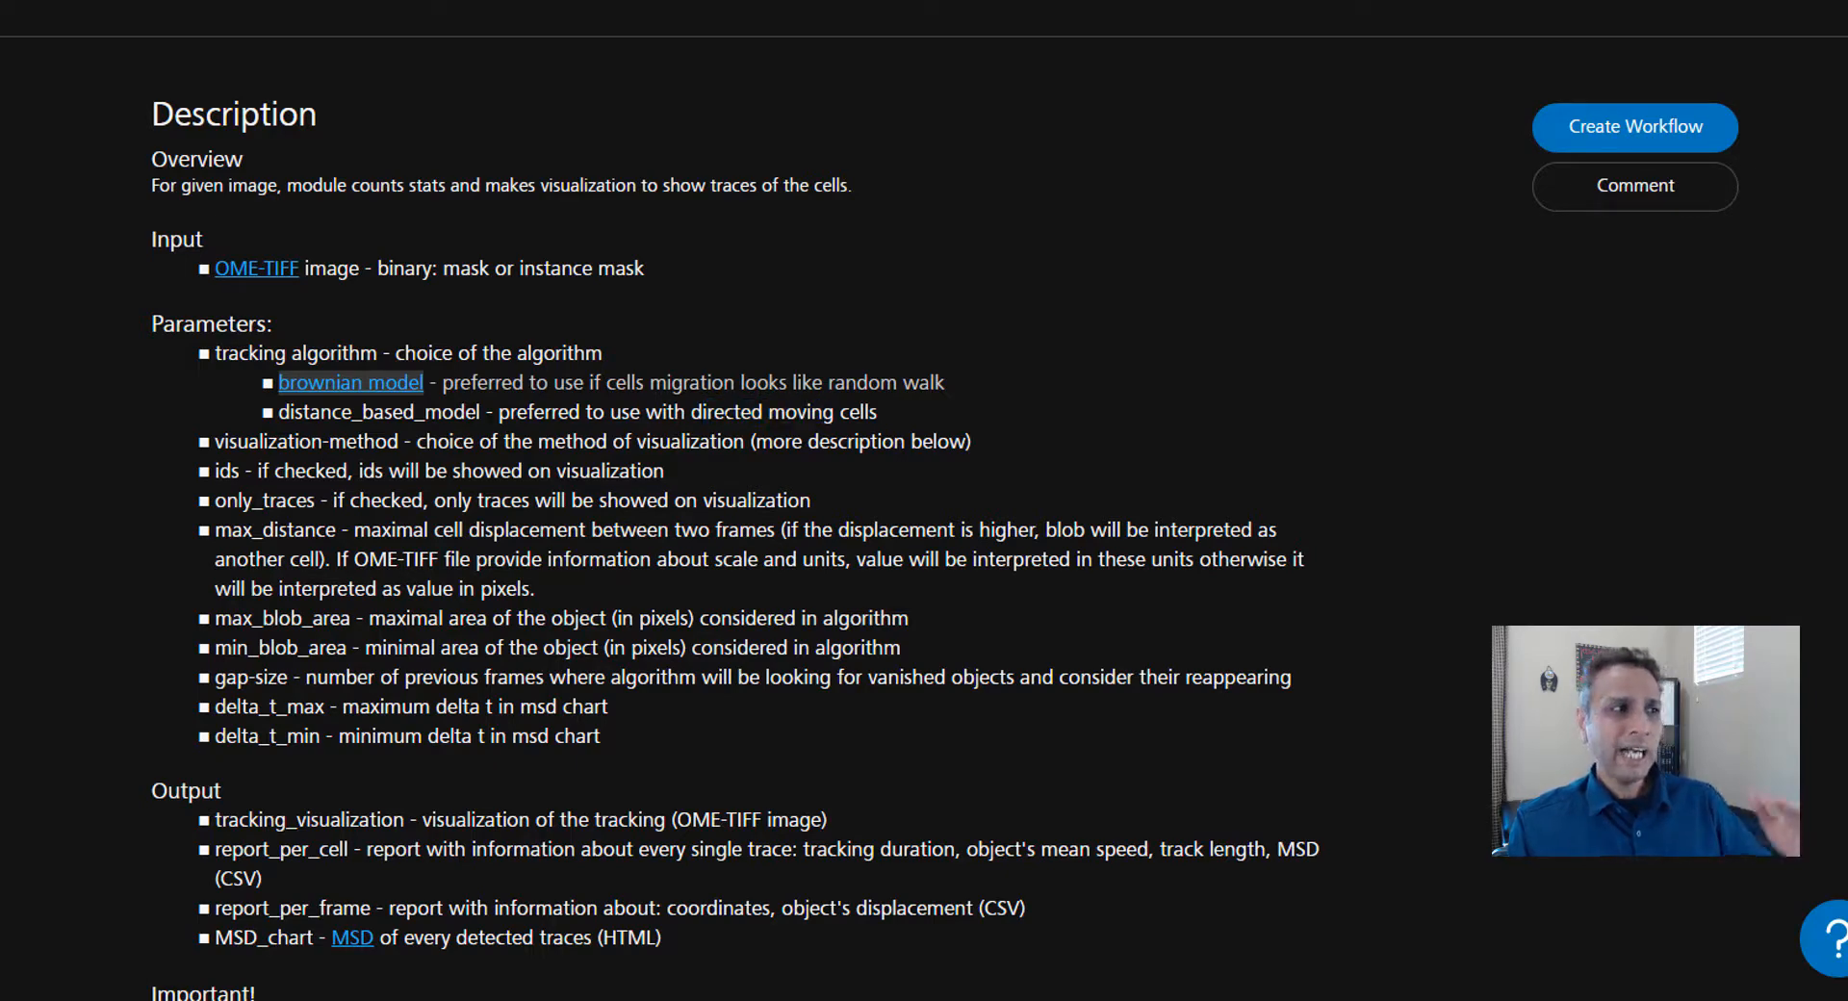
left_click_drag(664, 382, 765, 678)
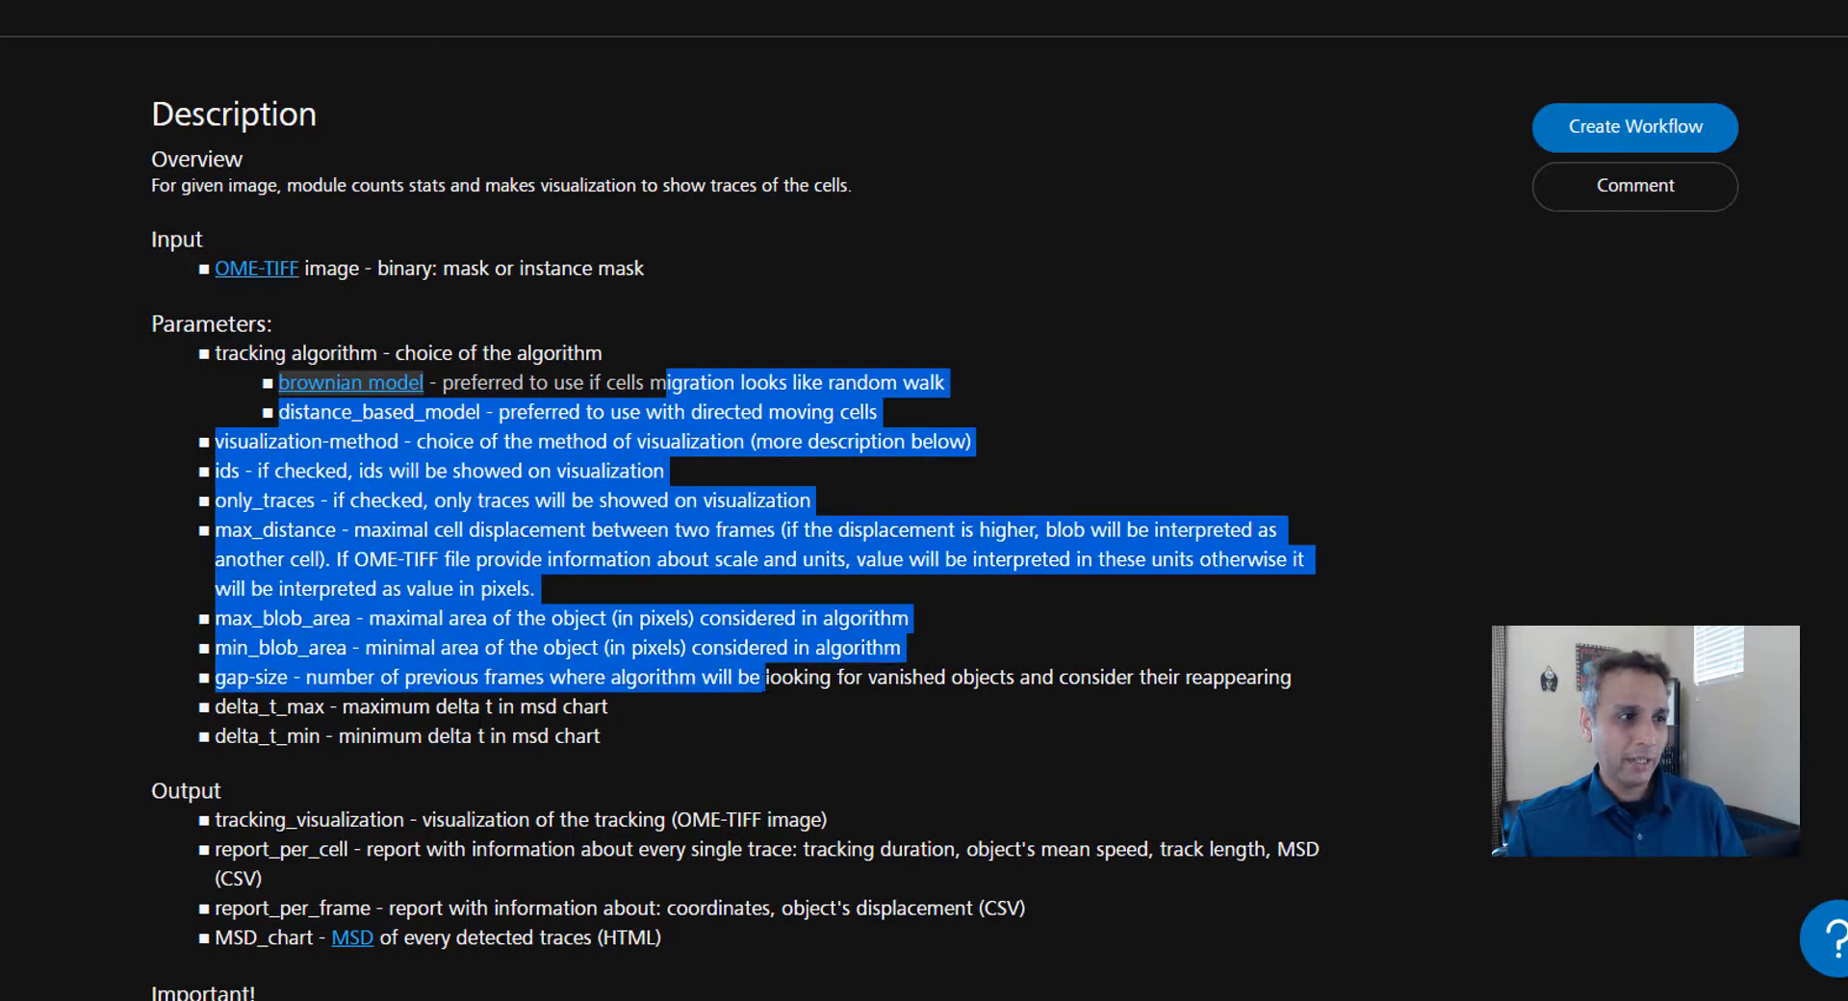
left_click(778, 619)
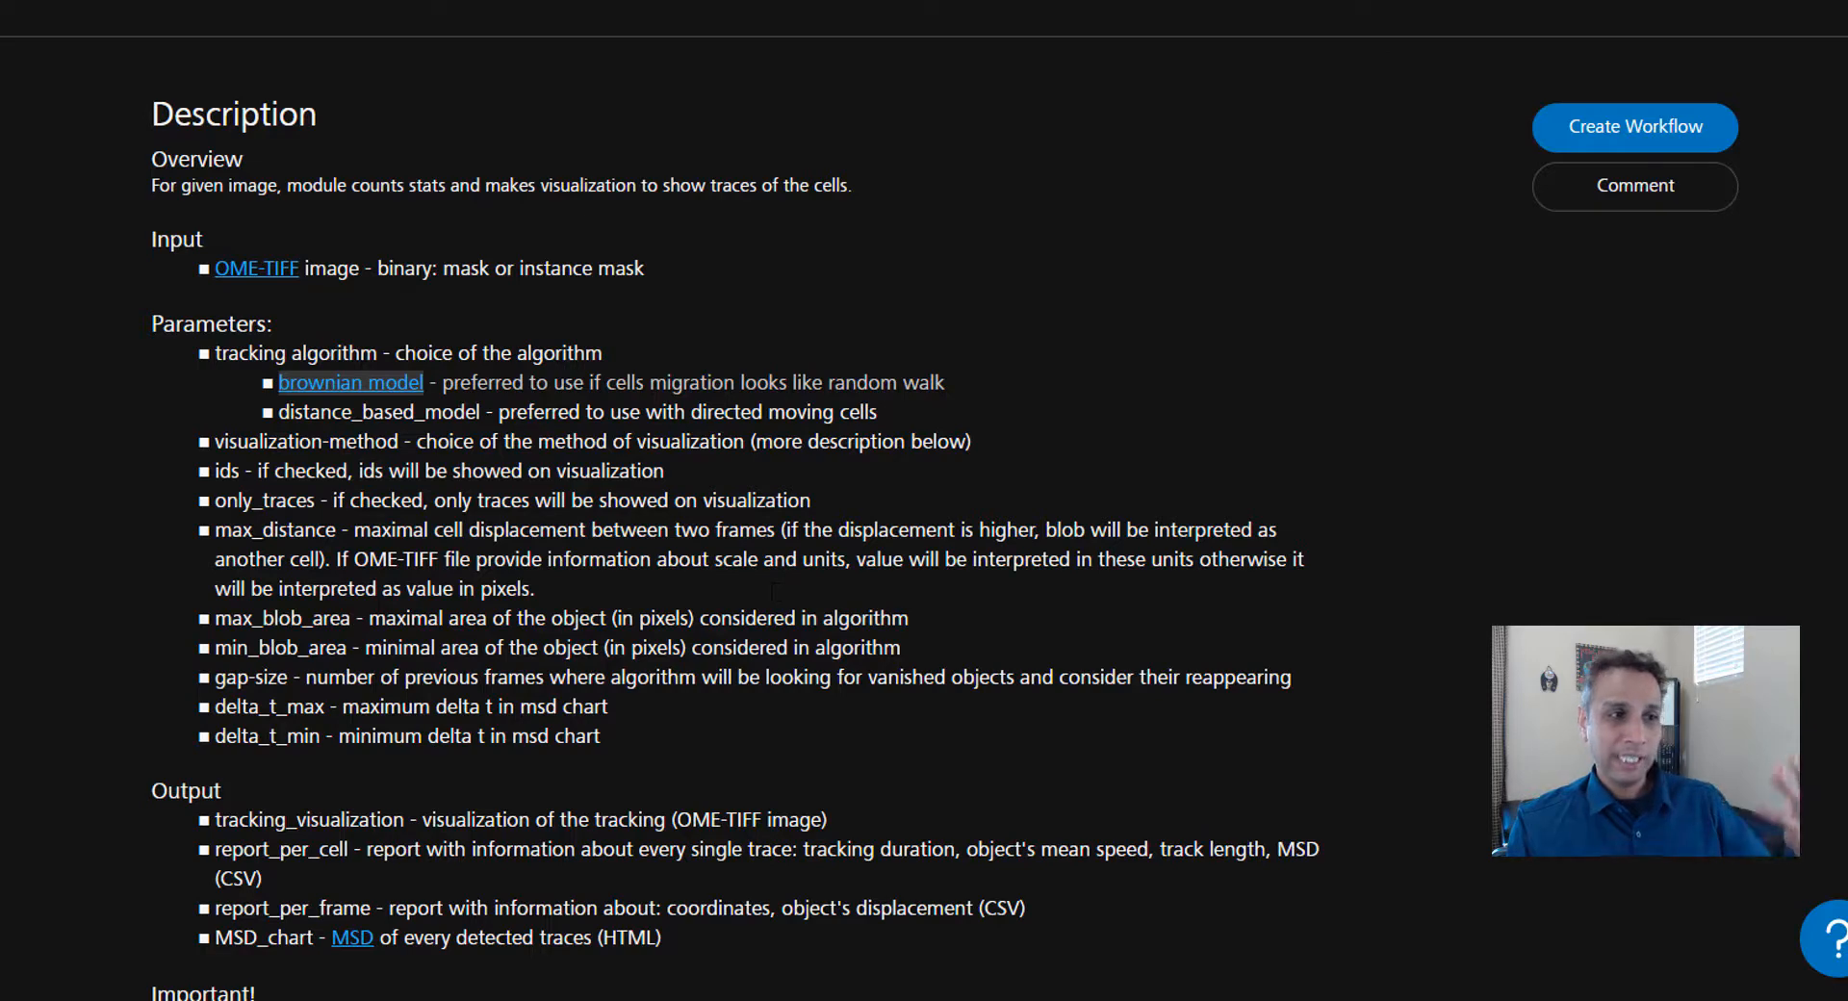
scroll(752, 592, "down", 2)
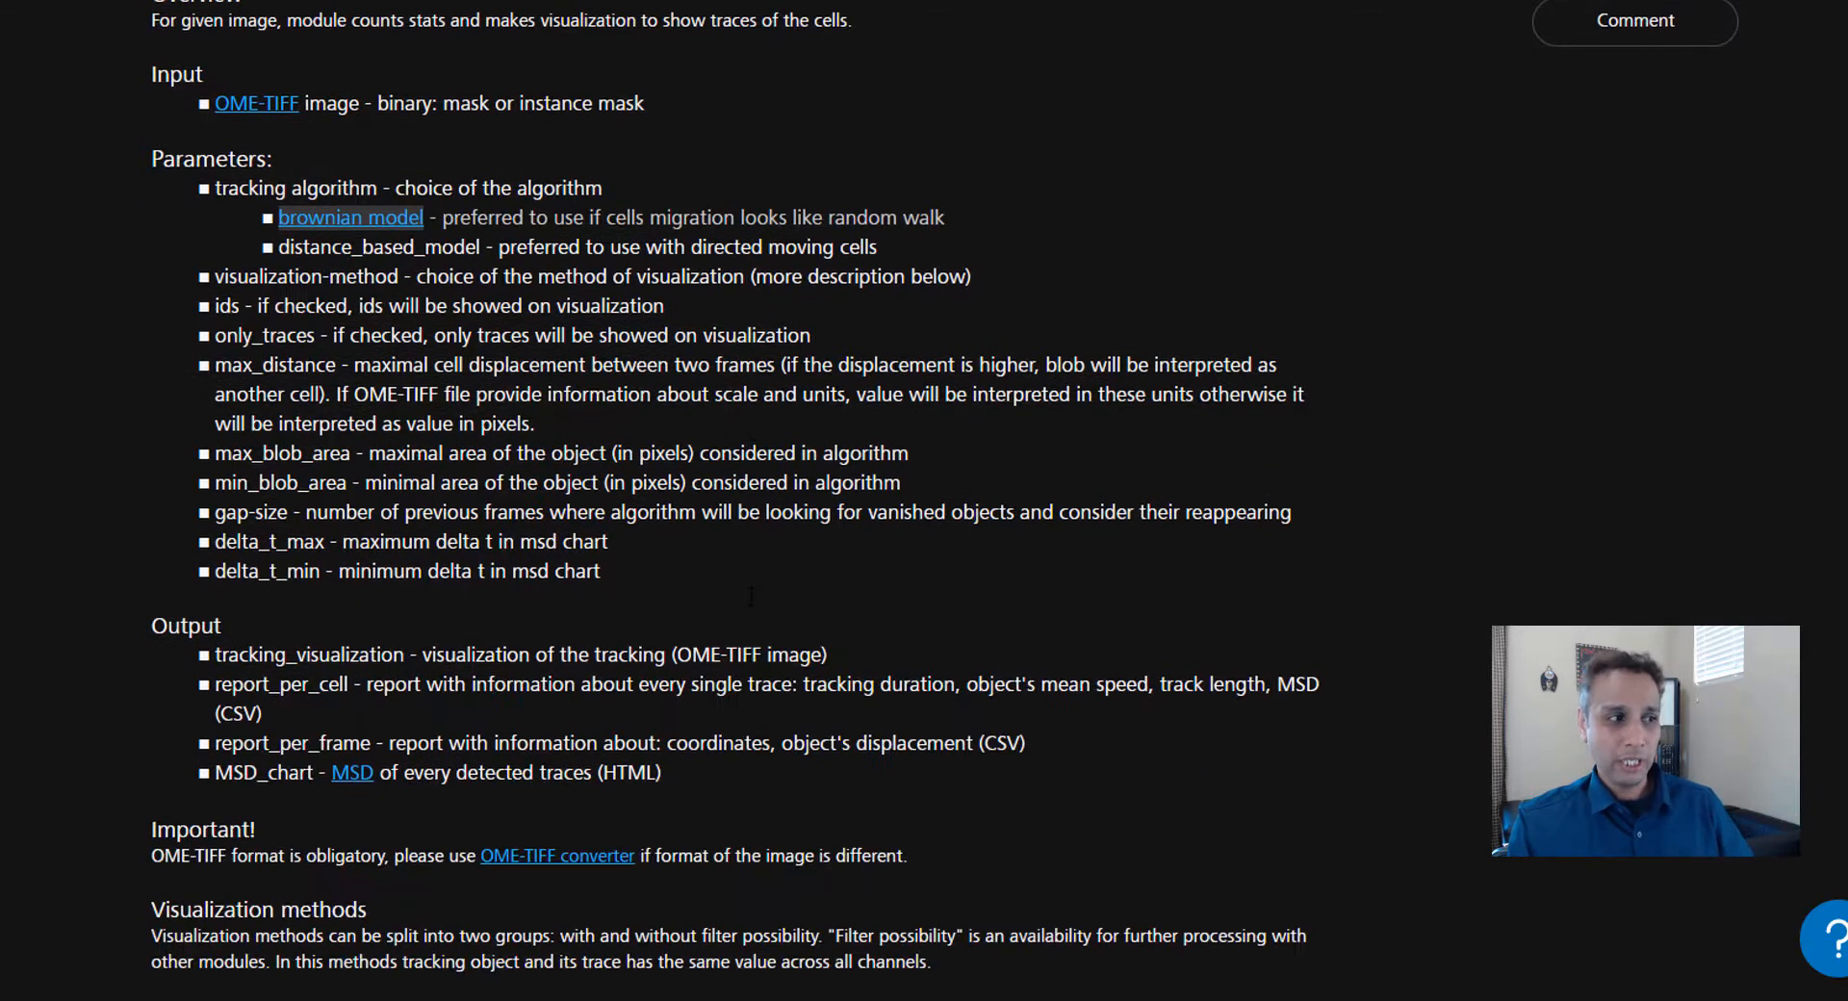
scroll(838, 424, "up", 5)
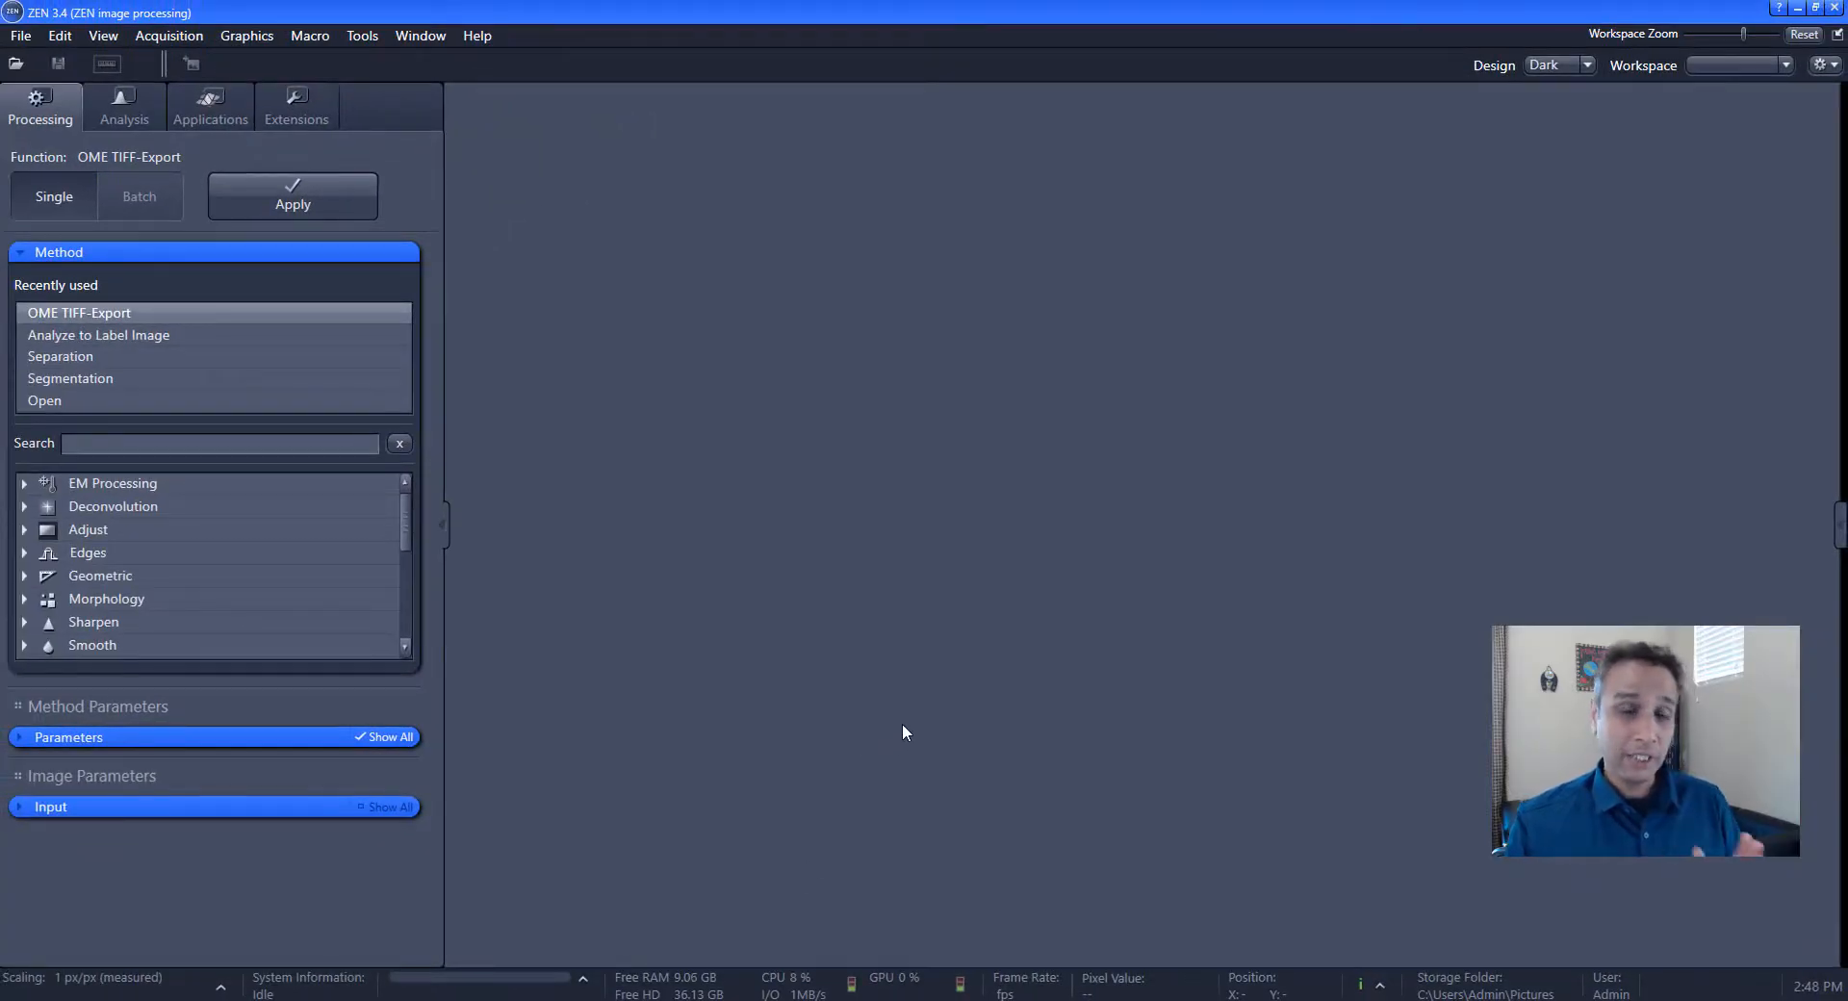
Switch to ZEN, view the locally available APEER modules, and inspect the APEER authentication and execution options without changing them
left_click(200, 110)
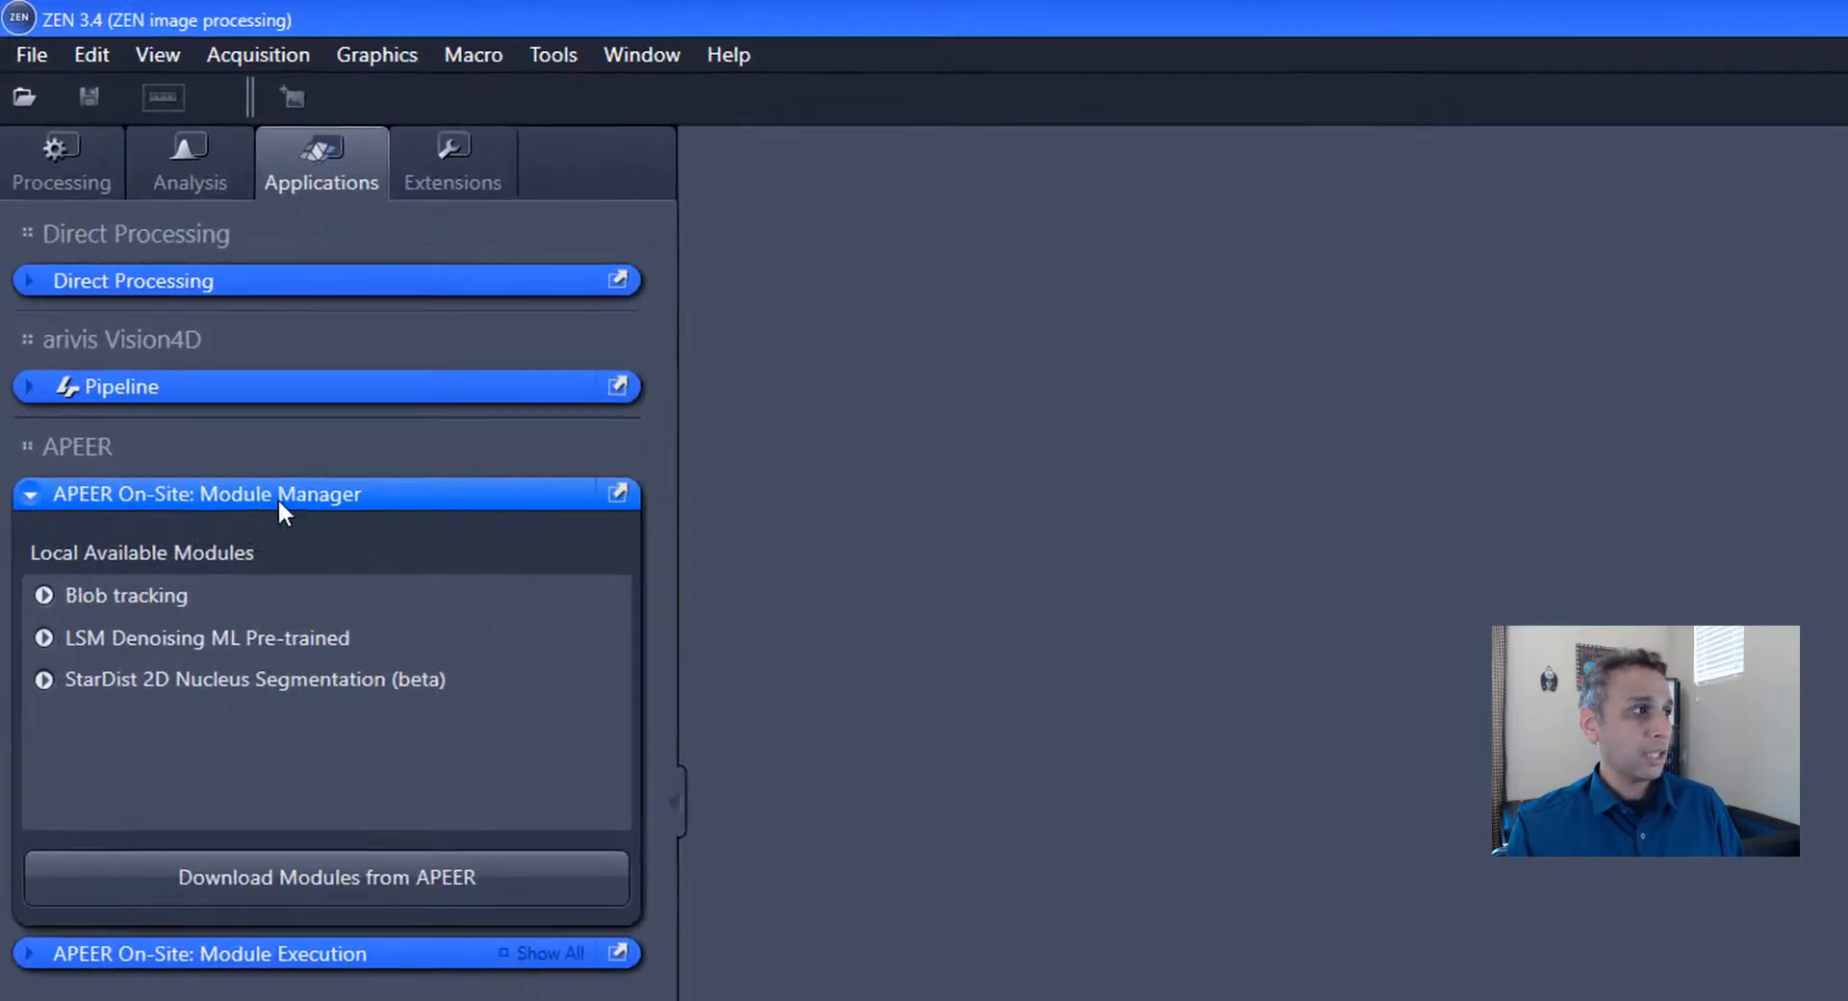
left_click(39, 497)
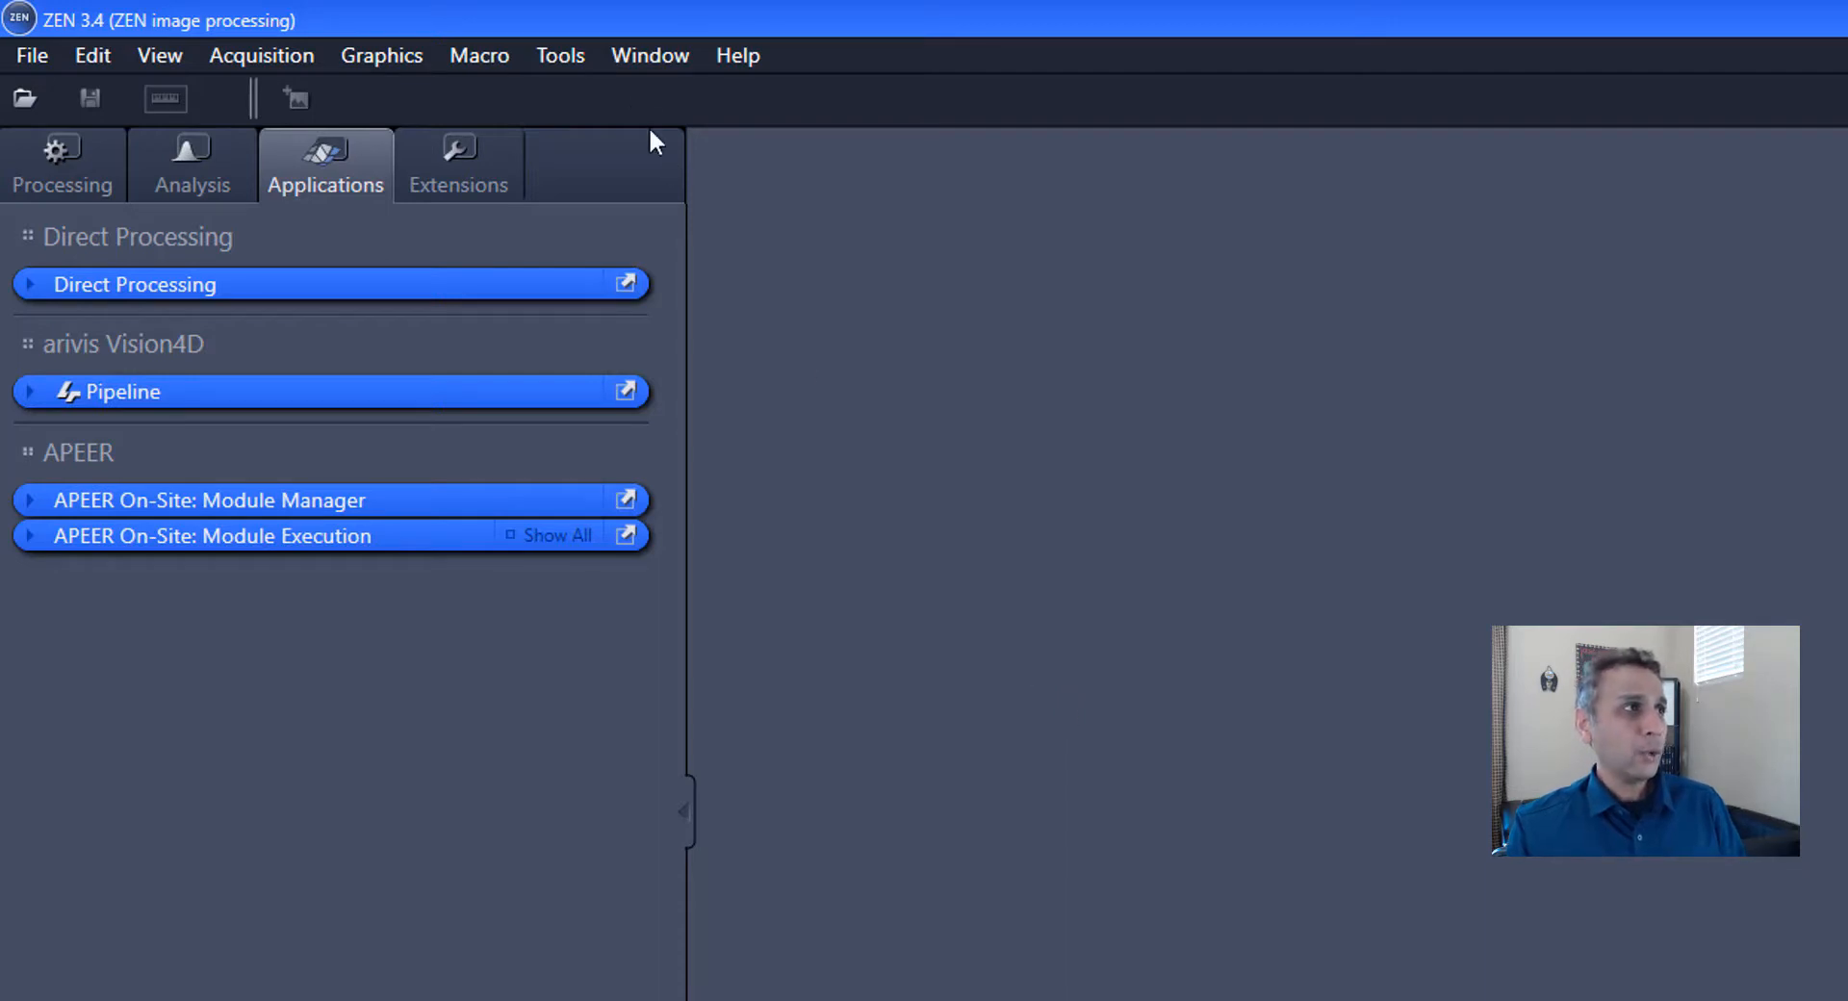
left_click(561, 58)
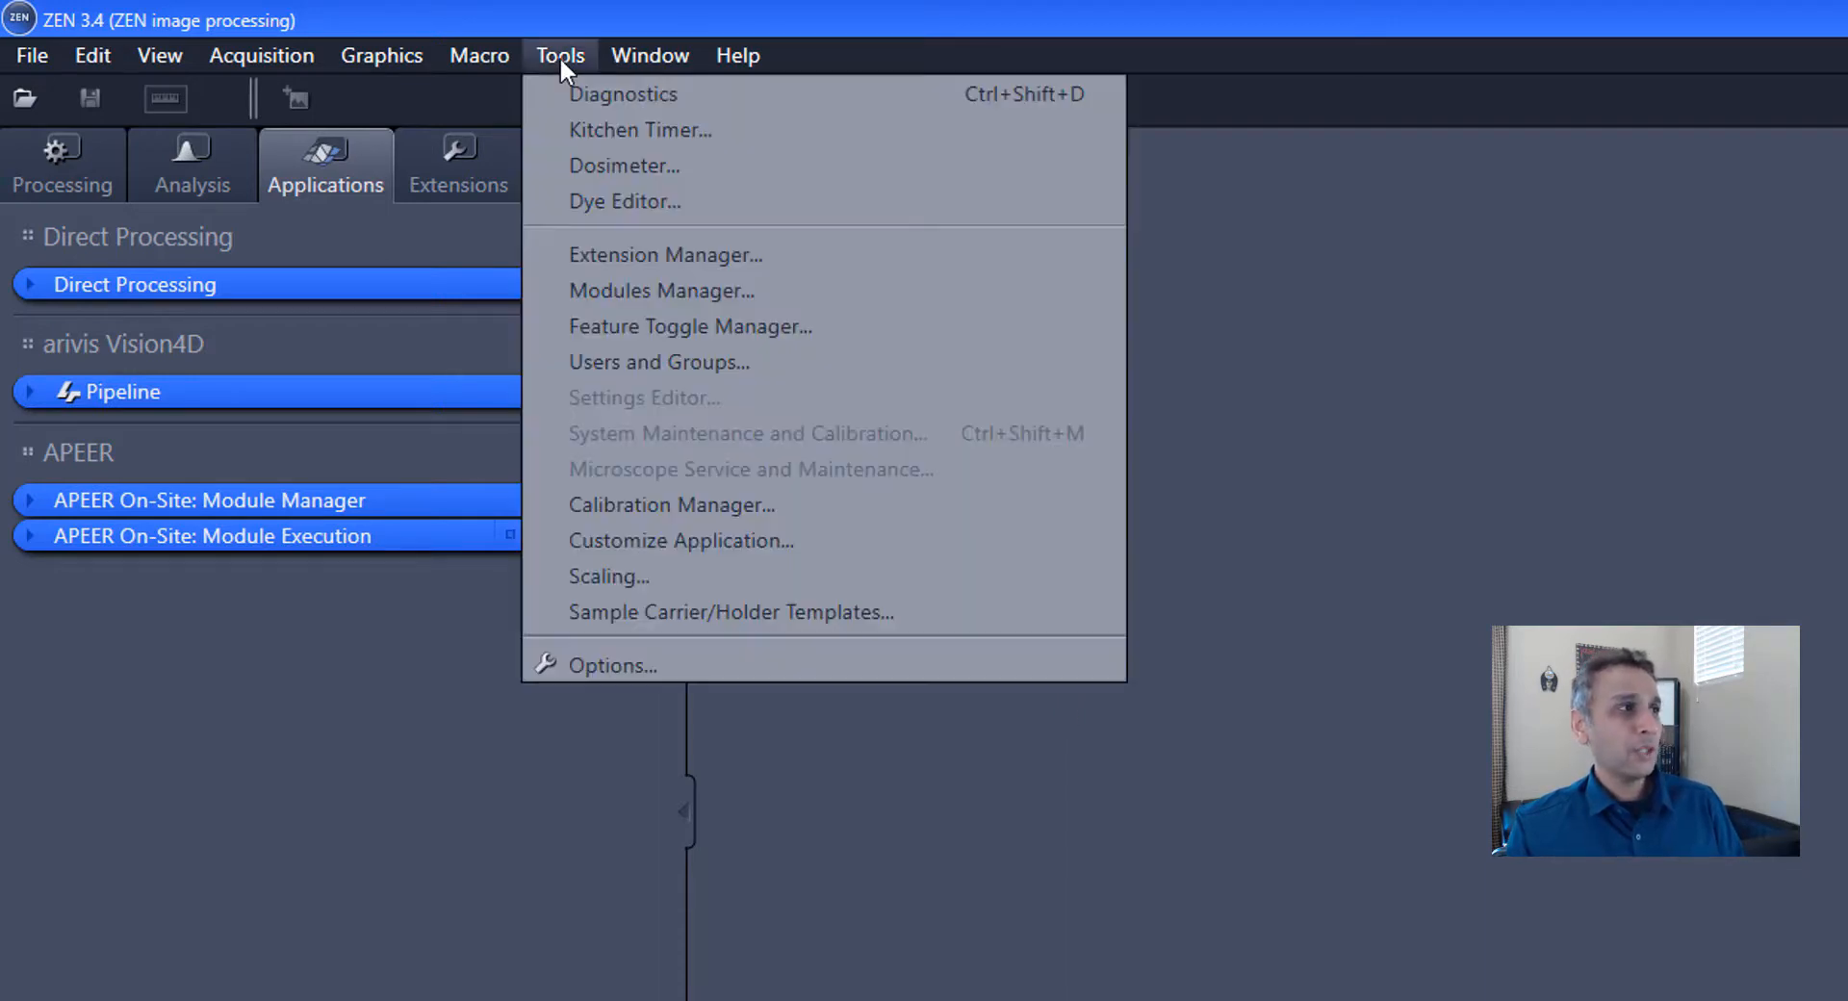
left_click(660, 664)
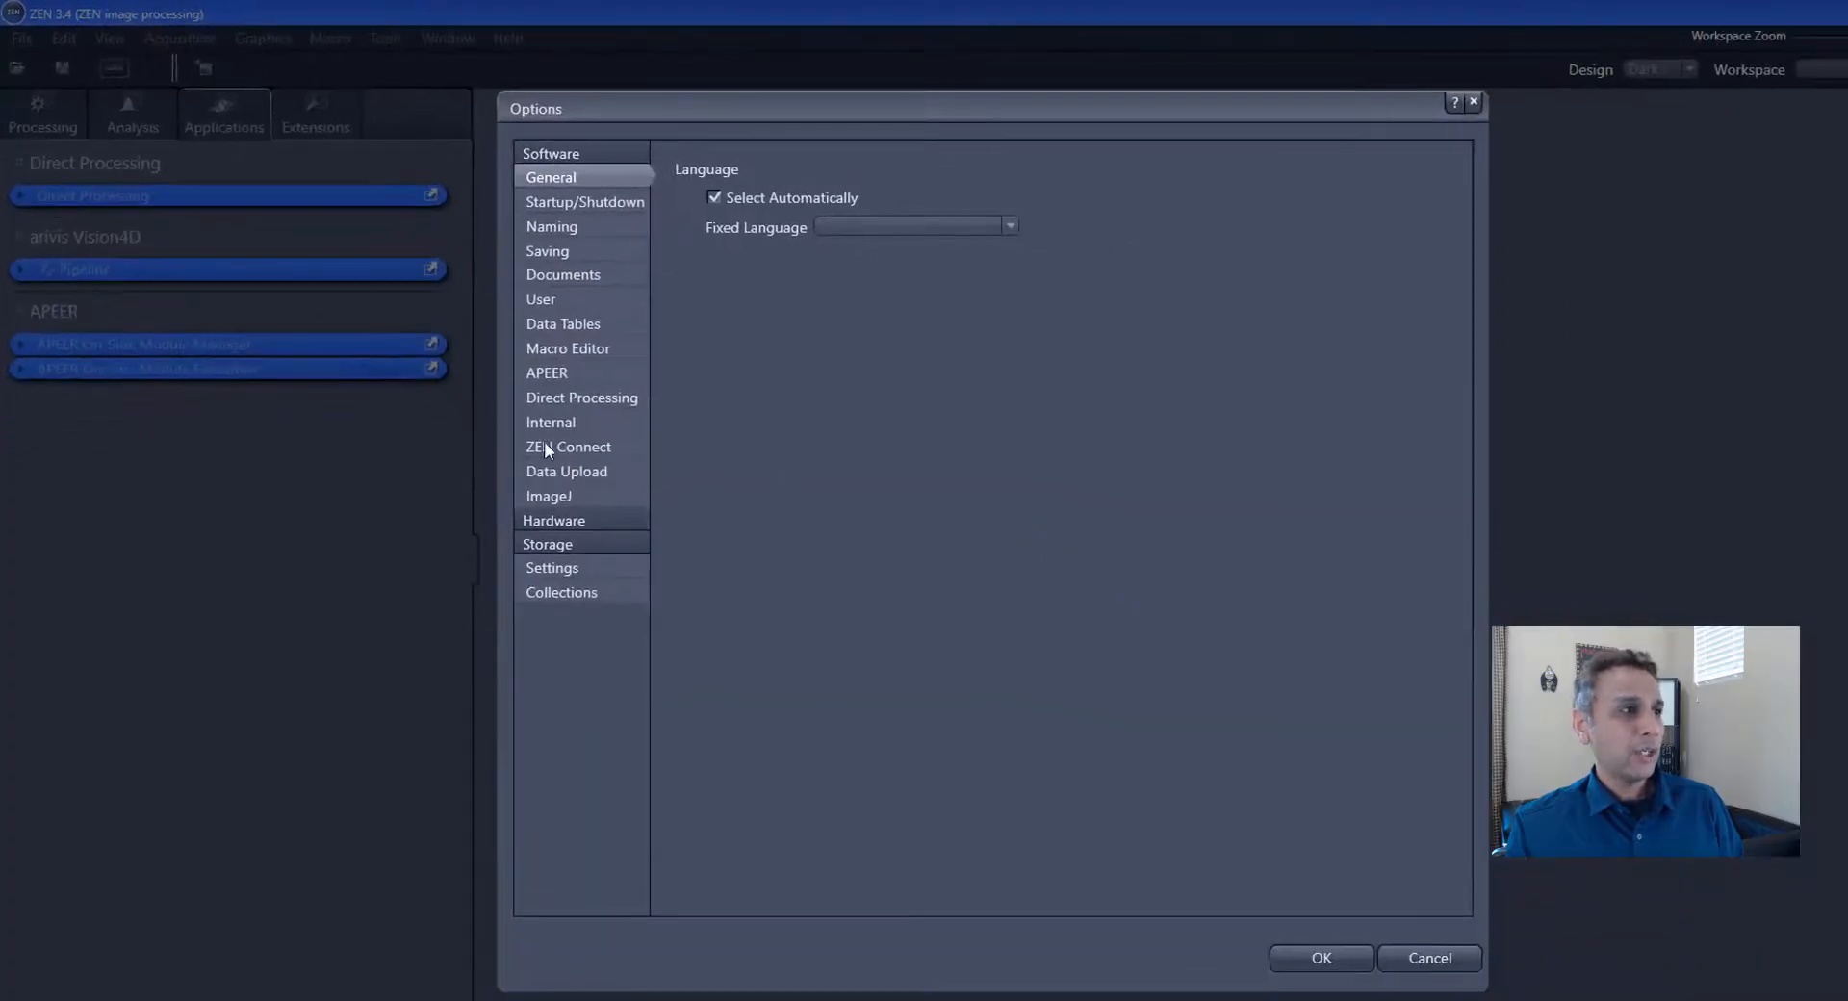
left_click(546, 375)
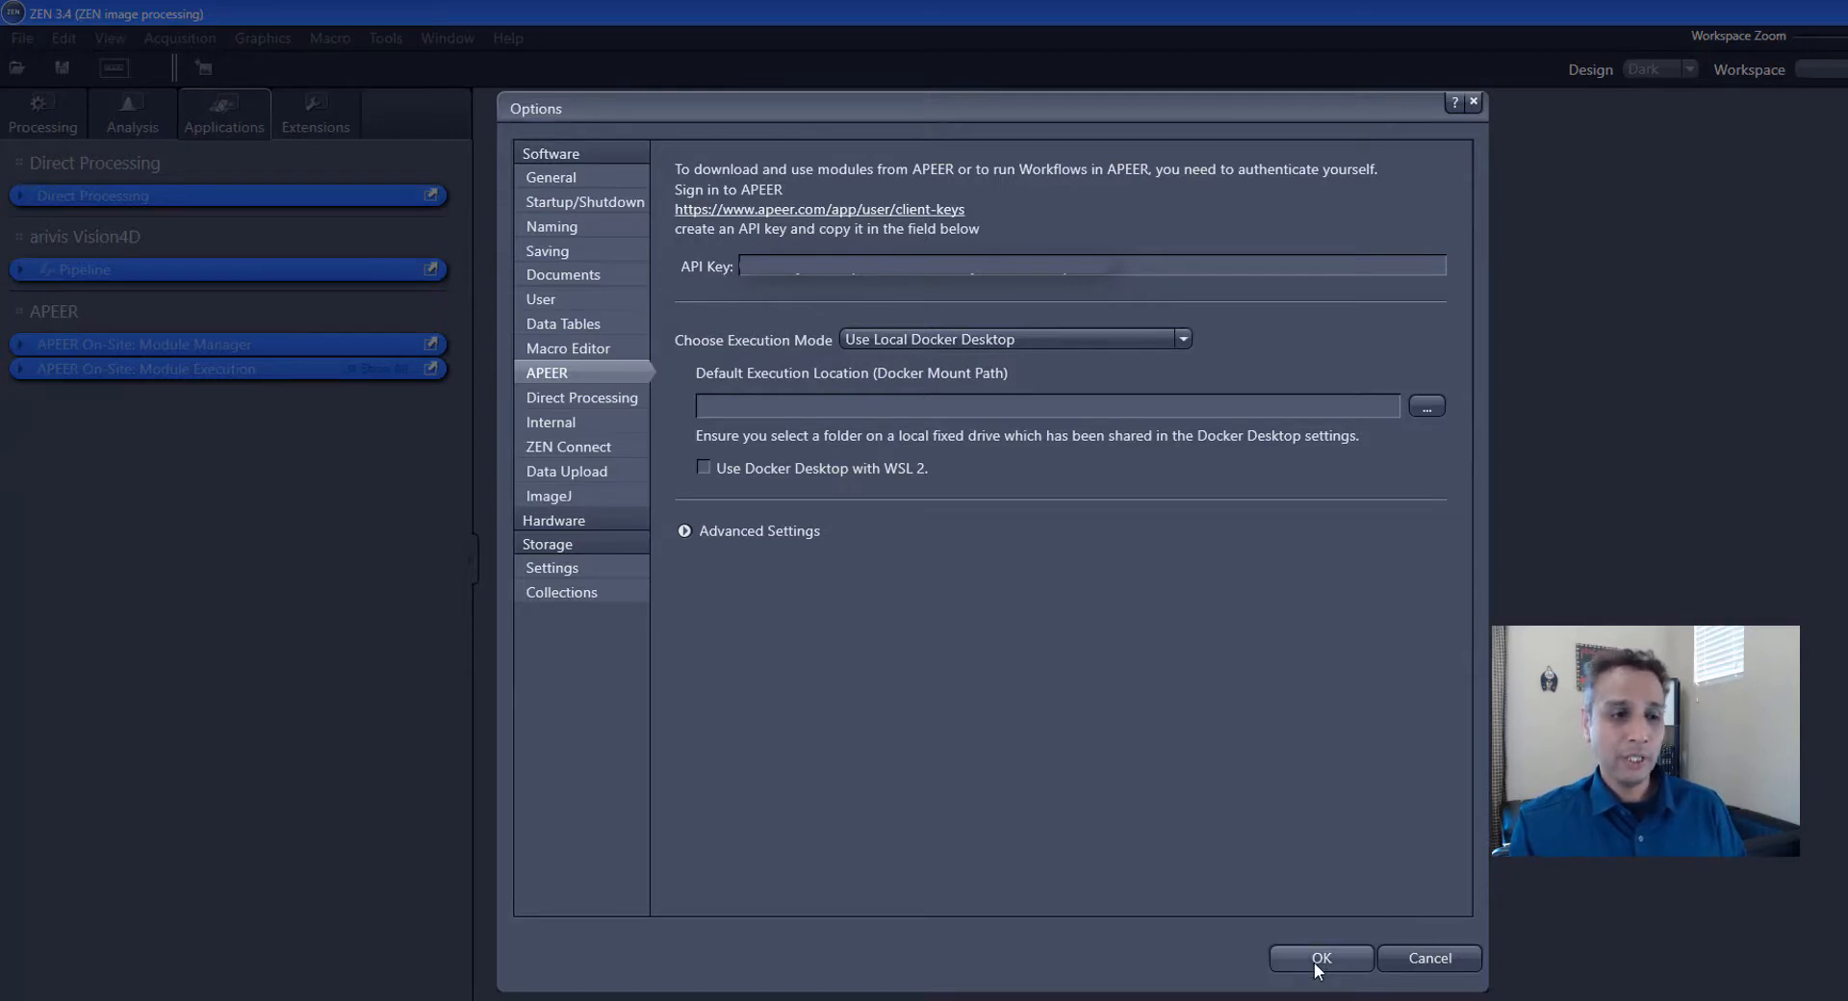
left_click(1429, 961)
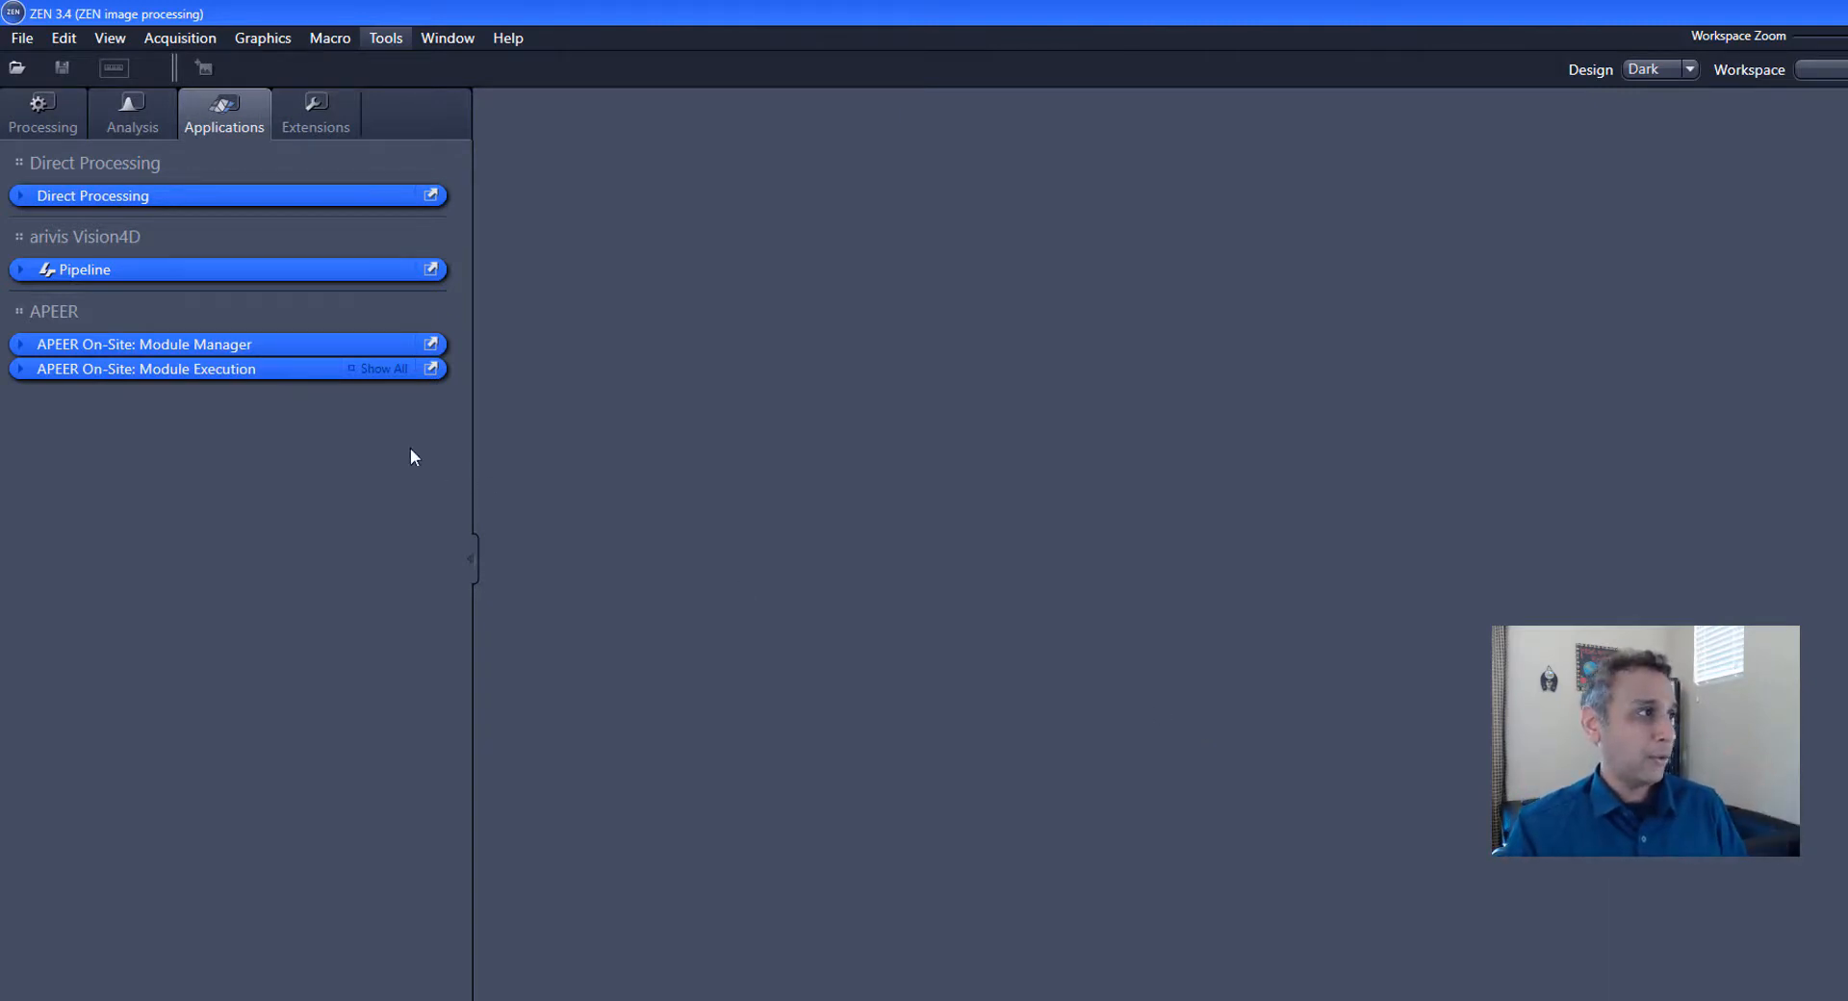
Find the Blob tracking module in the APEER download list with the search "tracking", install it, and expand its local module entry
left_click(21, 348)
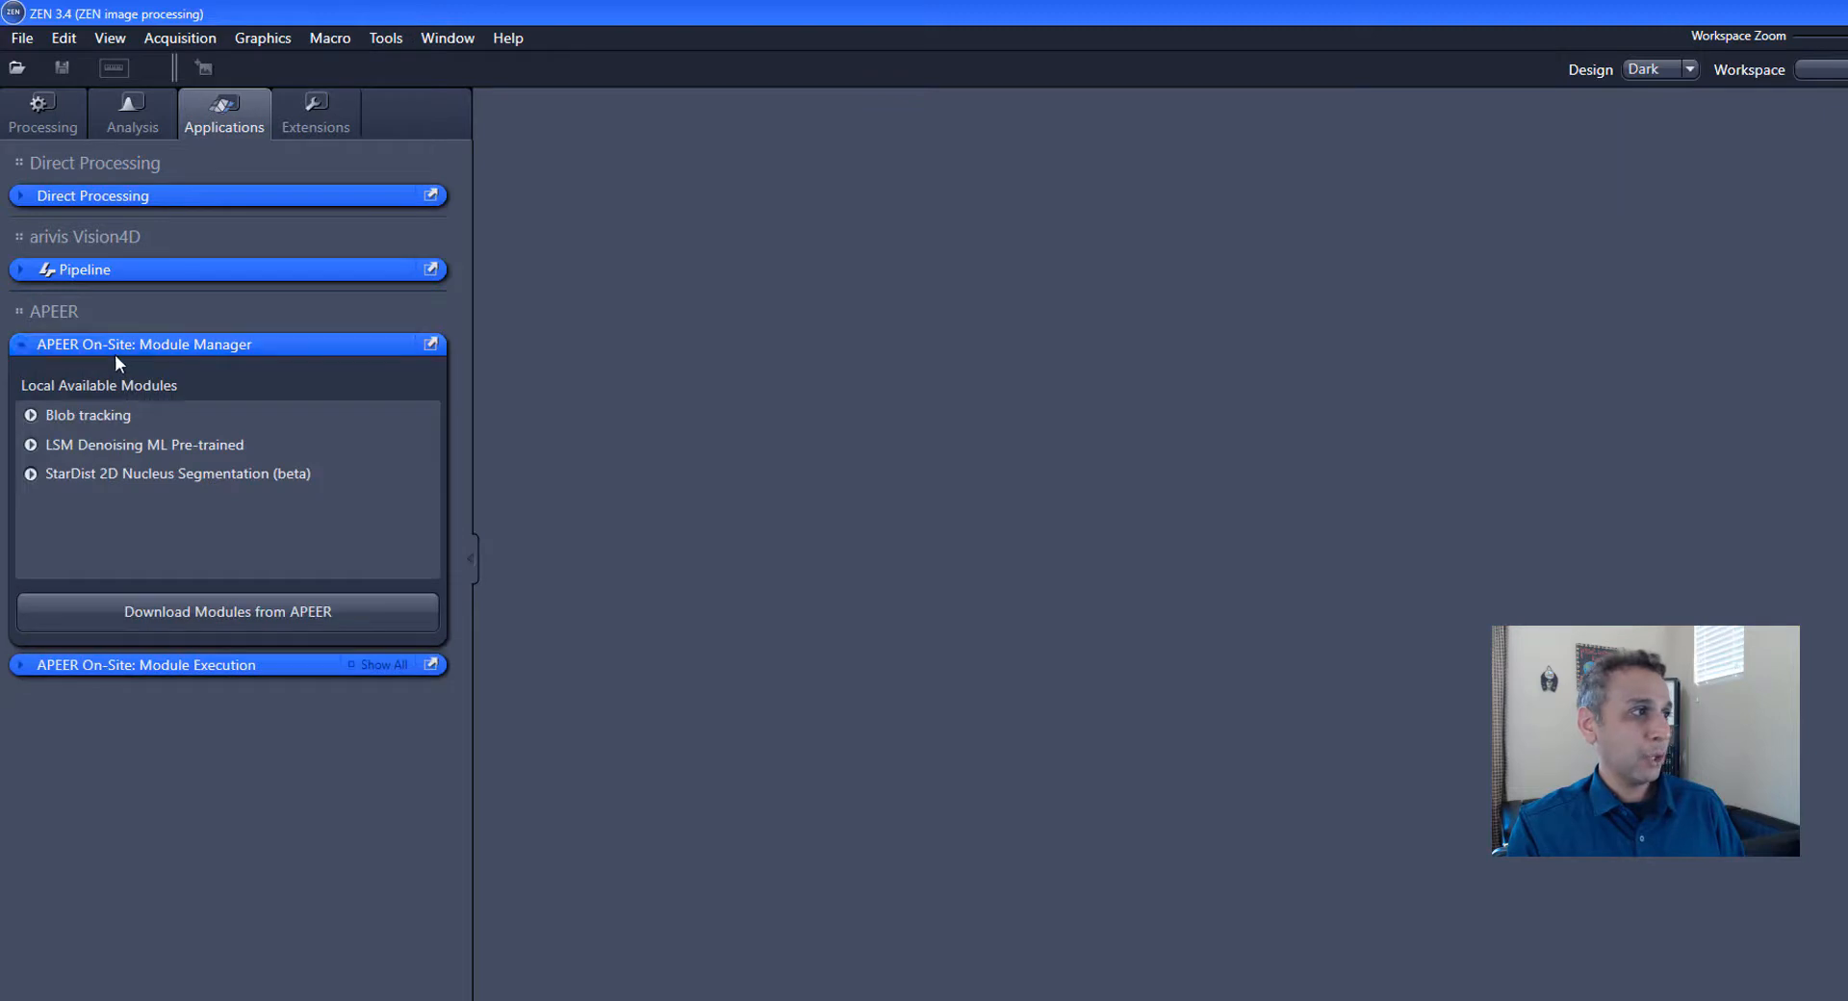
left_click(225, 614)
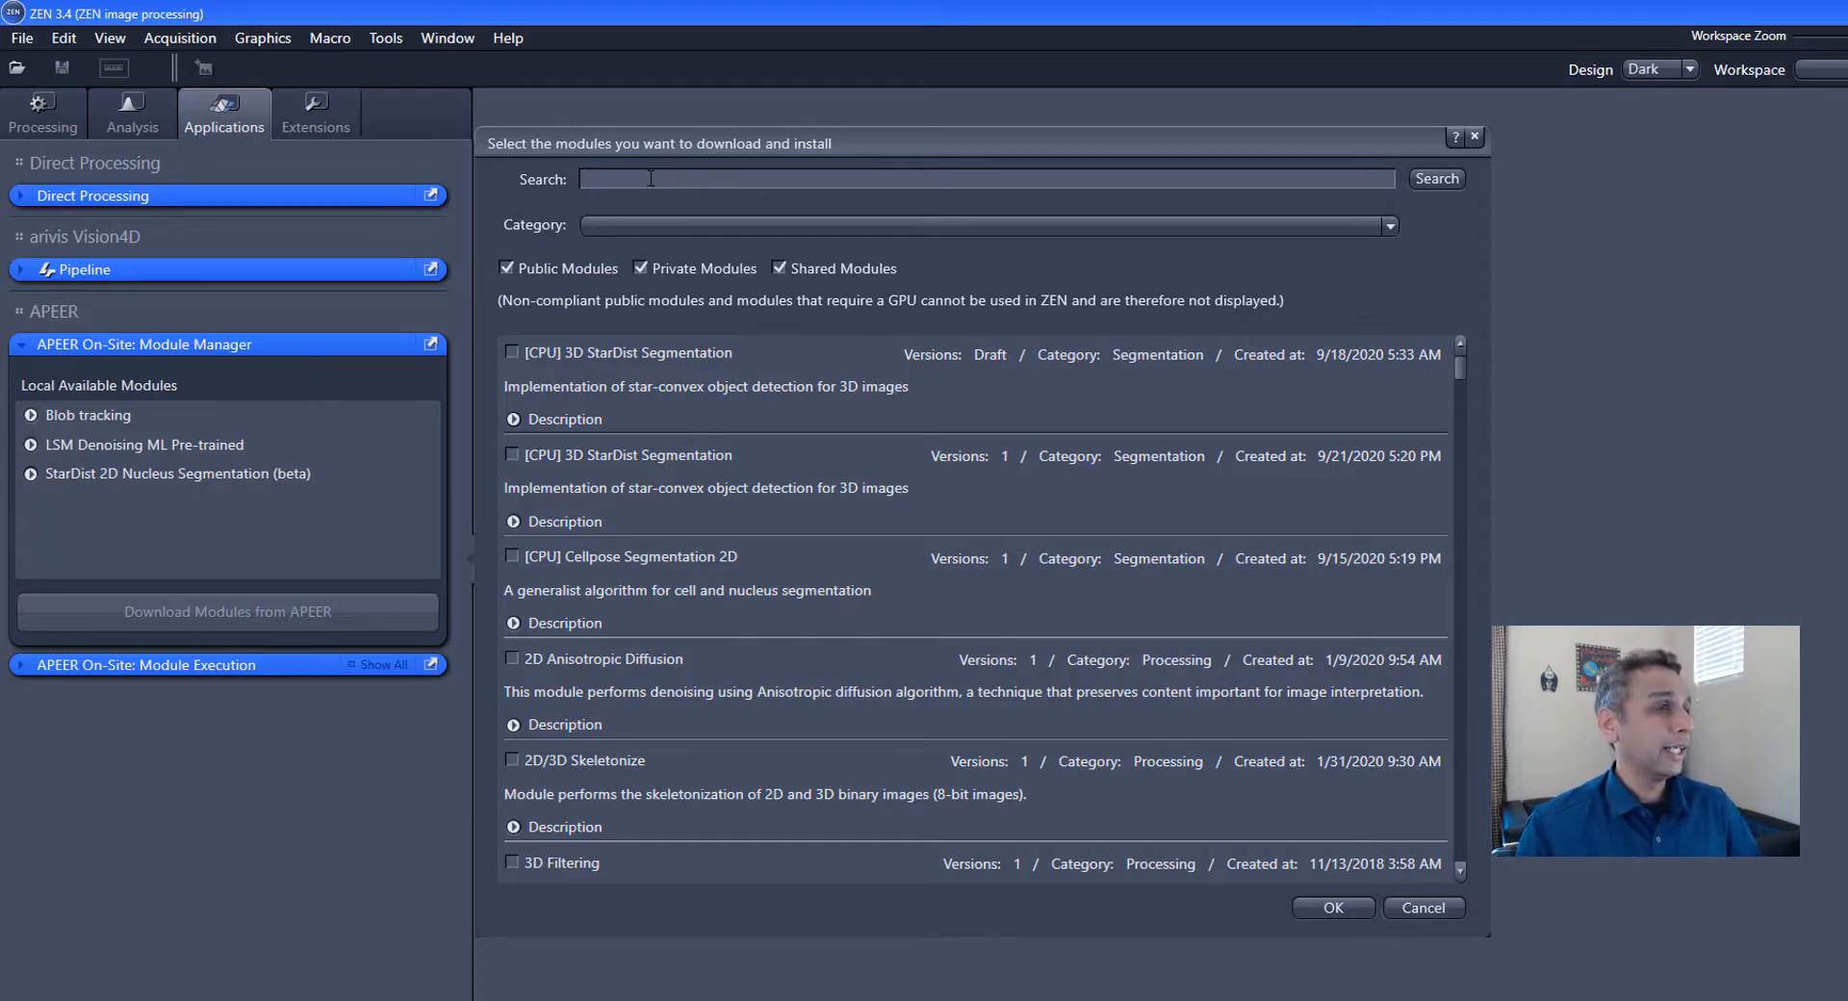
type("t")
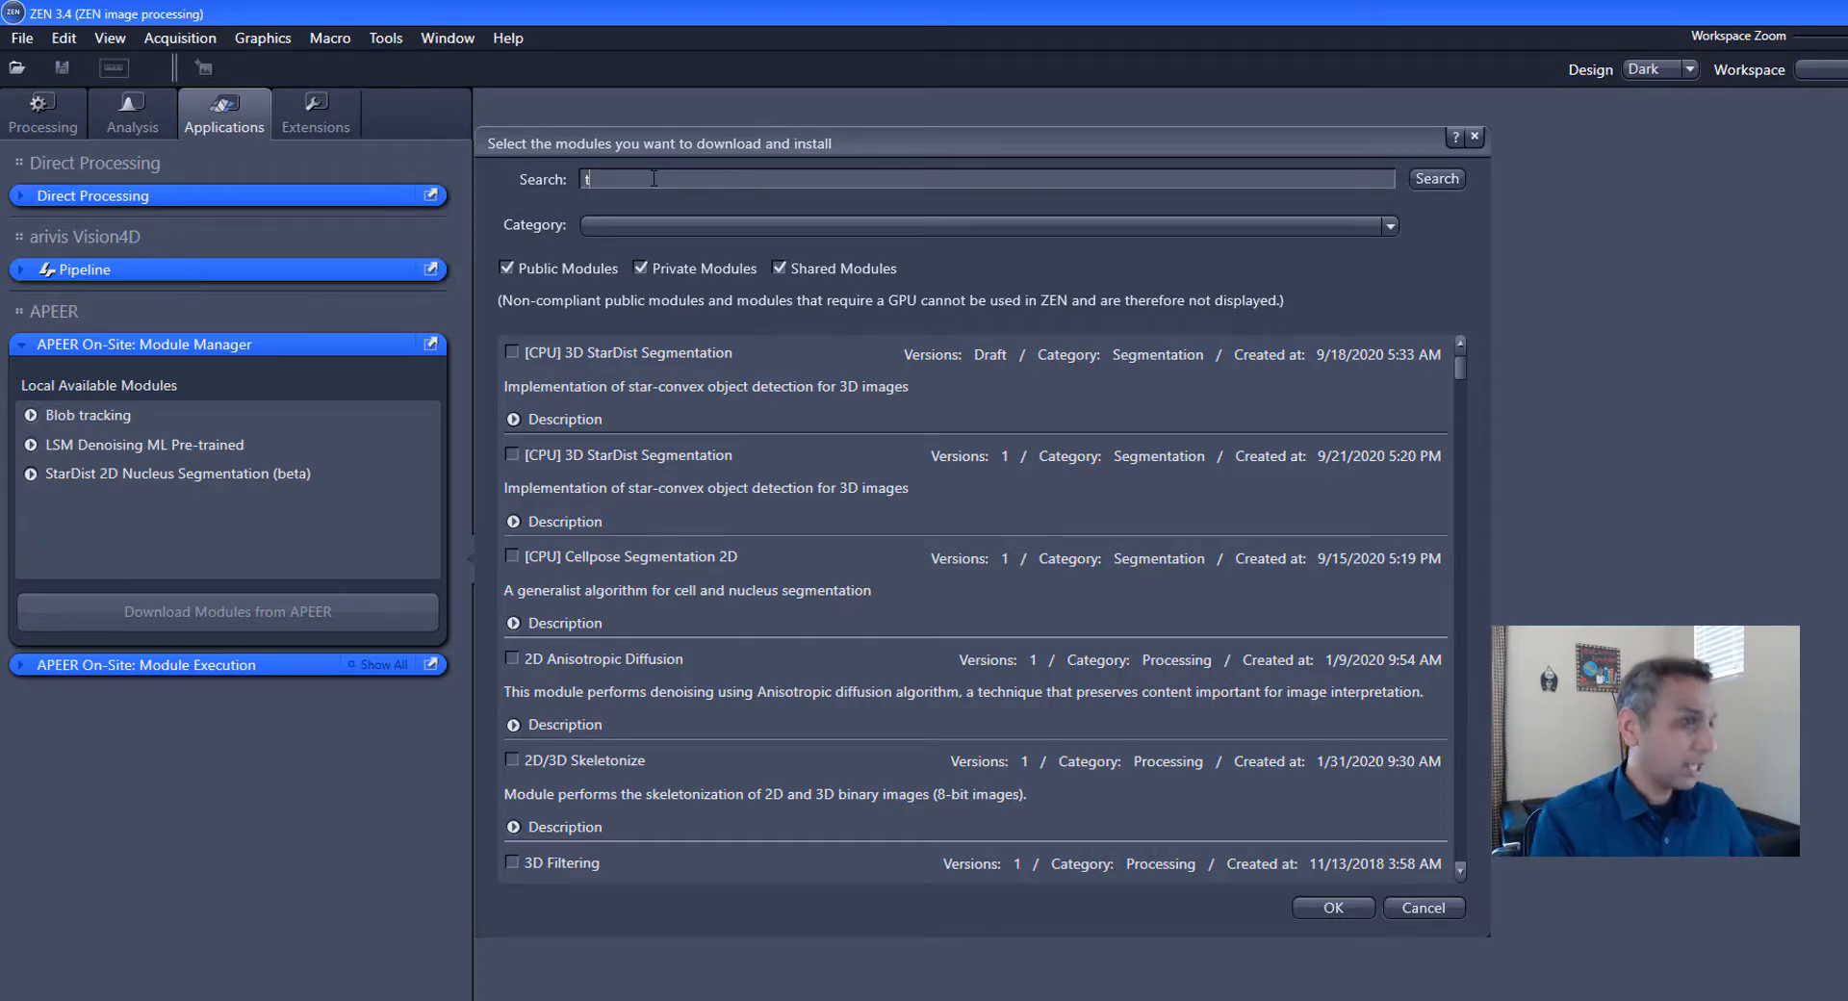
type("racking")
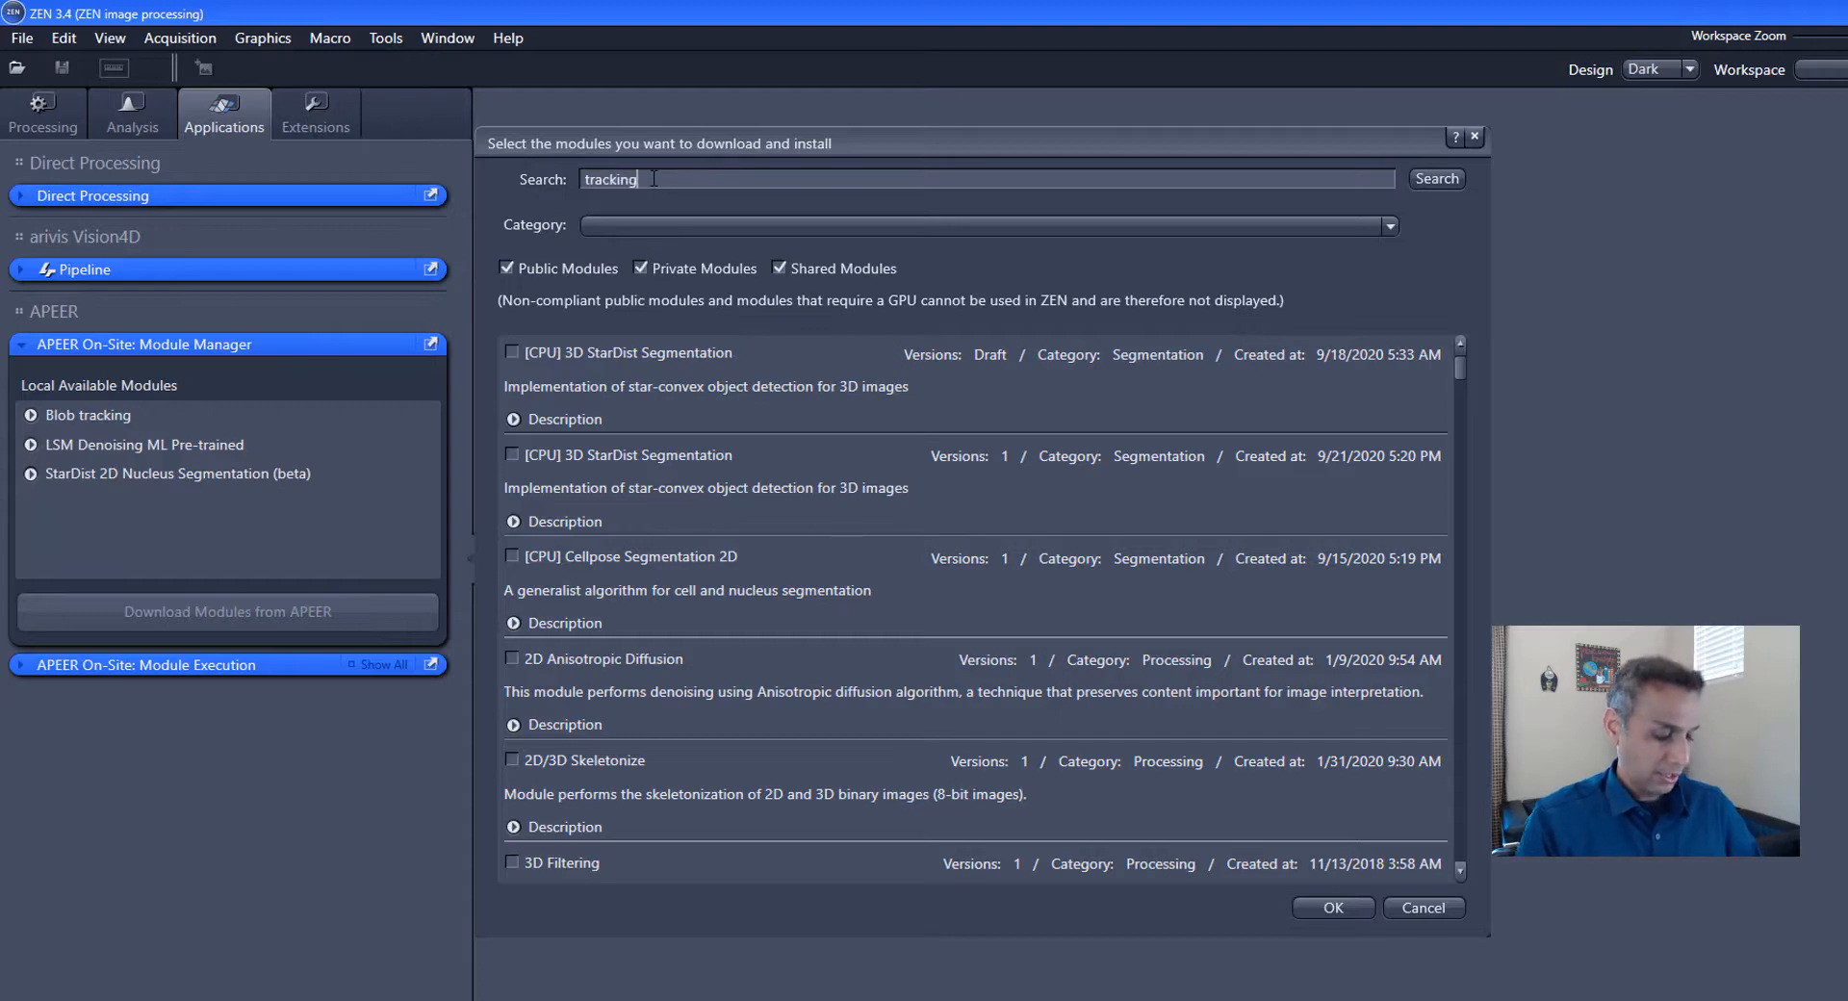
key("Return")
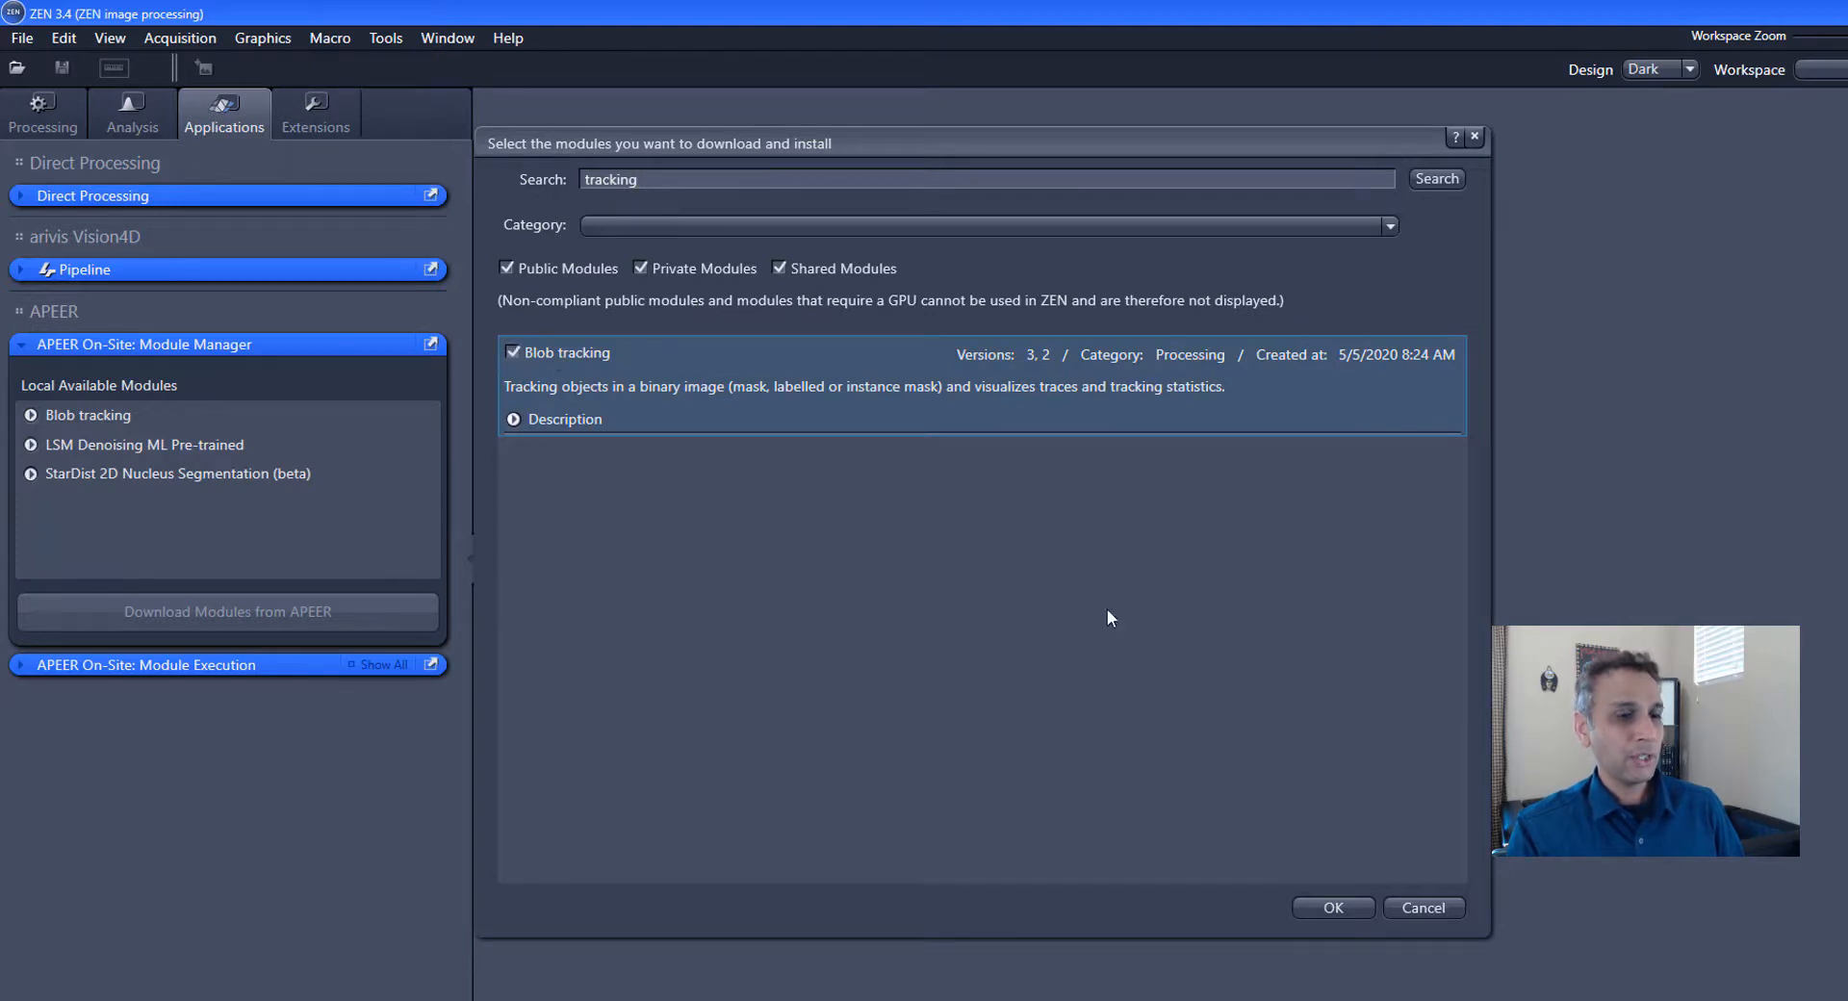
left_click(1345, 906)
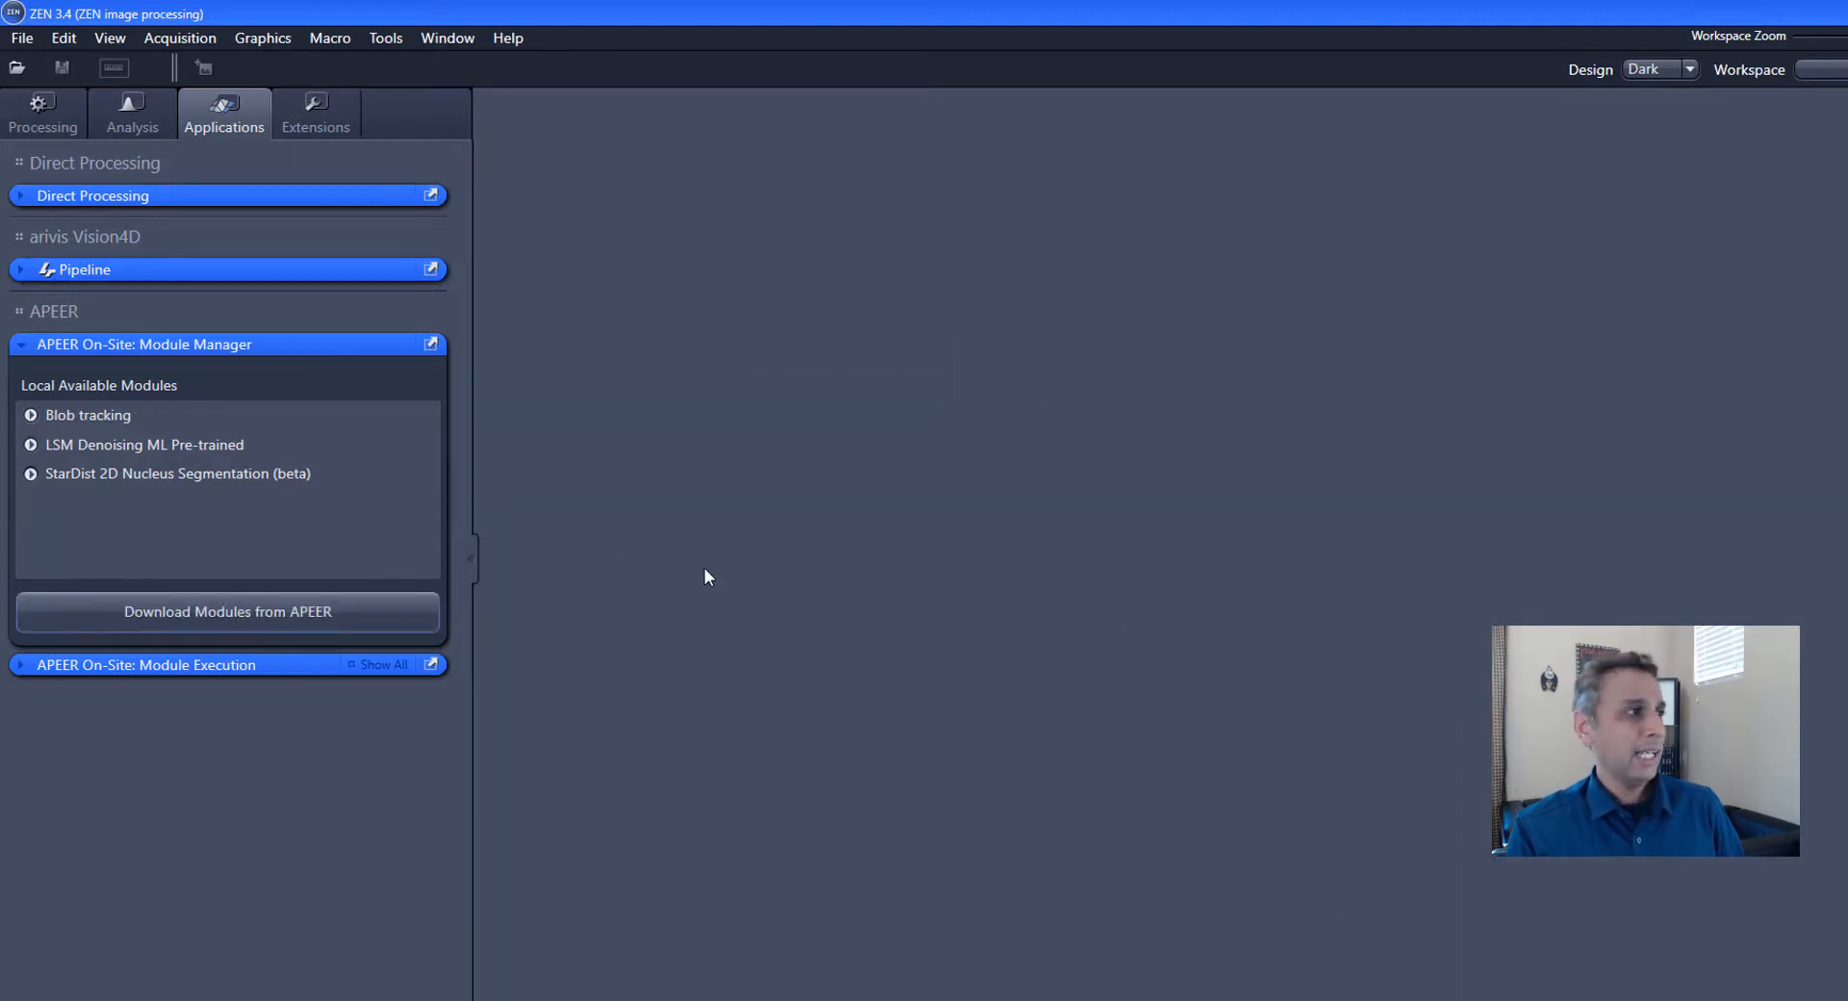
left_click(89, 420)
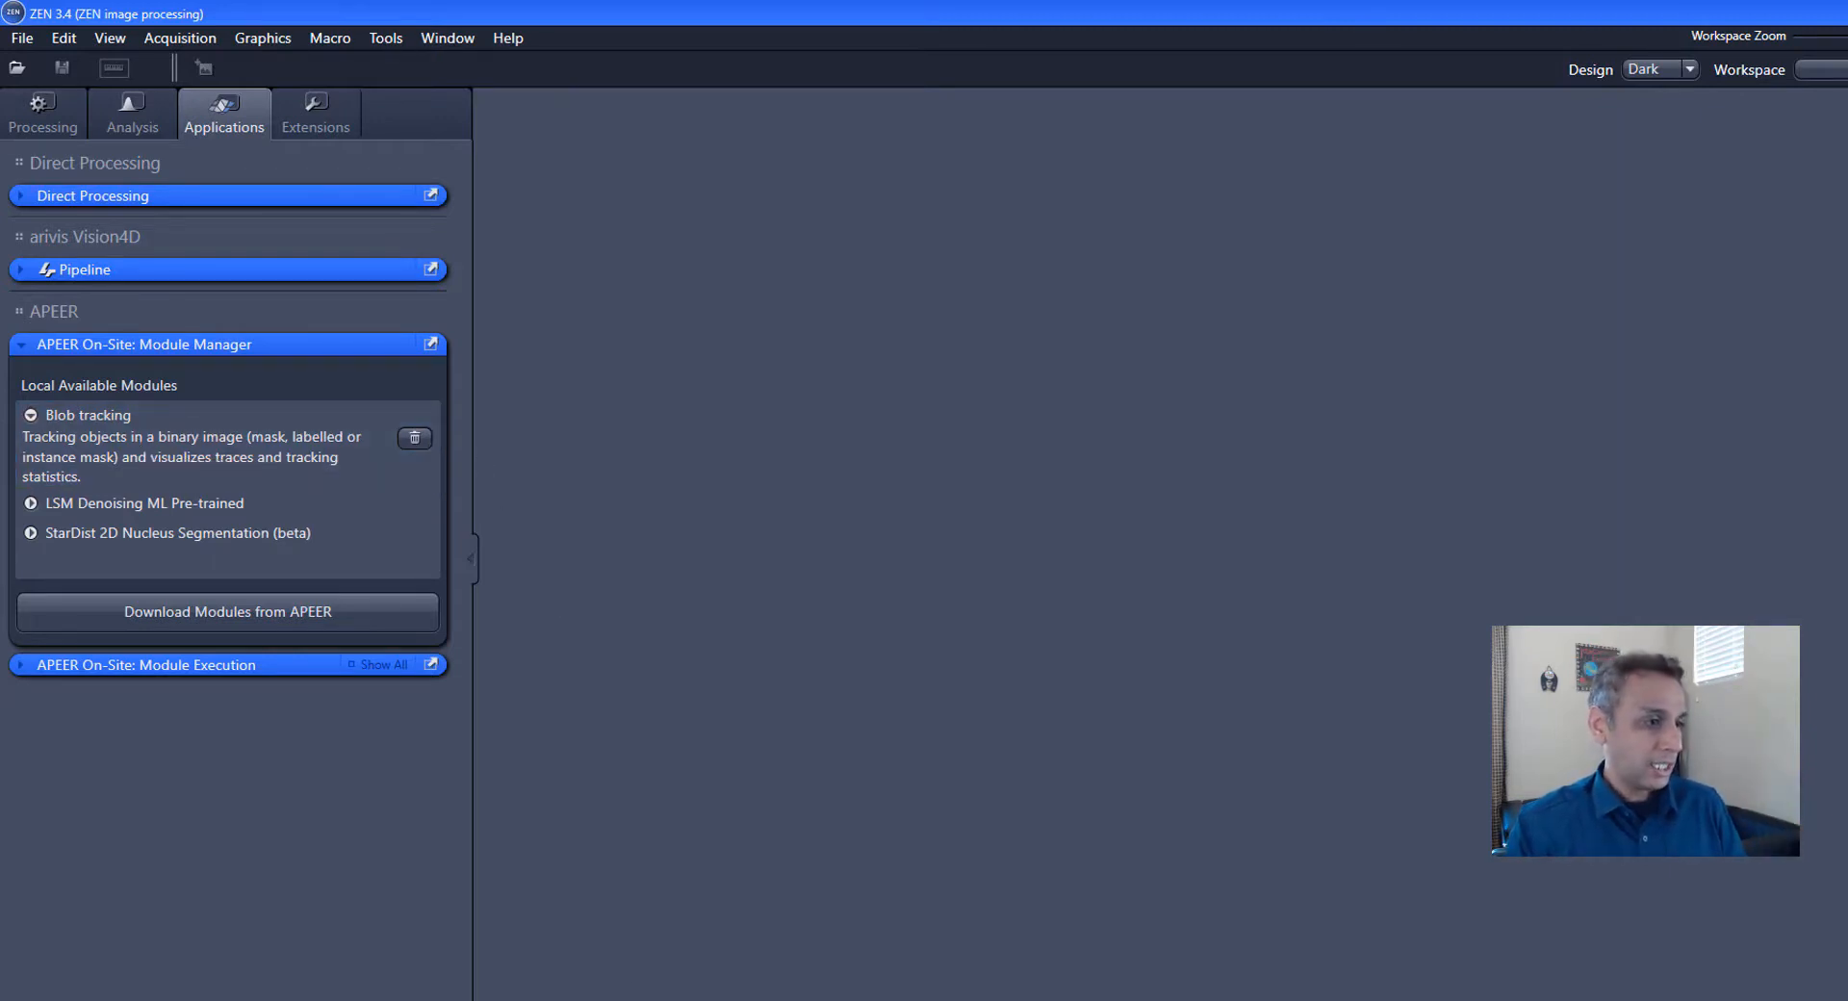
Load Position_1-MIP.czi into ZEN and scrub through its time series, returning to frame 1
left_click(577, 991)
left_click_drag(947, 448, 620, 481)
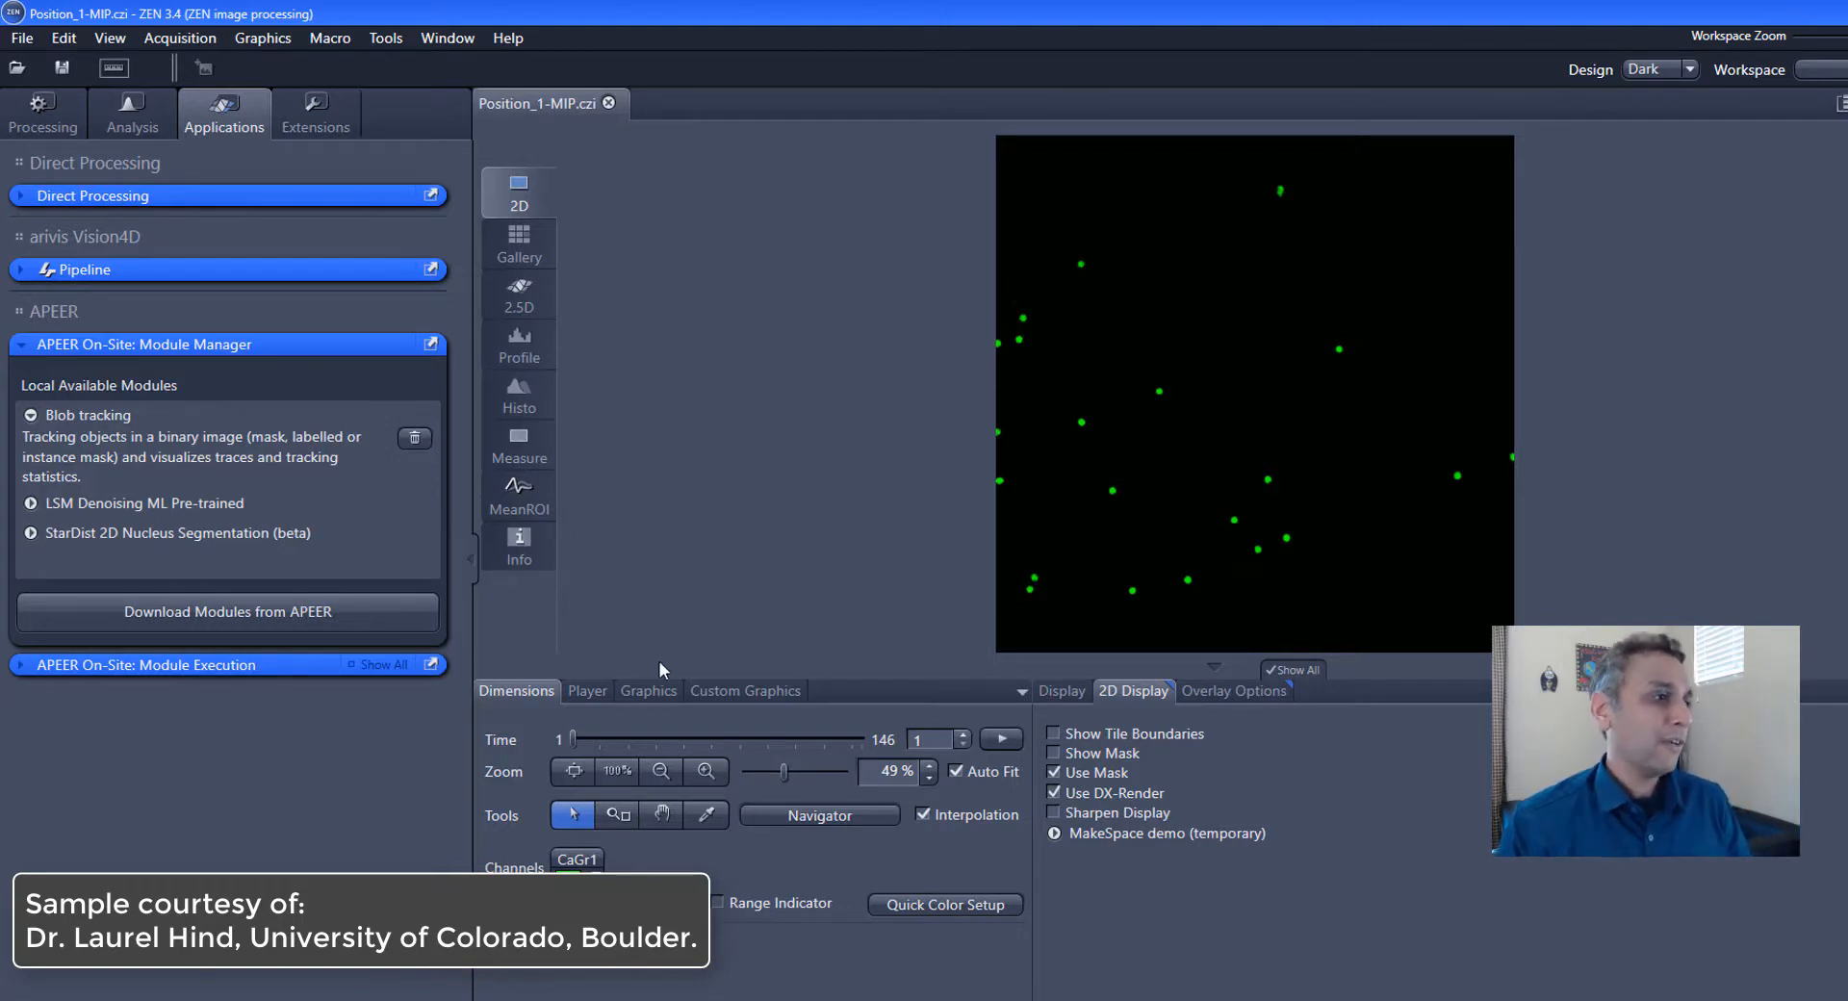
left_click_drag(573, 738, 686, 755)
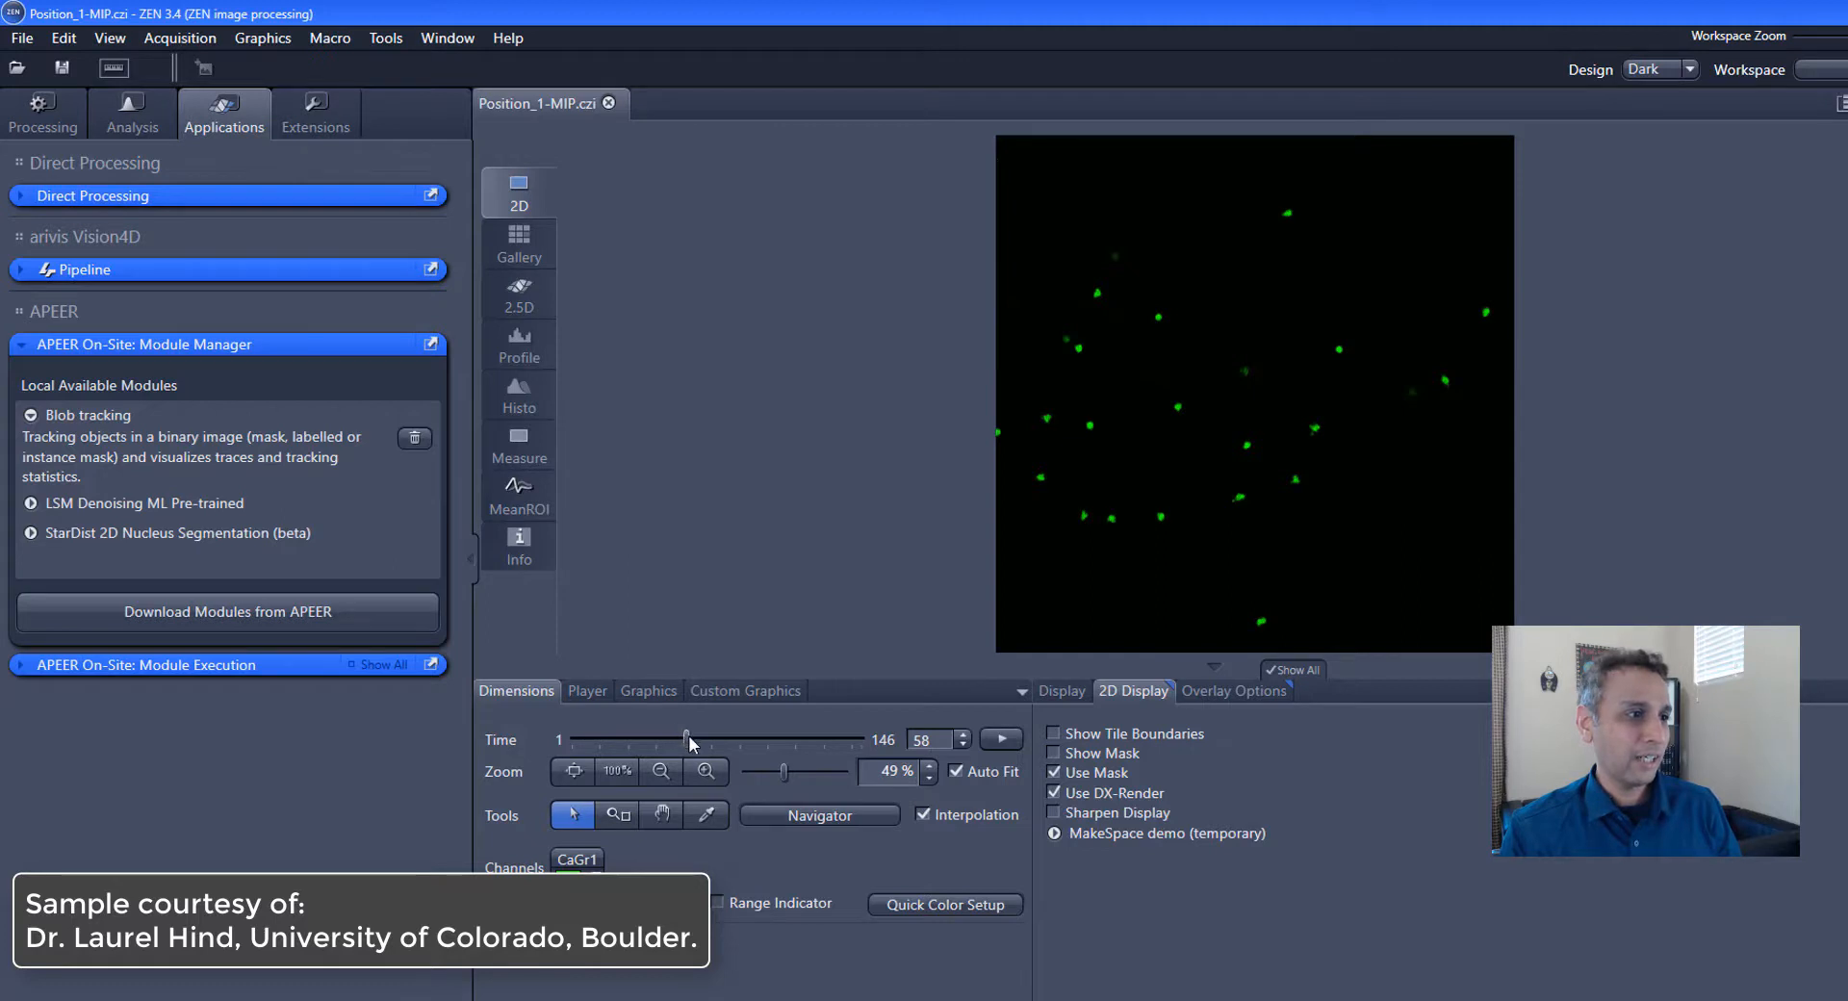
left_click_drag(689, 735, 823, 738)
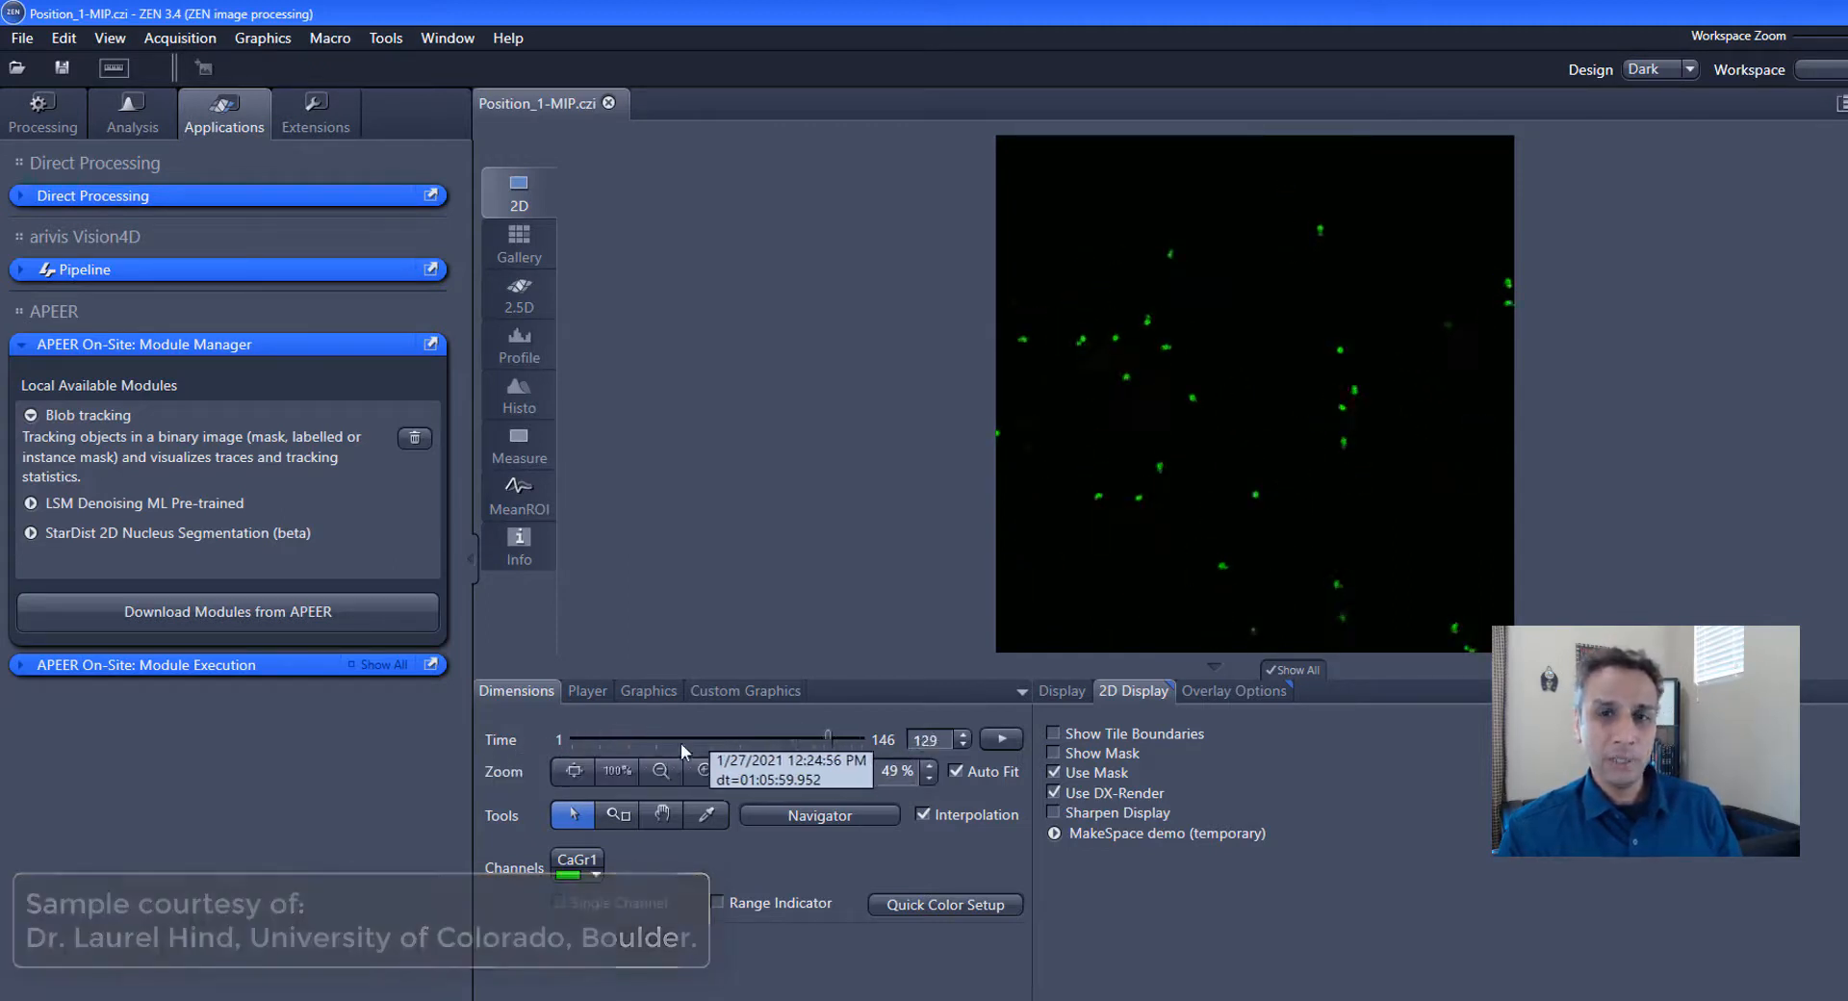
left_click_drag(679, 742, 525, 746)
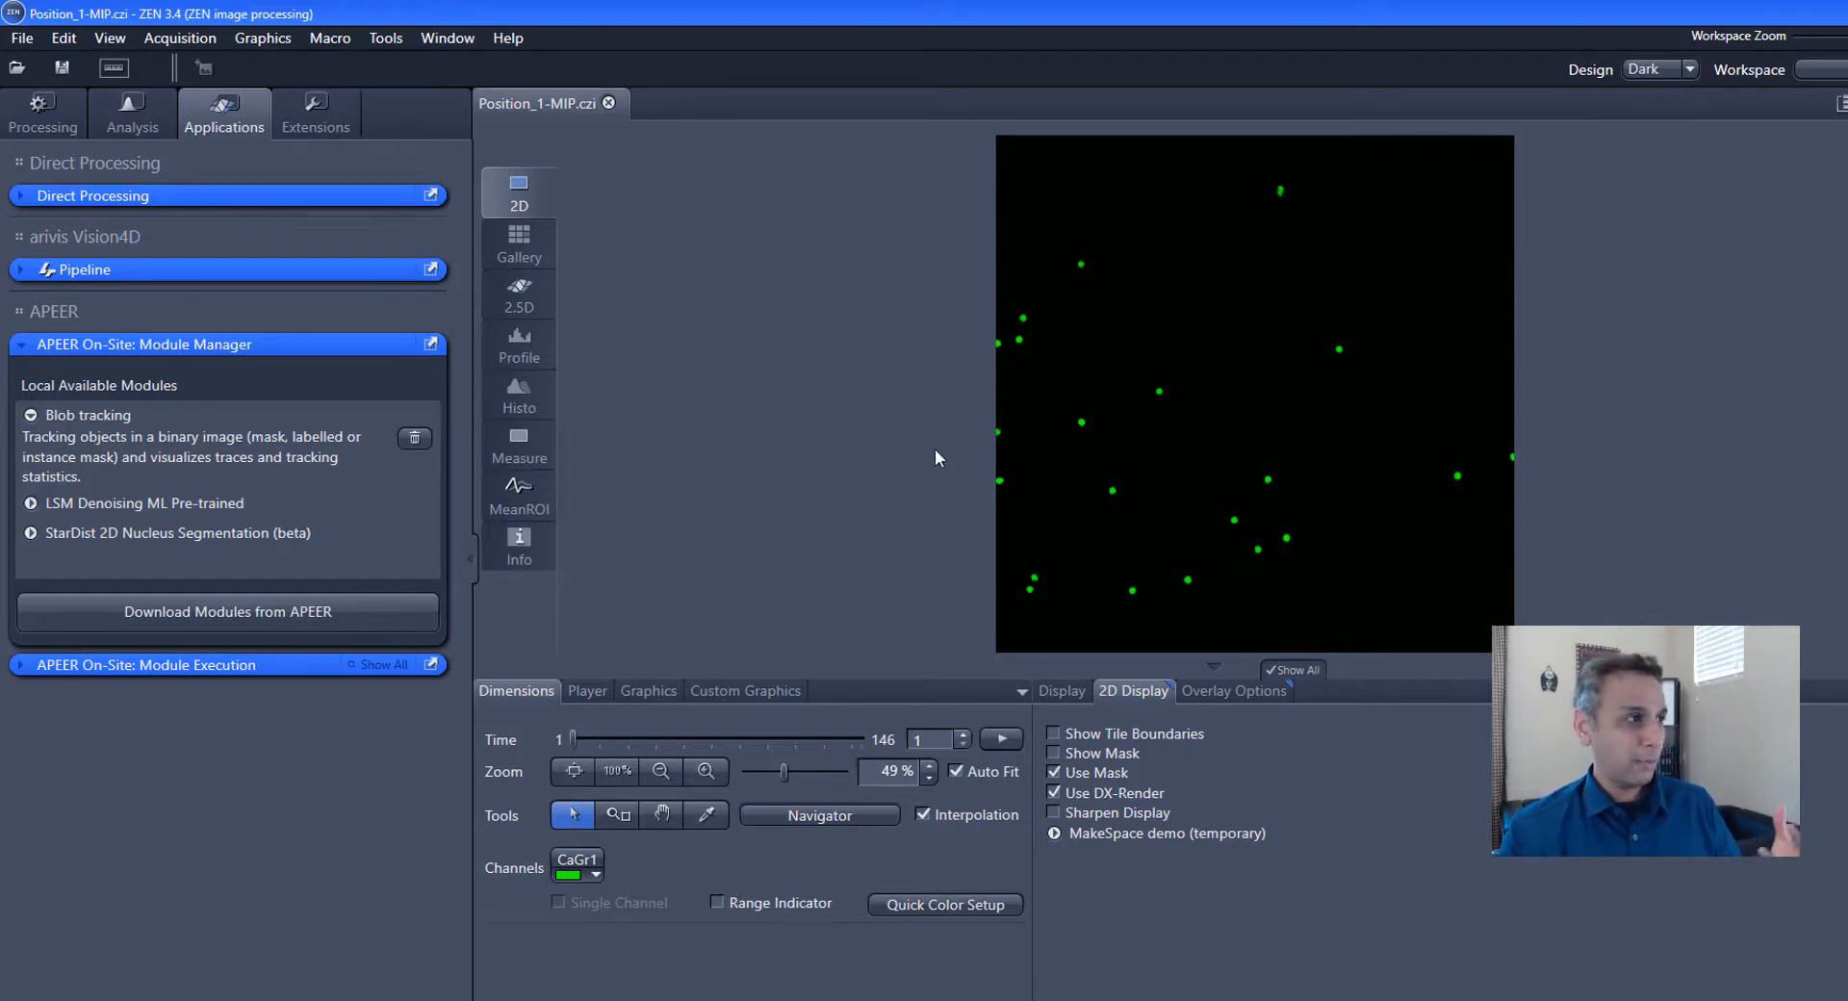
Create and save a new image analysis setting named for_tracking
left_click(141, 120)
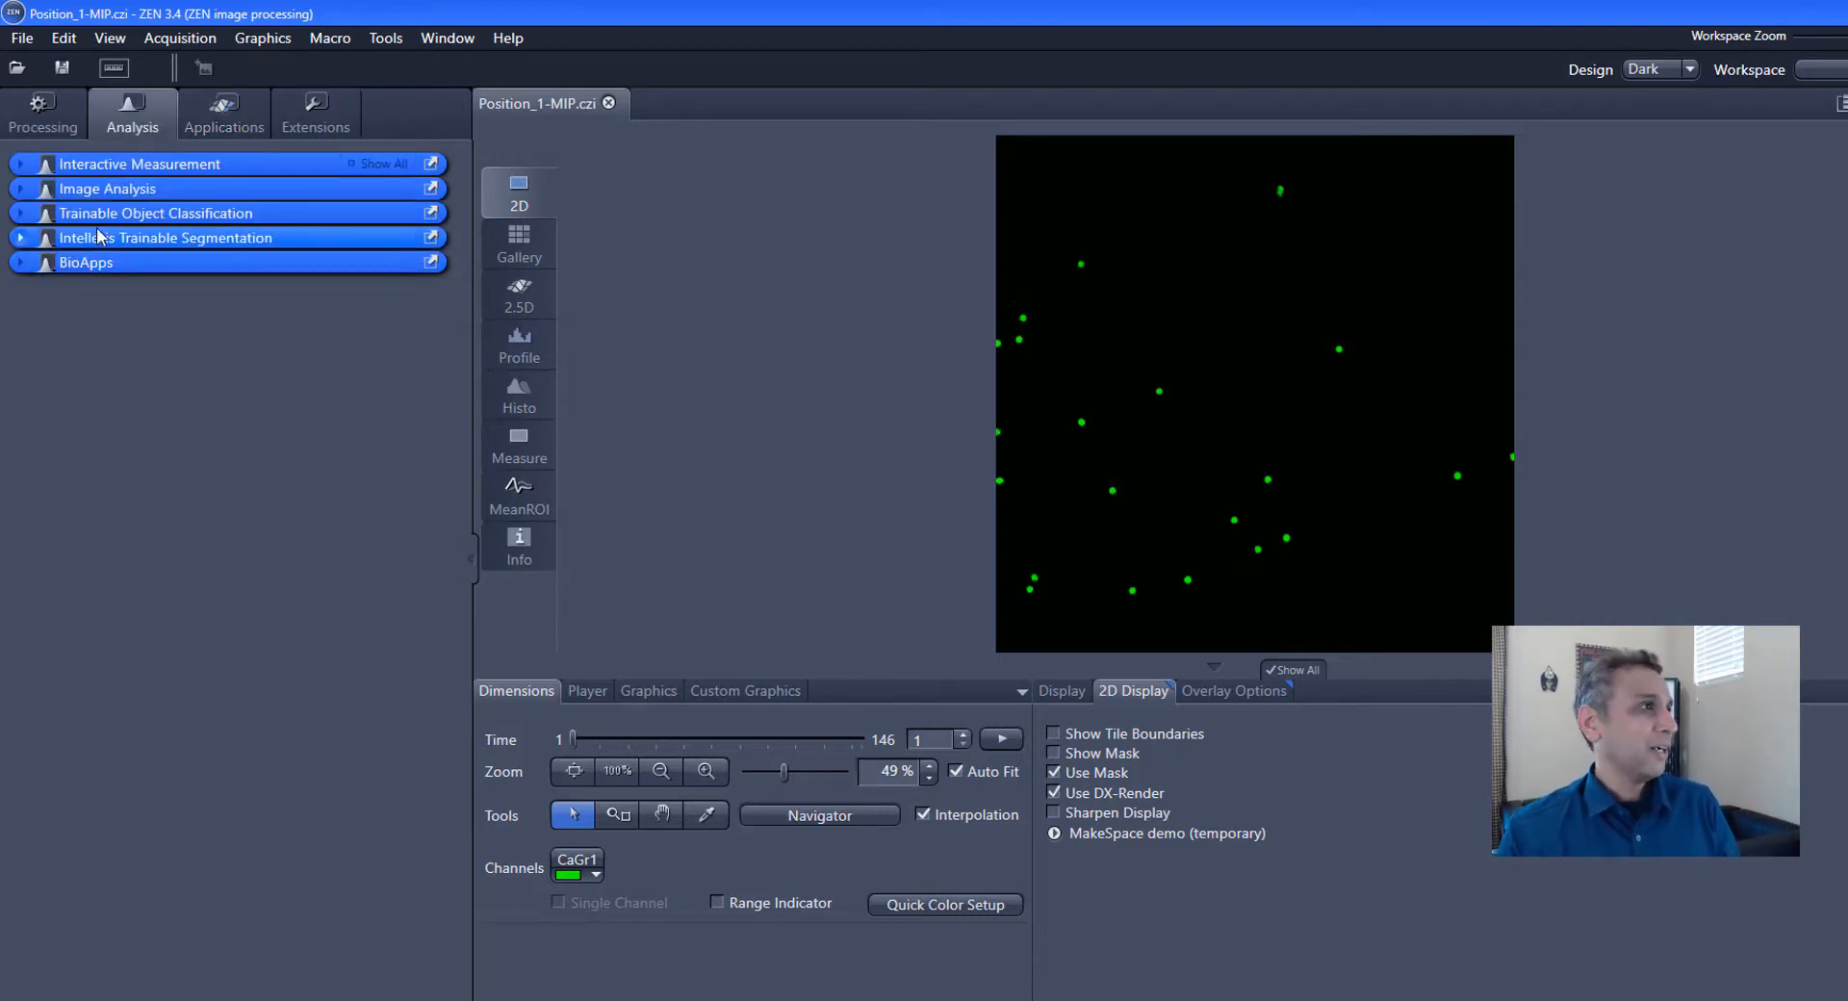
left_click(21, 189)
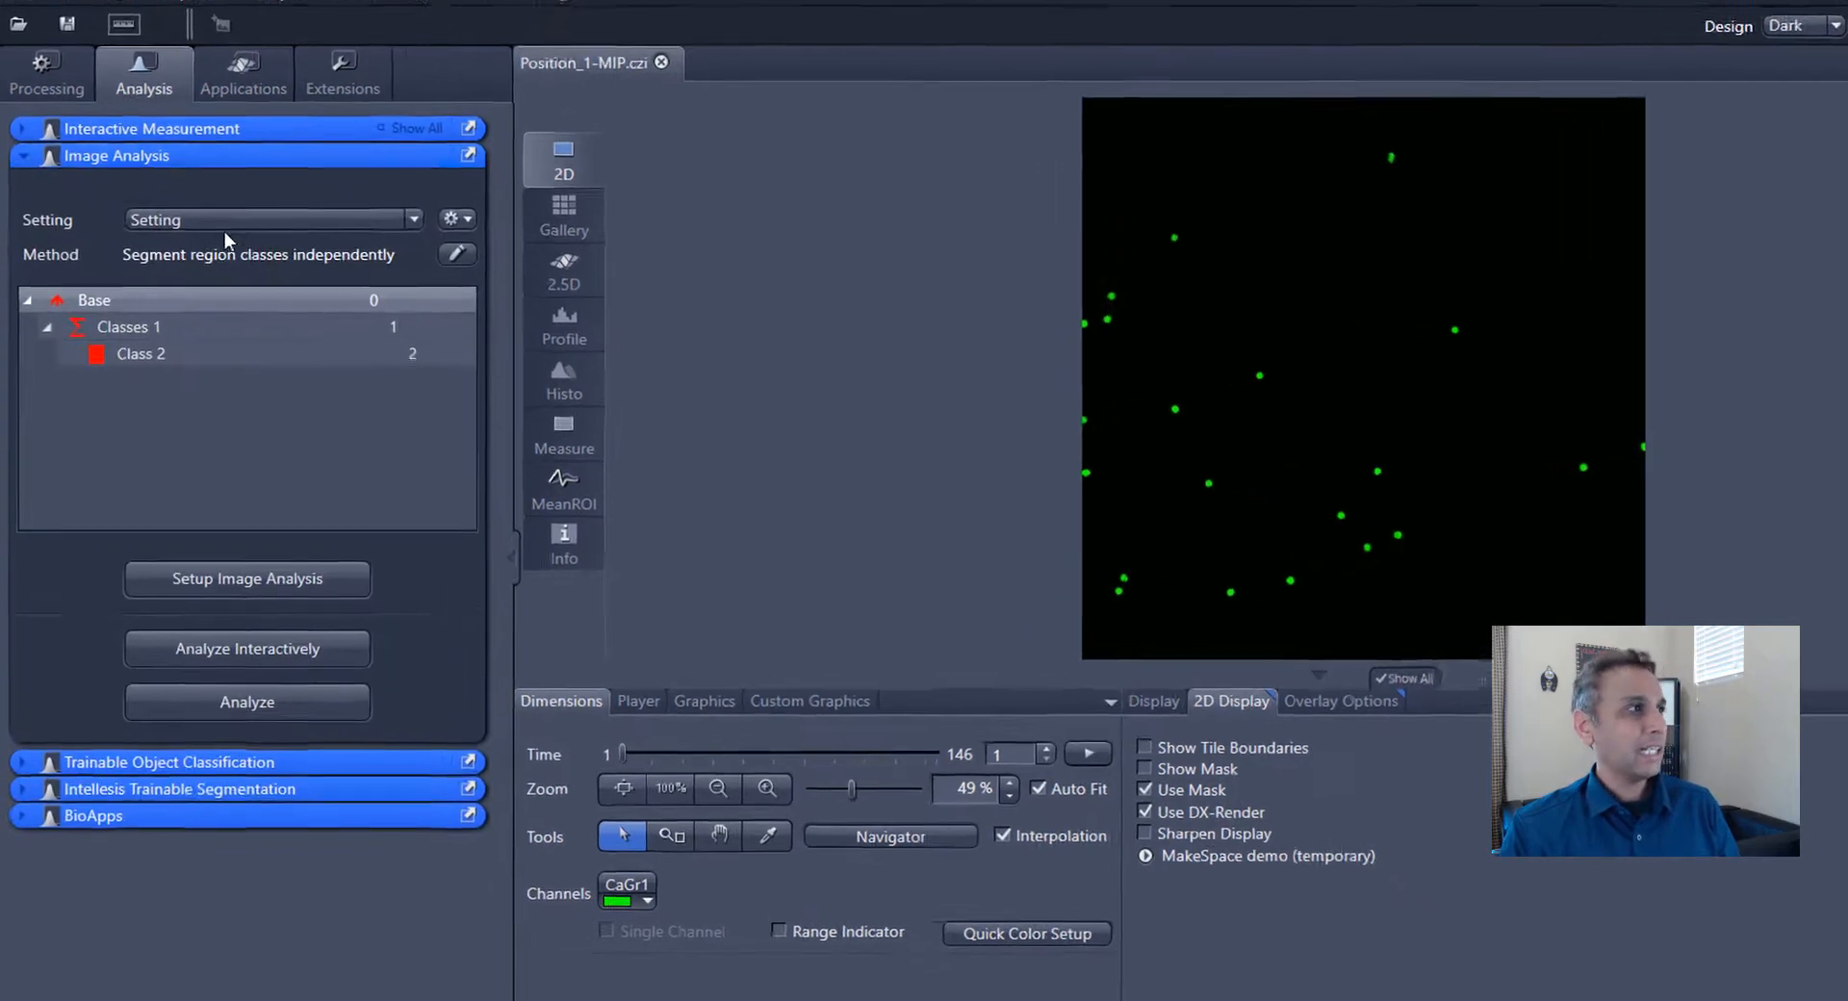
left_click(456, 218)
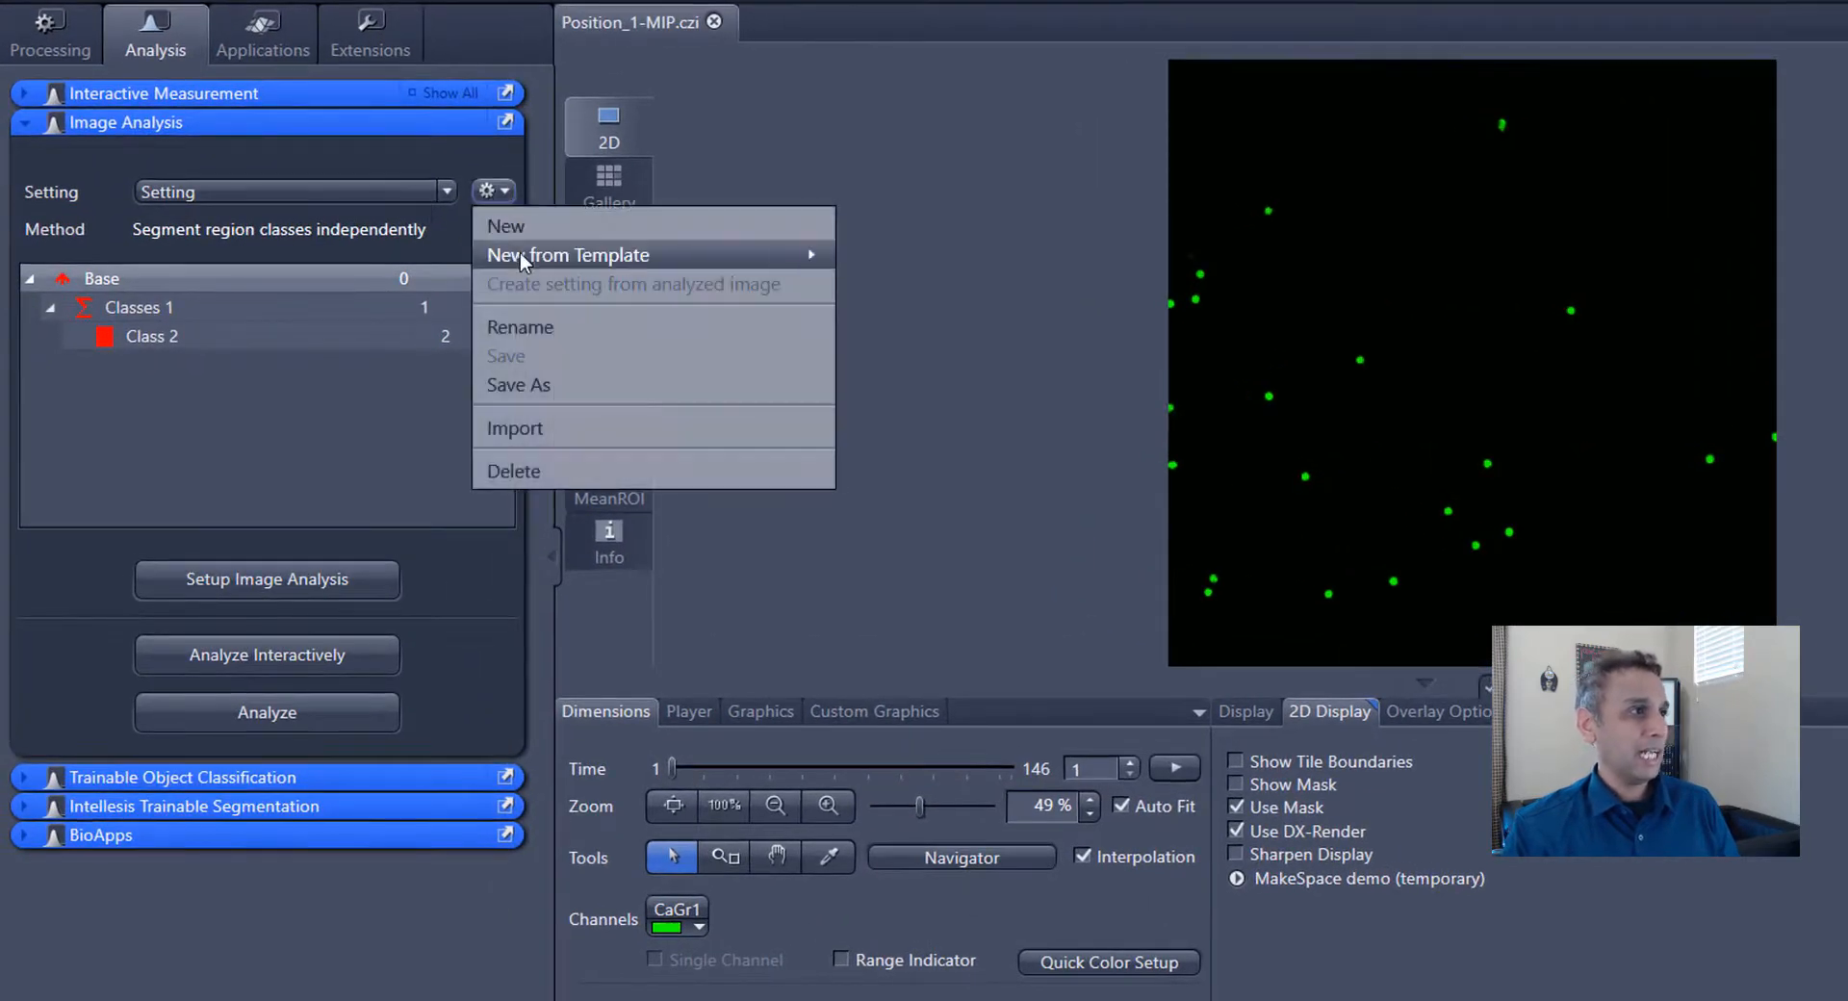
left_click(526, 229)
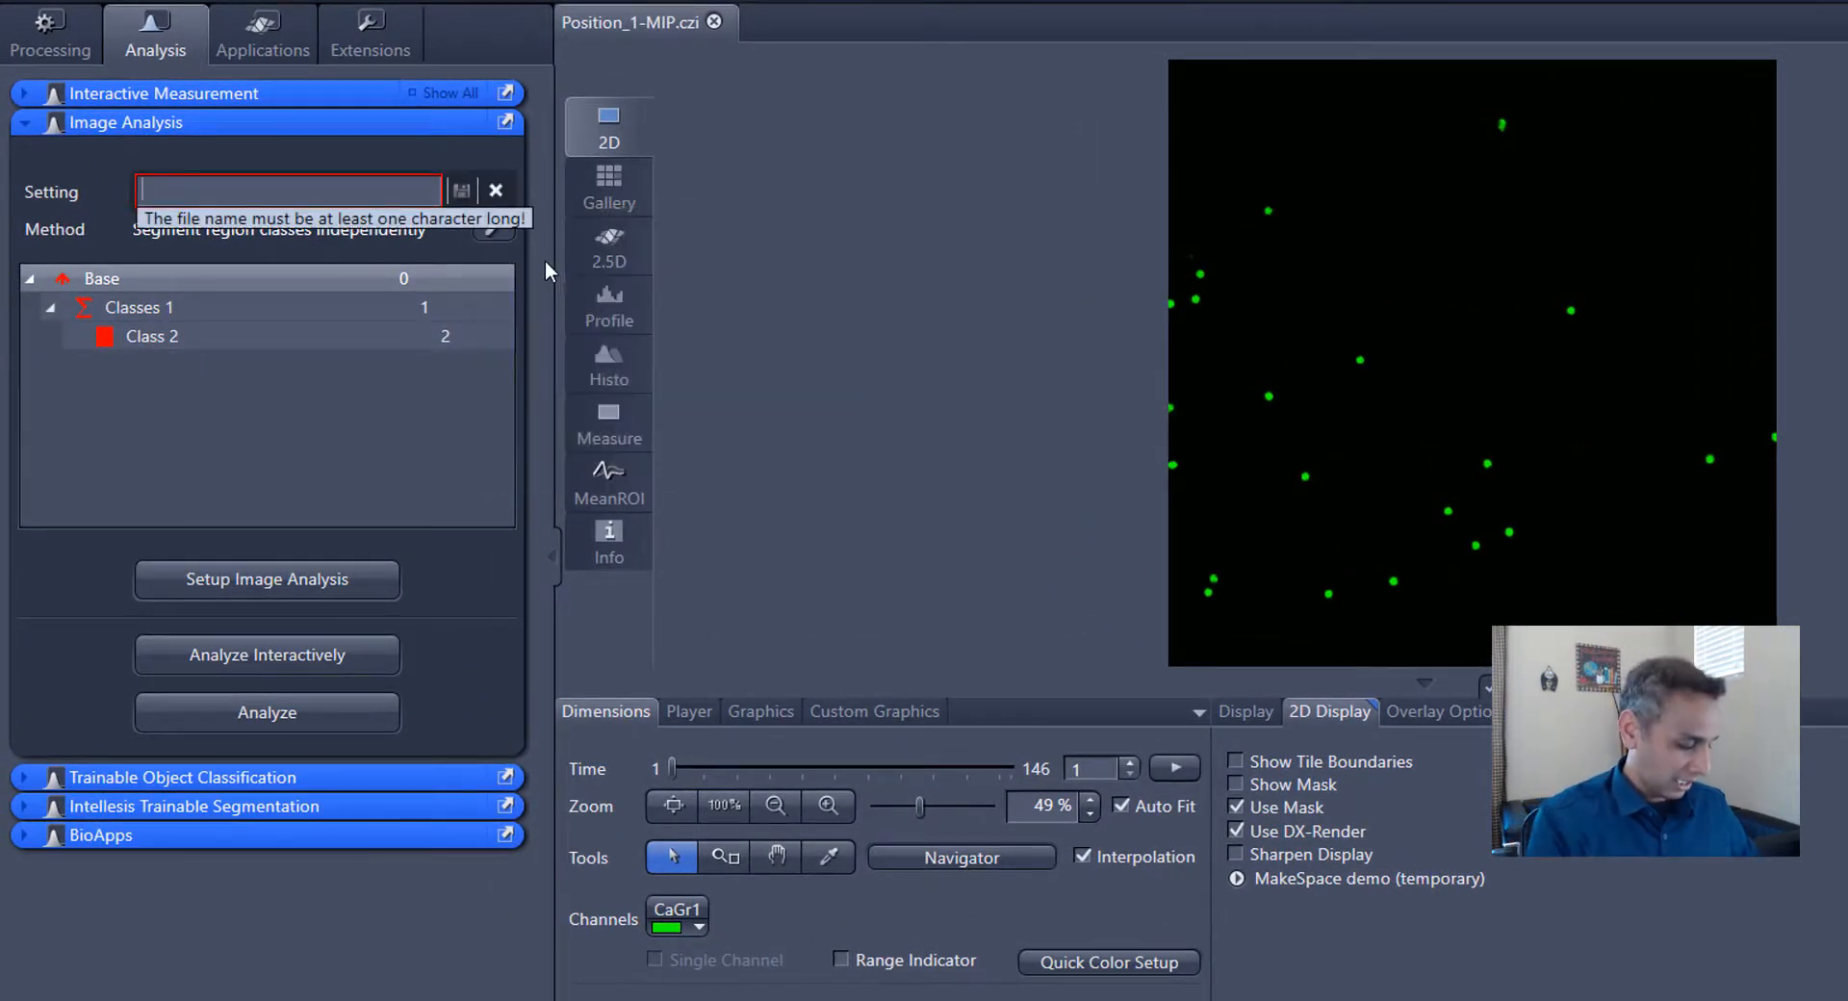
type("for_tracking")
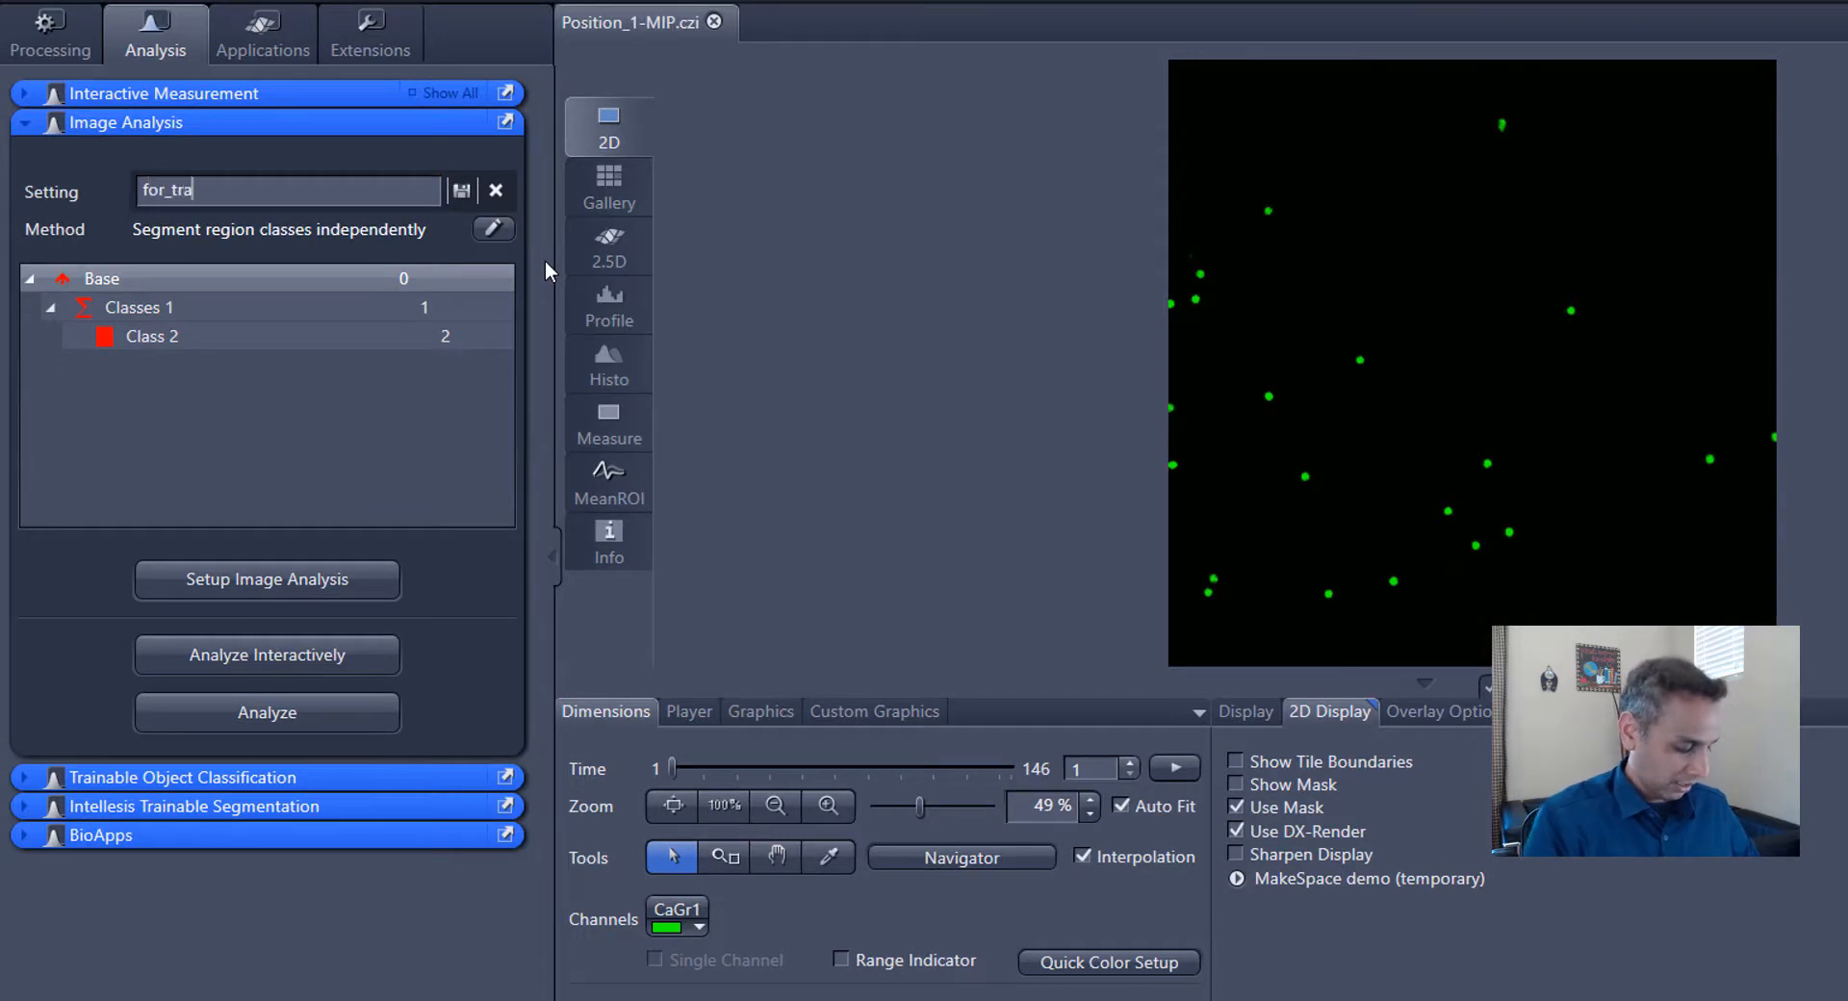
left_click(454, 190)
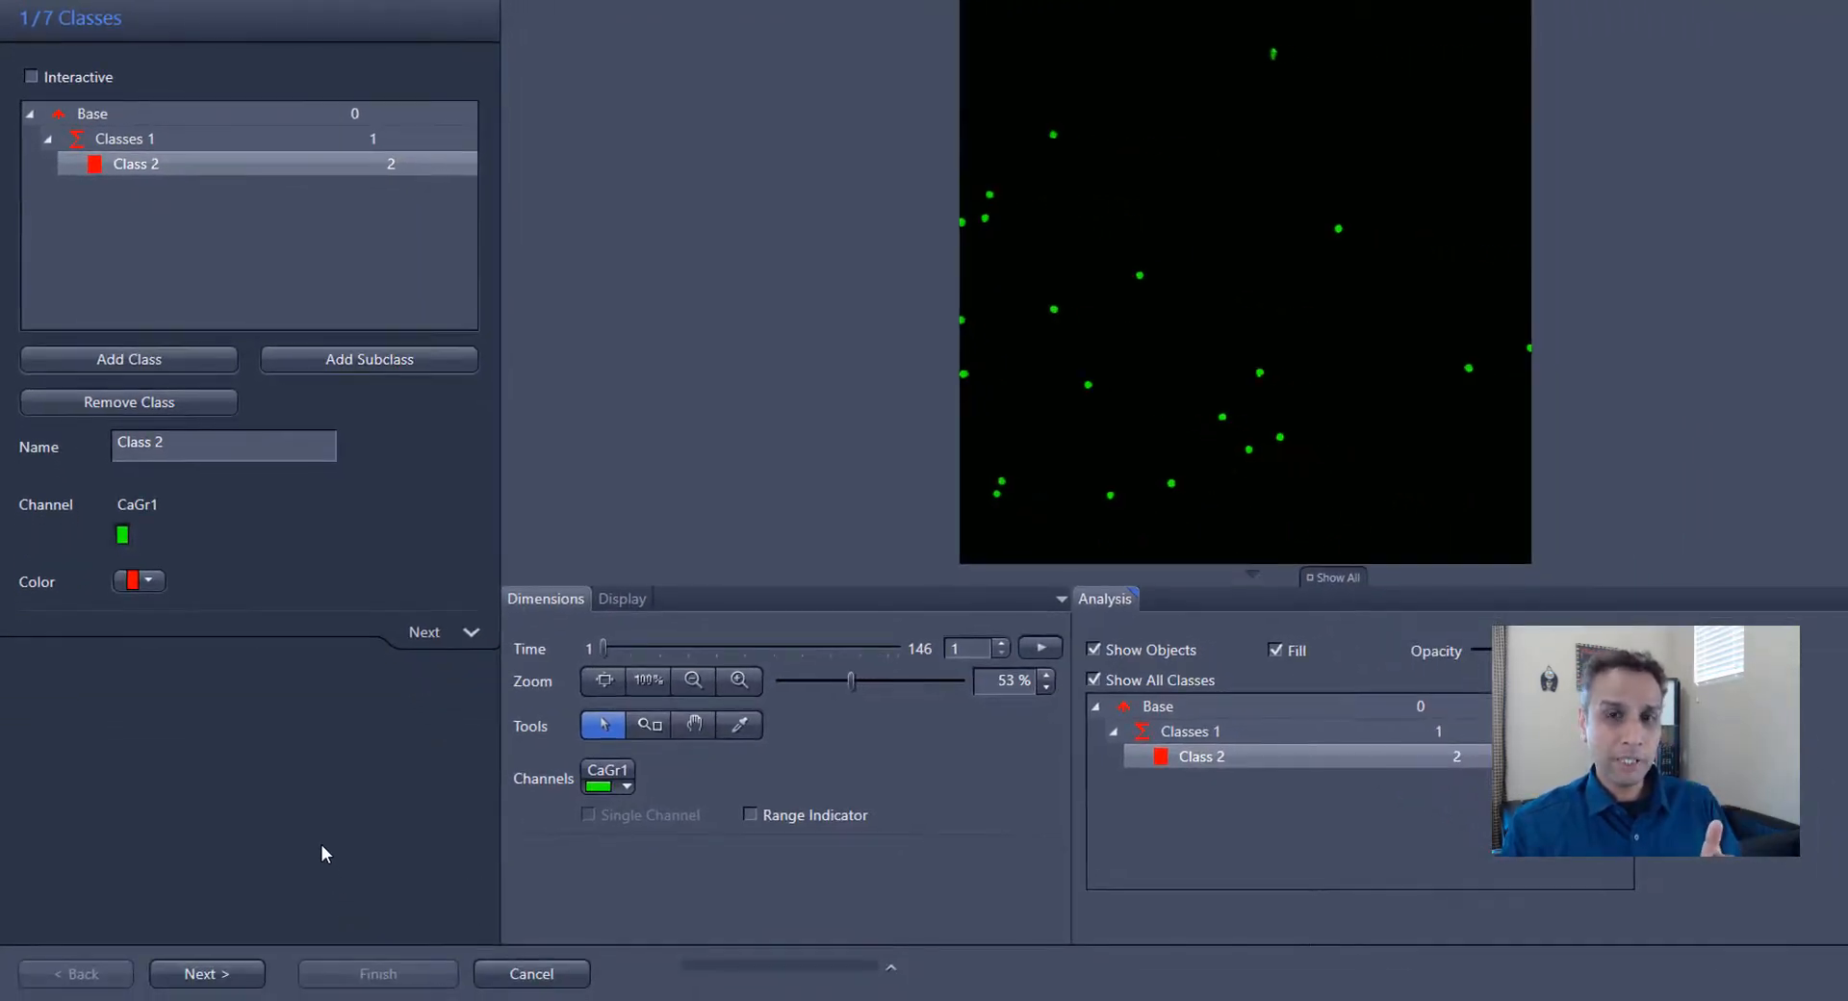
Advance the image analysis setup to automatic segmentation and threshold Class 2 automatically with the Otsu Threshold (Light Regions) method
left_click(230, 978)
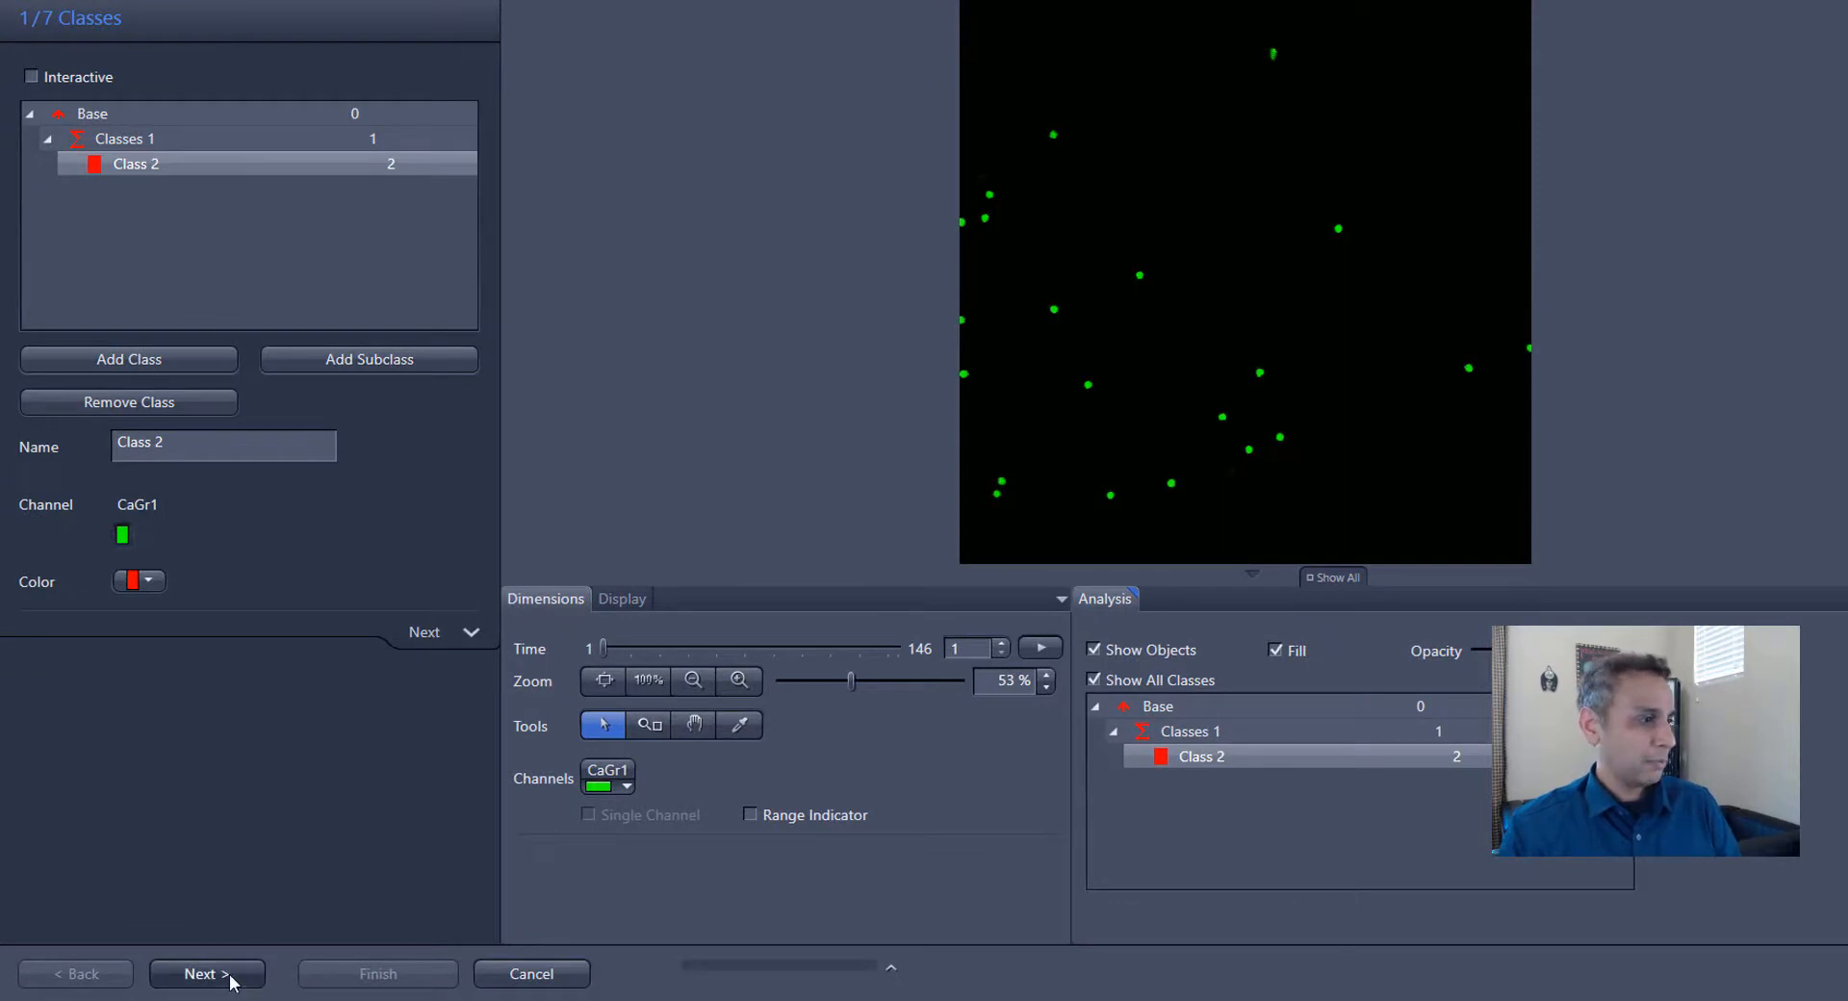
left_click(228, 977)
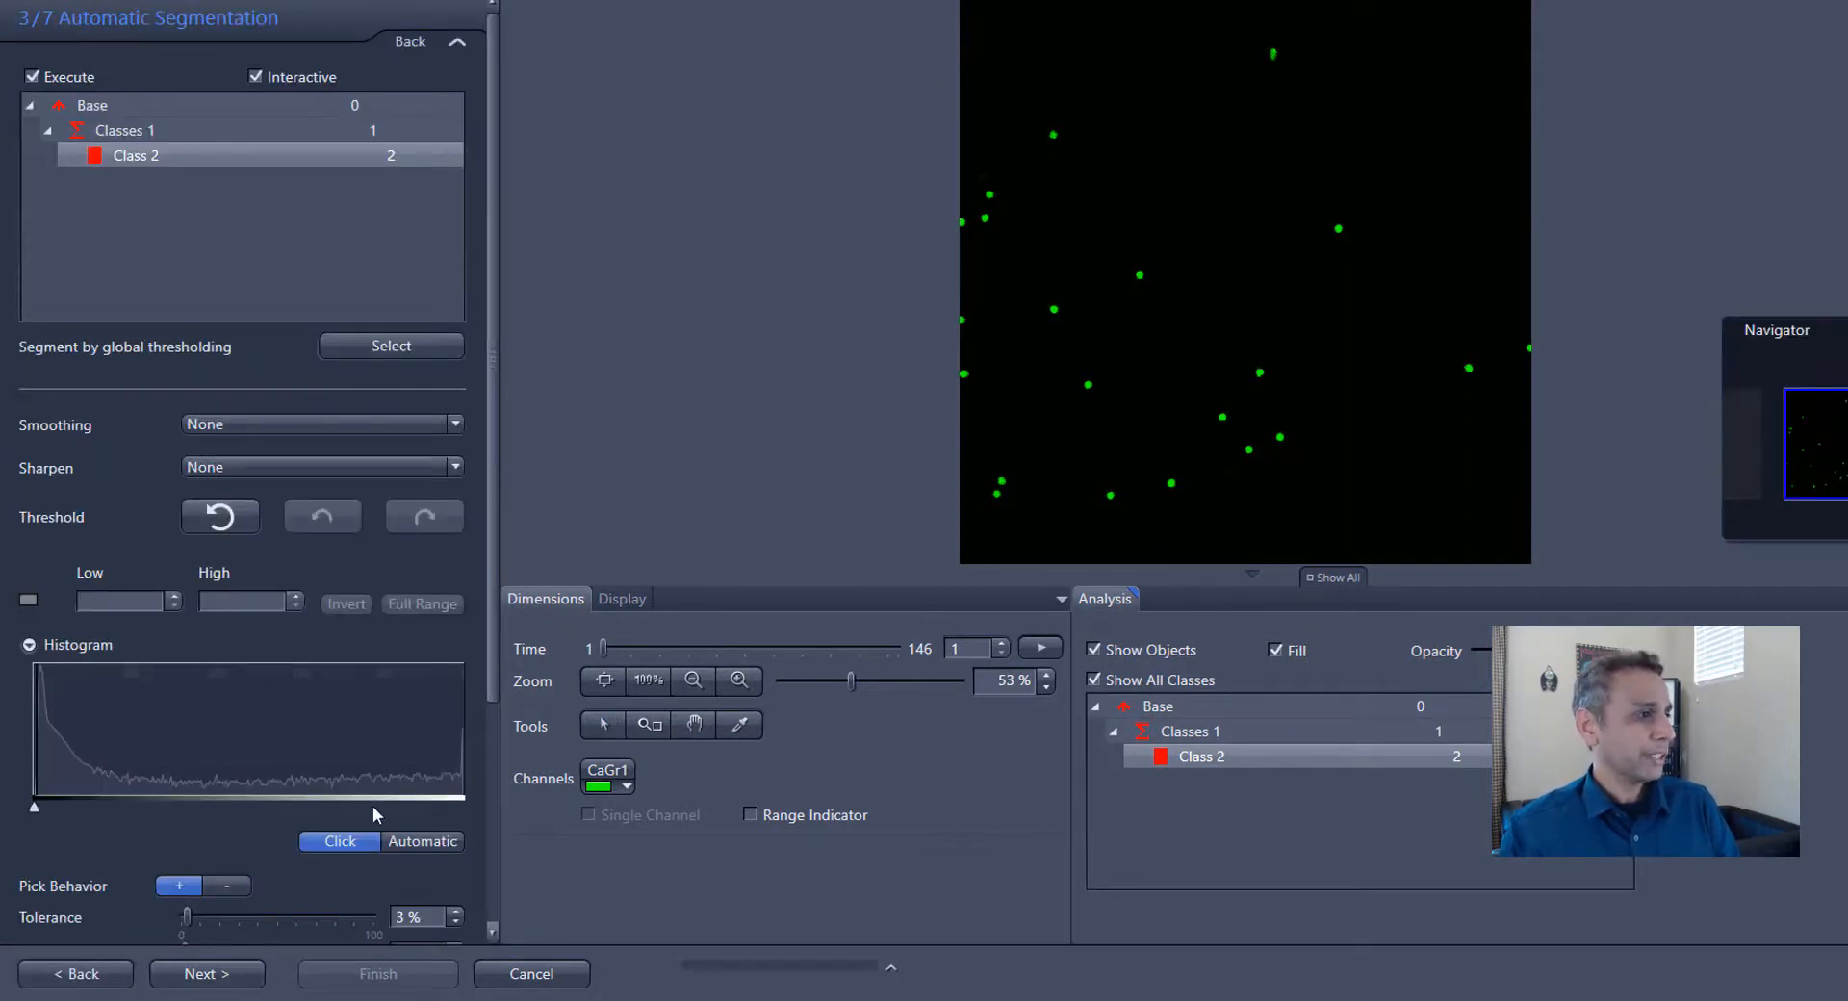
scroll(417, 682, "down", 3)
scroll(408, 616, "up", 1)
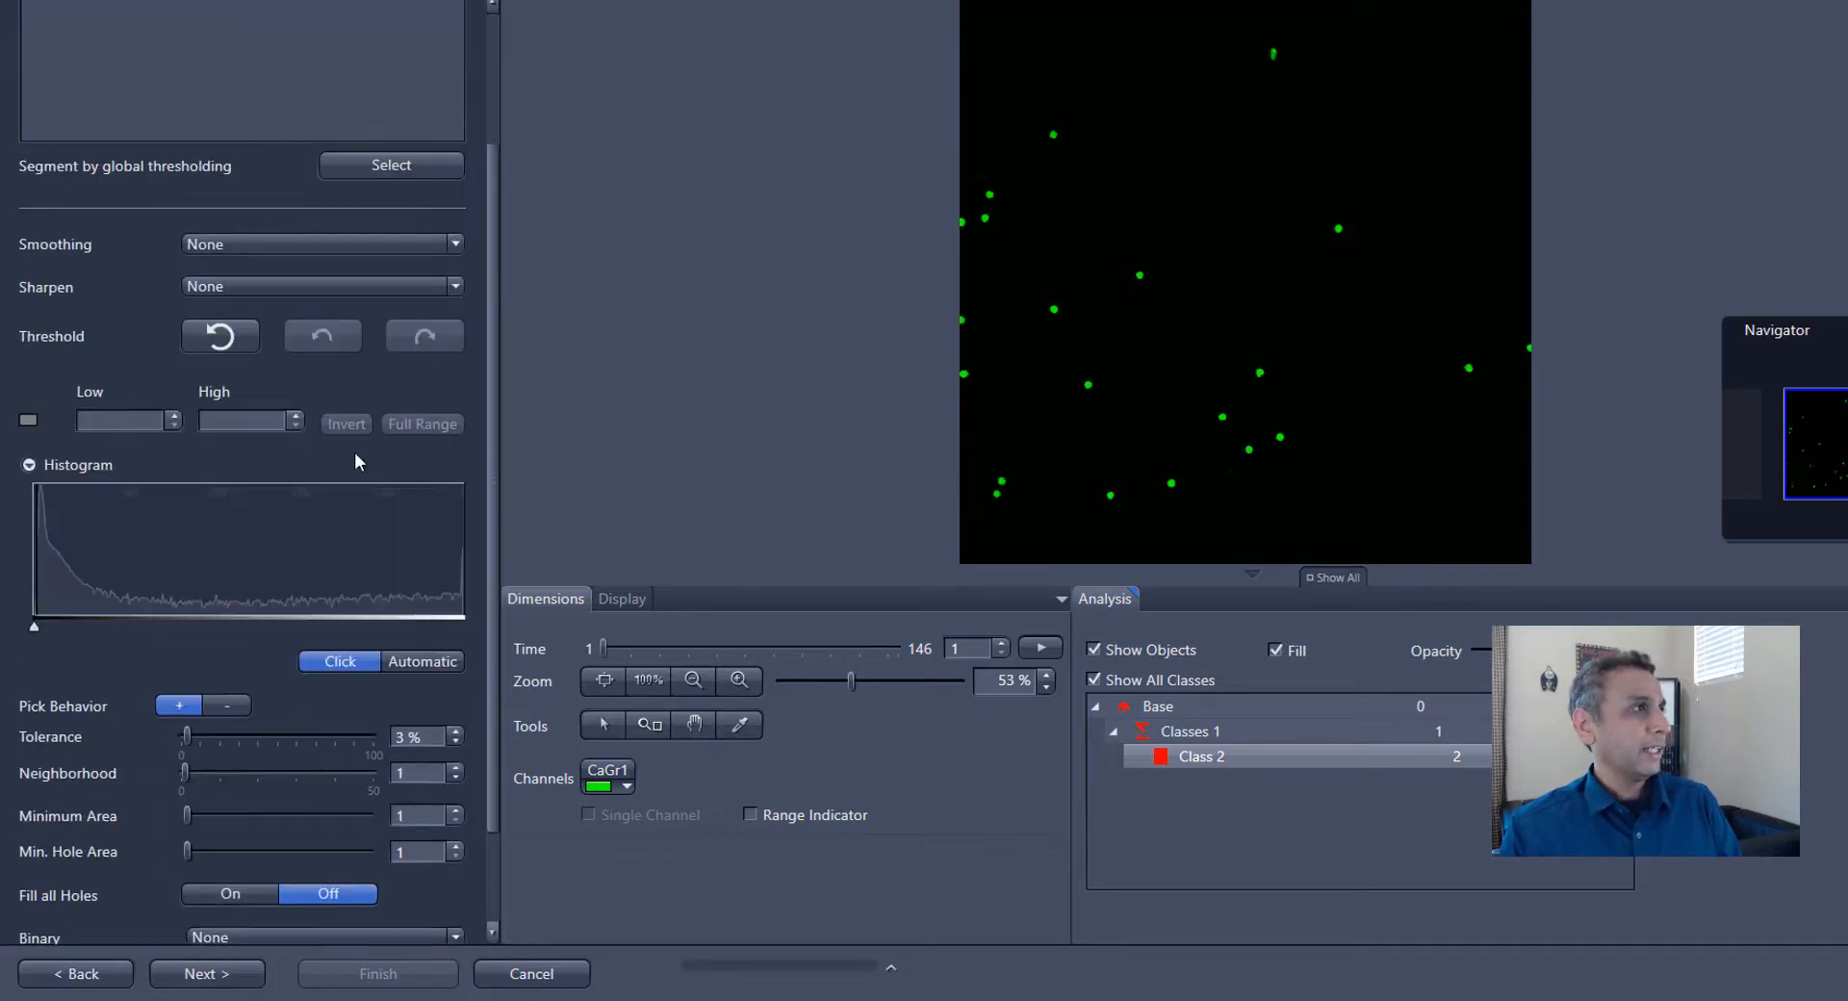
scroll(430, 644, "down", 1)
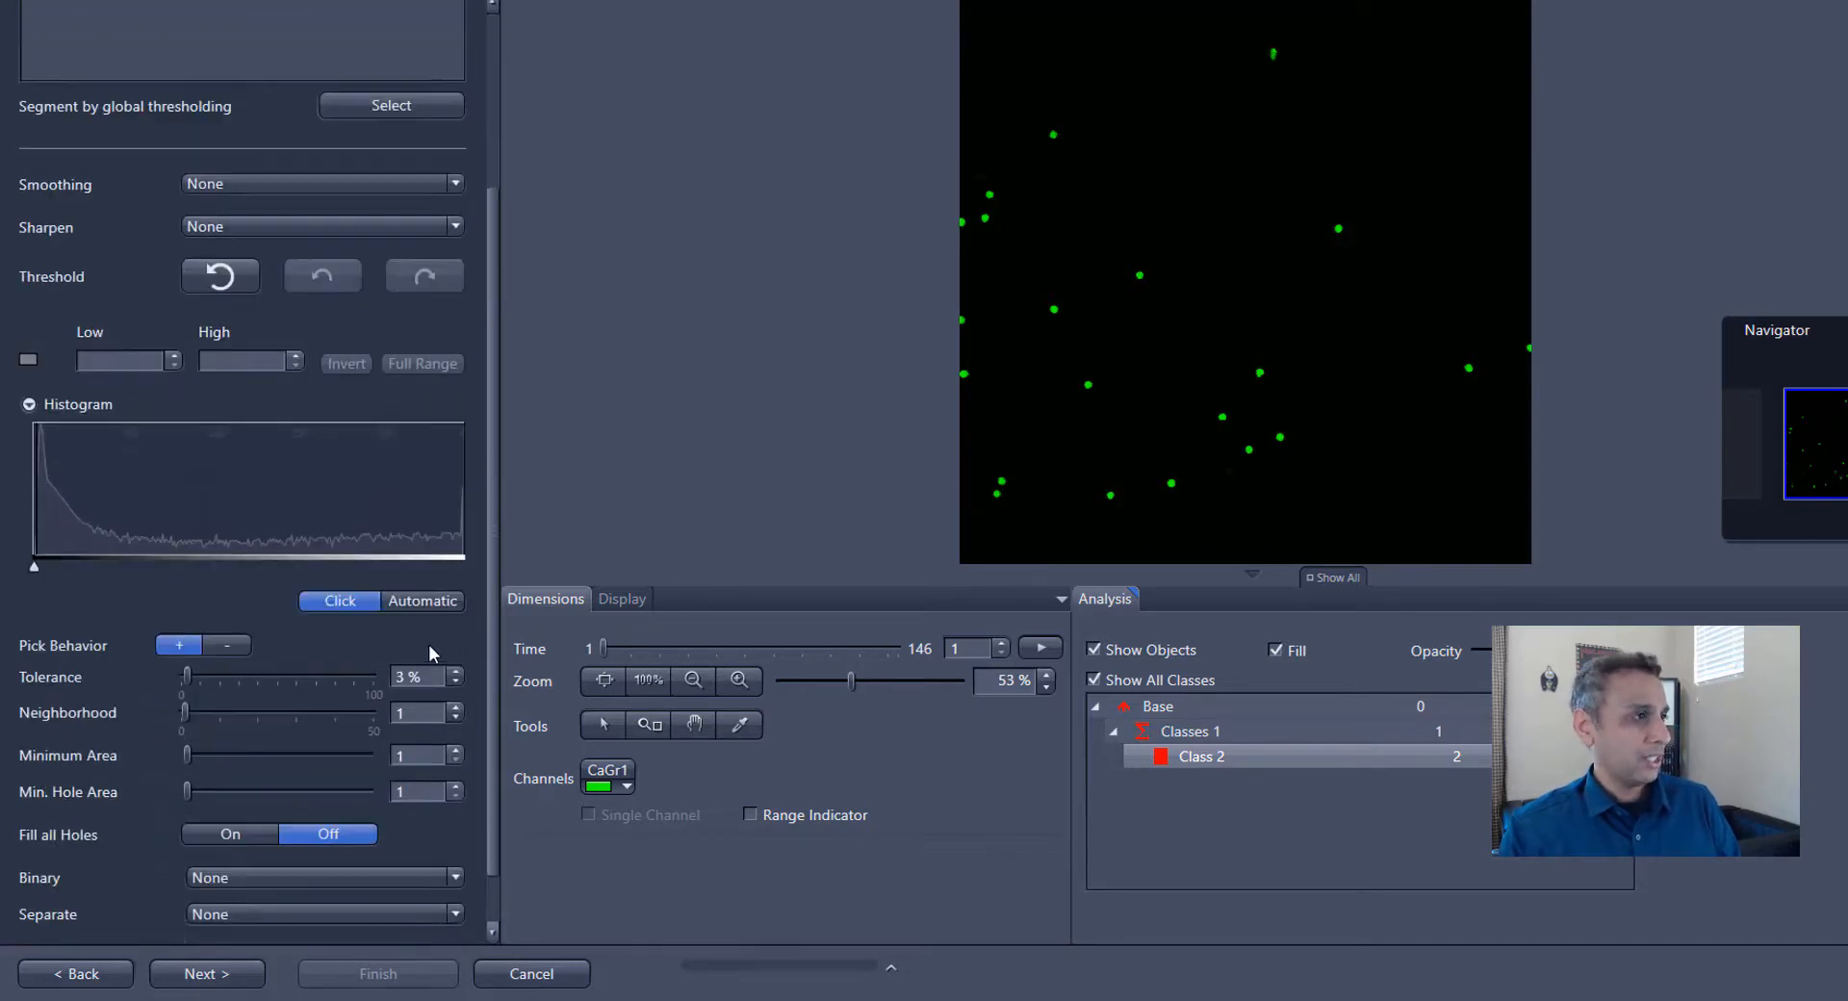
scroll(423, 637, "up", 3)
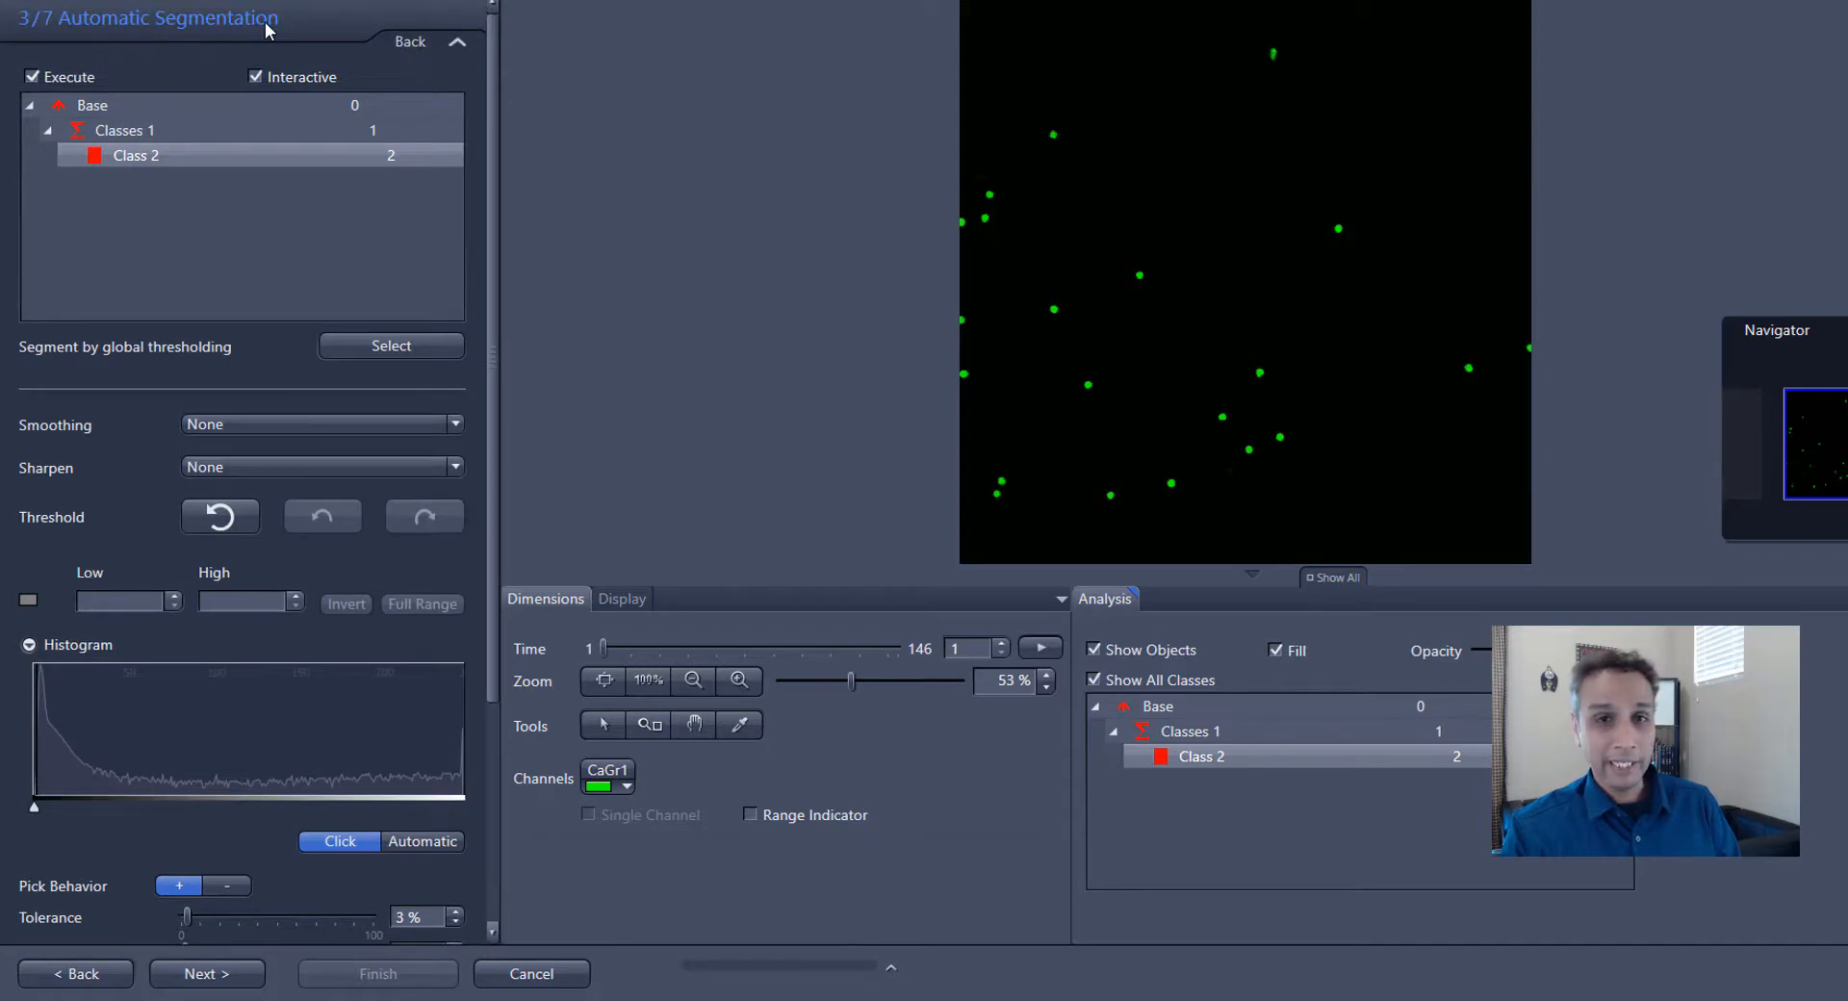
scroll(327, 428, "down", 3)
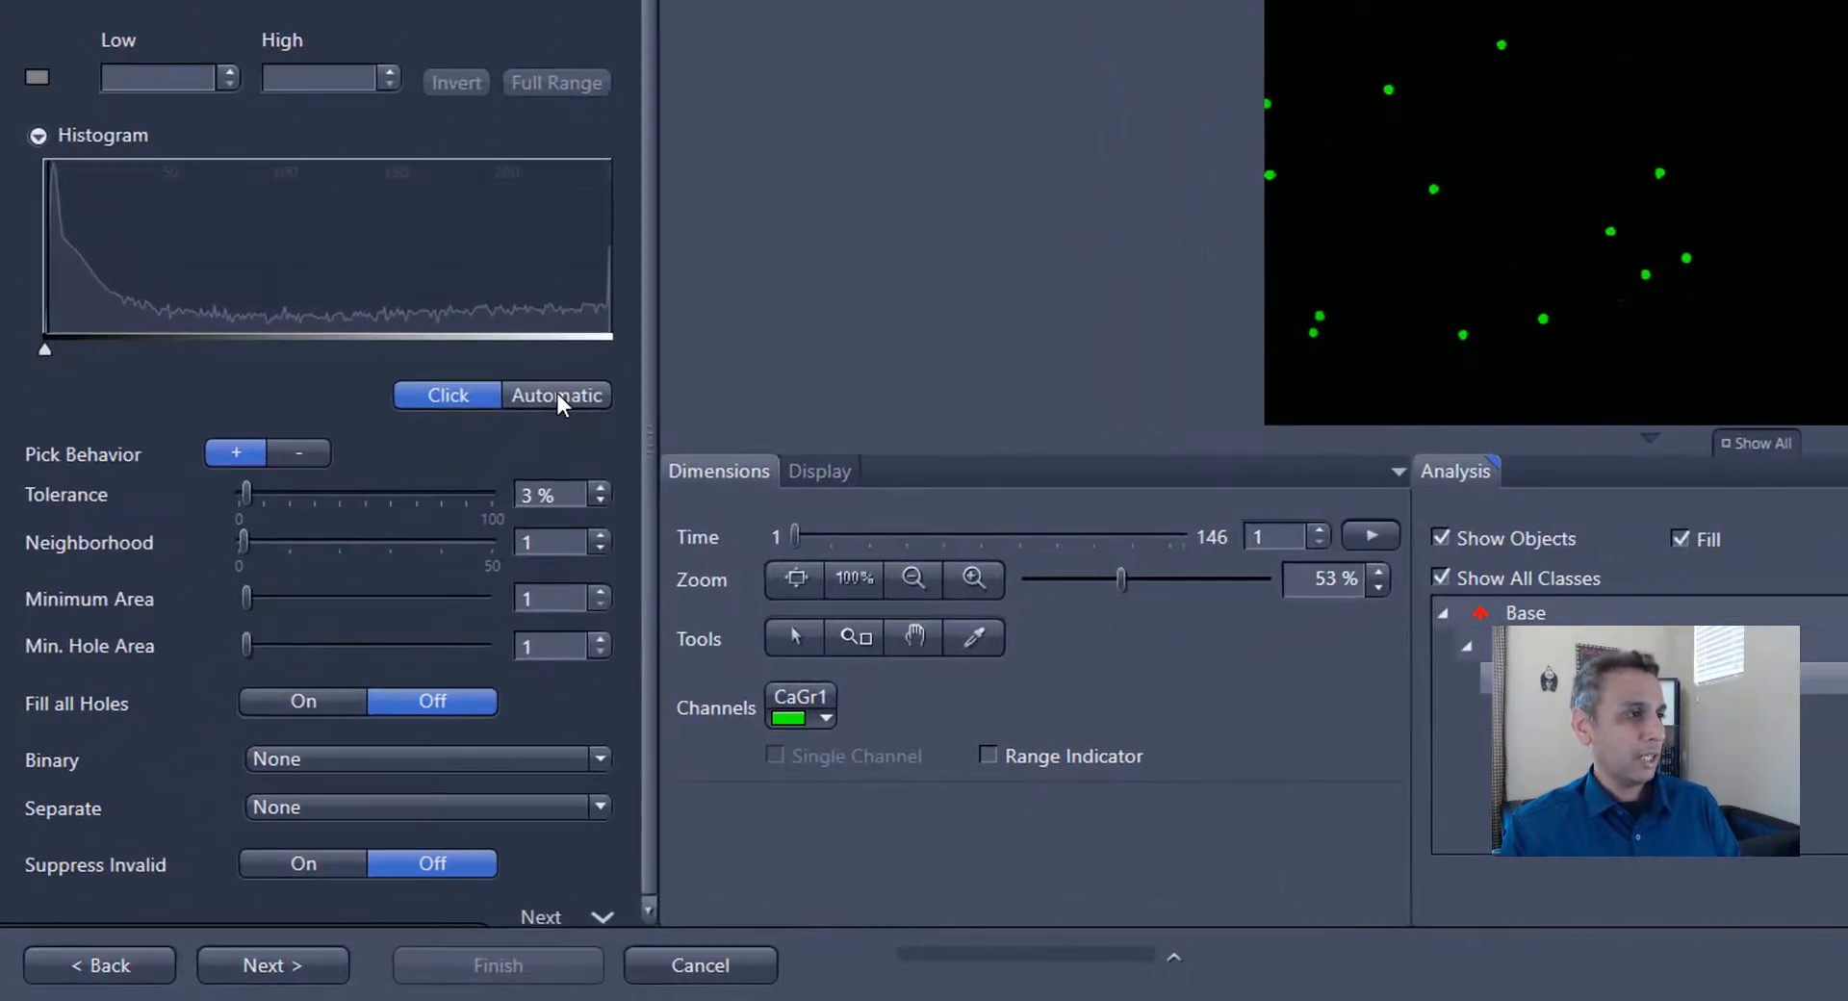
left_click(544, 412)
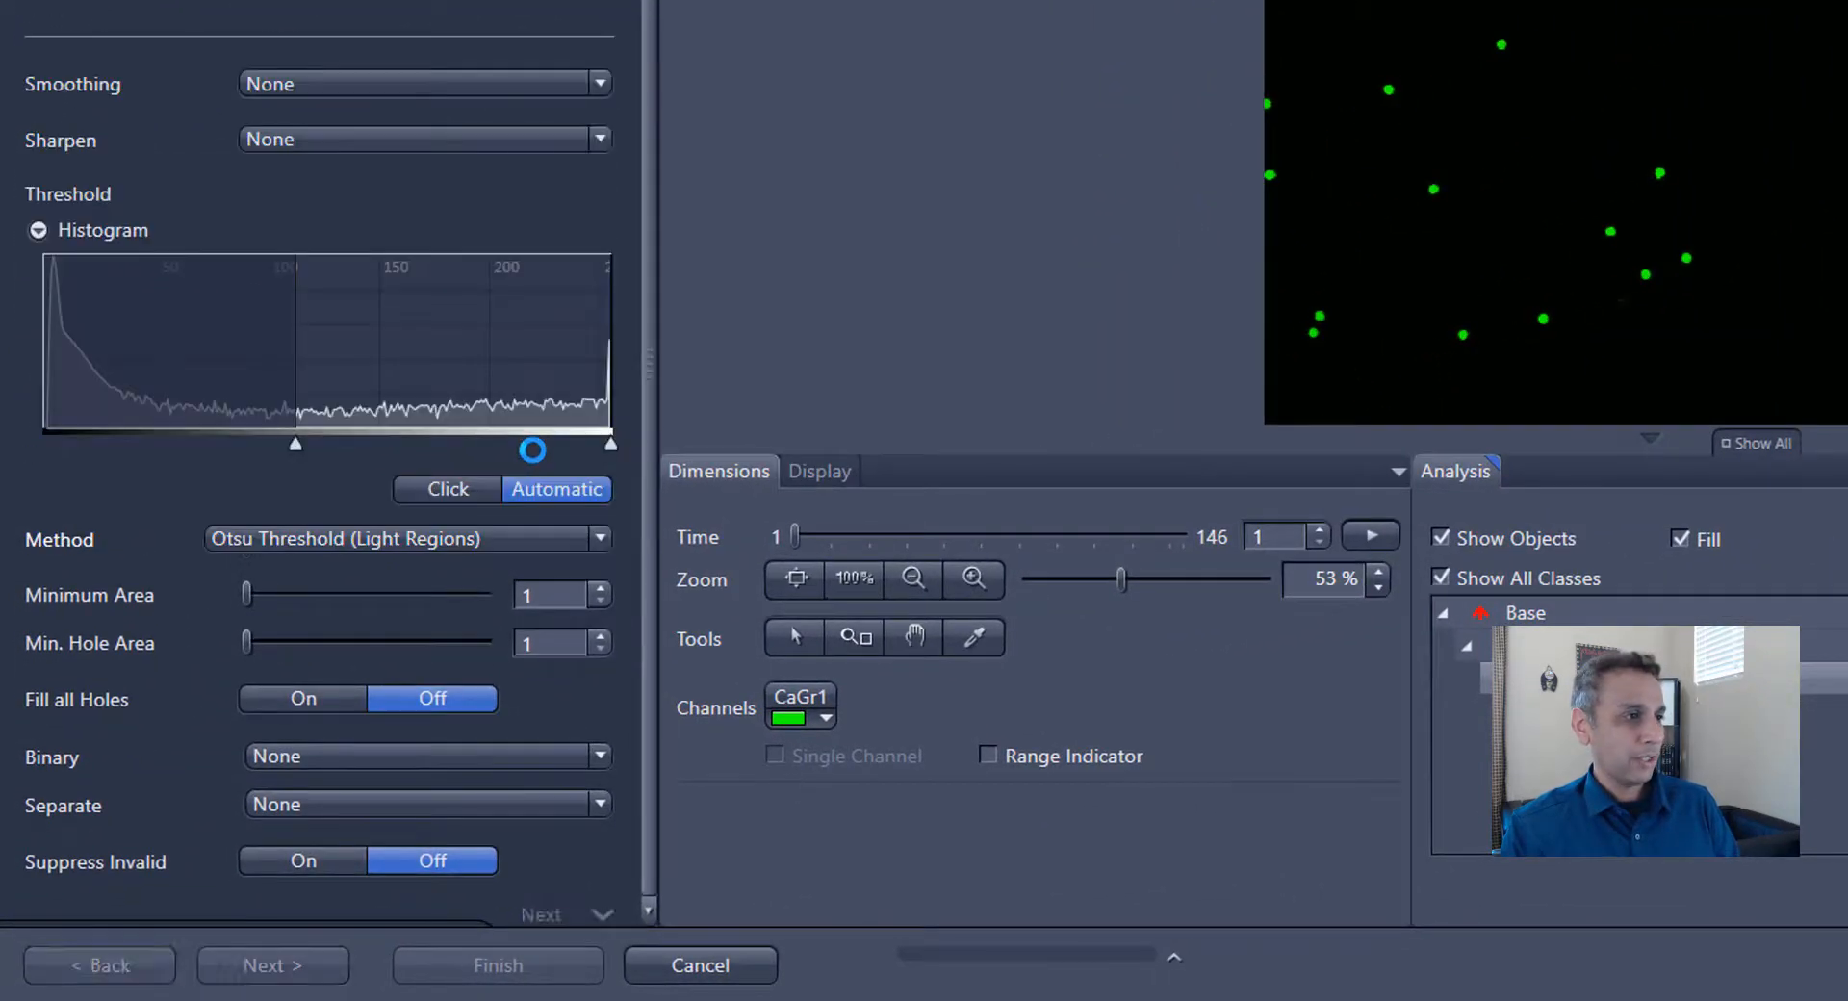
left_click(322, 542)
left_click(340, 581)
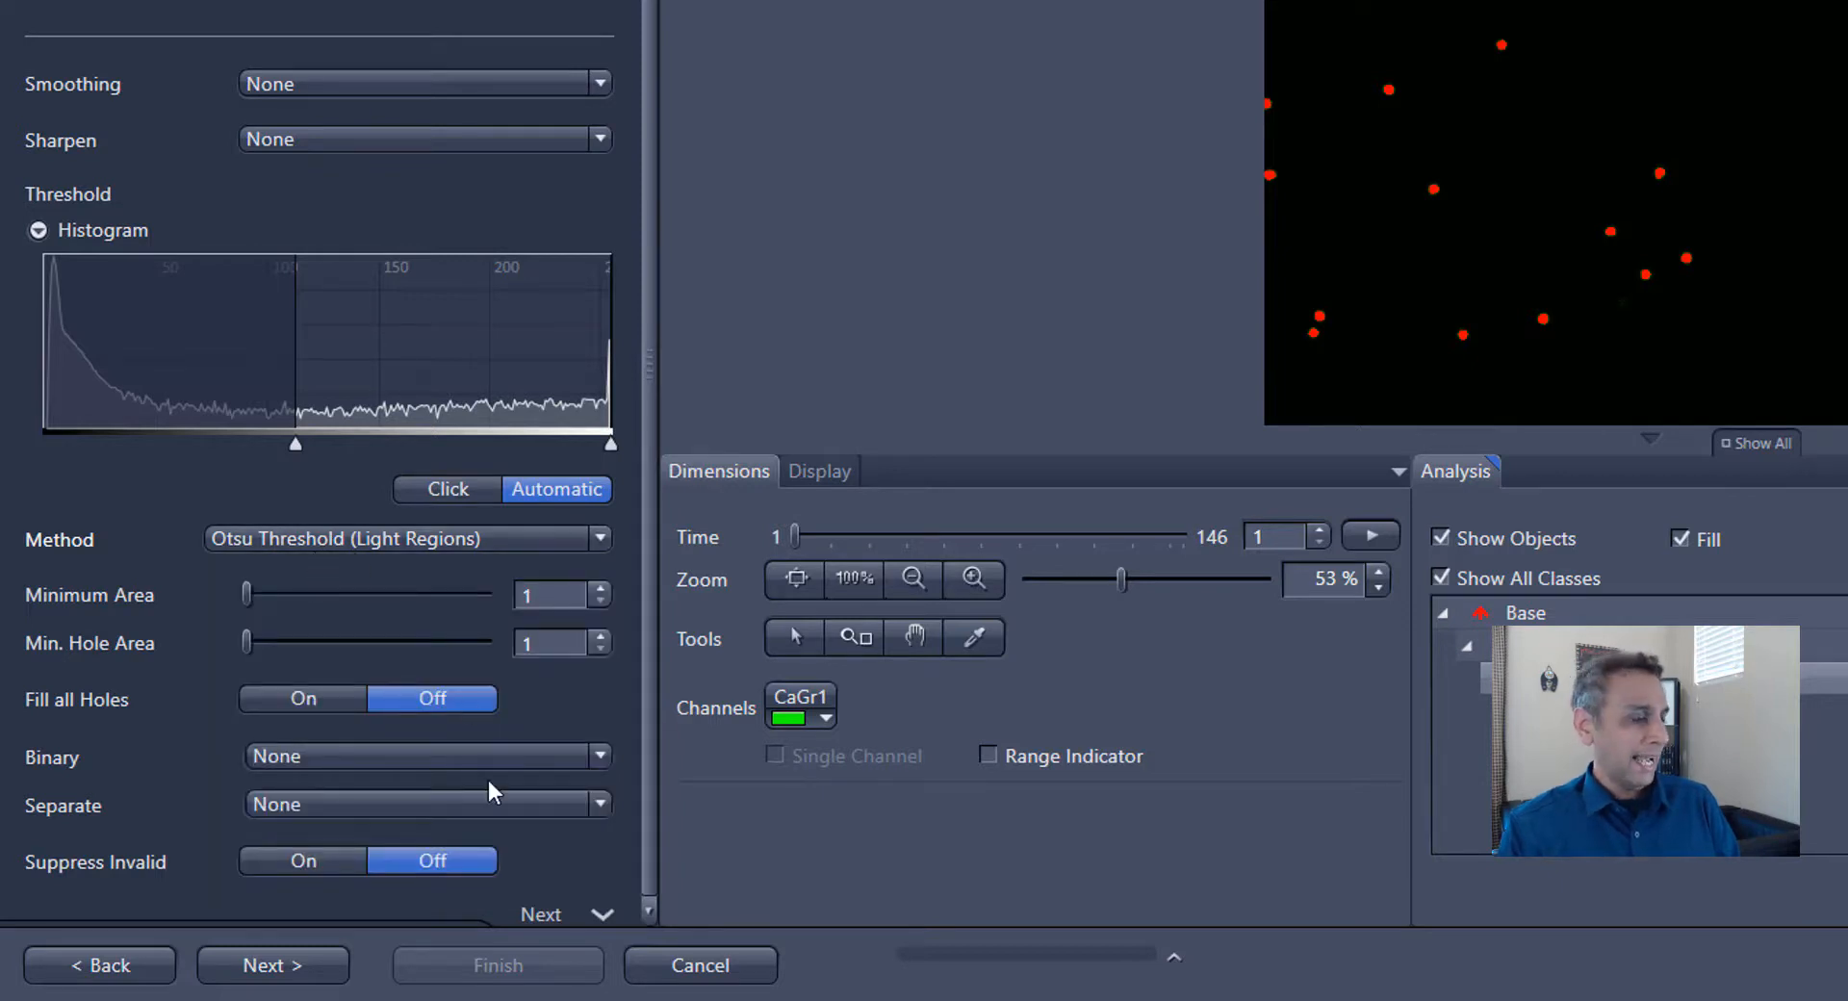
Separate touching objects in Class 2 using Watersheds
left_click(385, 806)
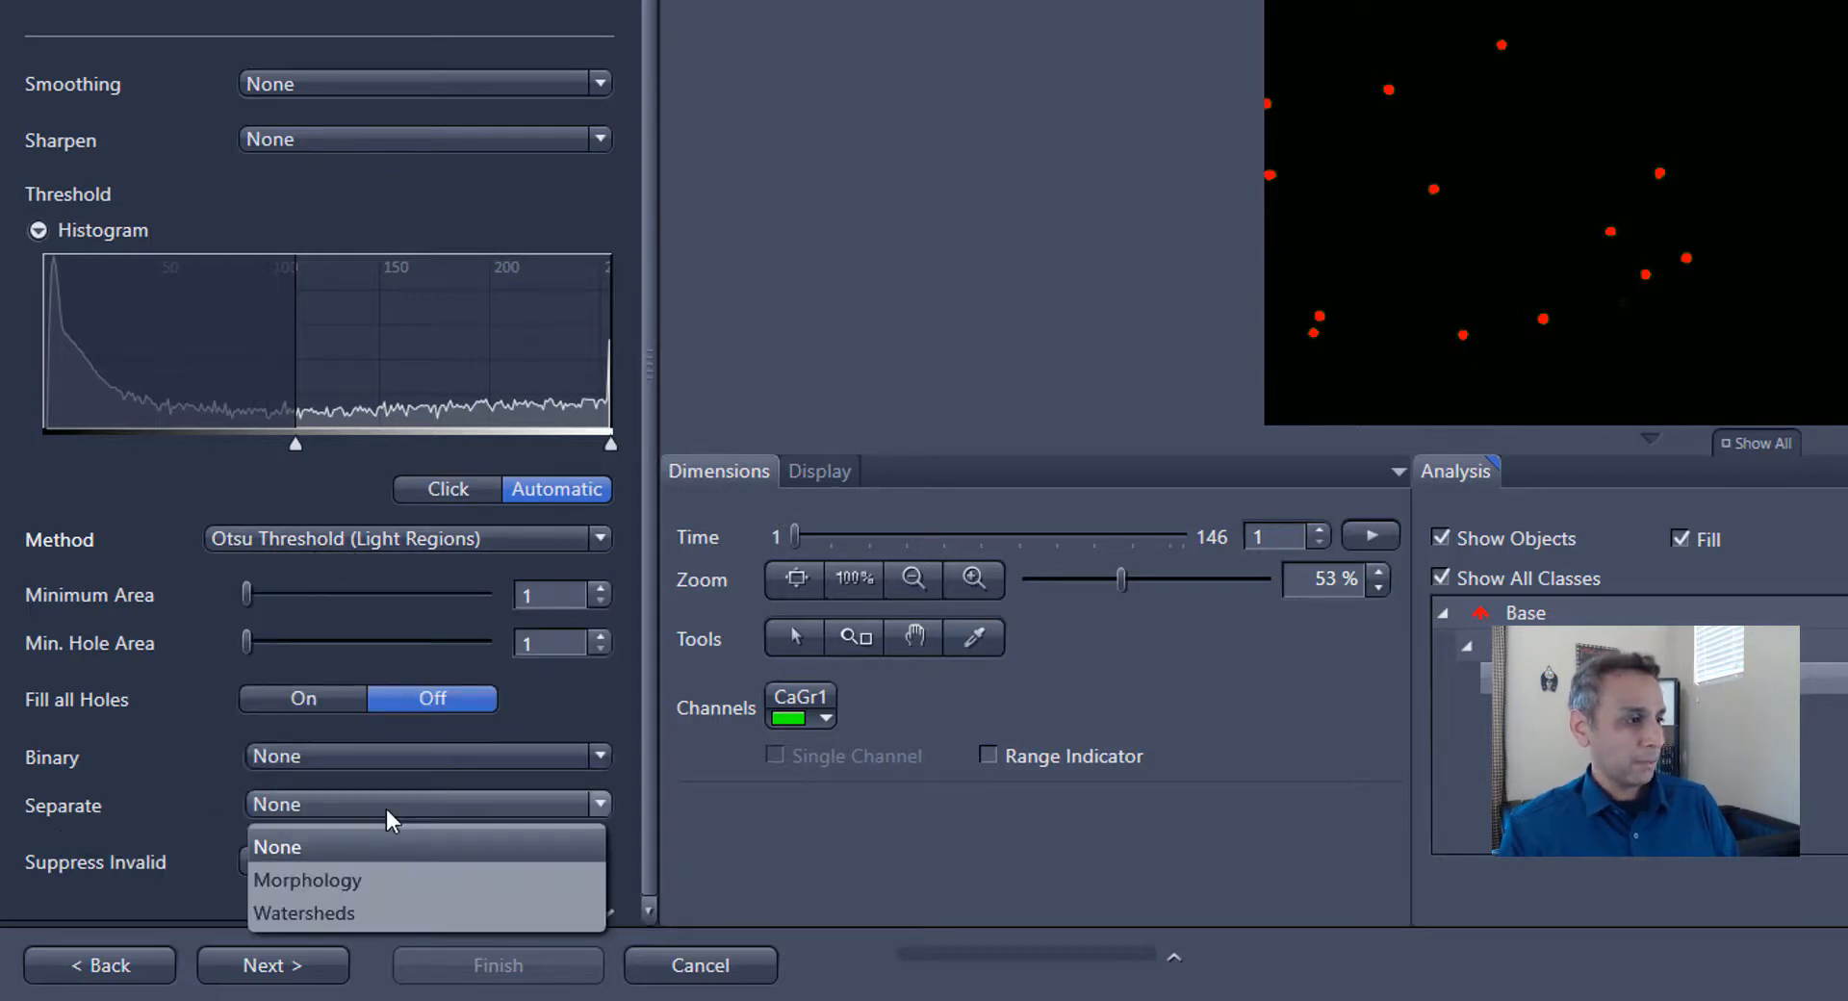
left_click(309, 912)
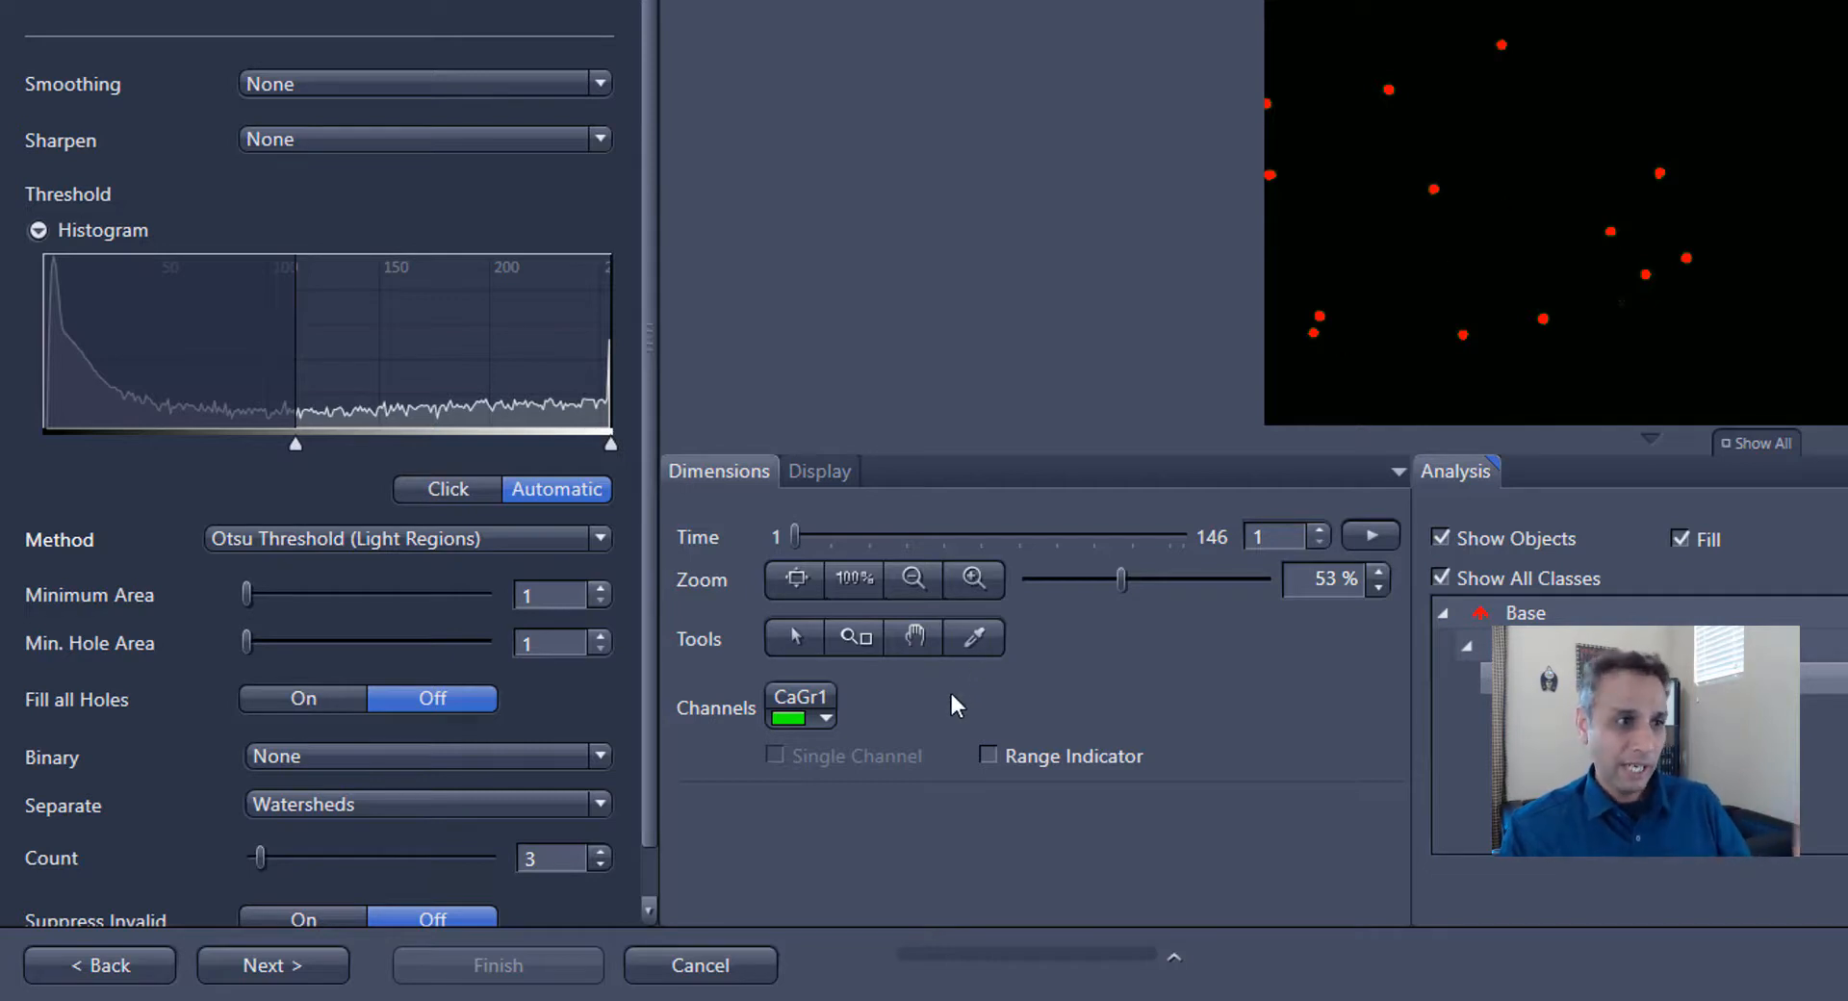
scroll(416, 916, "down", 1)
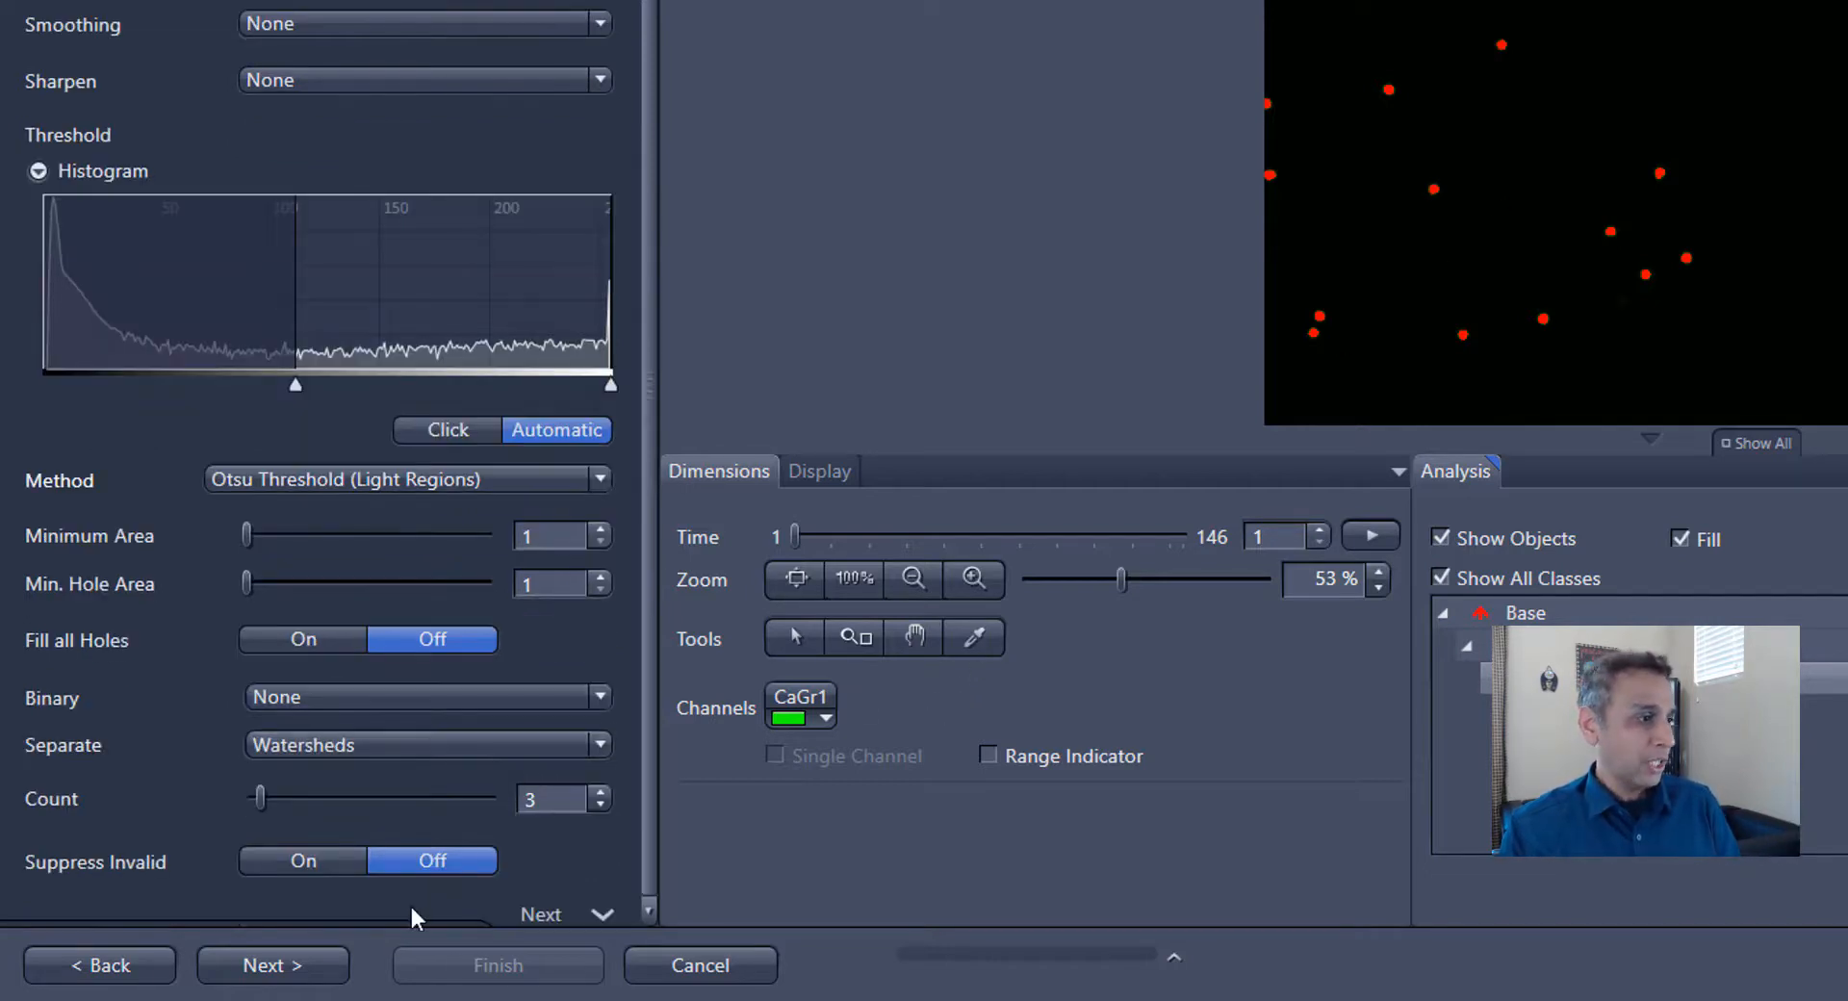
Go through the remaining region editing, feature and results preview stages with their defaults and finish the image analysis setup
left_click(285, 970)
left_click(283, 970)
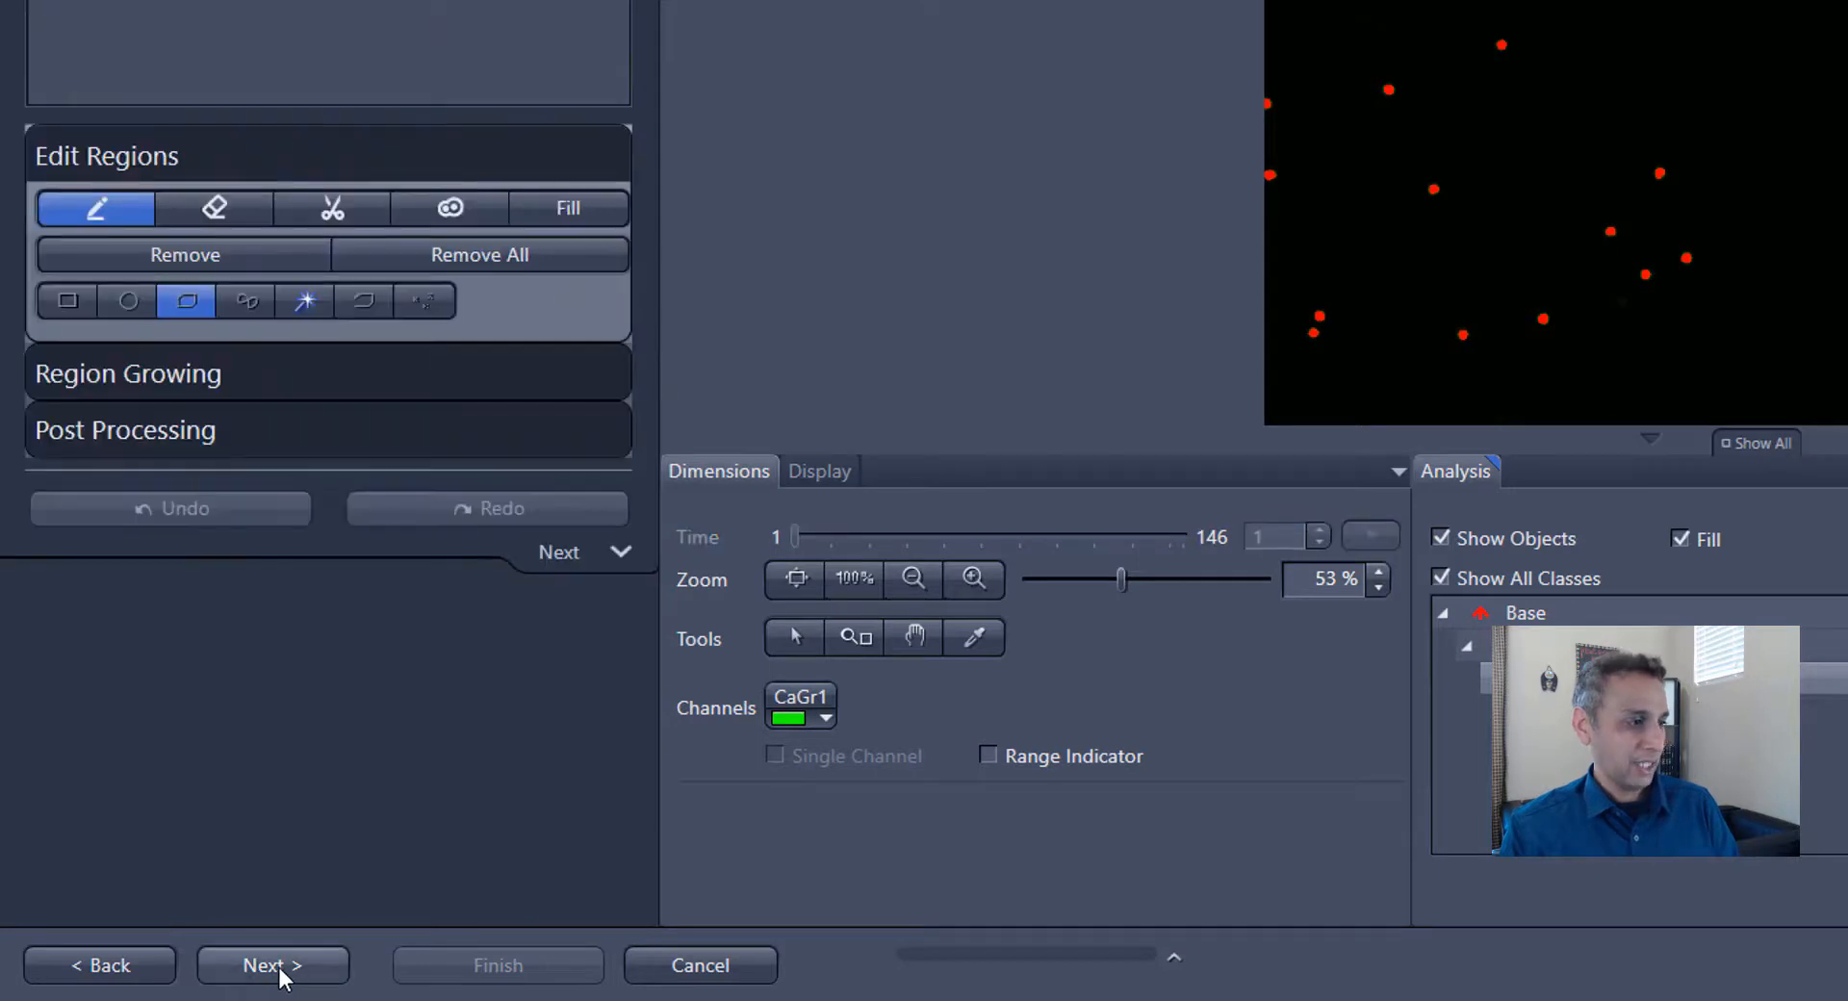
left_click(283, 970)
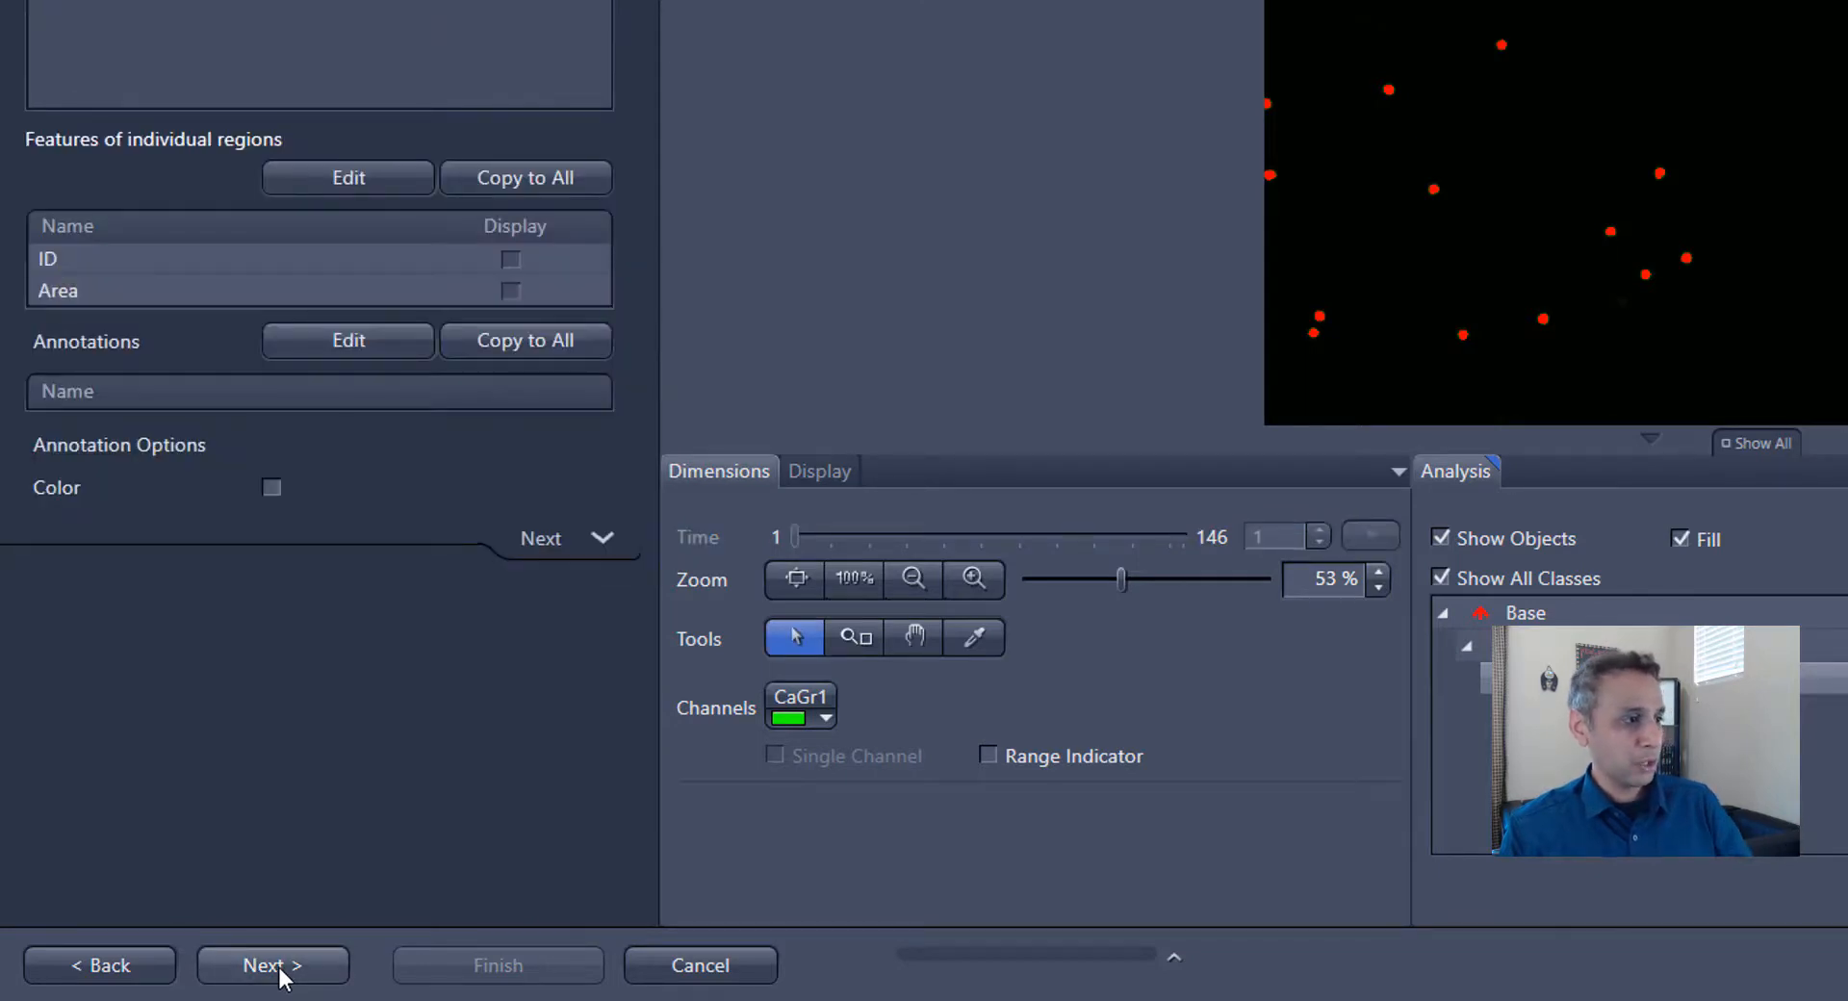
left_click(279, 970)
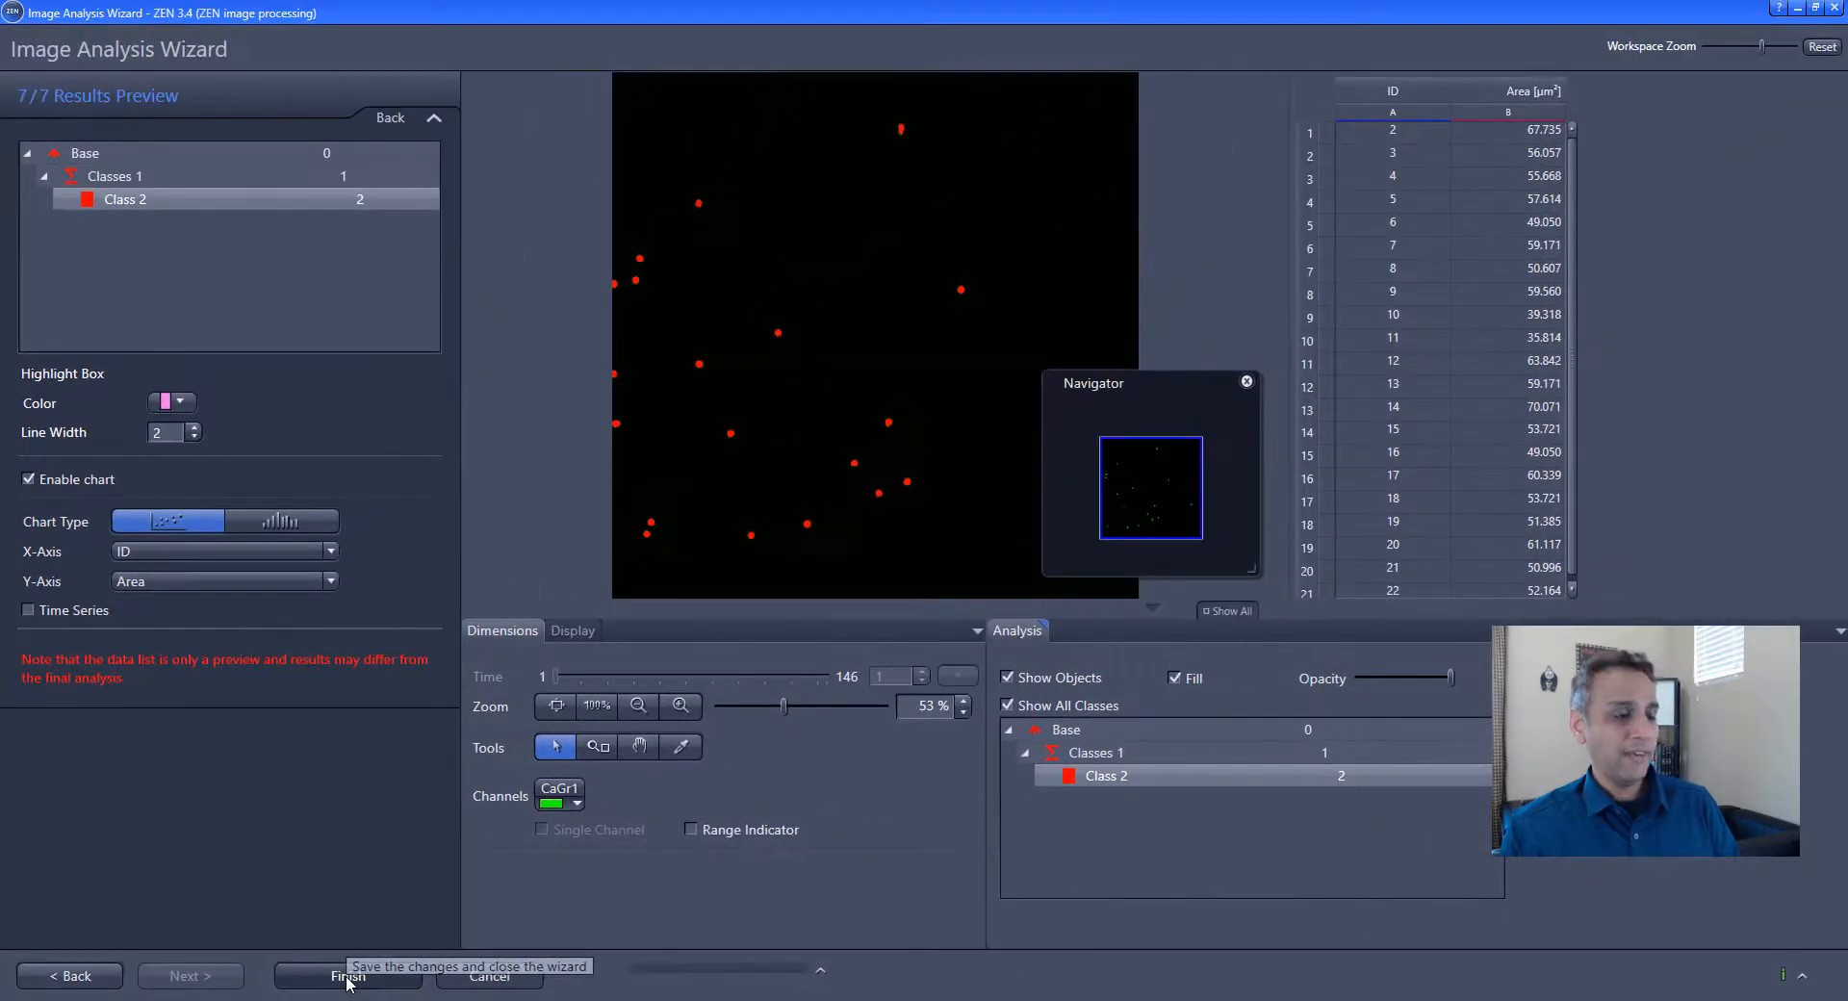
left_click(348, 975)
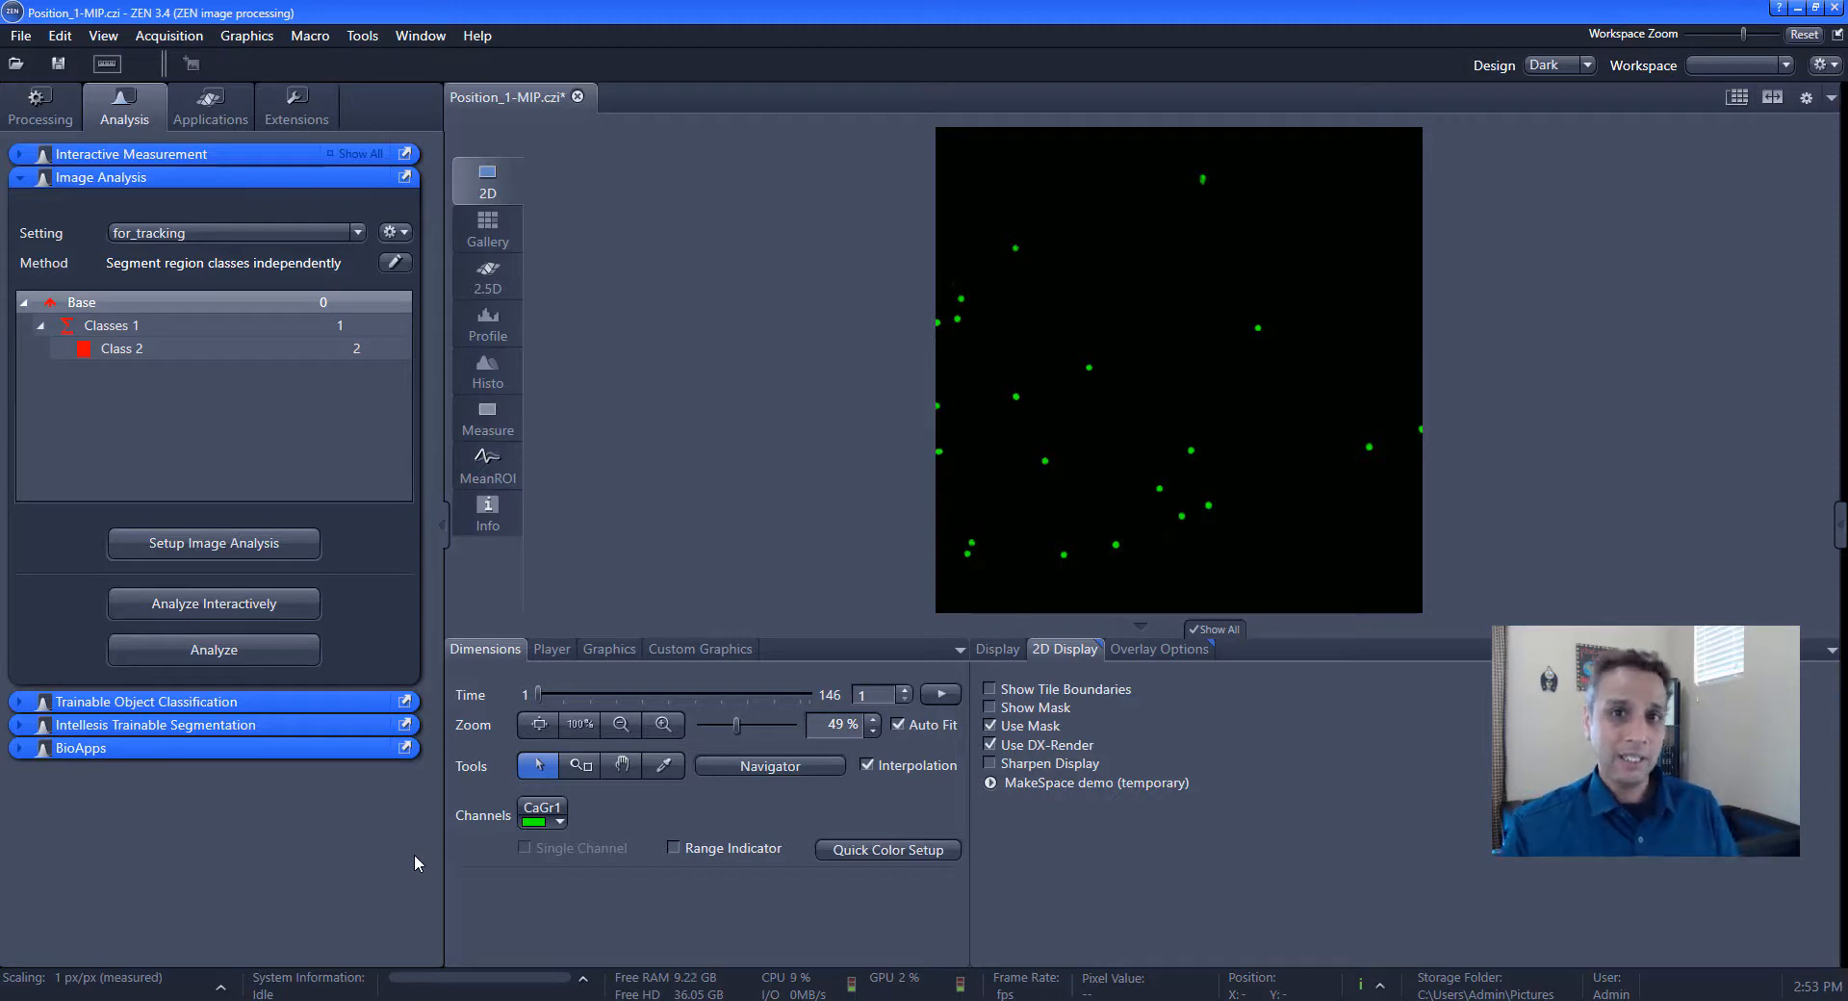
Select Analyze to Label Image from the Image Analysis group as the processing method
left_click(40, 108)
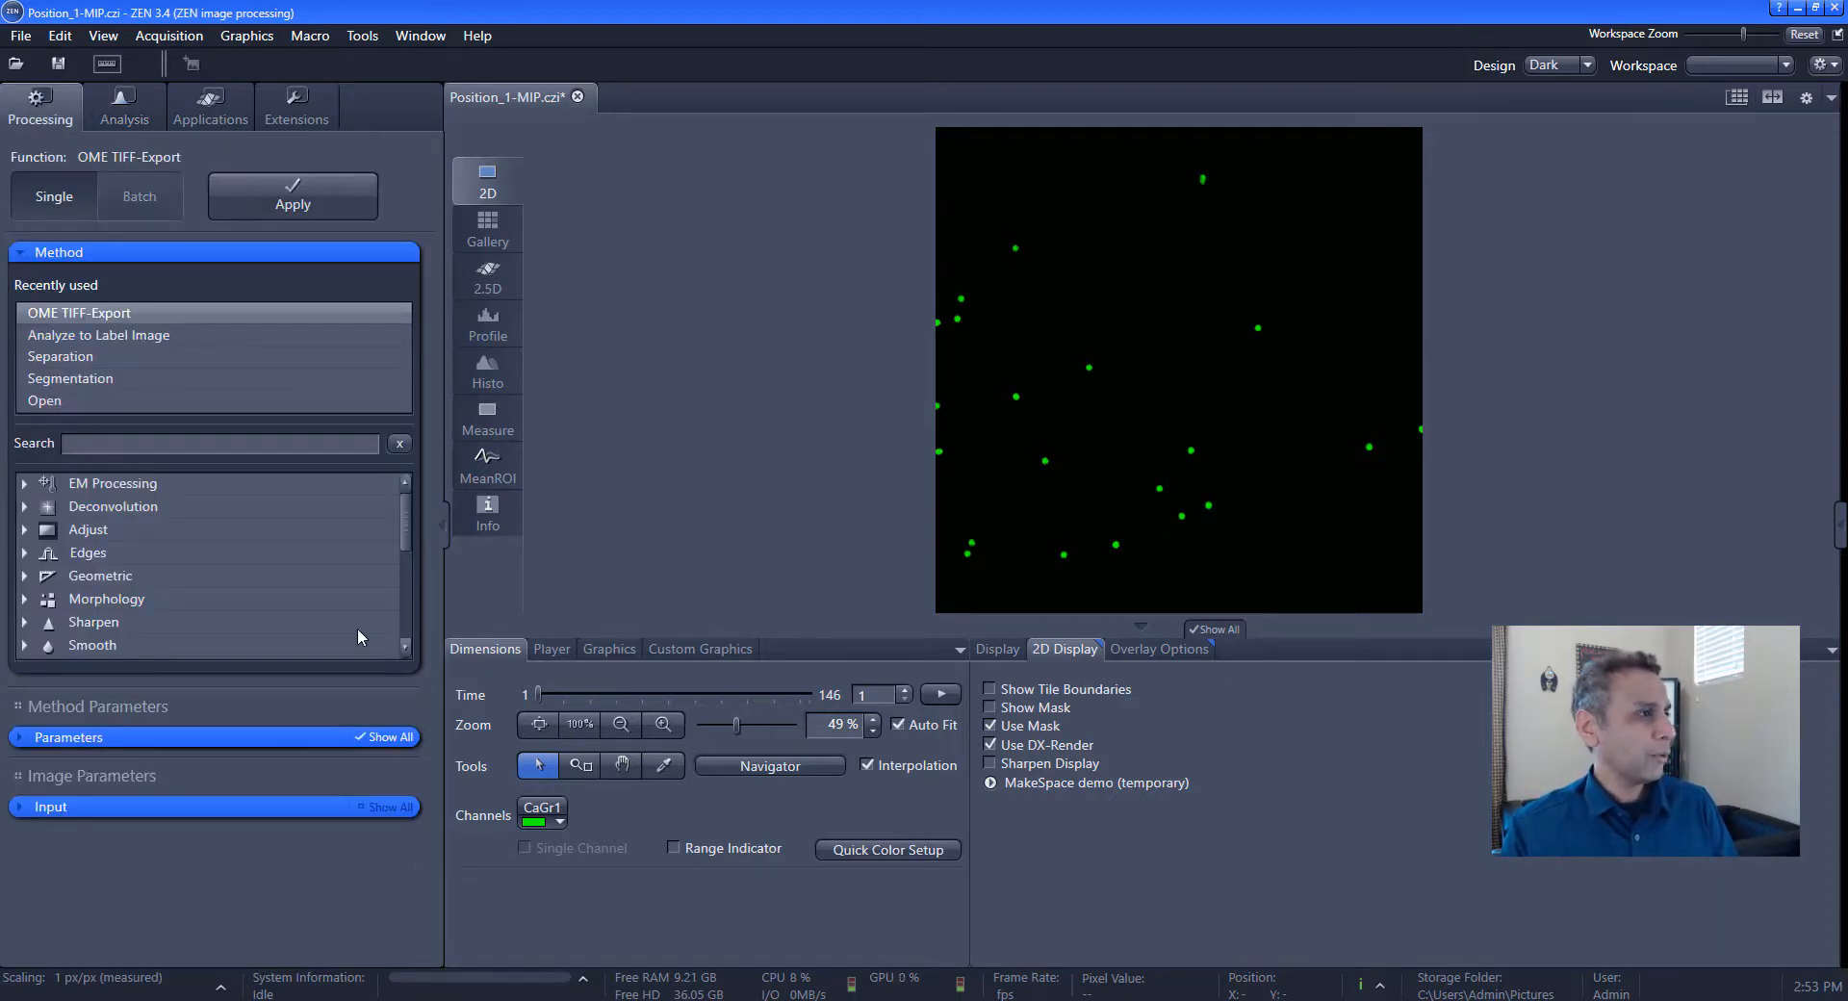
scroll(181, 587, "down", 4)
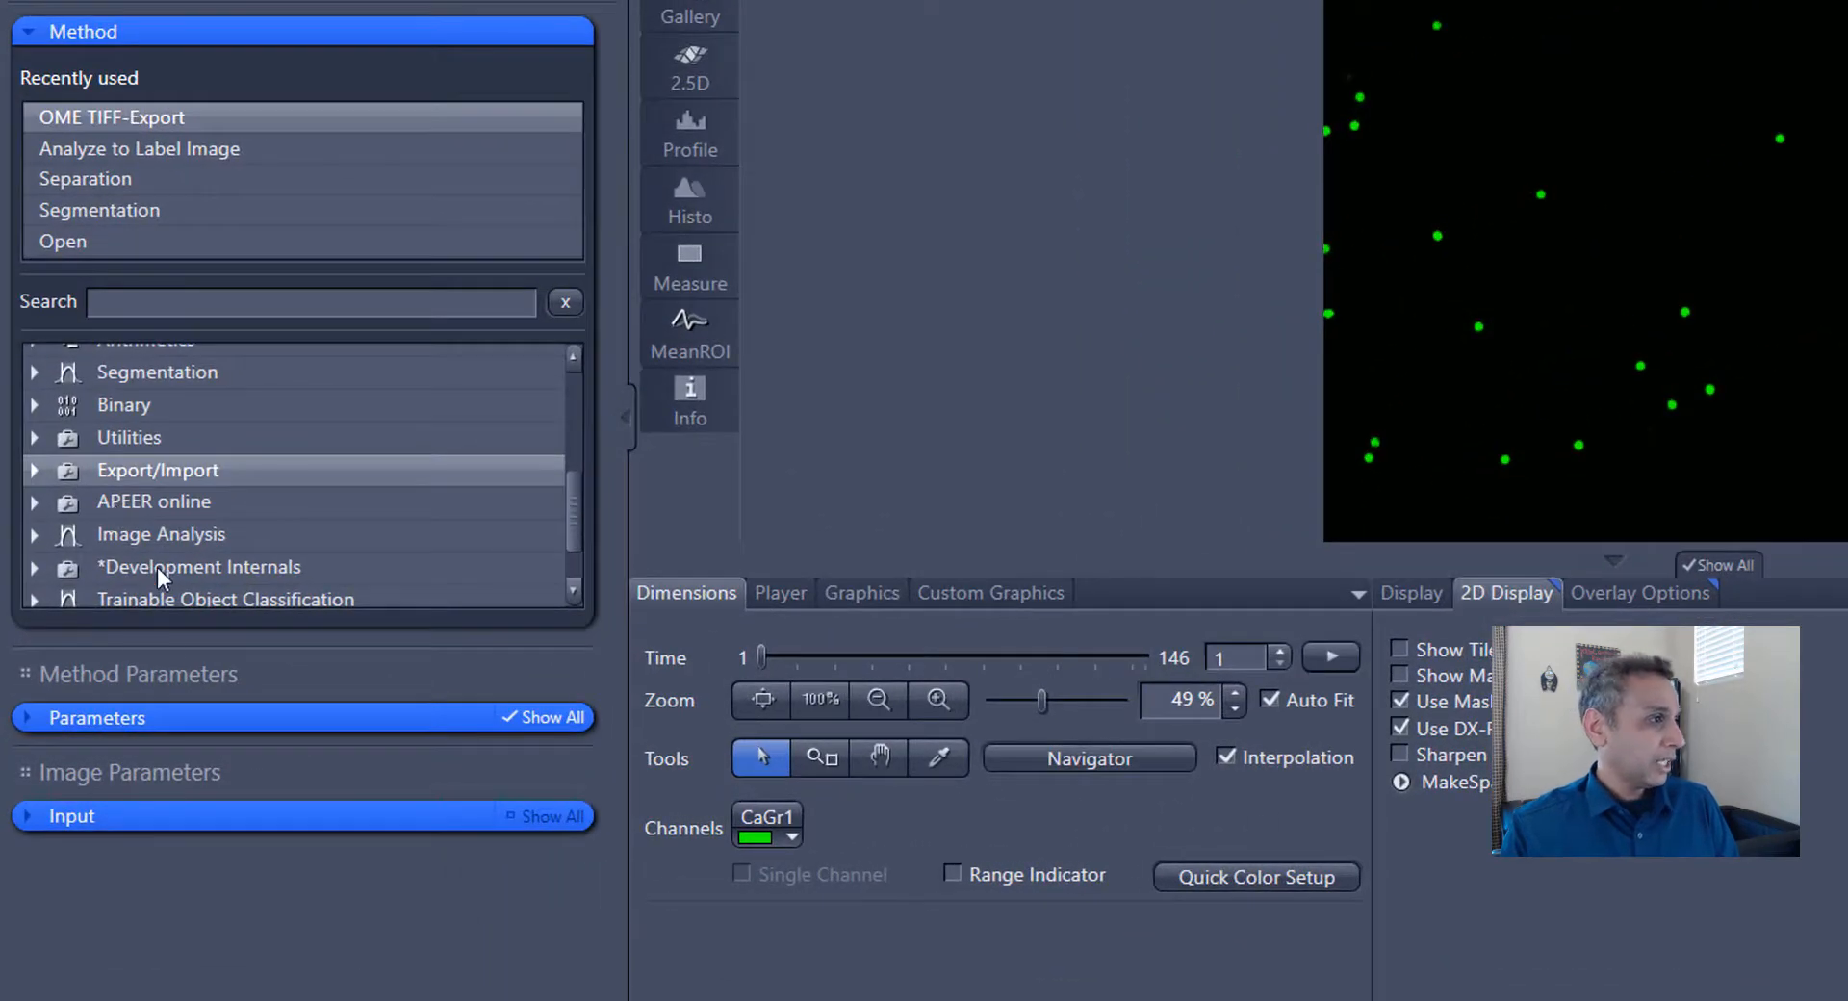
left_click(36, 534)
scroll(231, 526, "down", 2)
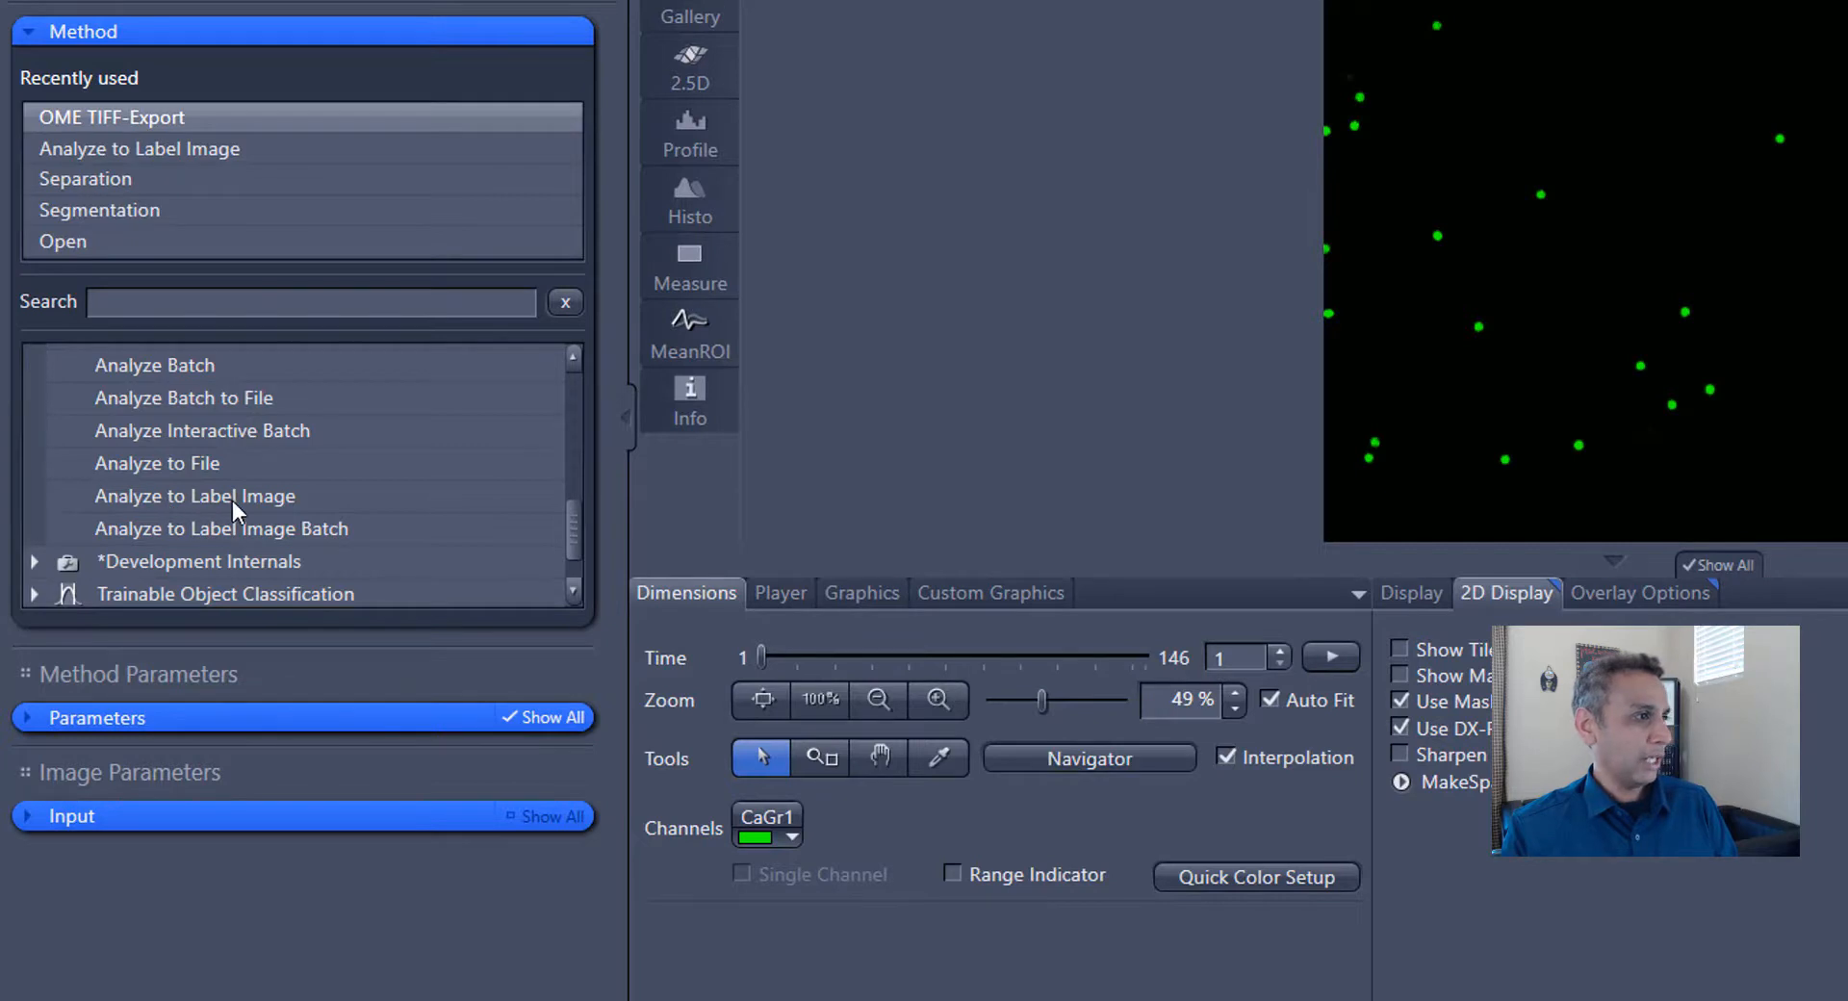
left_click(227, 498)
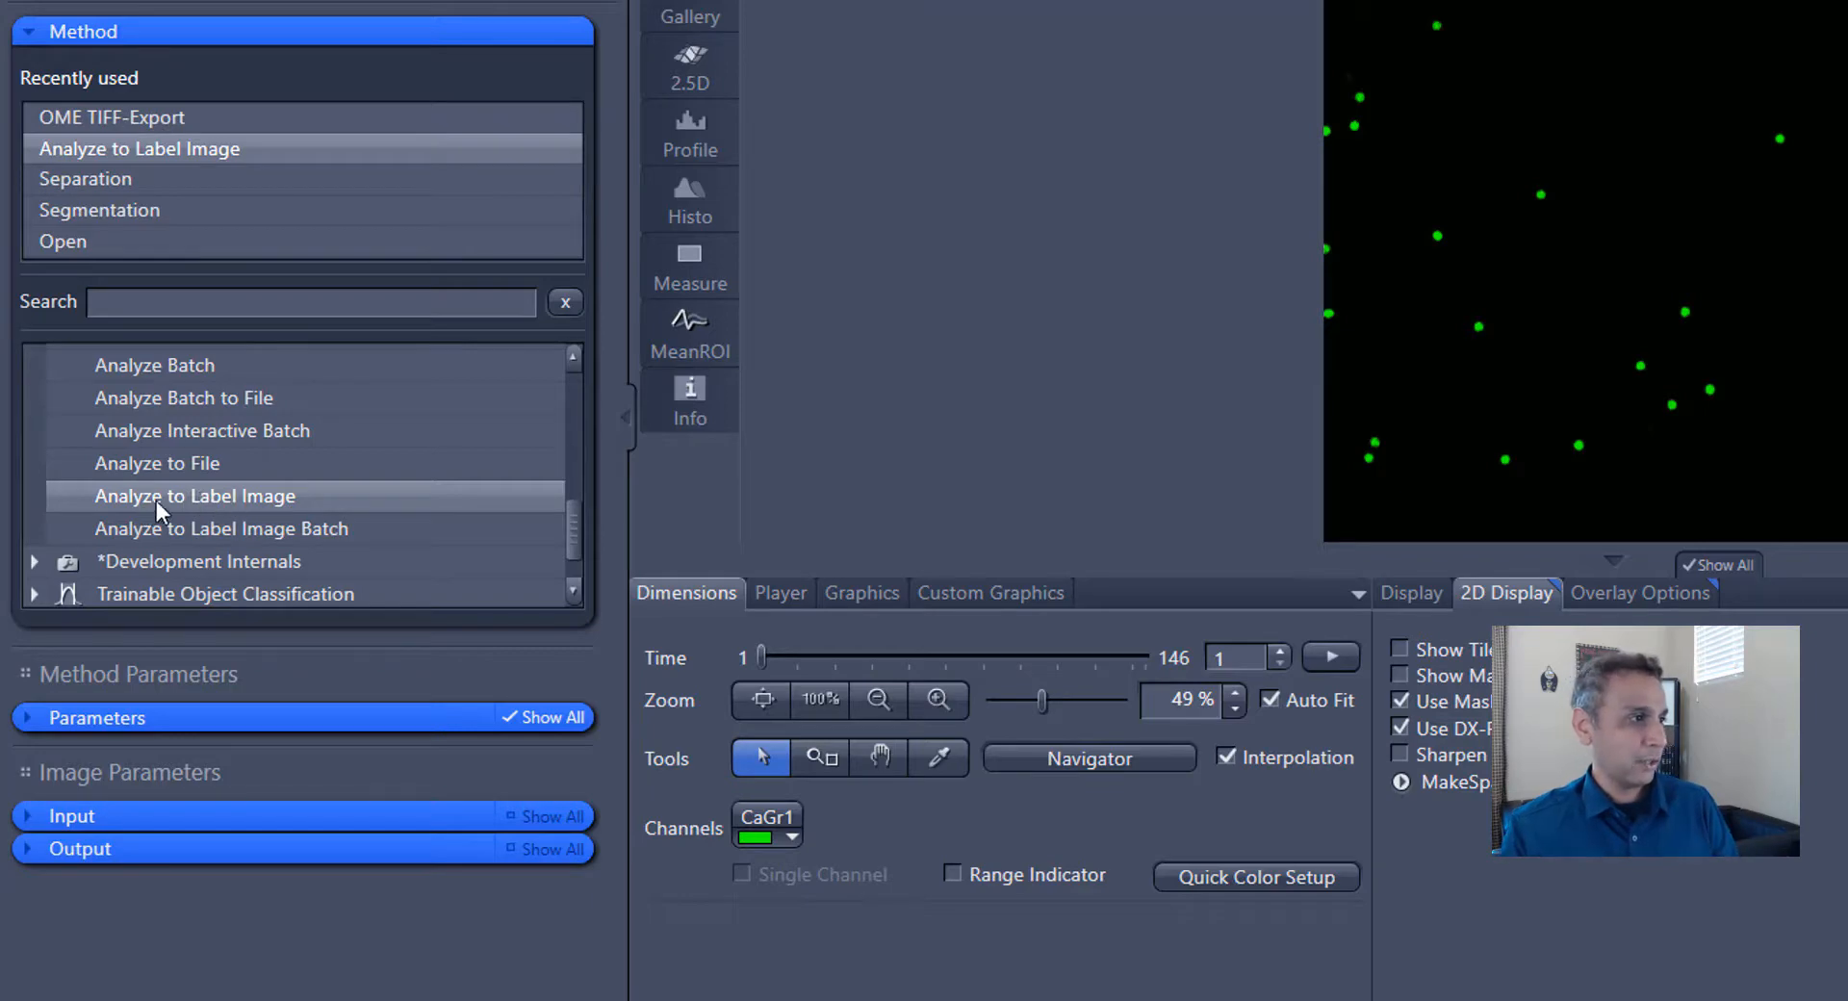
Run Analyze to Label Image on Position_1-MIP.czi with the for_tracking setting and check the resulting time series
left_click(26, 817)
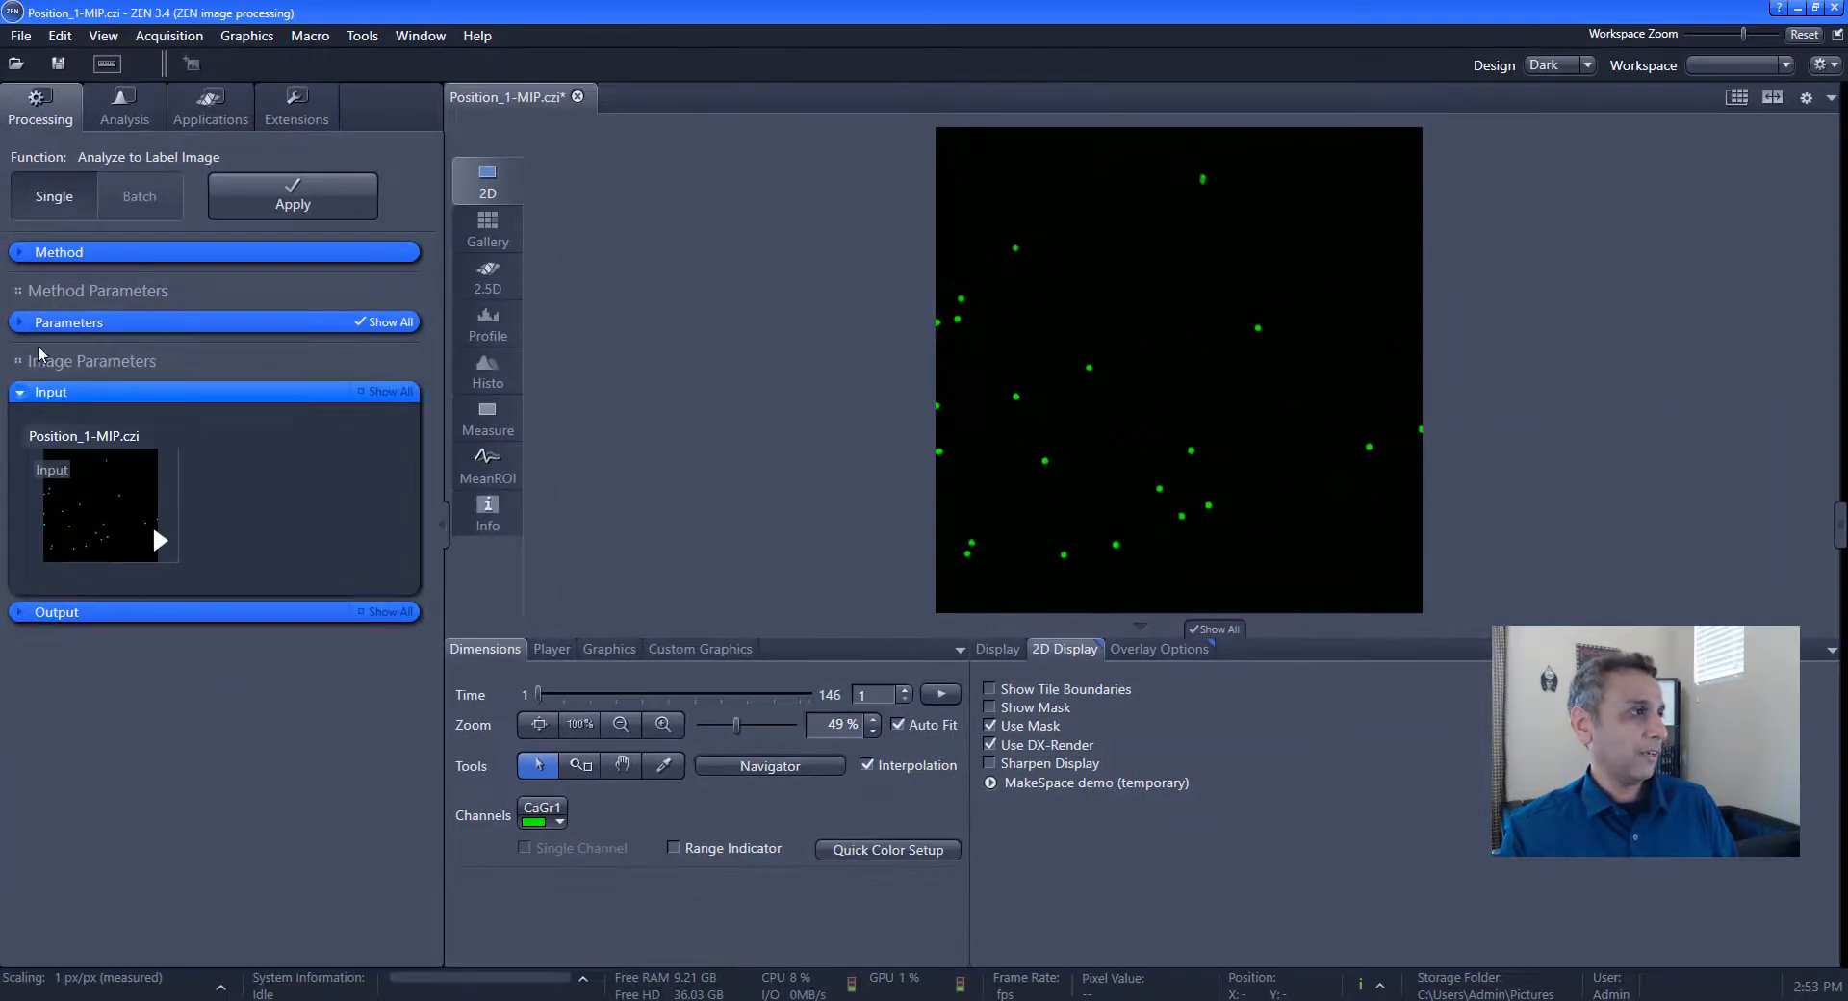
left_click(43, 322)
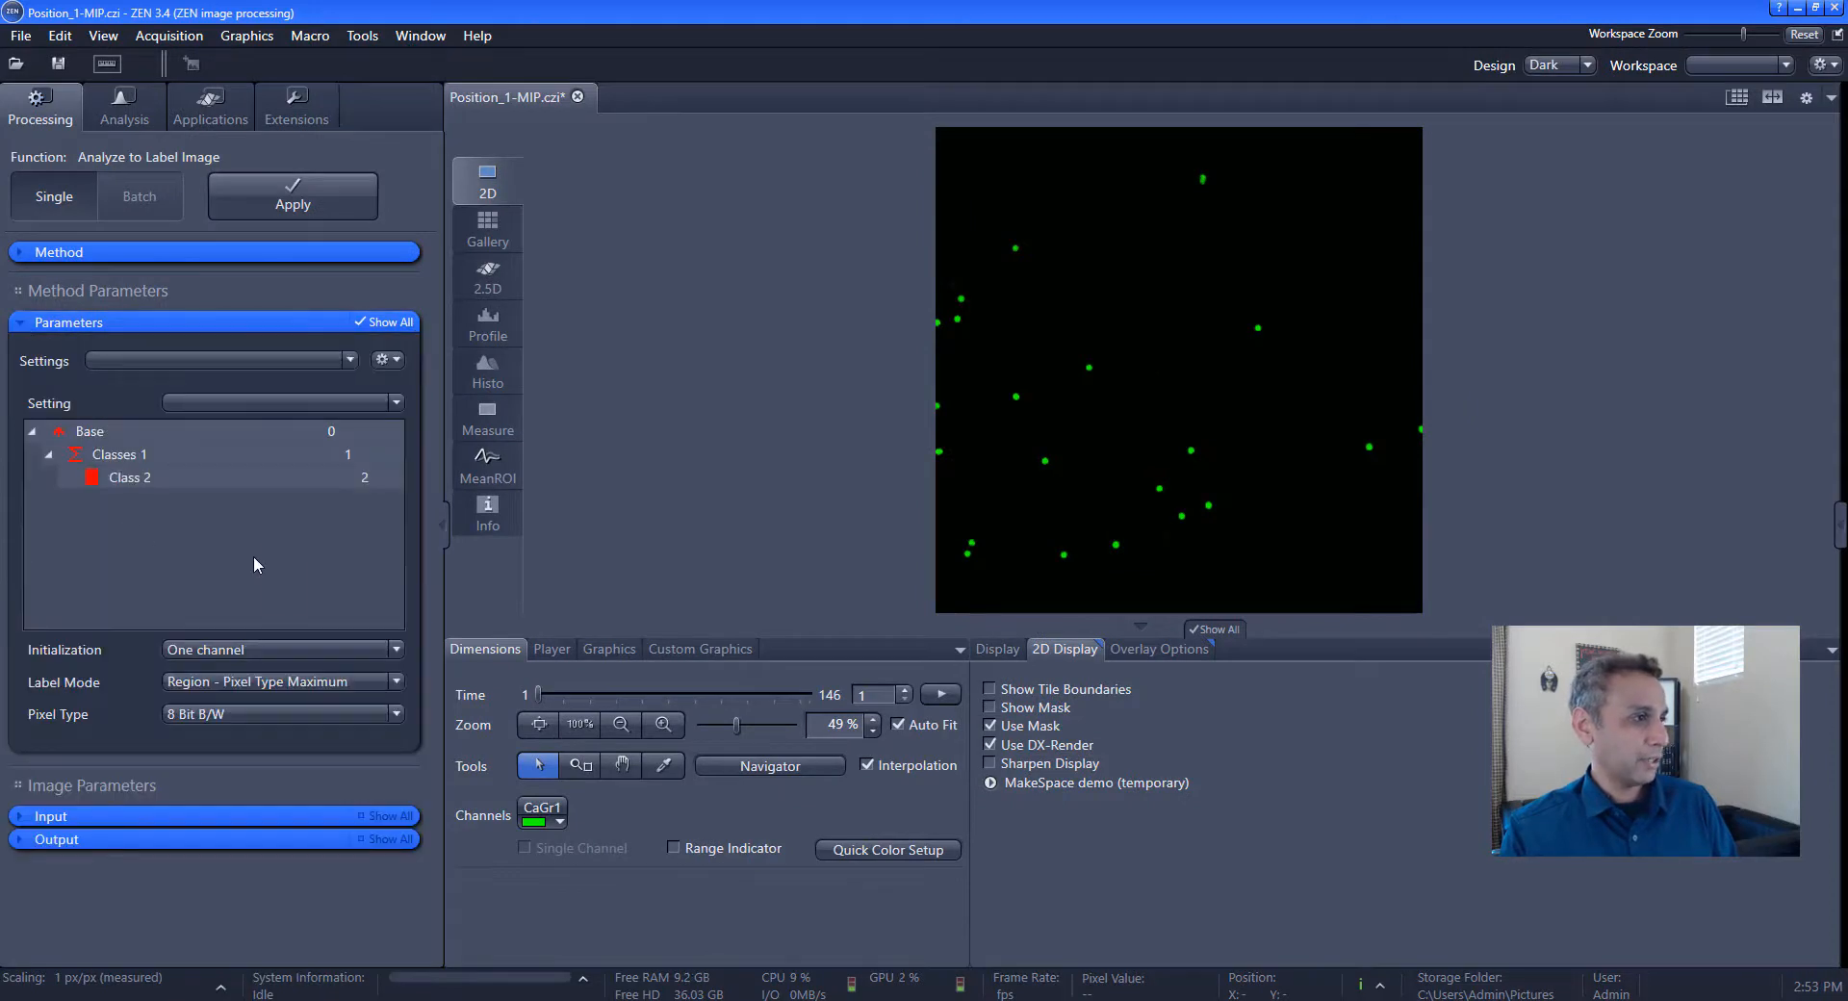
left_click(397, 402)
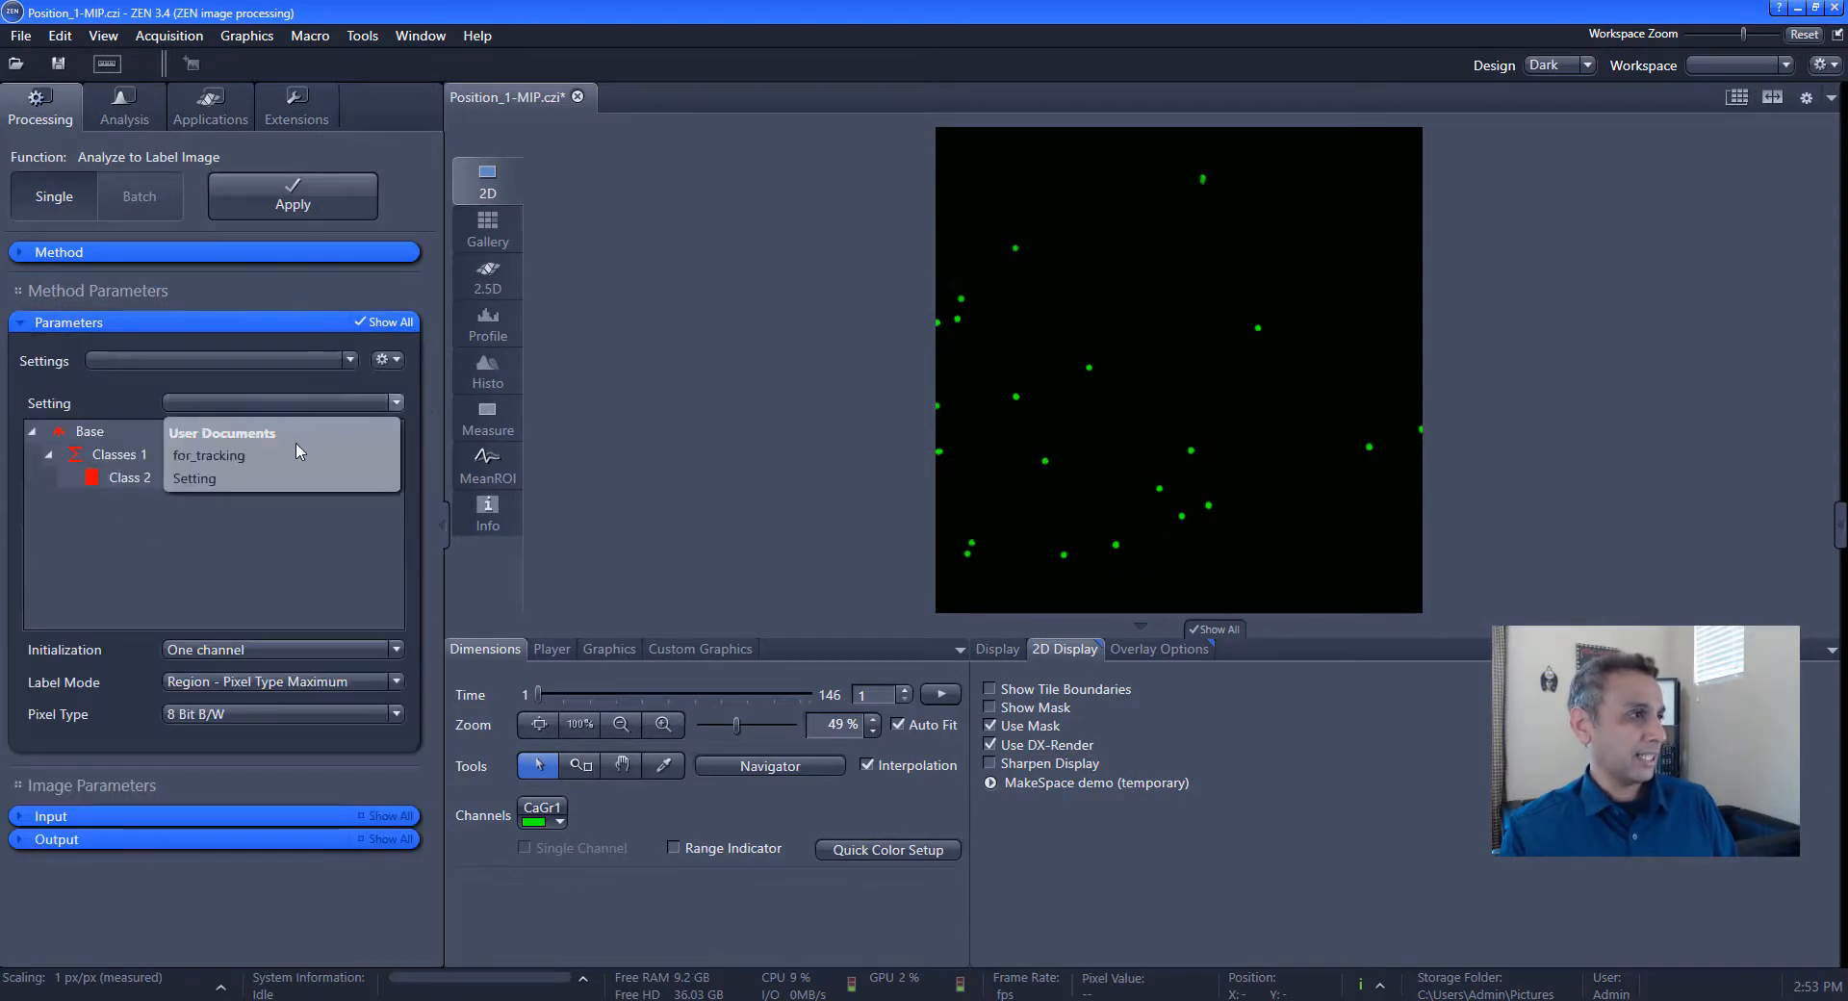
left_click(206, 455)
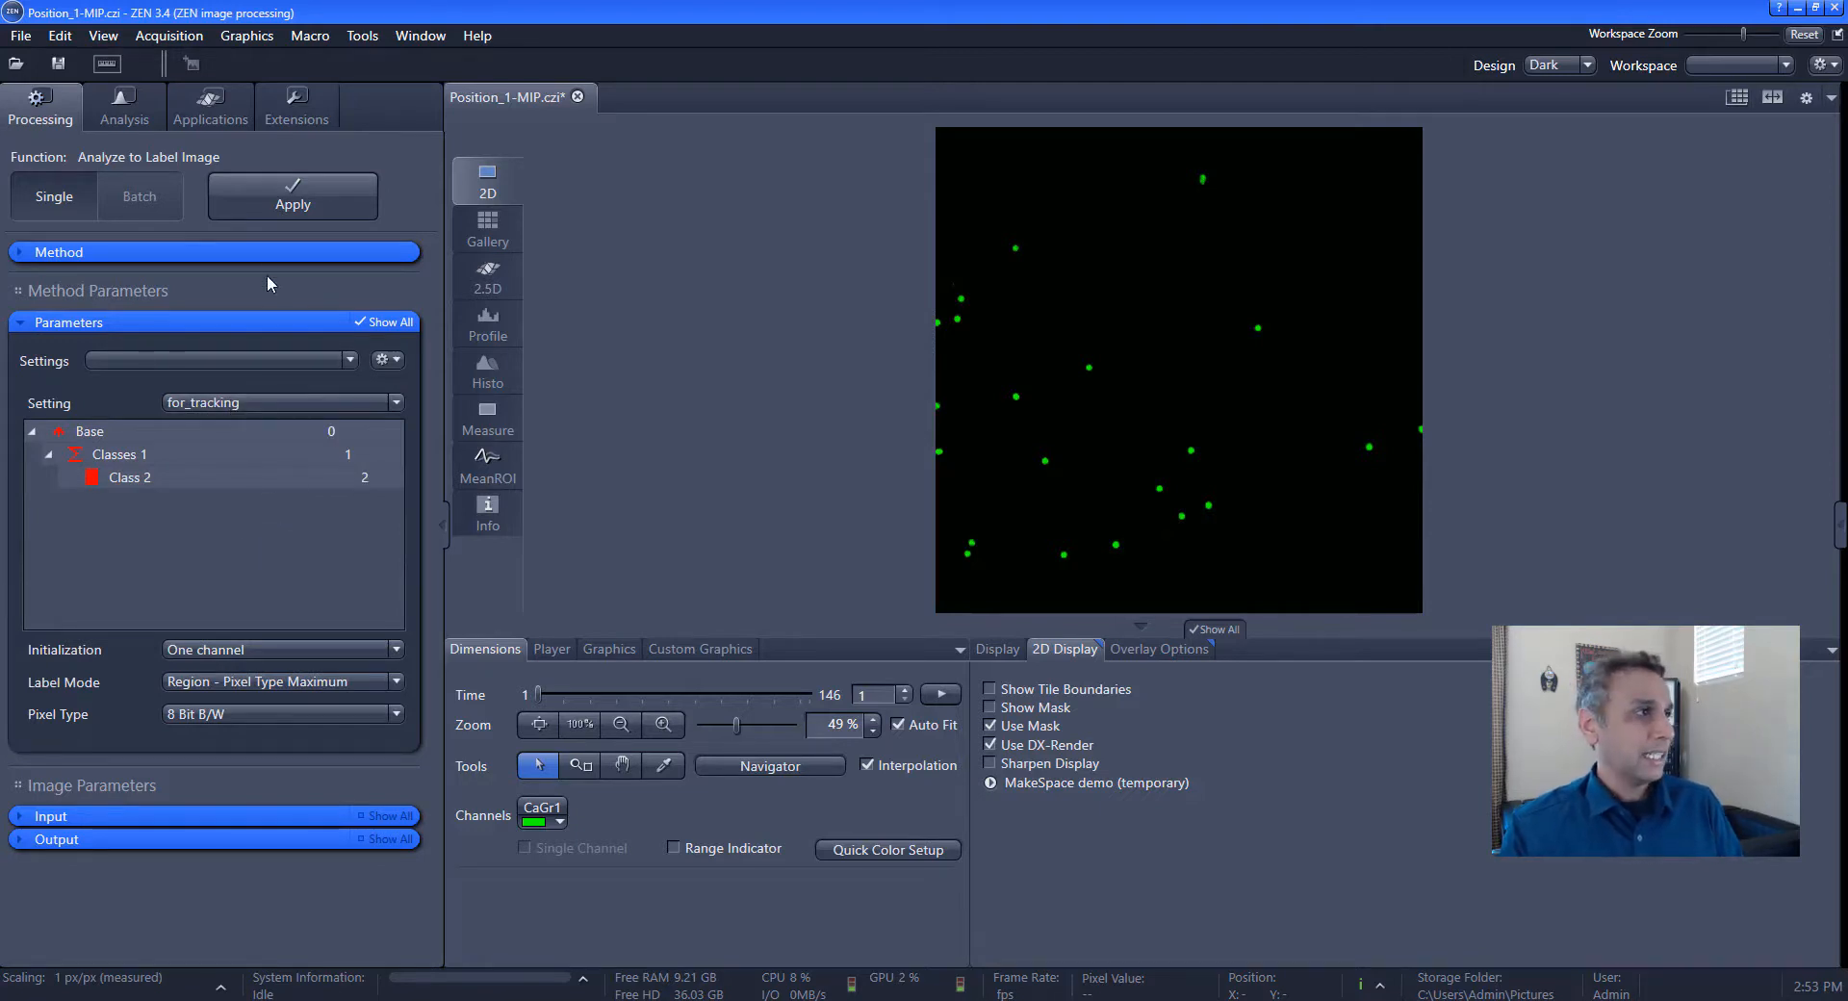
left_click(303, 204)
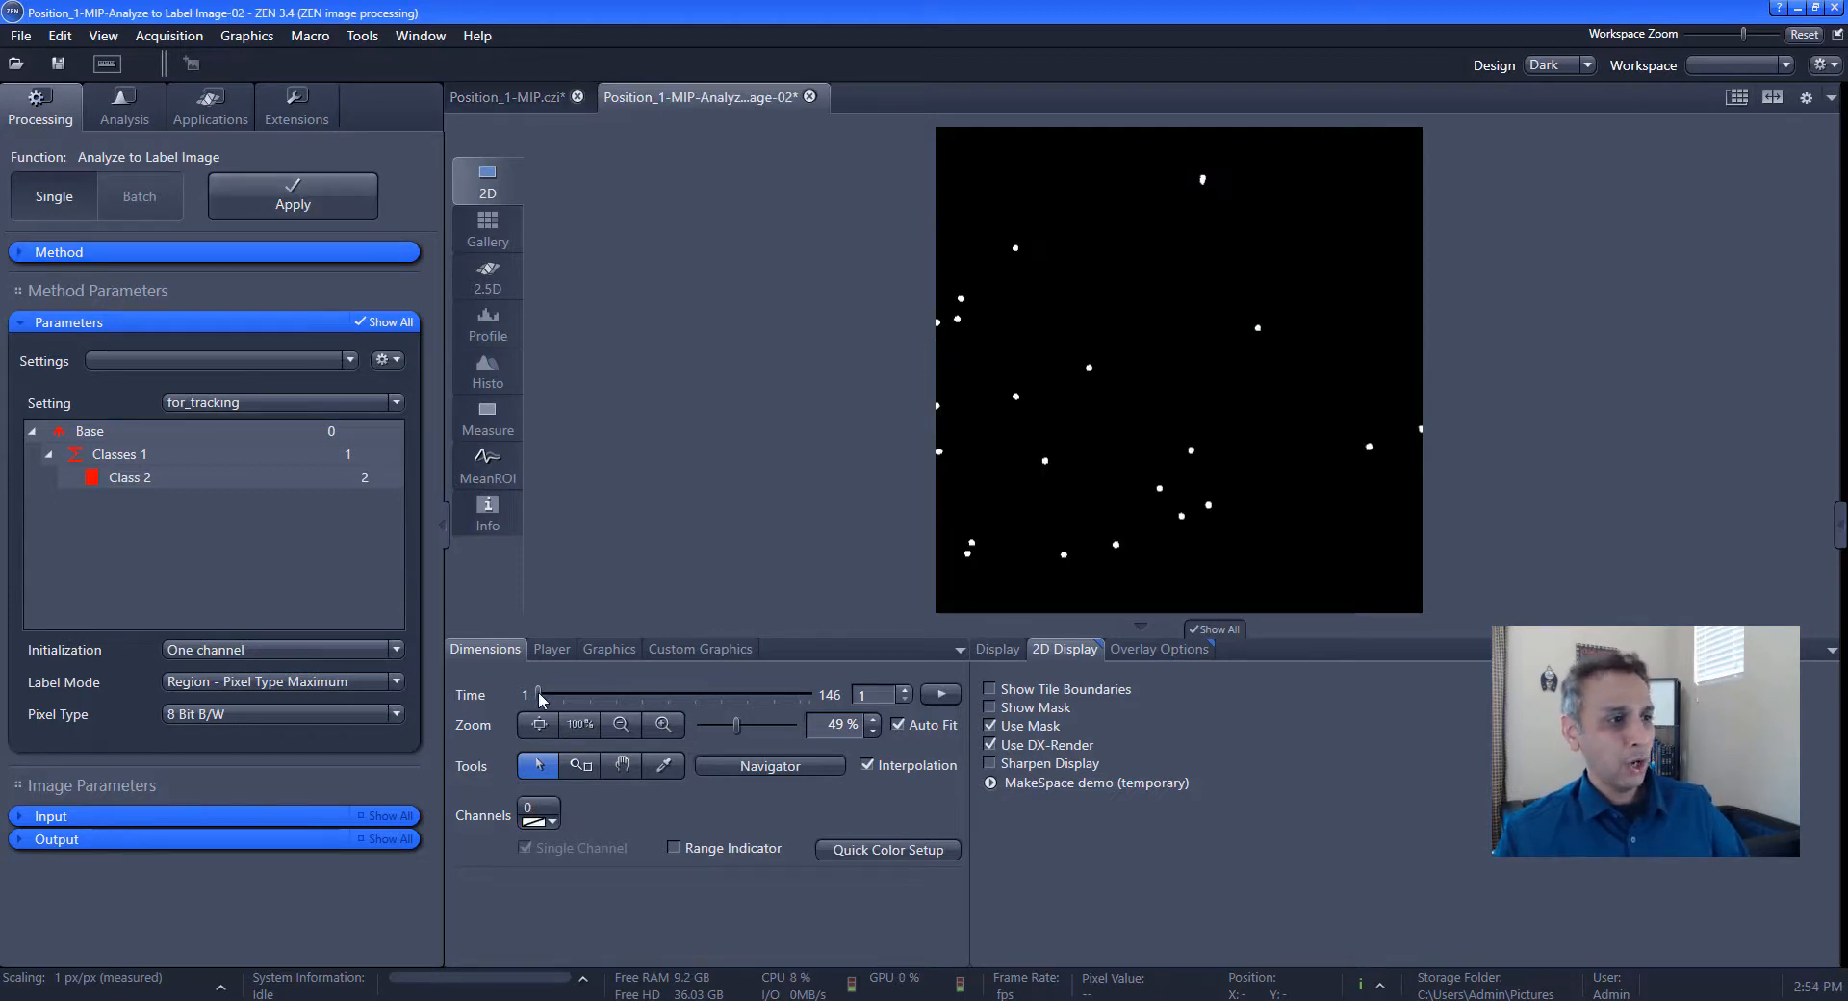
mouse_move(538, 702)
left_mouse_down()
mouse_move(793, 700)
mouse_move(539, 703)
left_mouse_up()
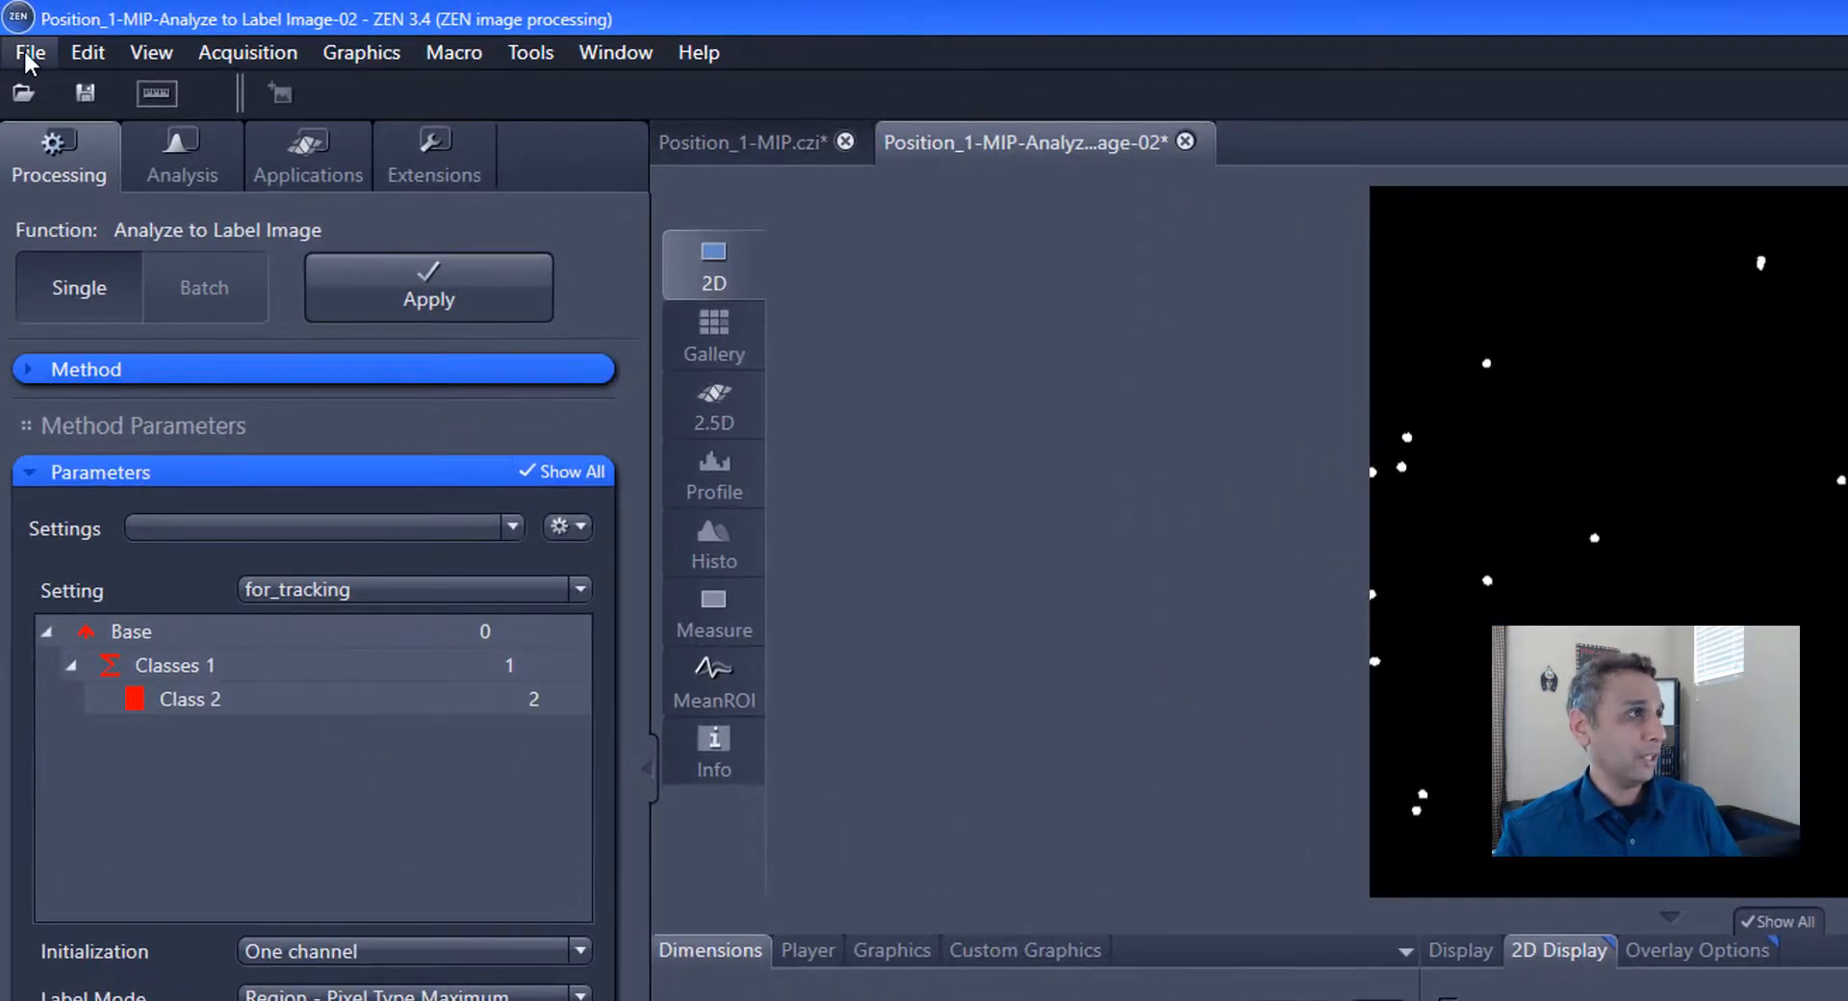
Export the Position_1-MIP label image as OME TIFF with original data and the full set of dimensions to C:\Users\Admin\Desktop\data
left_click(29, 60)
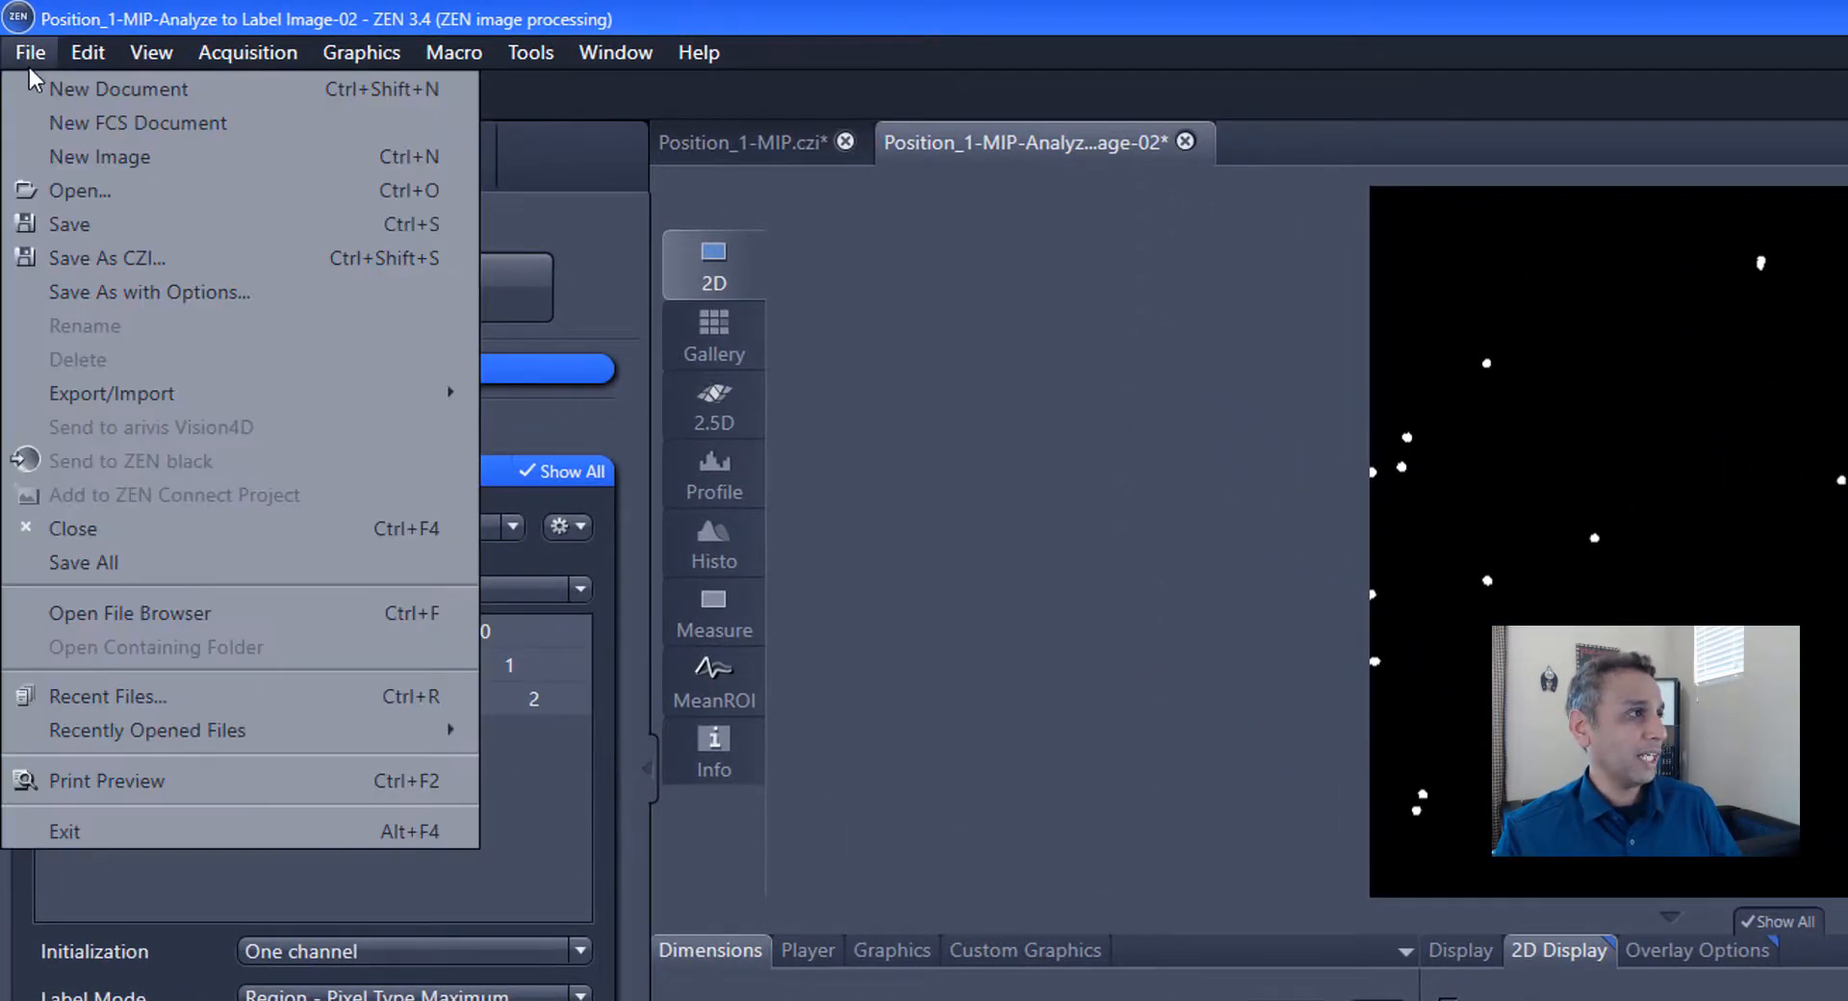
mouse_move(266, 404)
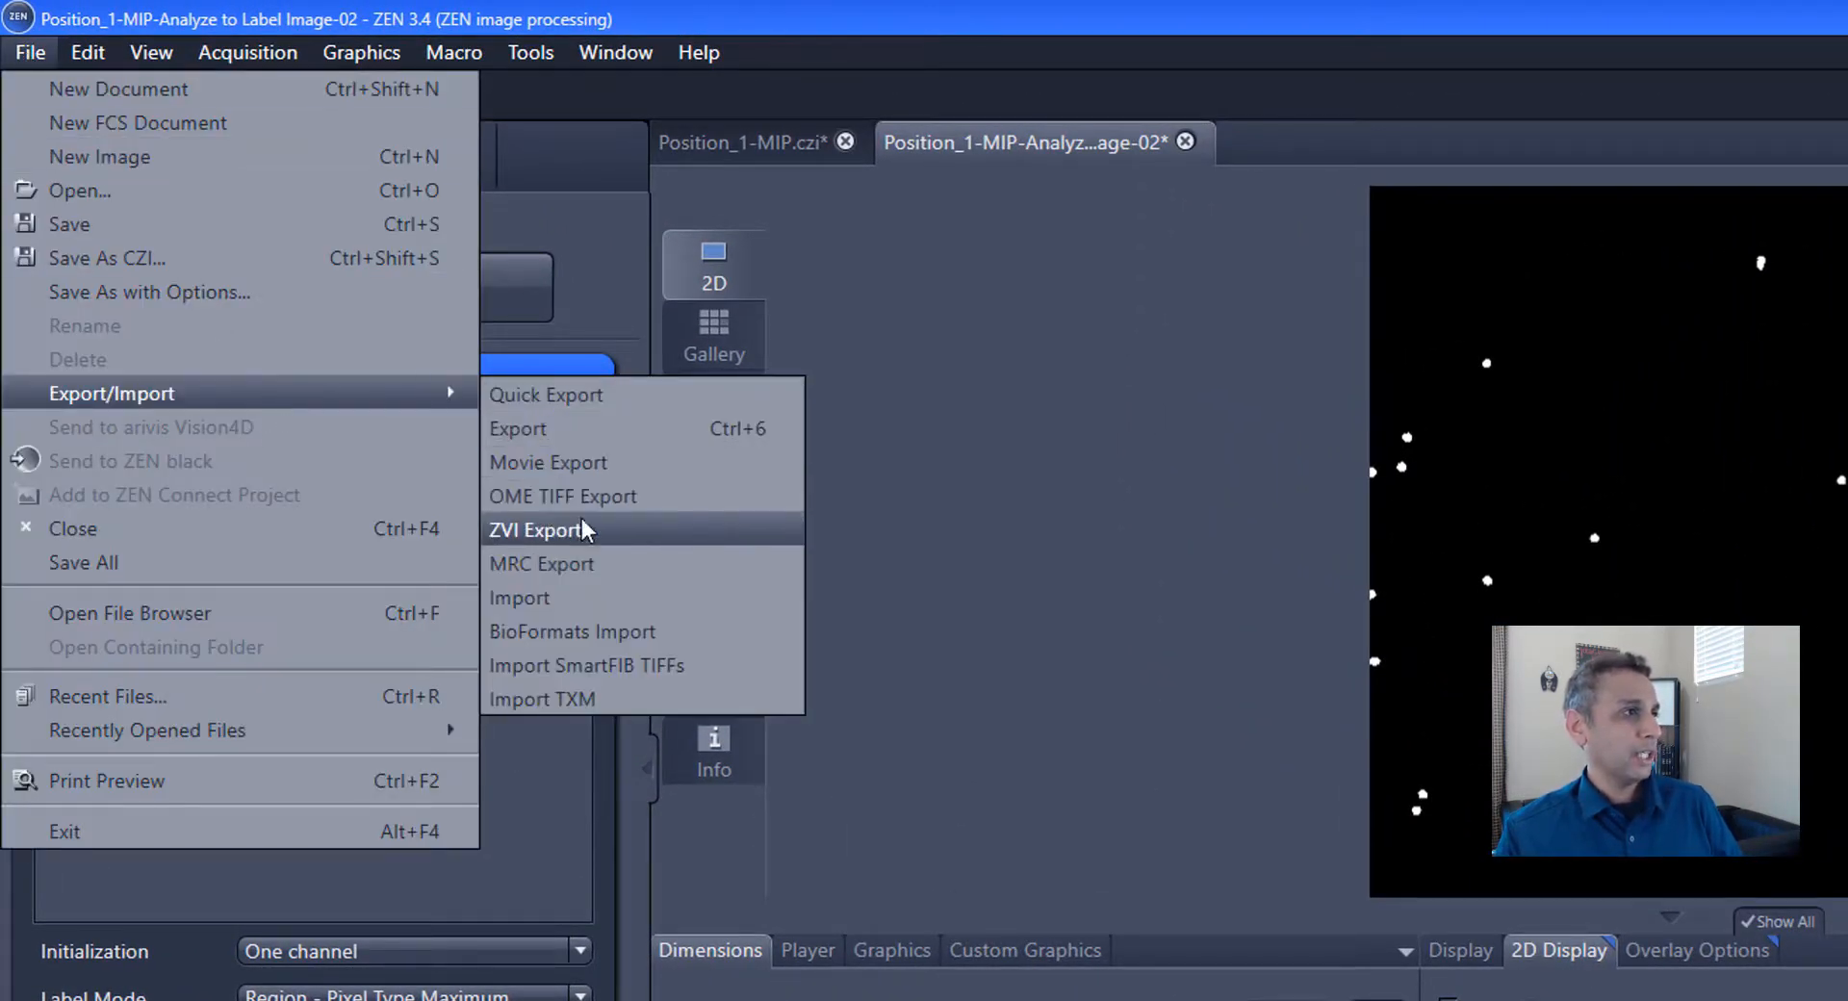
left_click(545, 498)
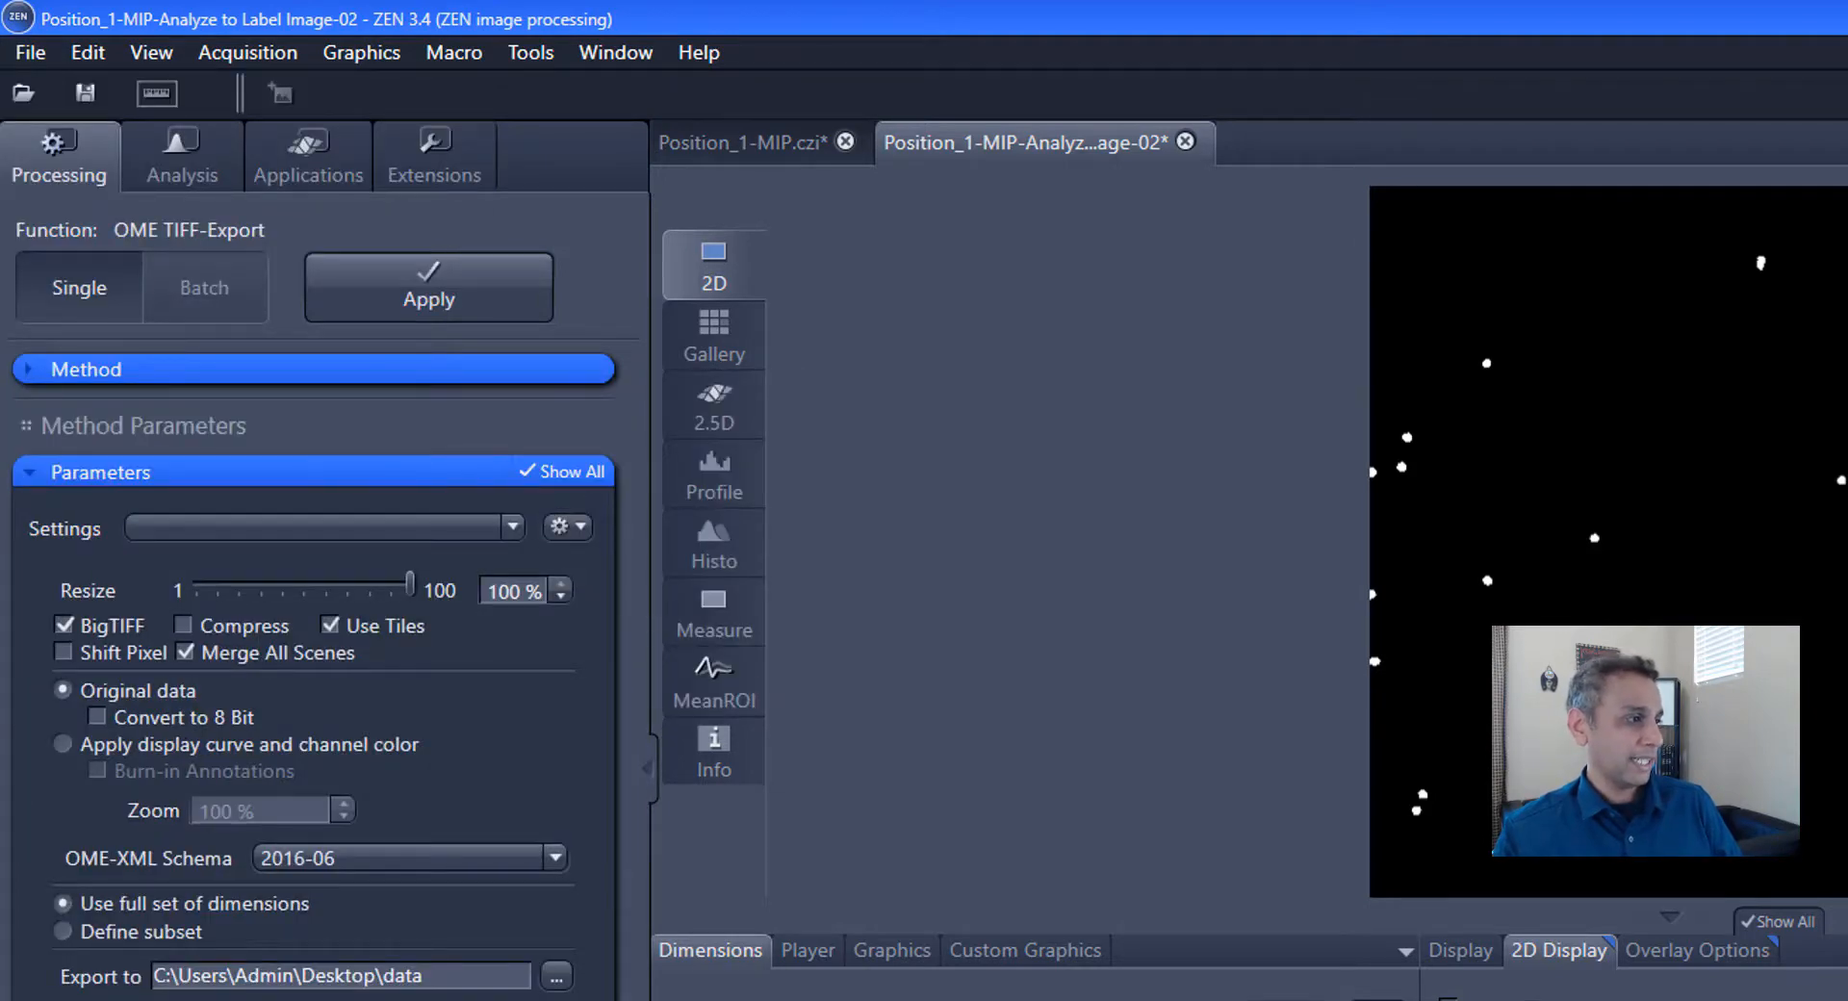
left_click(138, 753)
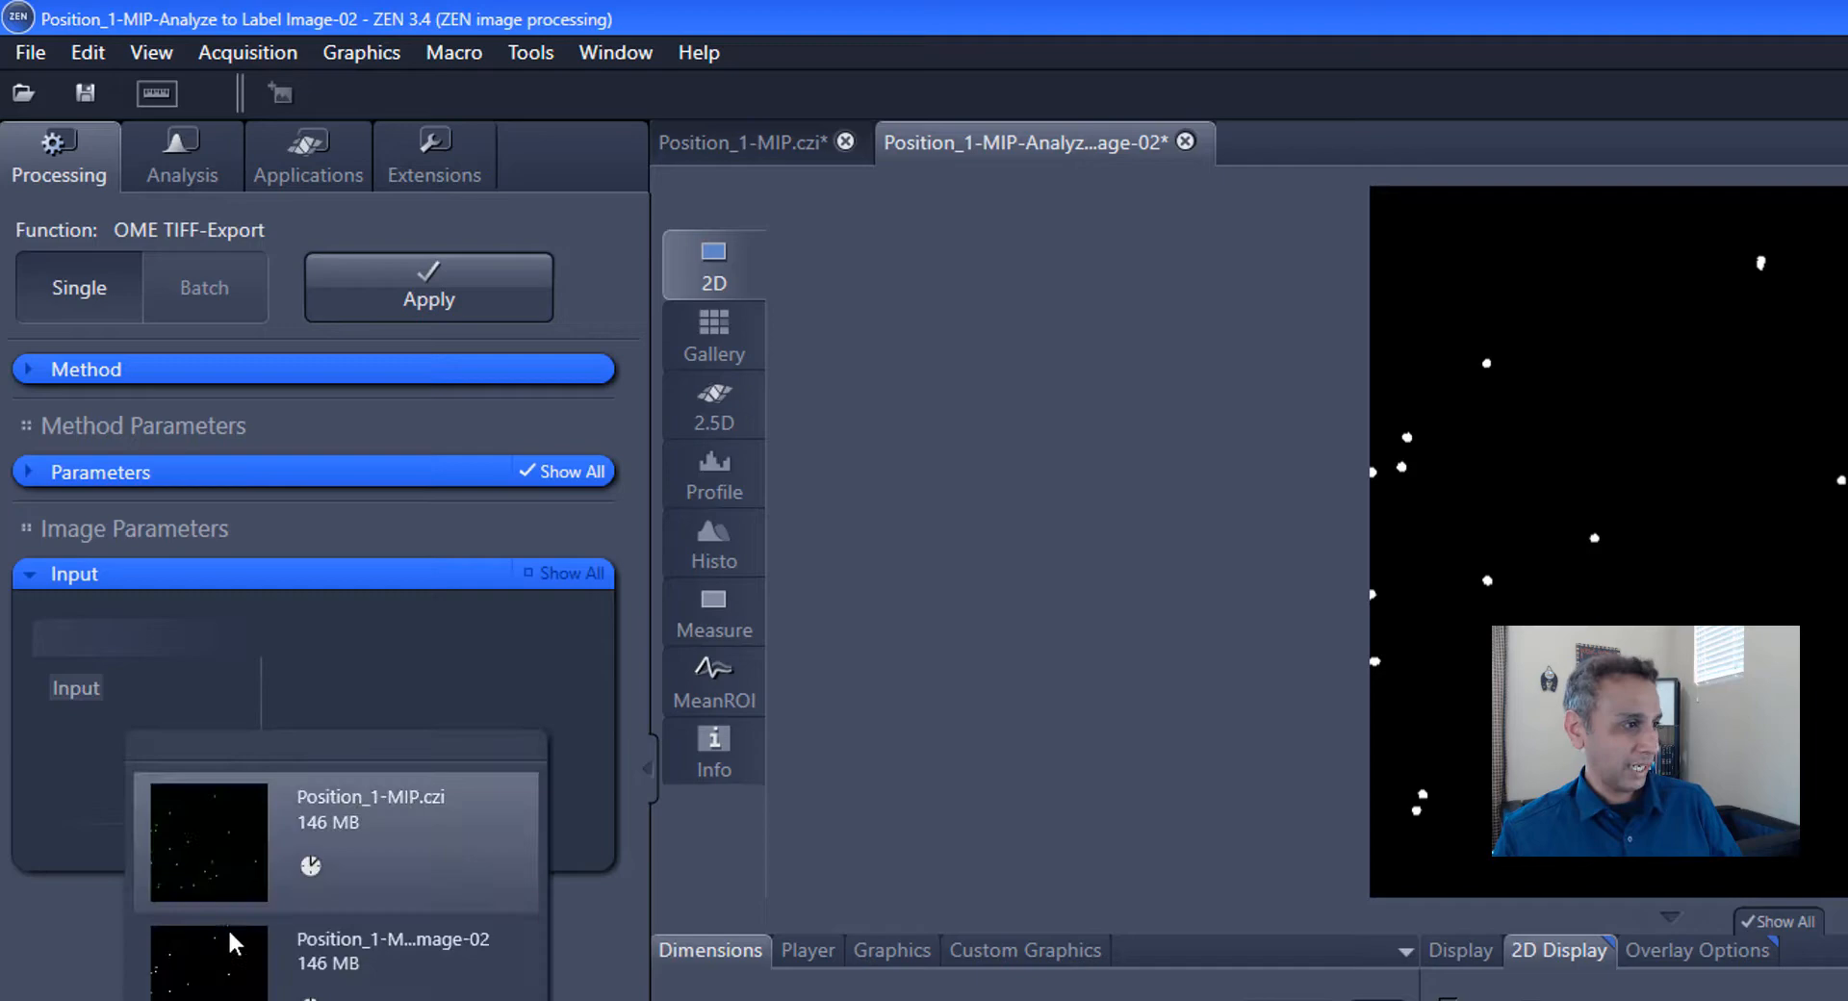
left_click(214, 989)
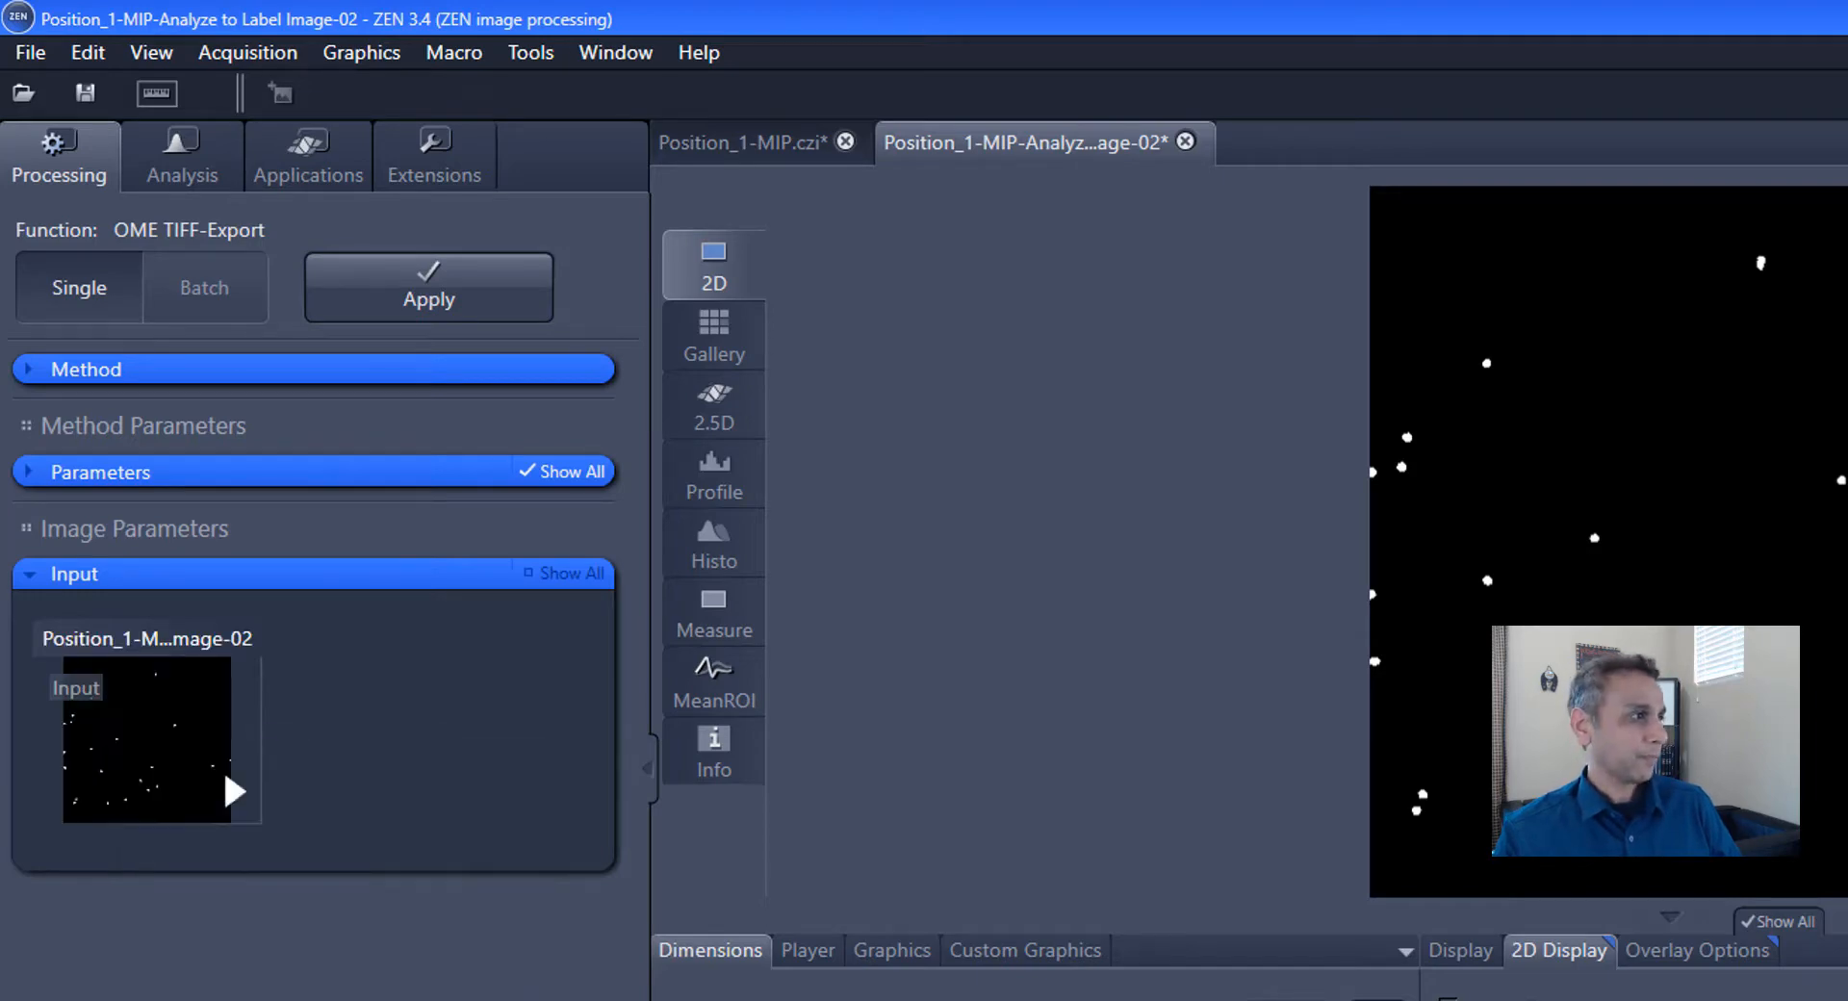
left_click(29, 471)
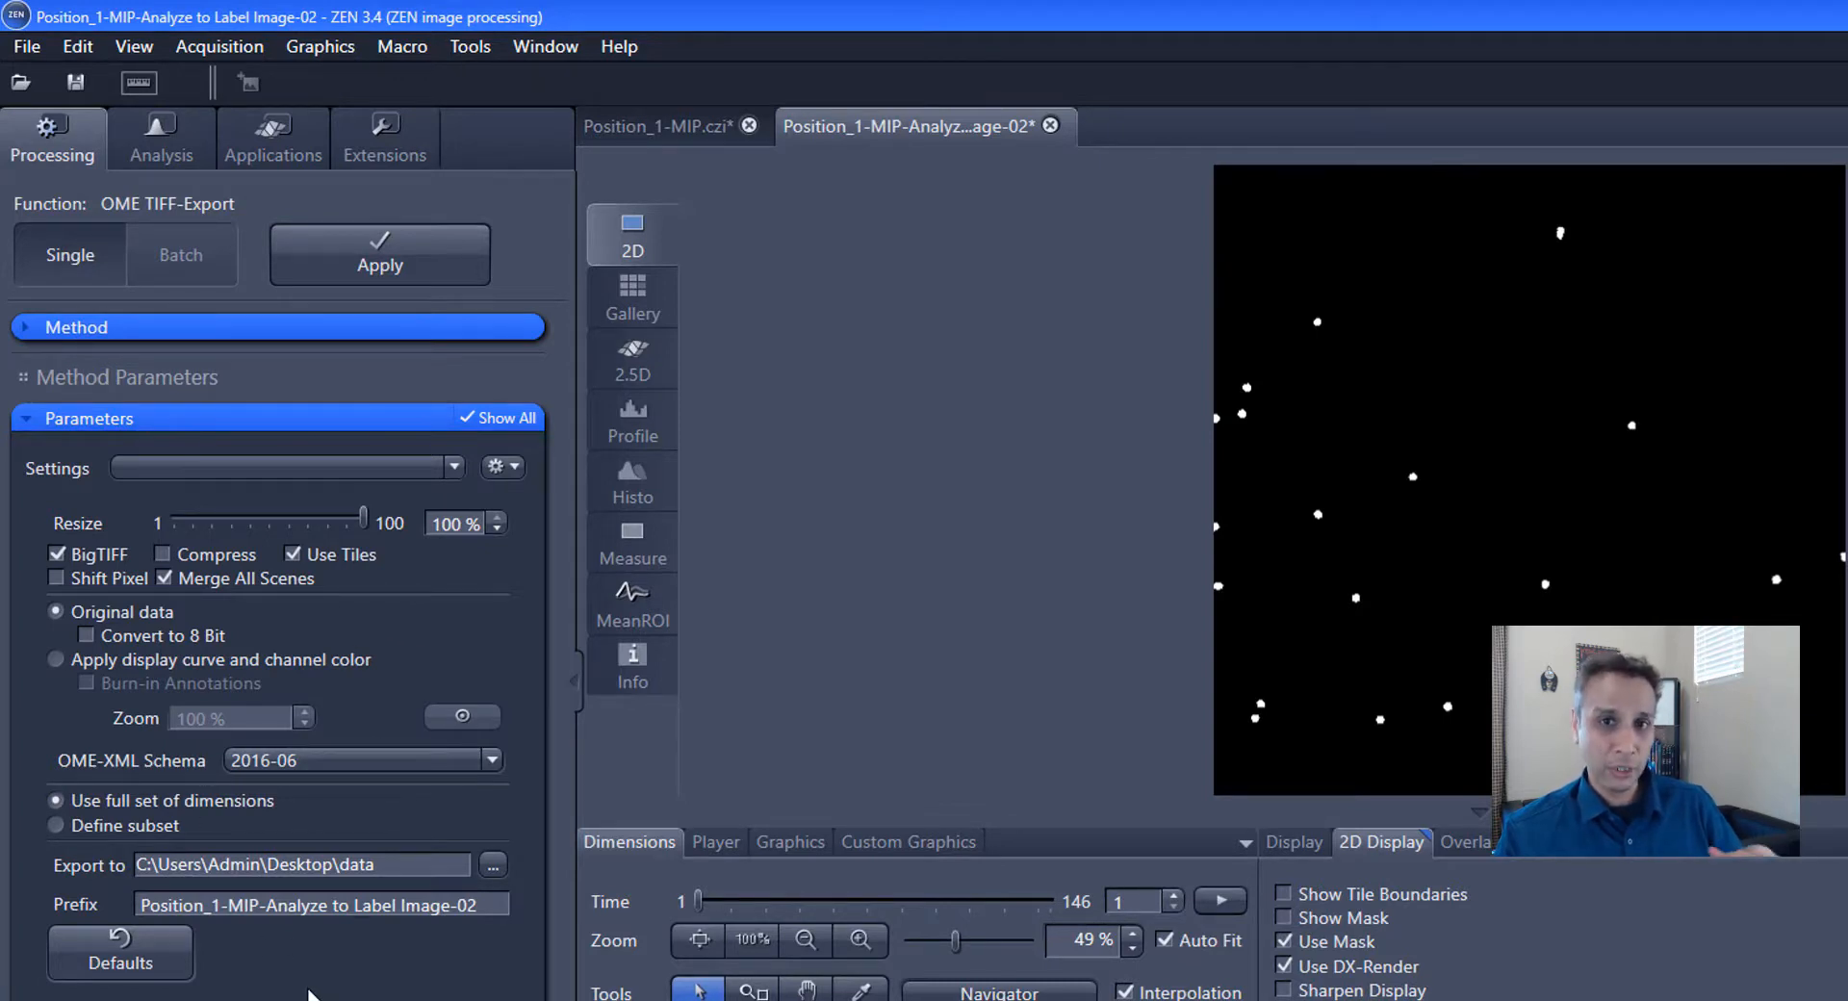
left_click(371, 253)
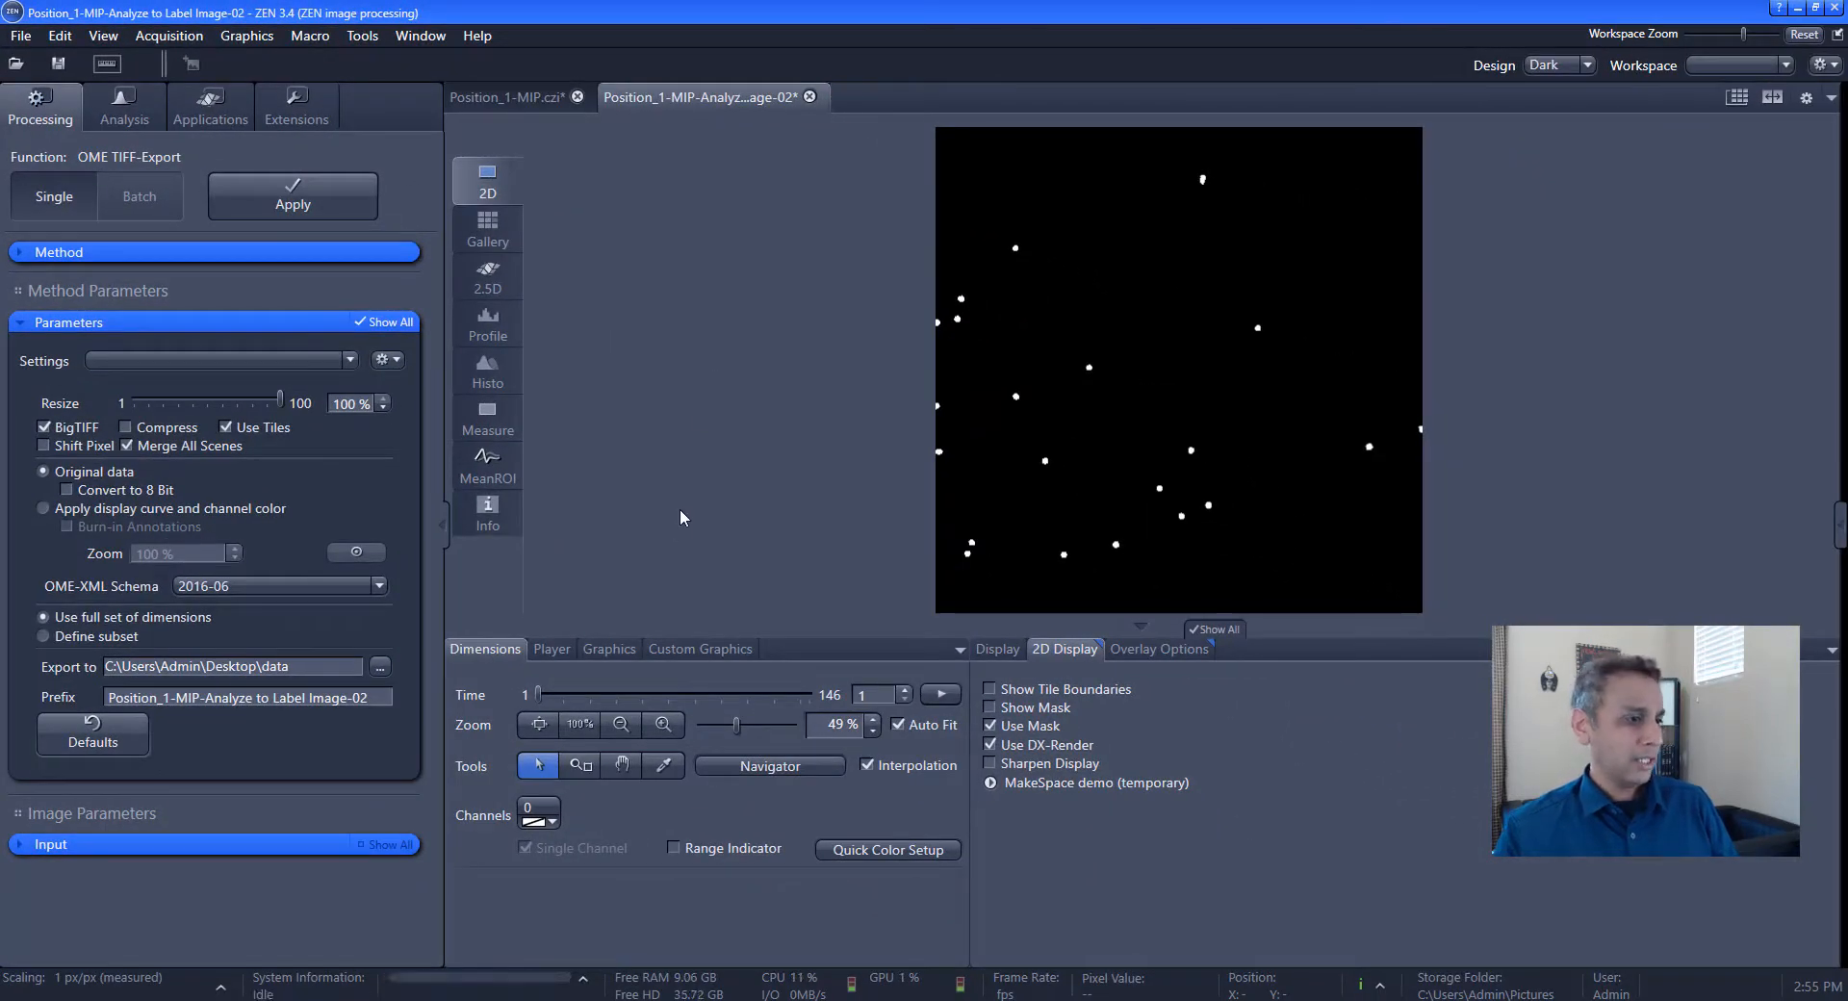
Check the exported OME TIFF in the data folder and close the original label image without saving it
left_click(589, 999)
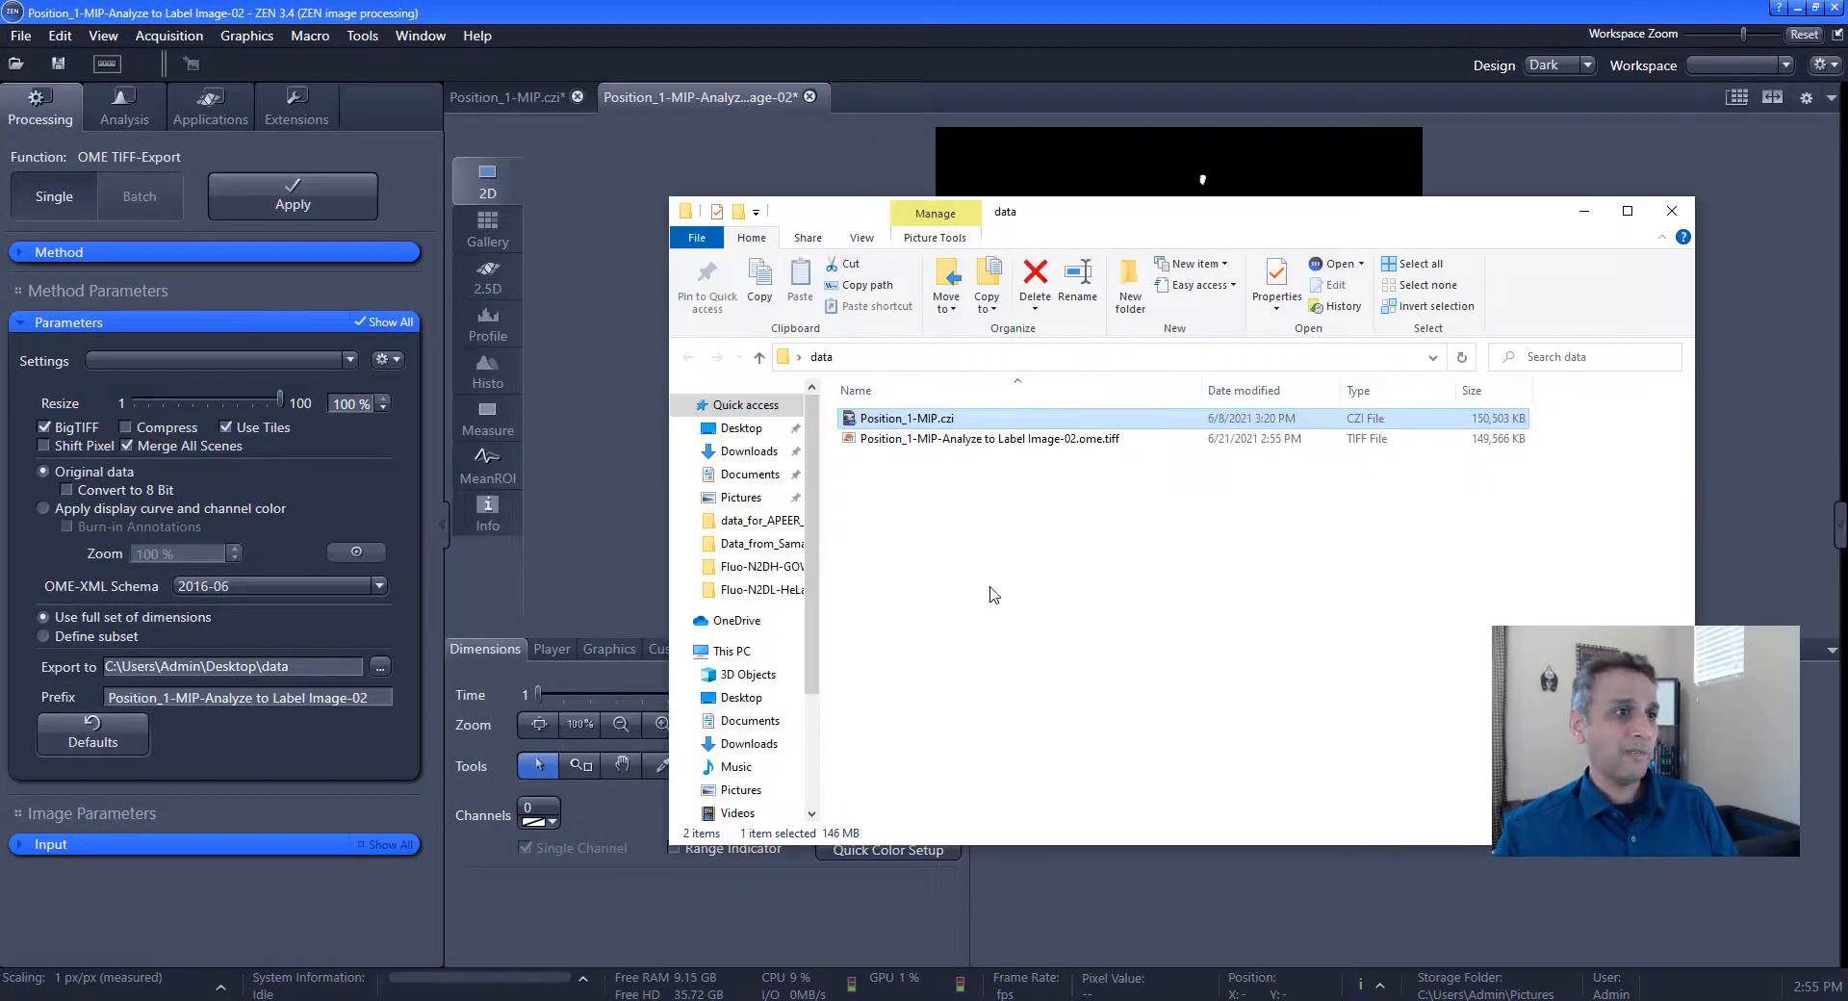
left_click(983, 441)
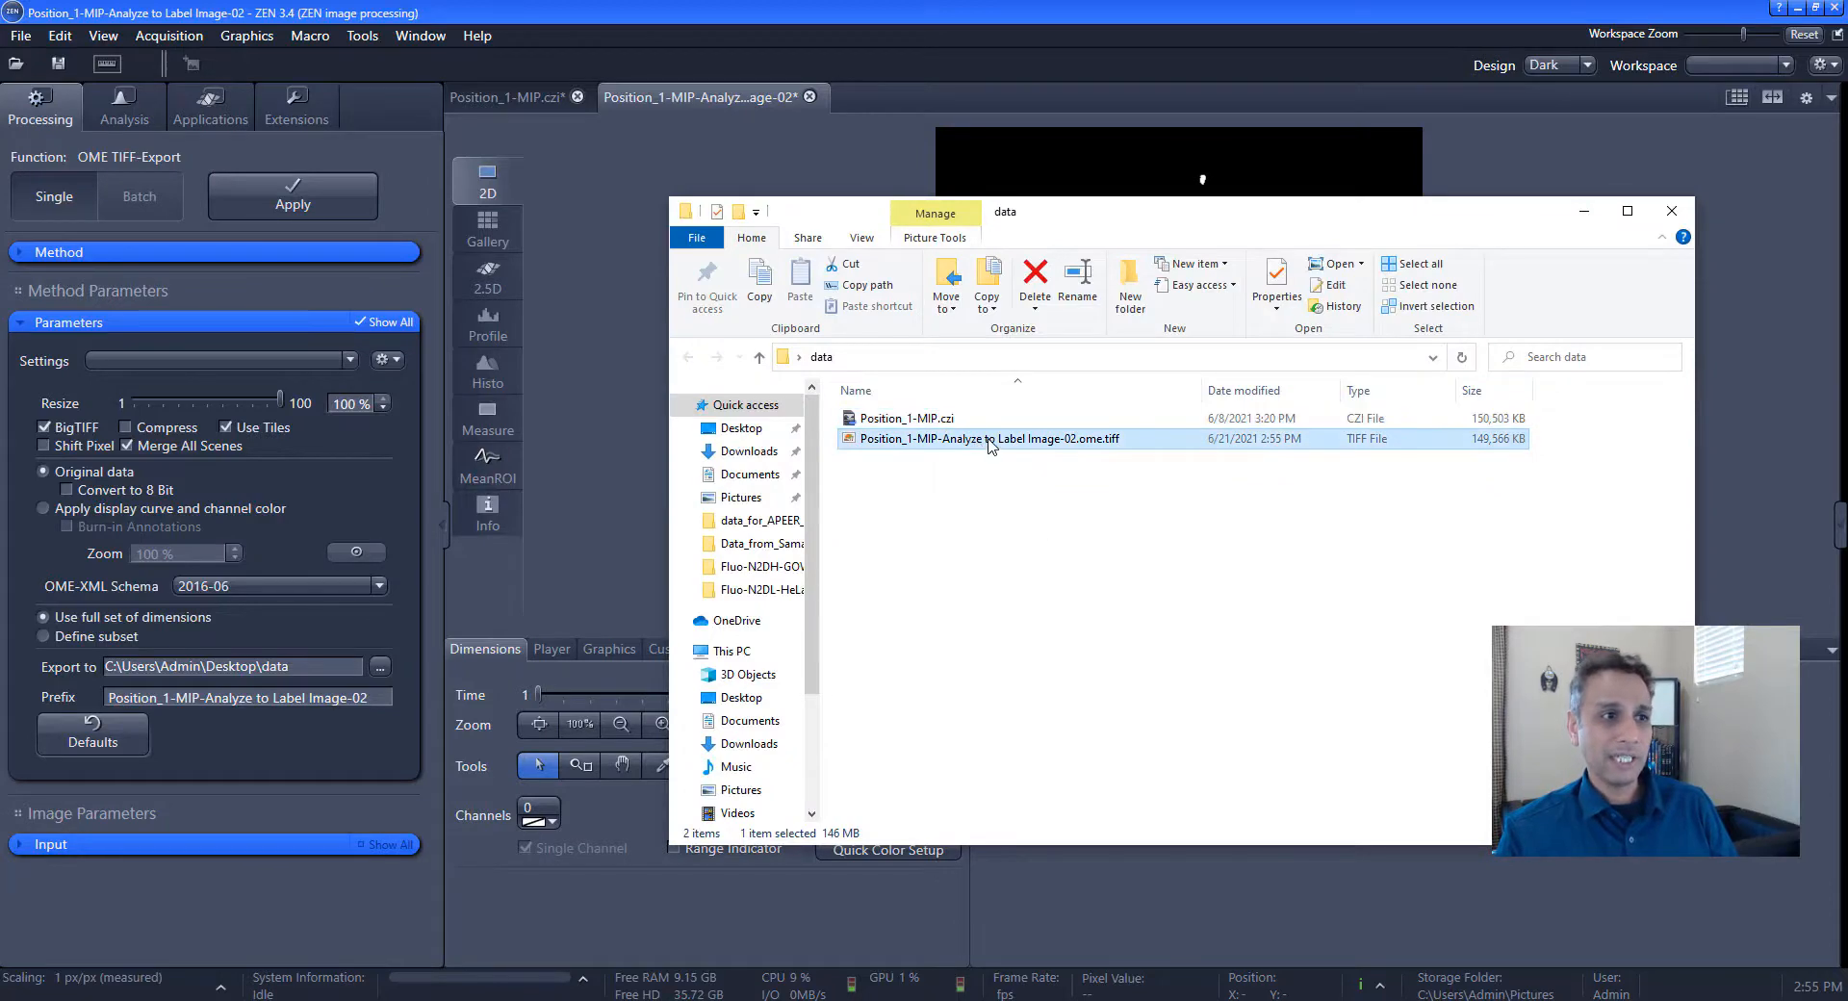
left_click(809, 98)
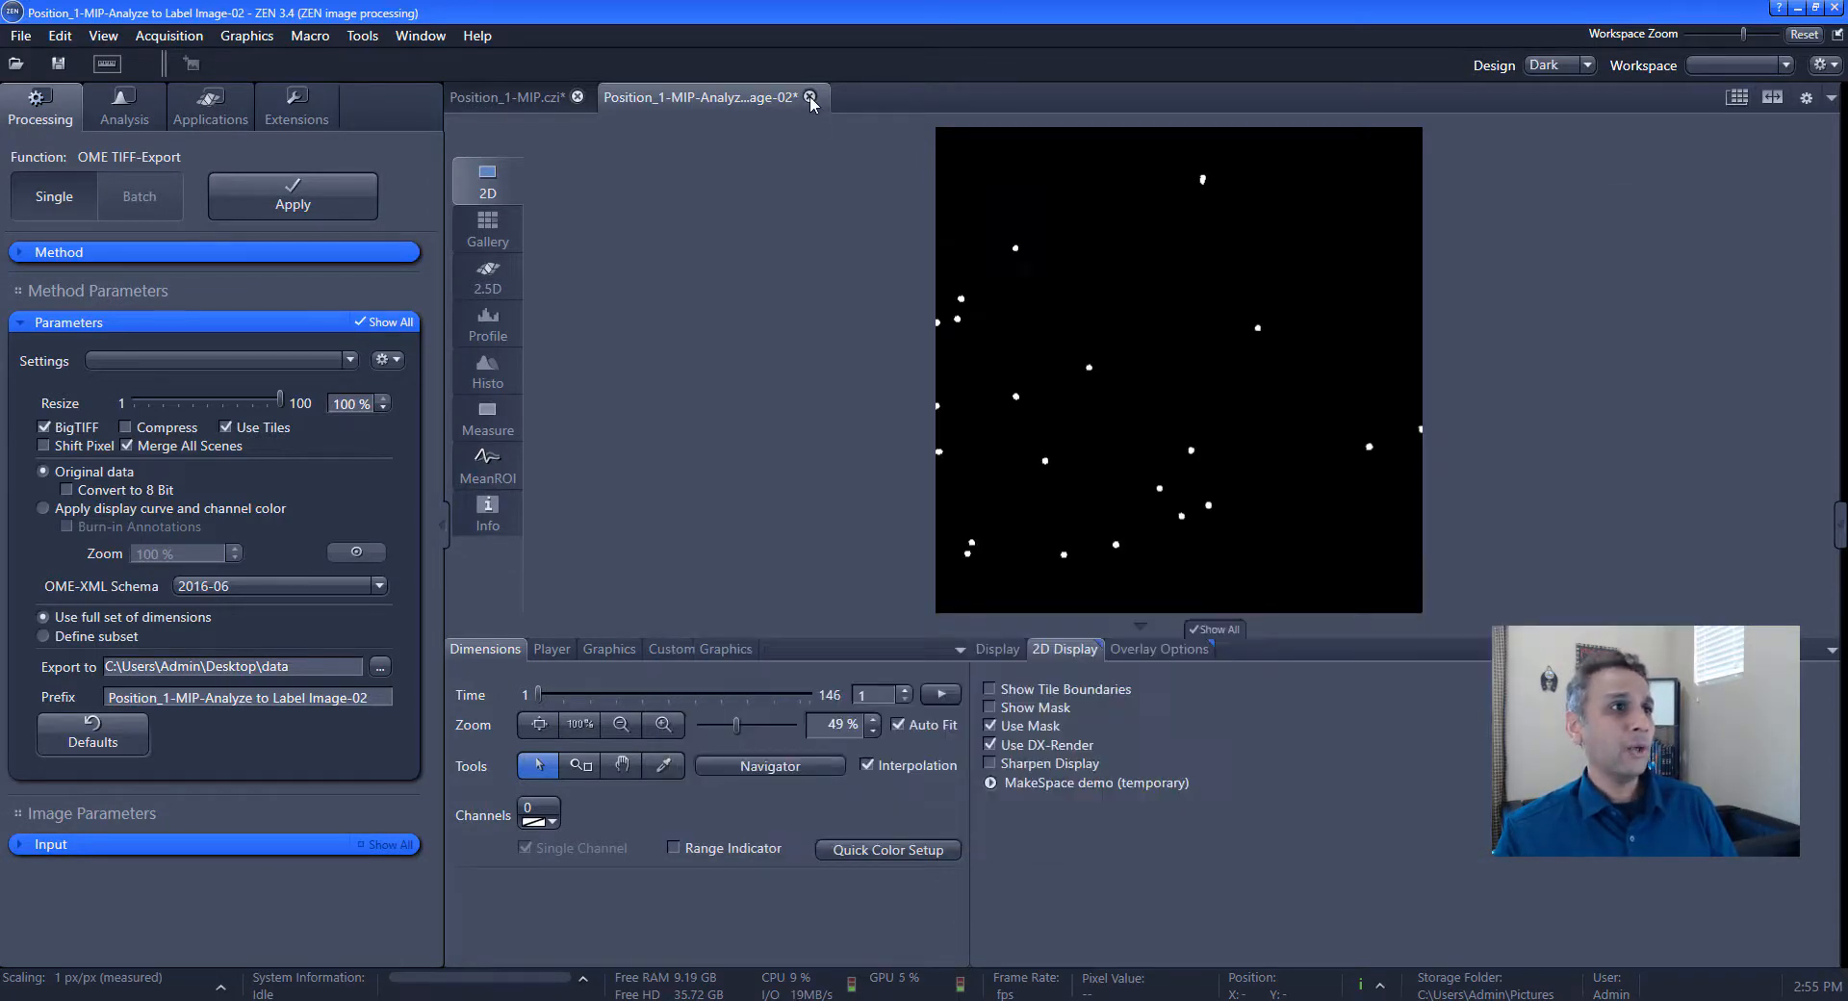
left_click(936, 548)
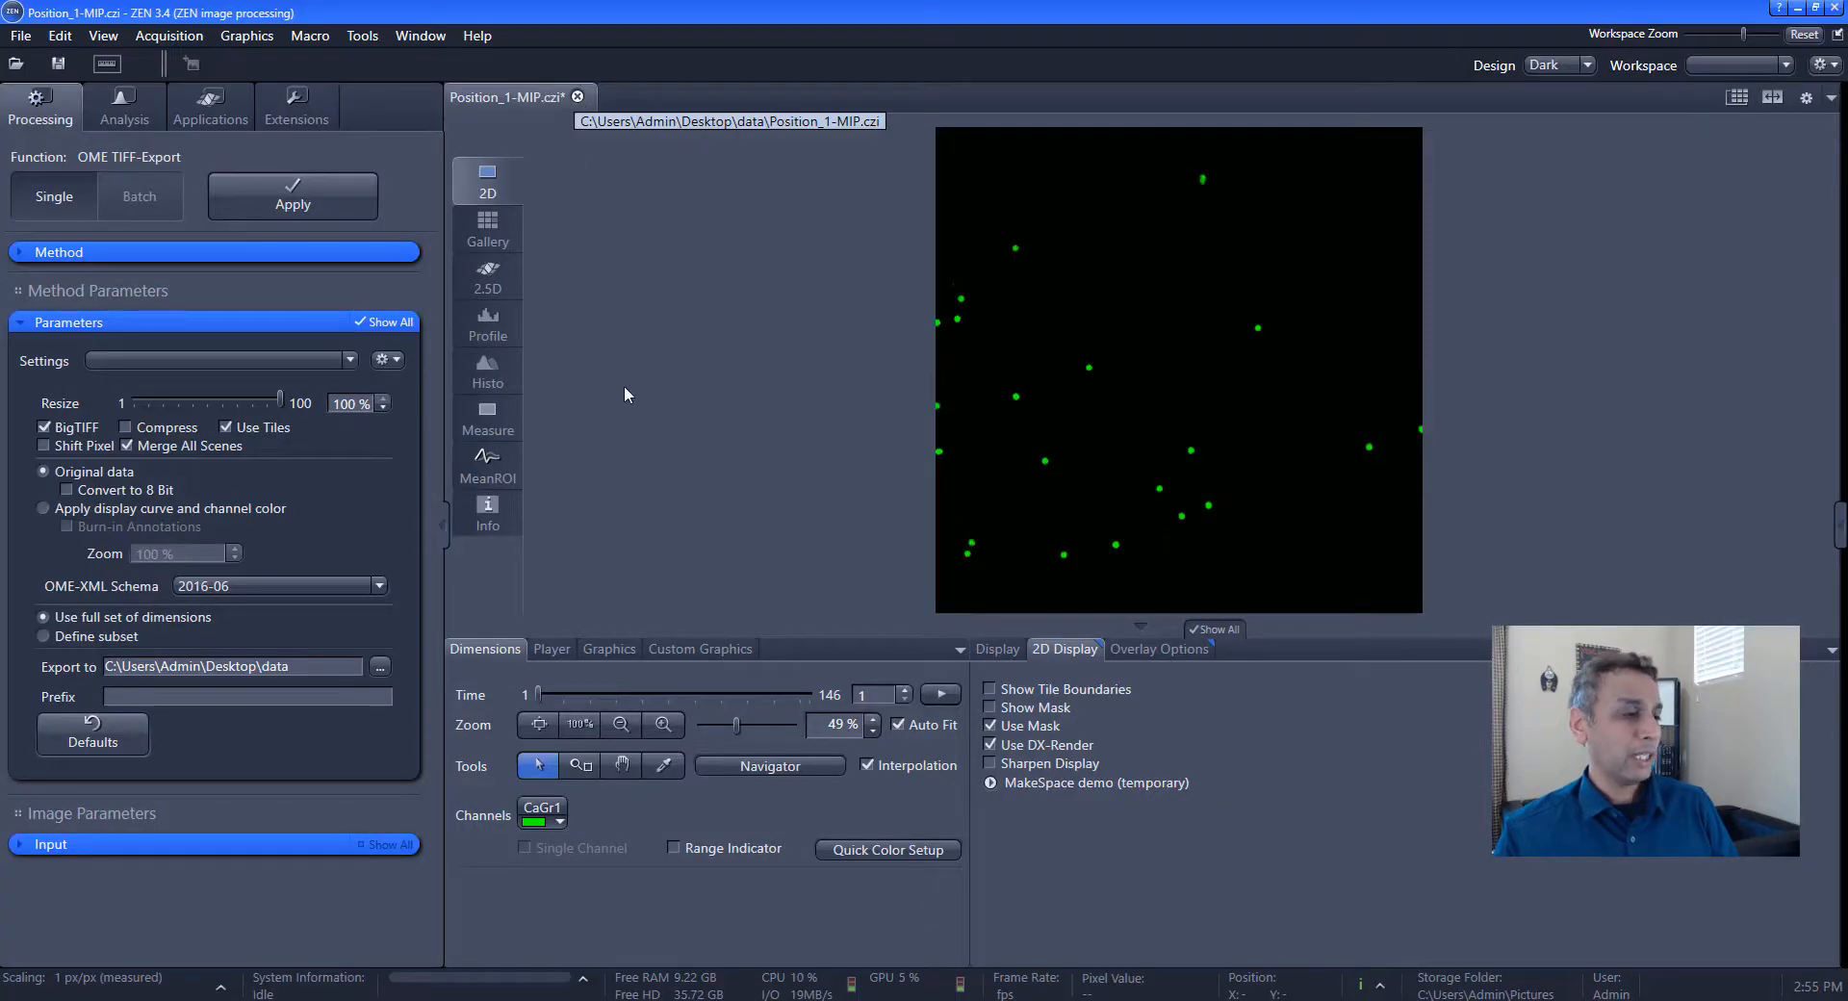
Open Position_1-MIP-Analyze to Label Image-02.ome.tiff from the data folder in ZEN and compare it with Position_1-MIP.czi
key("alt+Tab")
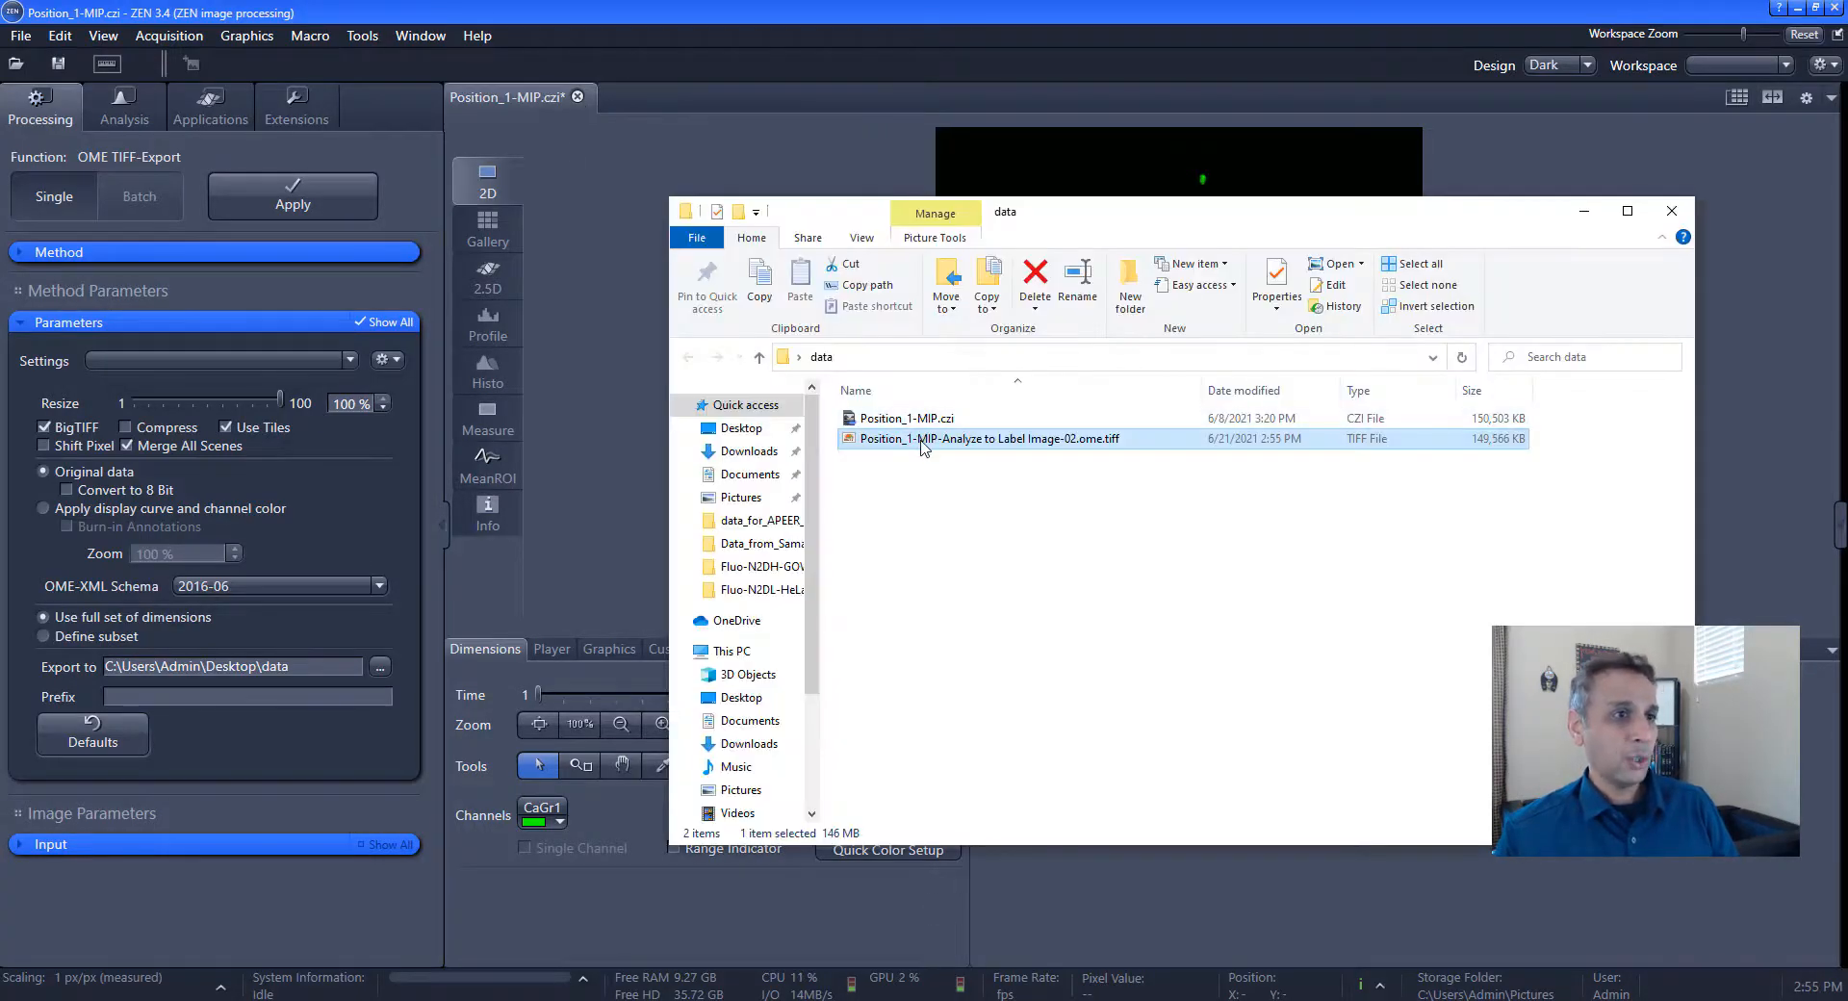
left_click_drag(599, 410, 599, 410)
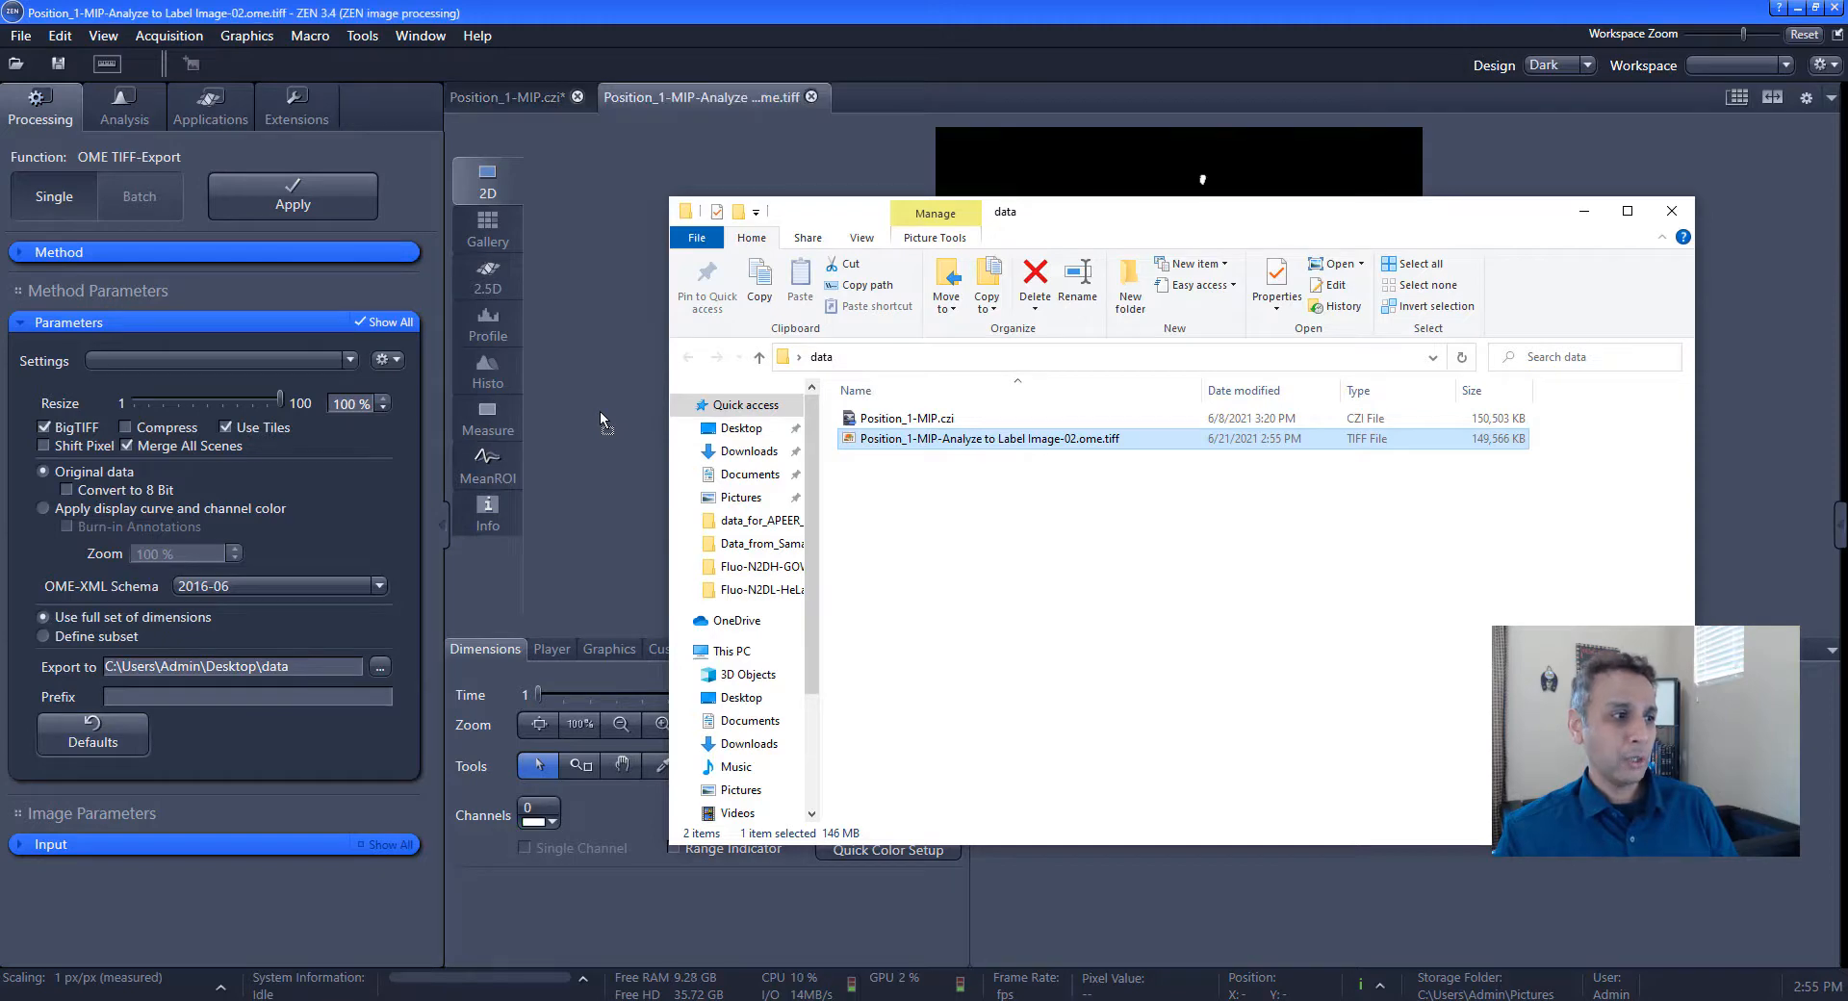
left_click_drag(542, 701, 506, 714)
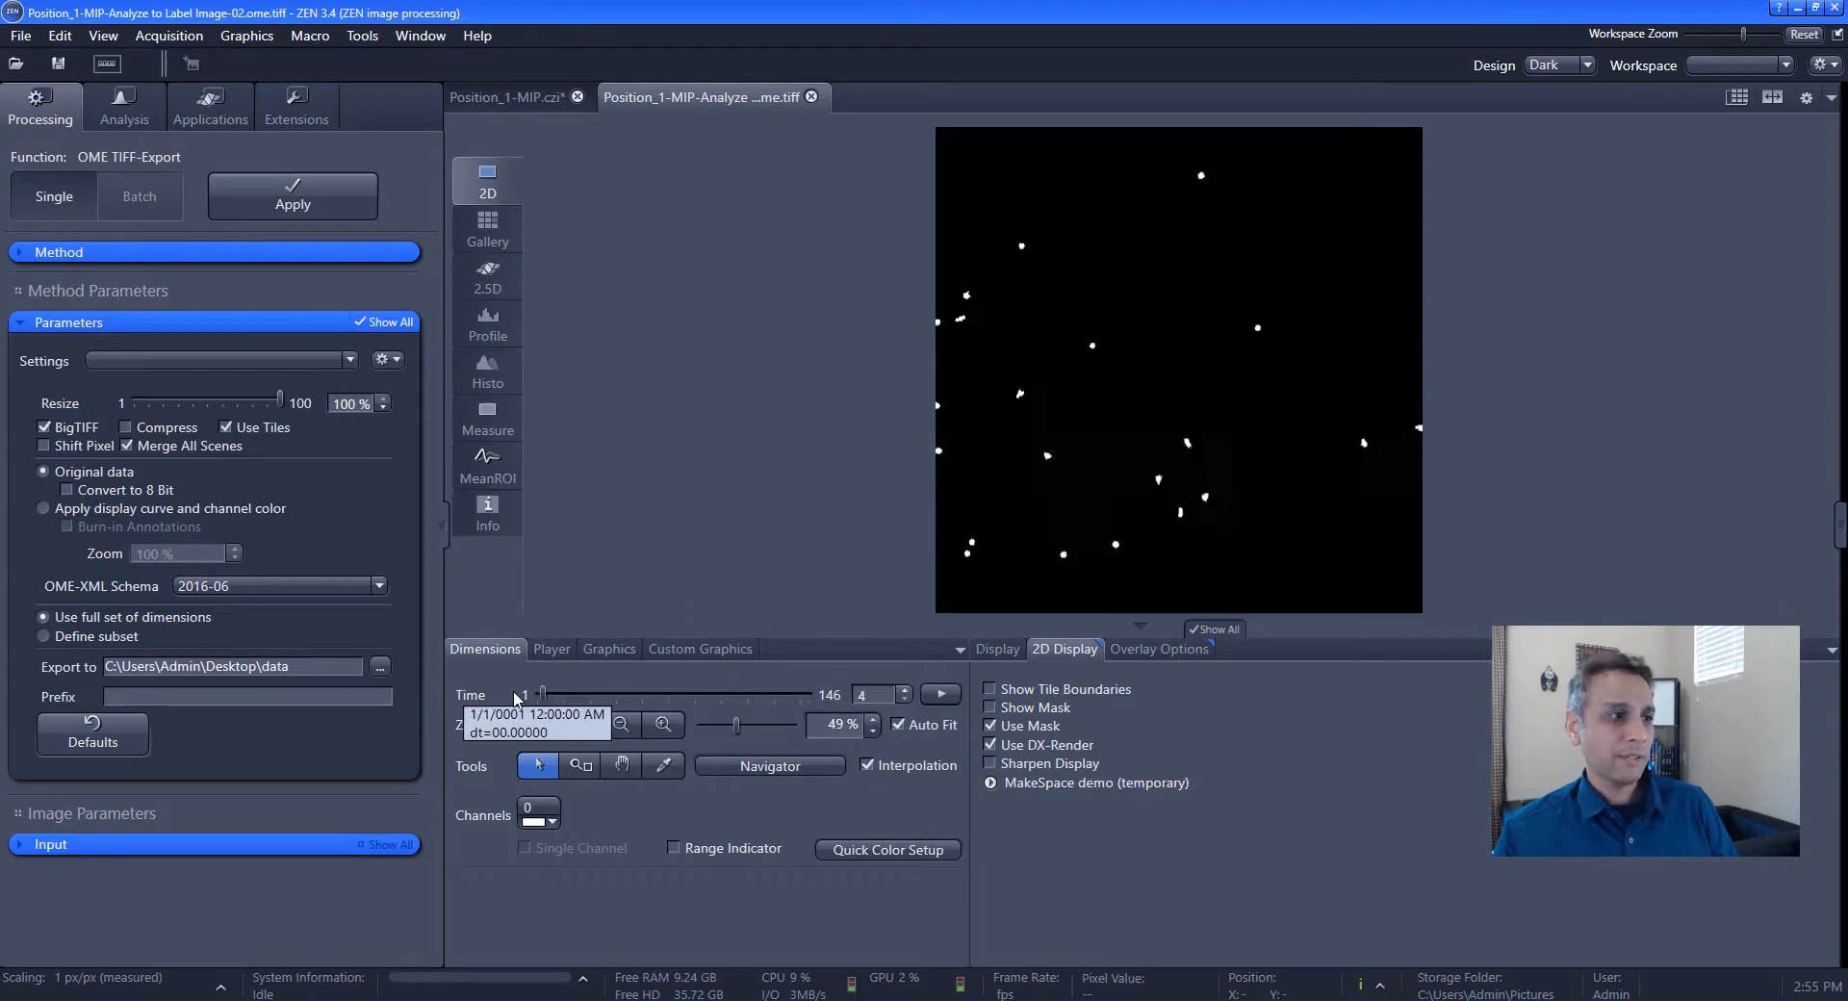
left_click(527, 95)
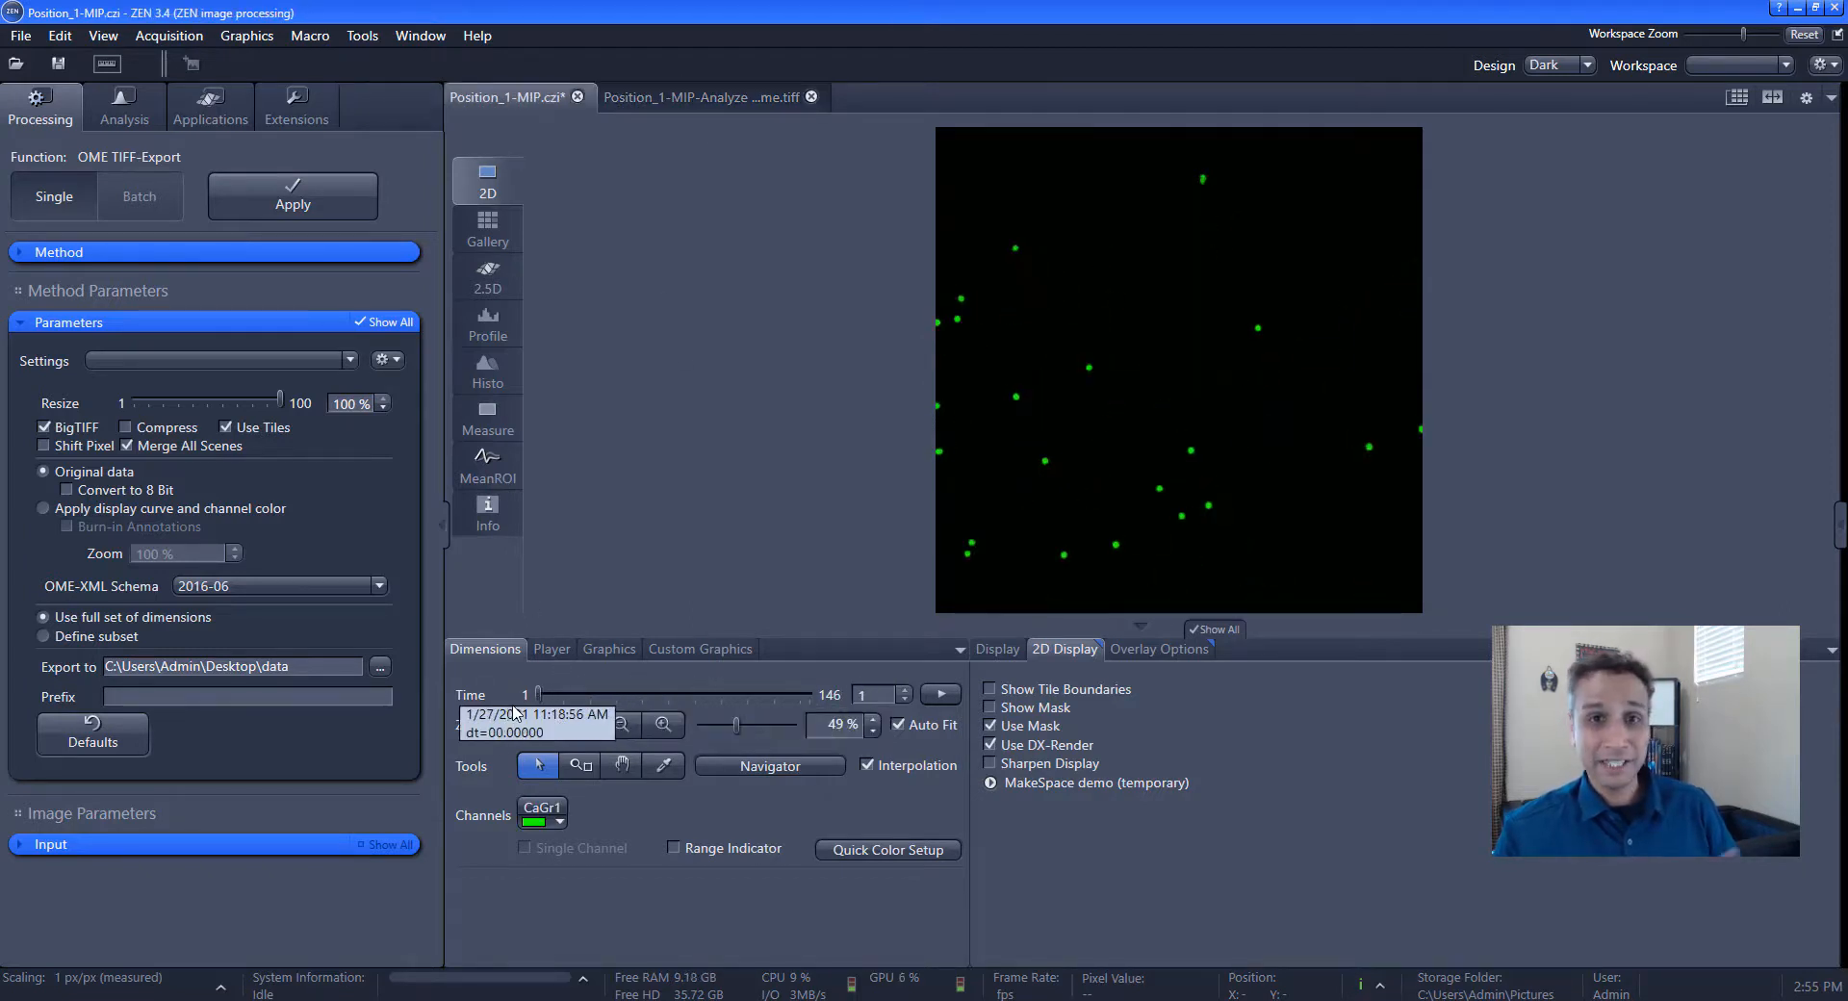
left_click(747, 100)
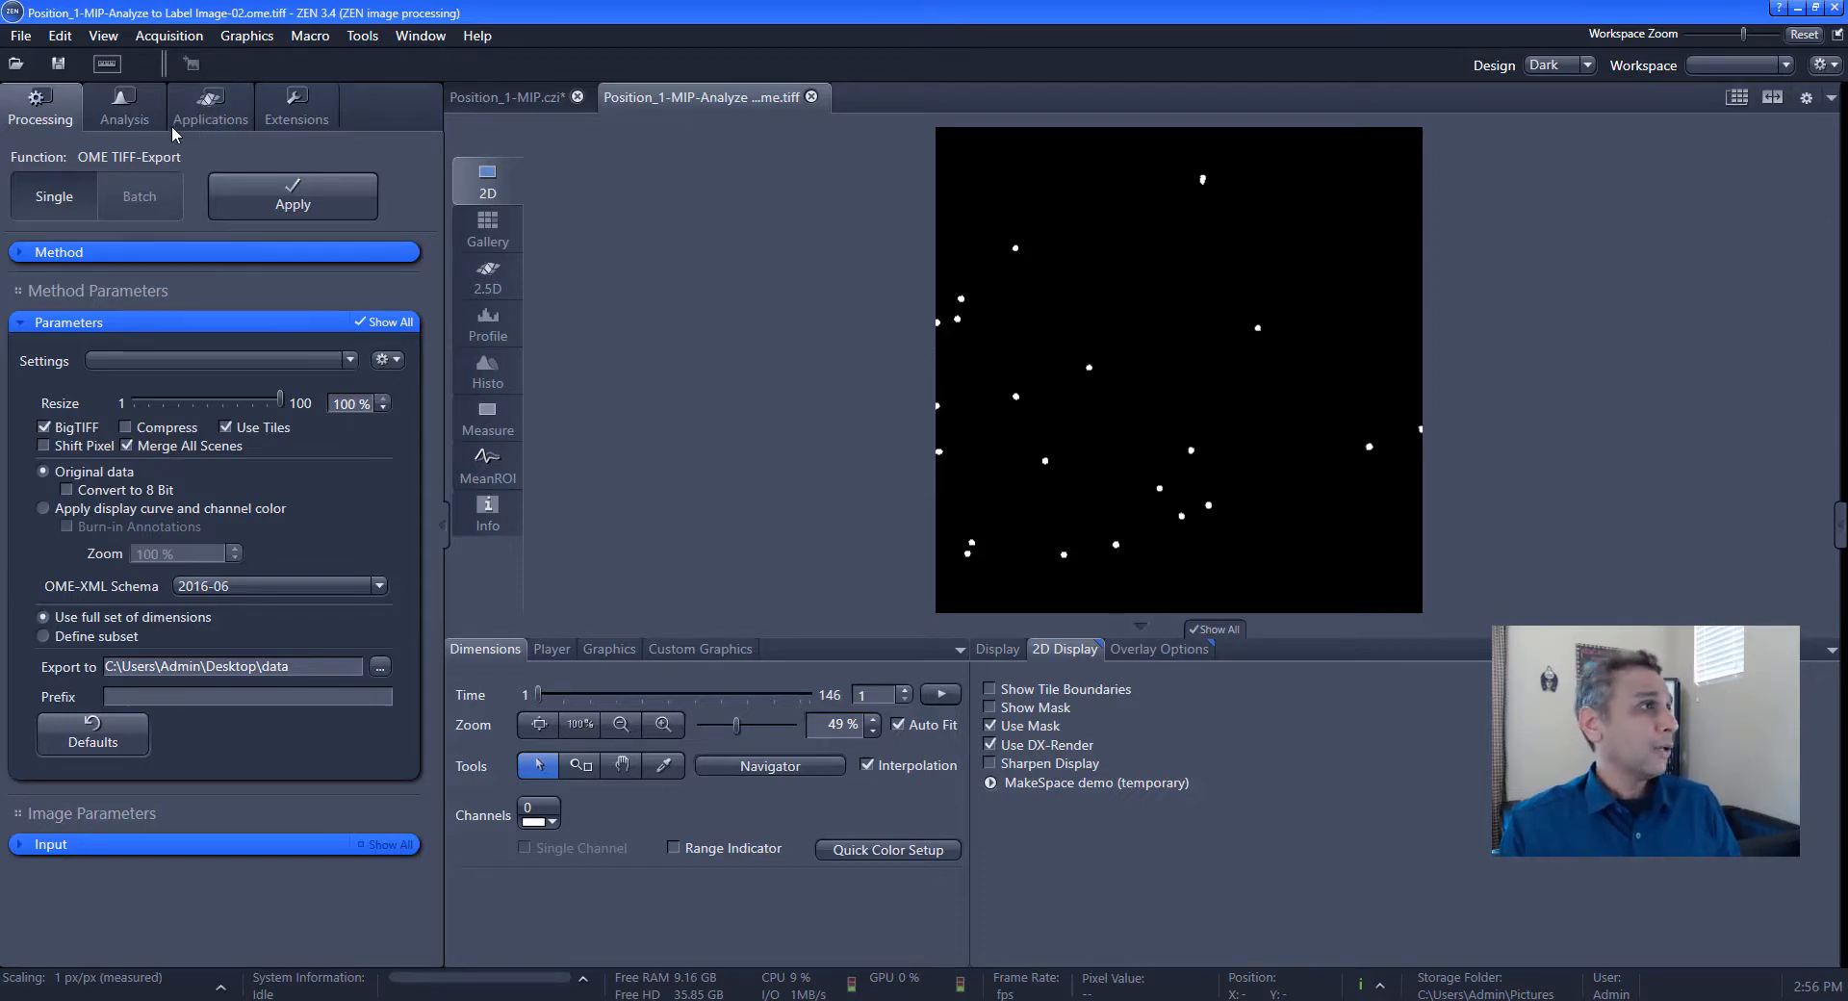
Select Blob tracking as the module for APEER On-Site execution and review its default parameters
left_click(203, 121)
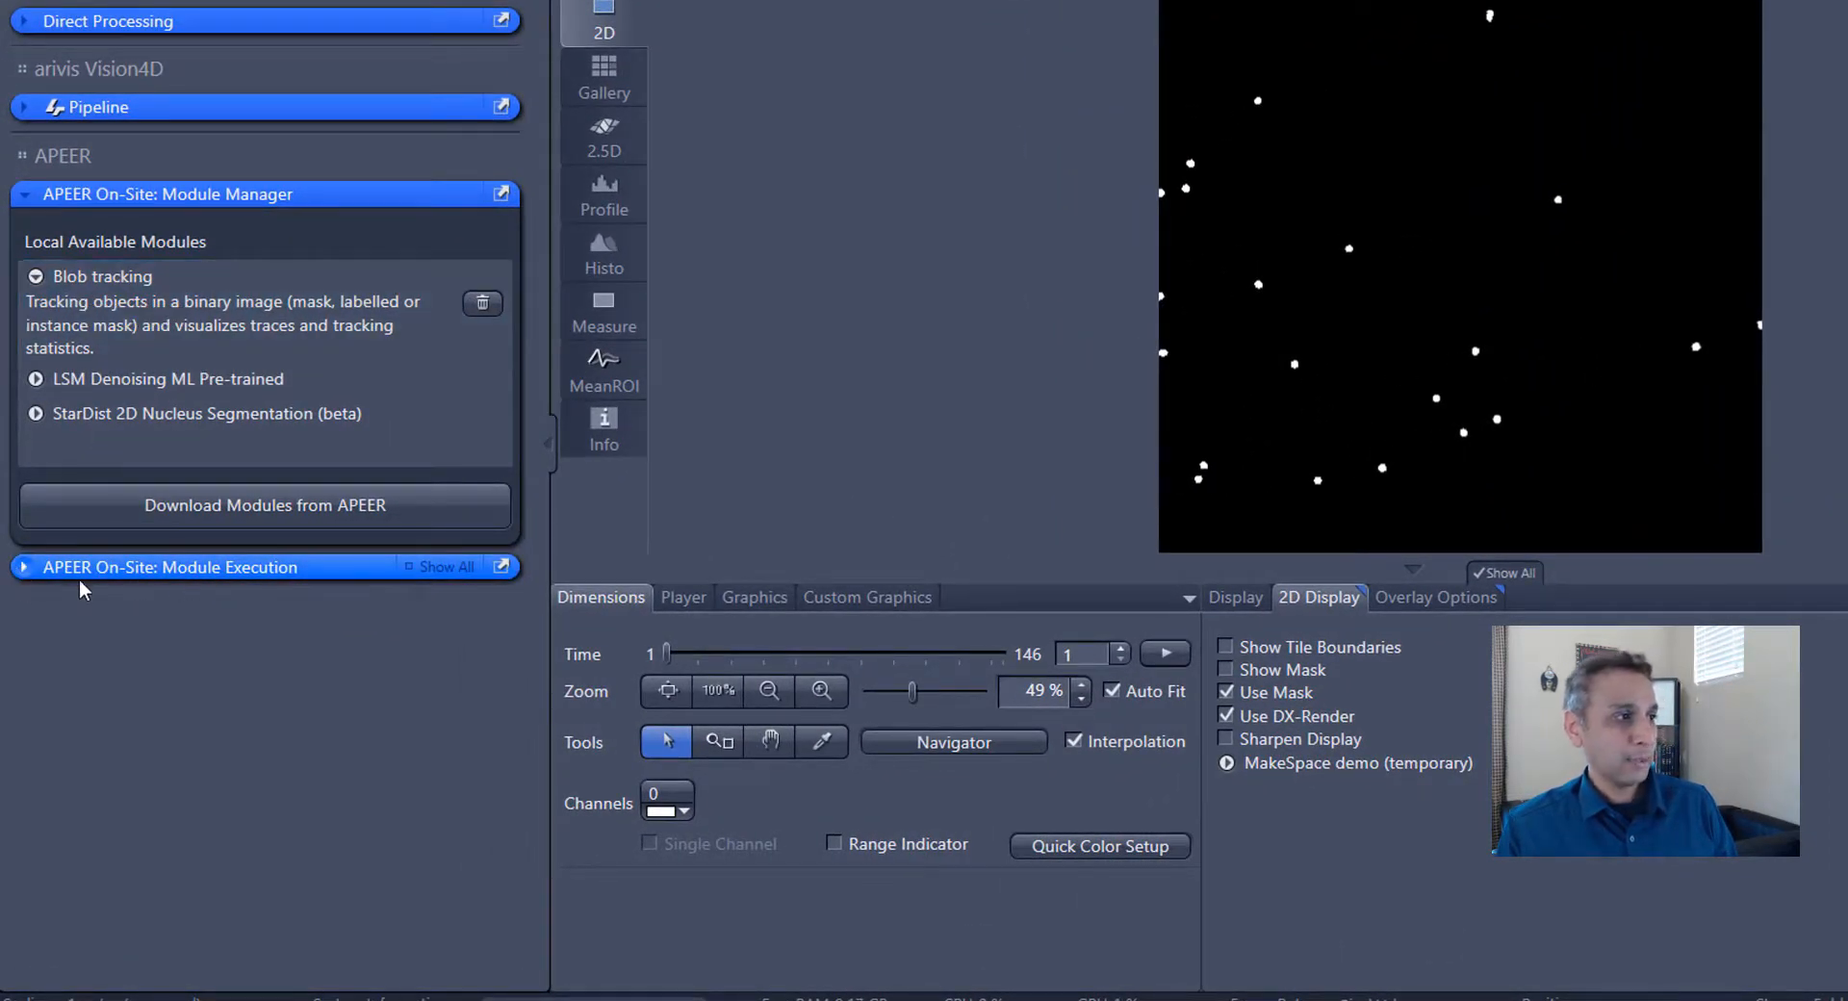
left_click(23, 570)
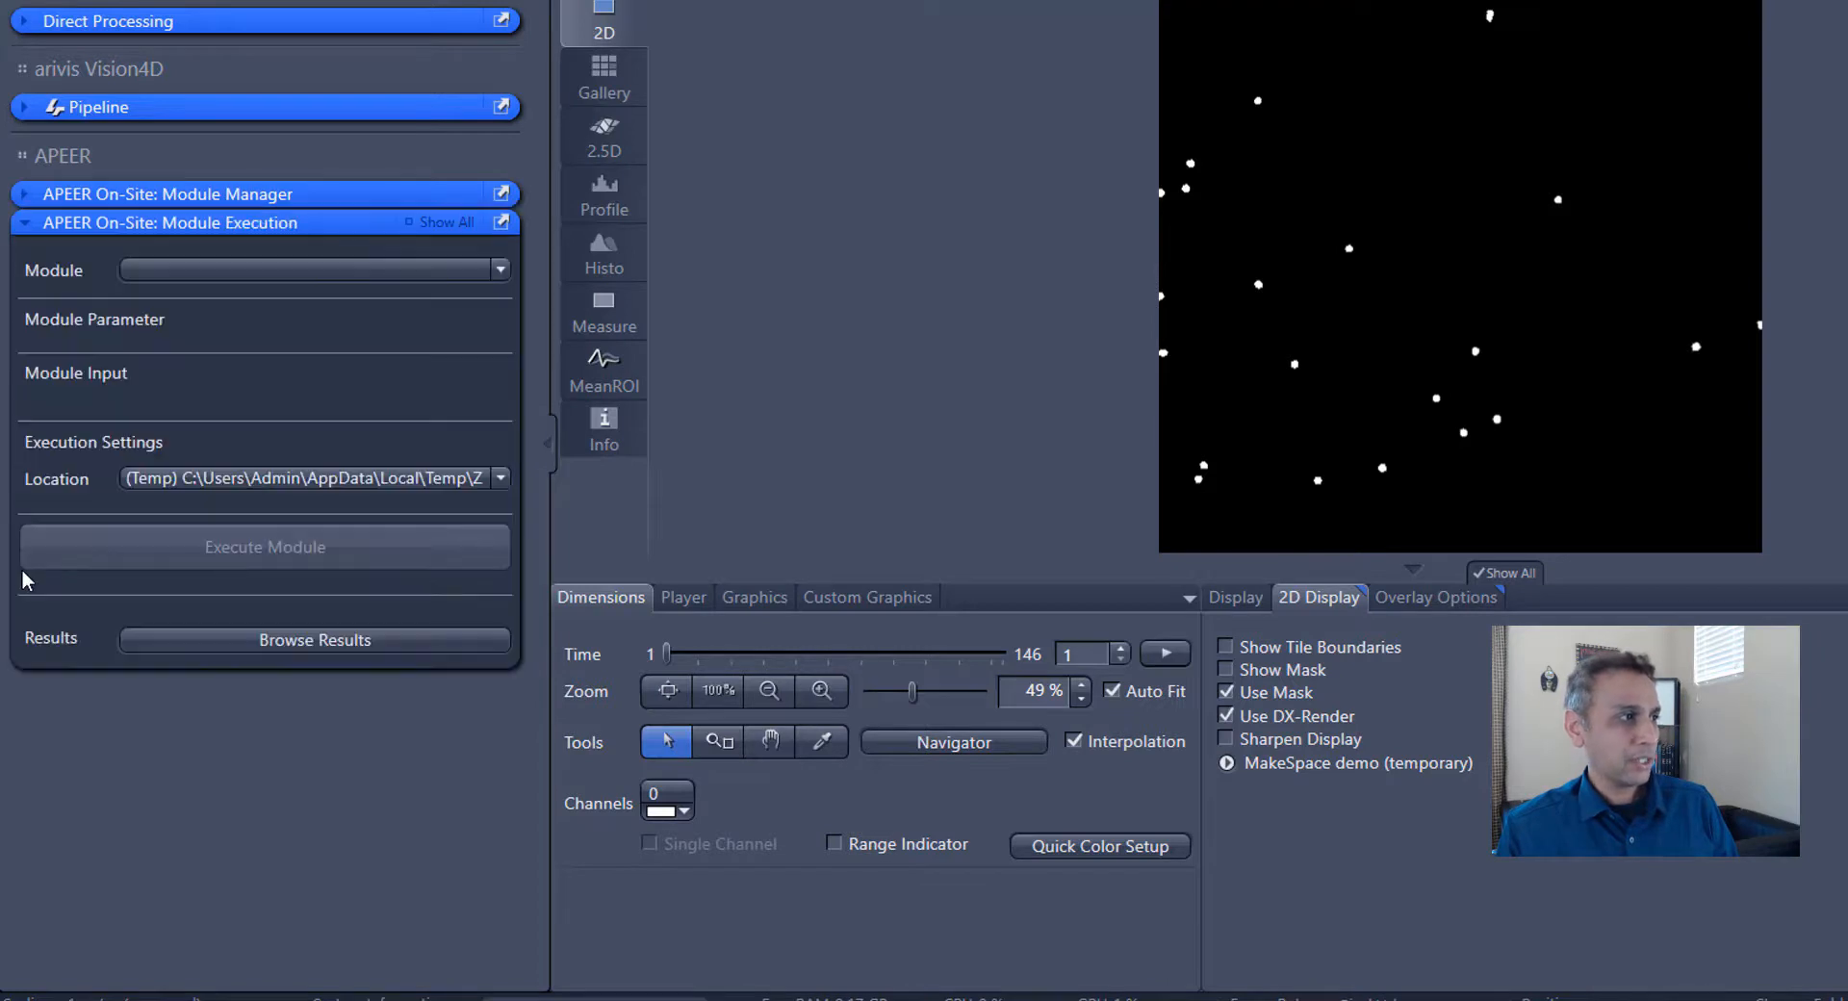
left_click(326, 260)
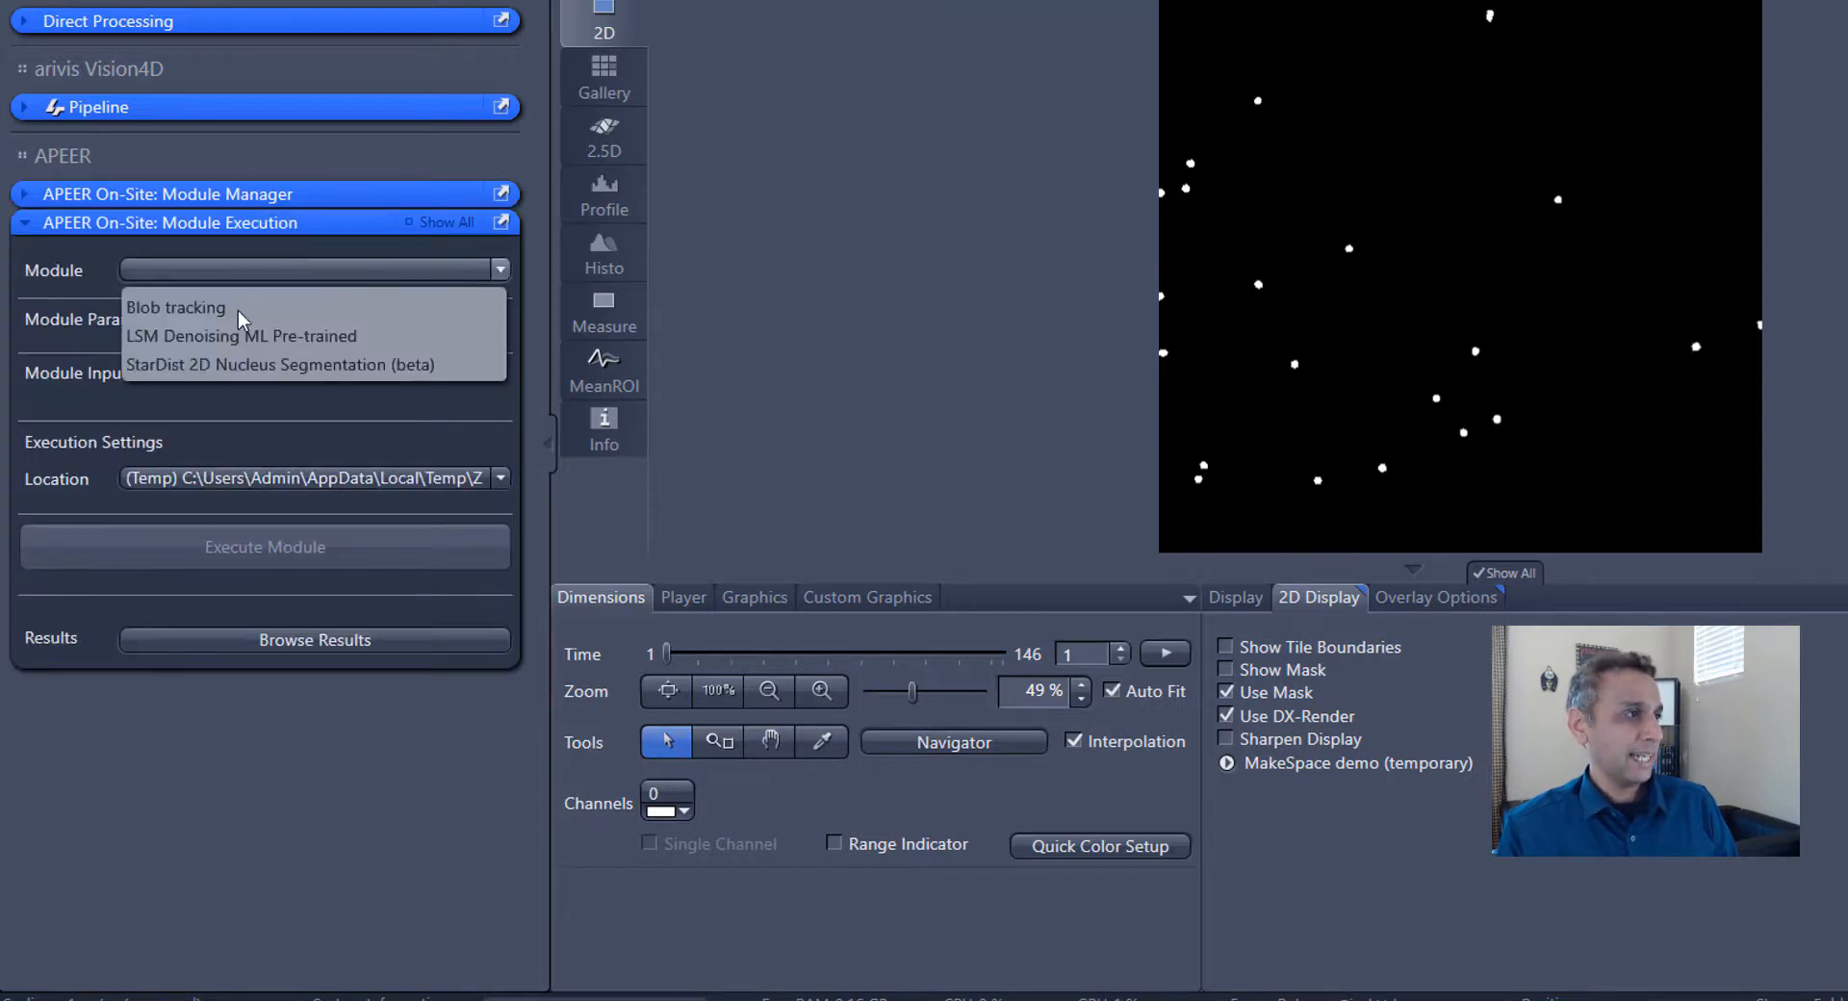
left_click(165, 309)
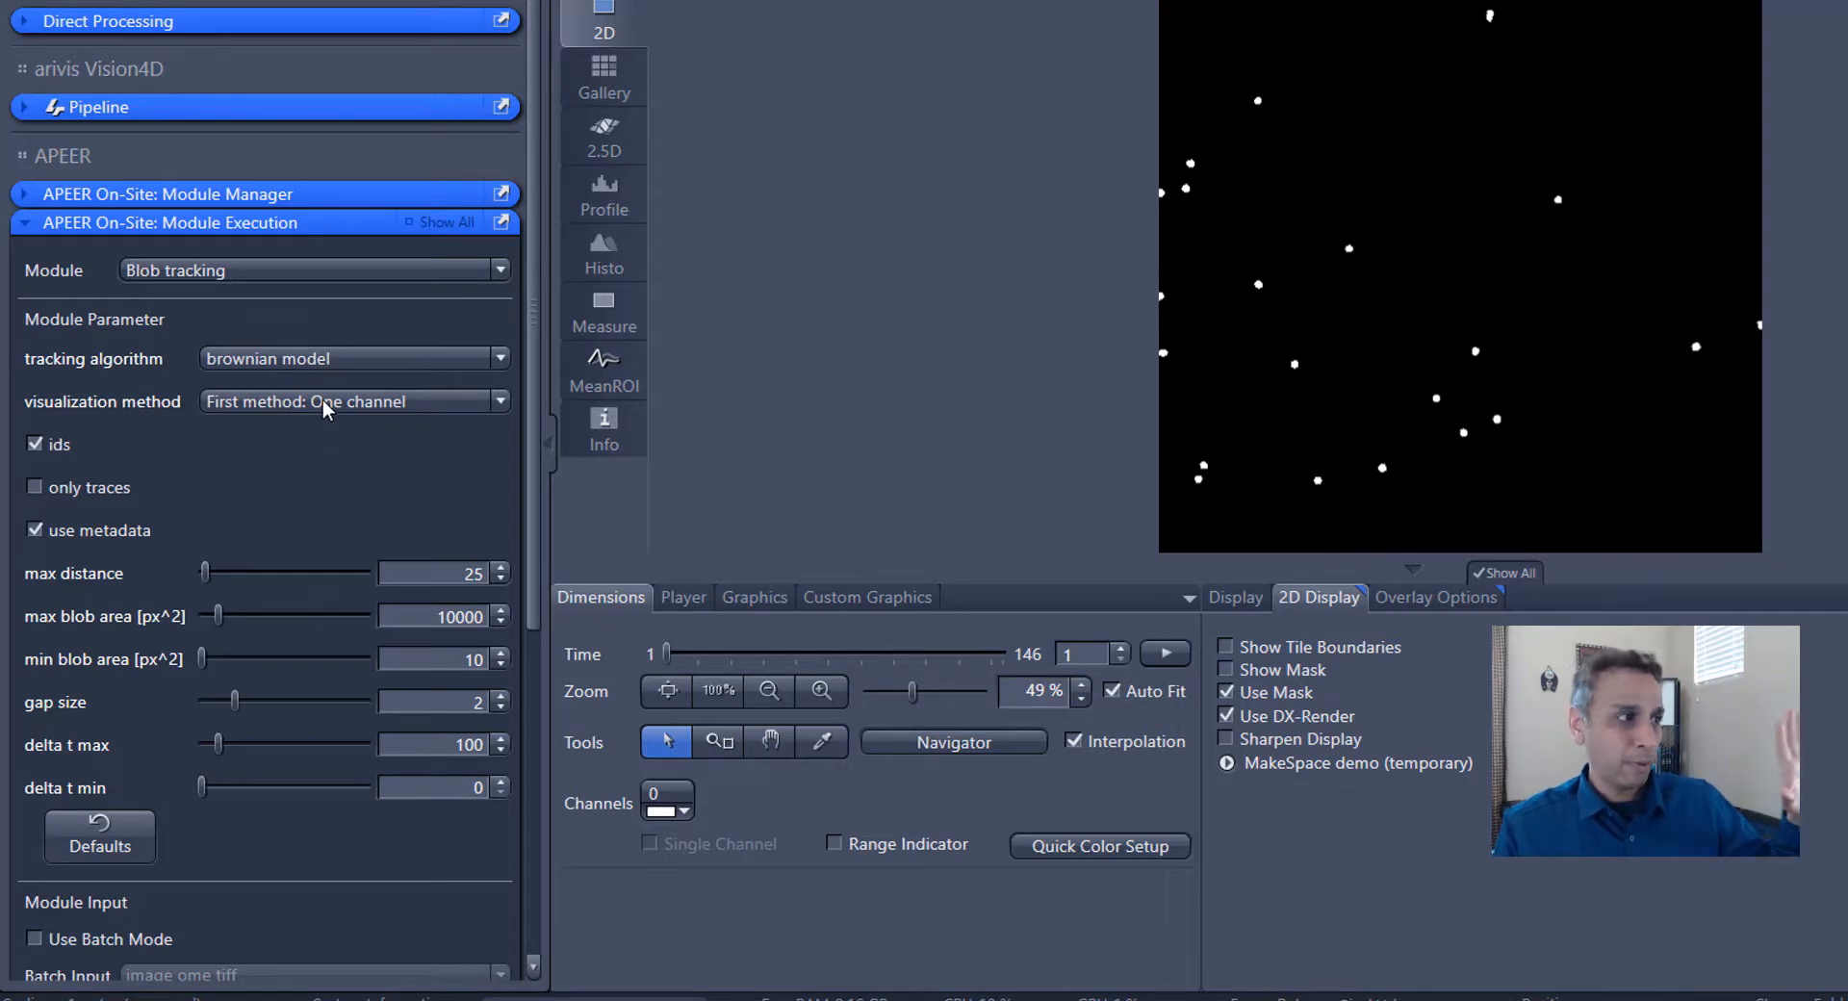
scroll(281, 485, "down", 1)
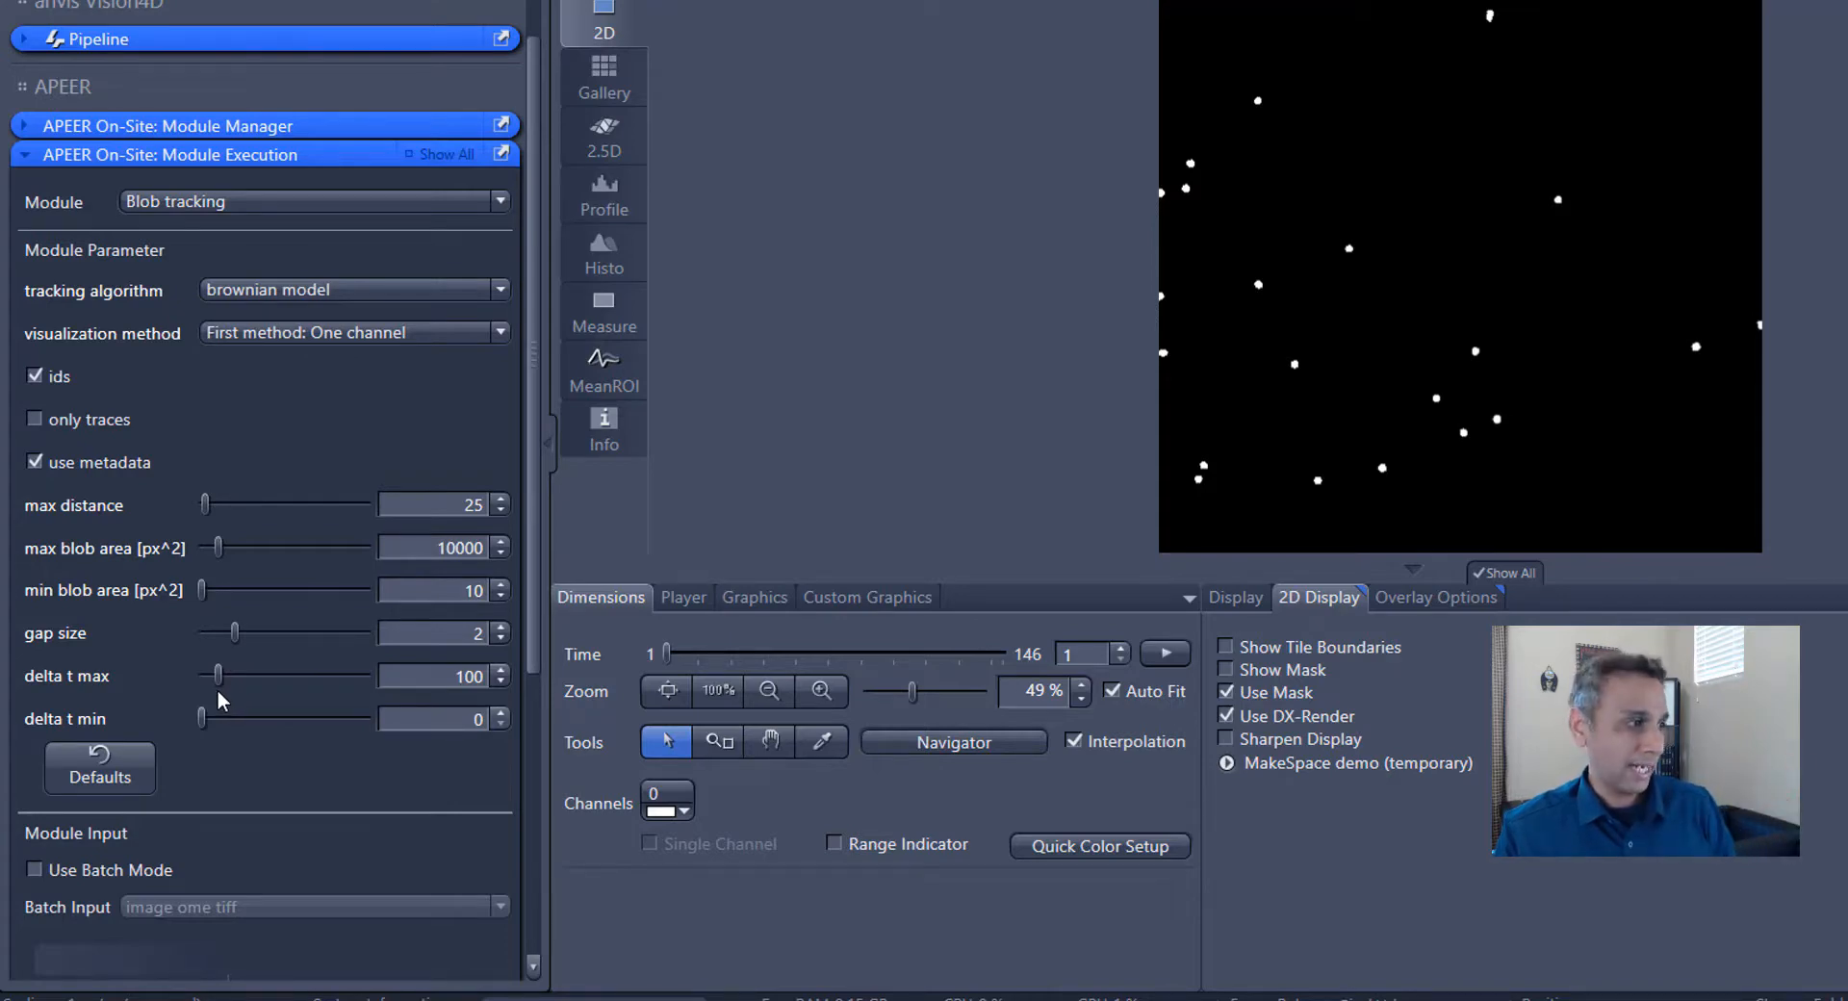
scroll(222, 699, "down", 3)
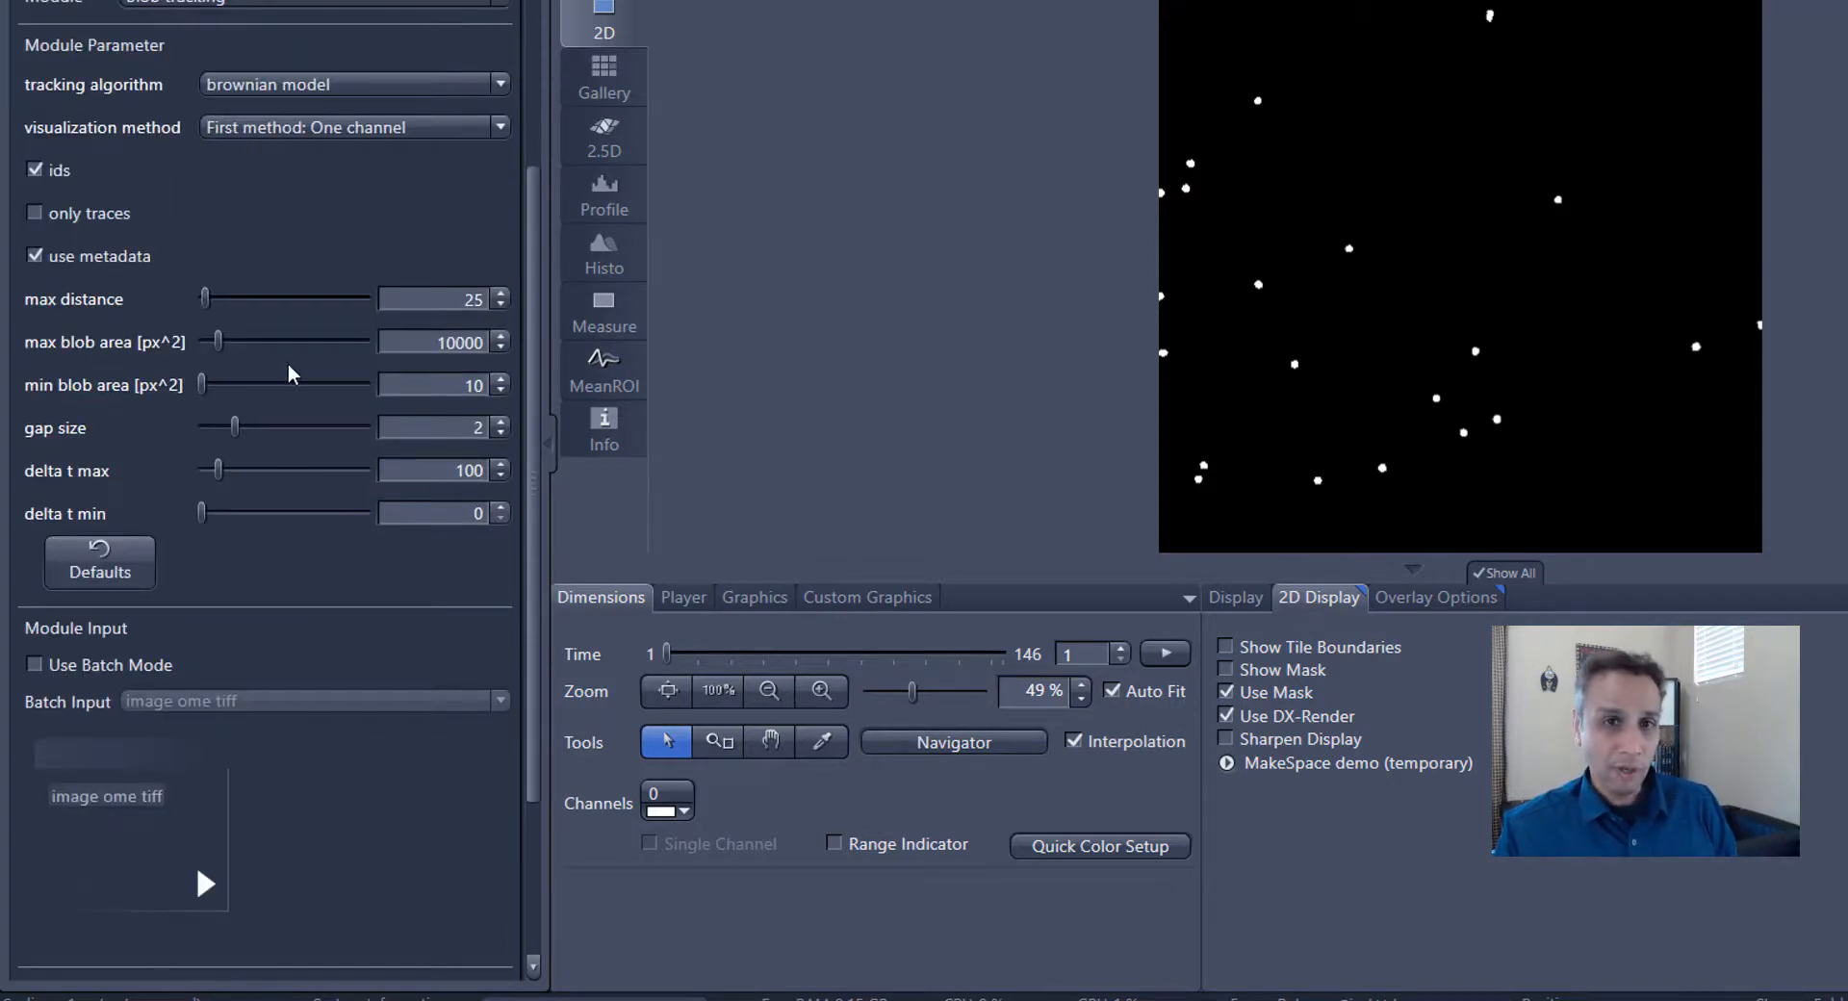
Use the exported label image OME TIFF as the Blob tracking input and execute the module
left_click(138, 828)
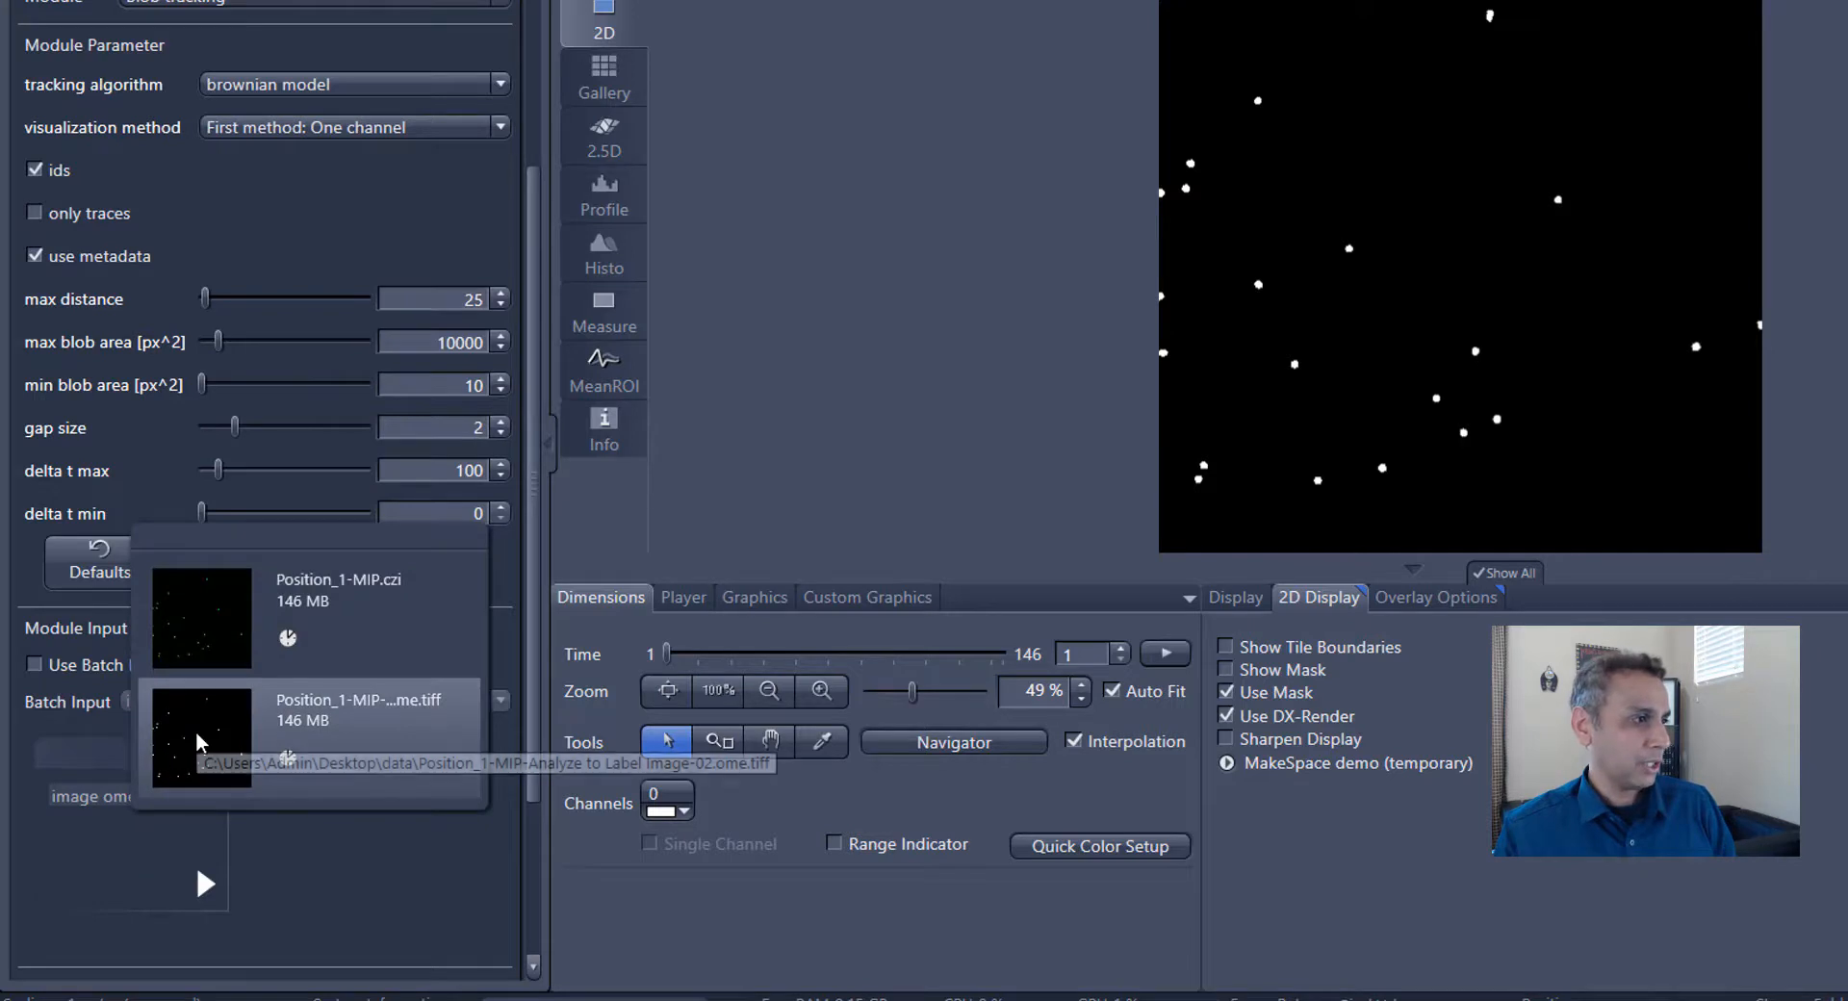
left_click(194, 731)
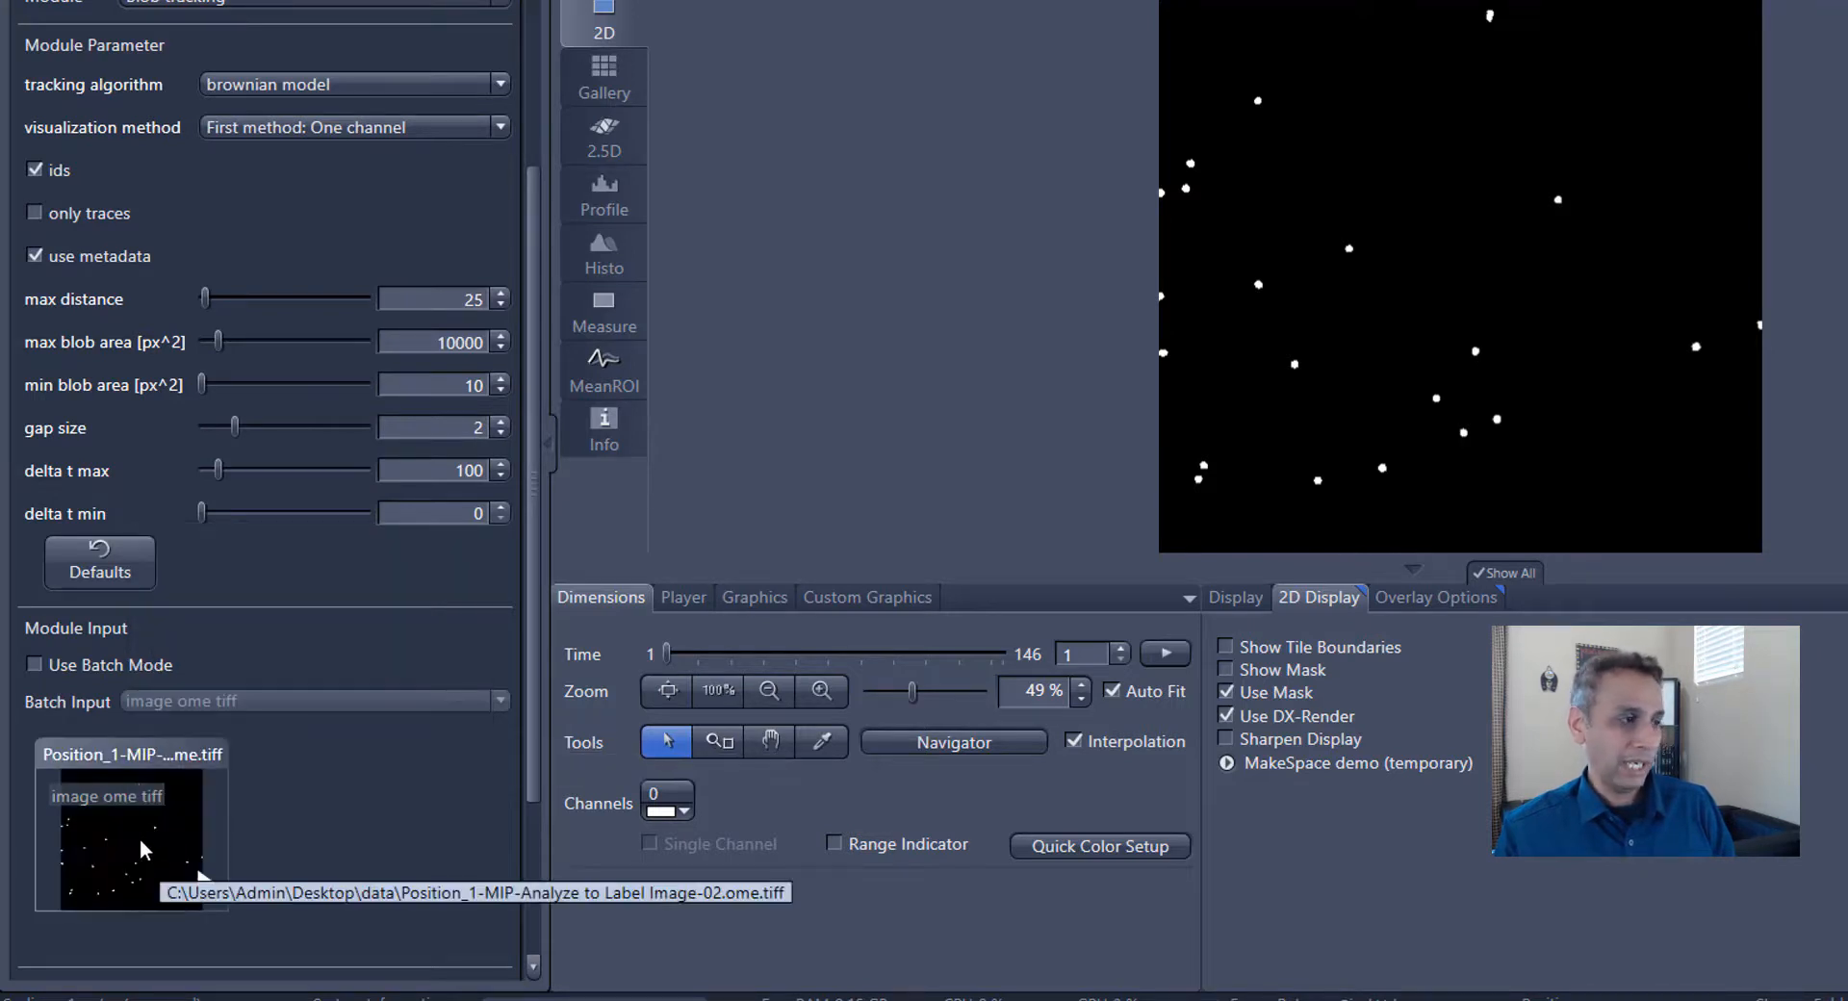
scroll(332, 826, "up", 1)
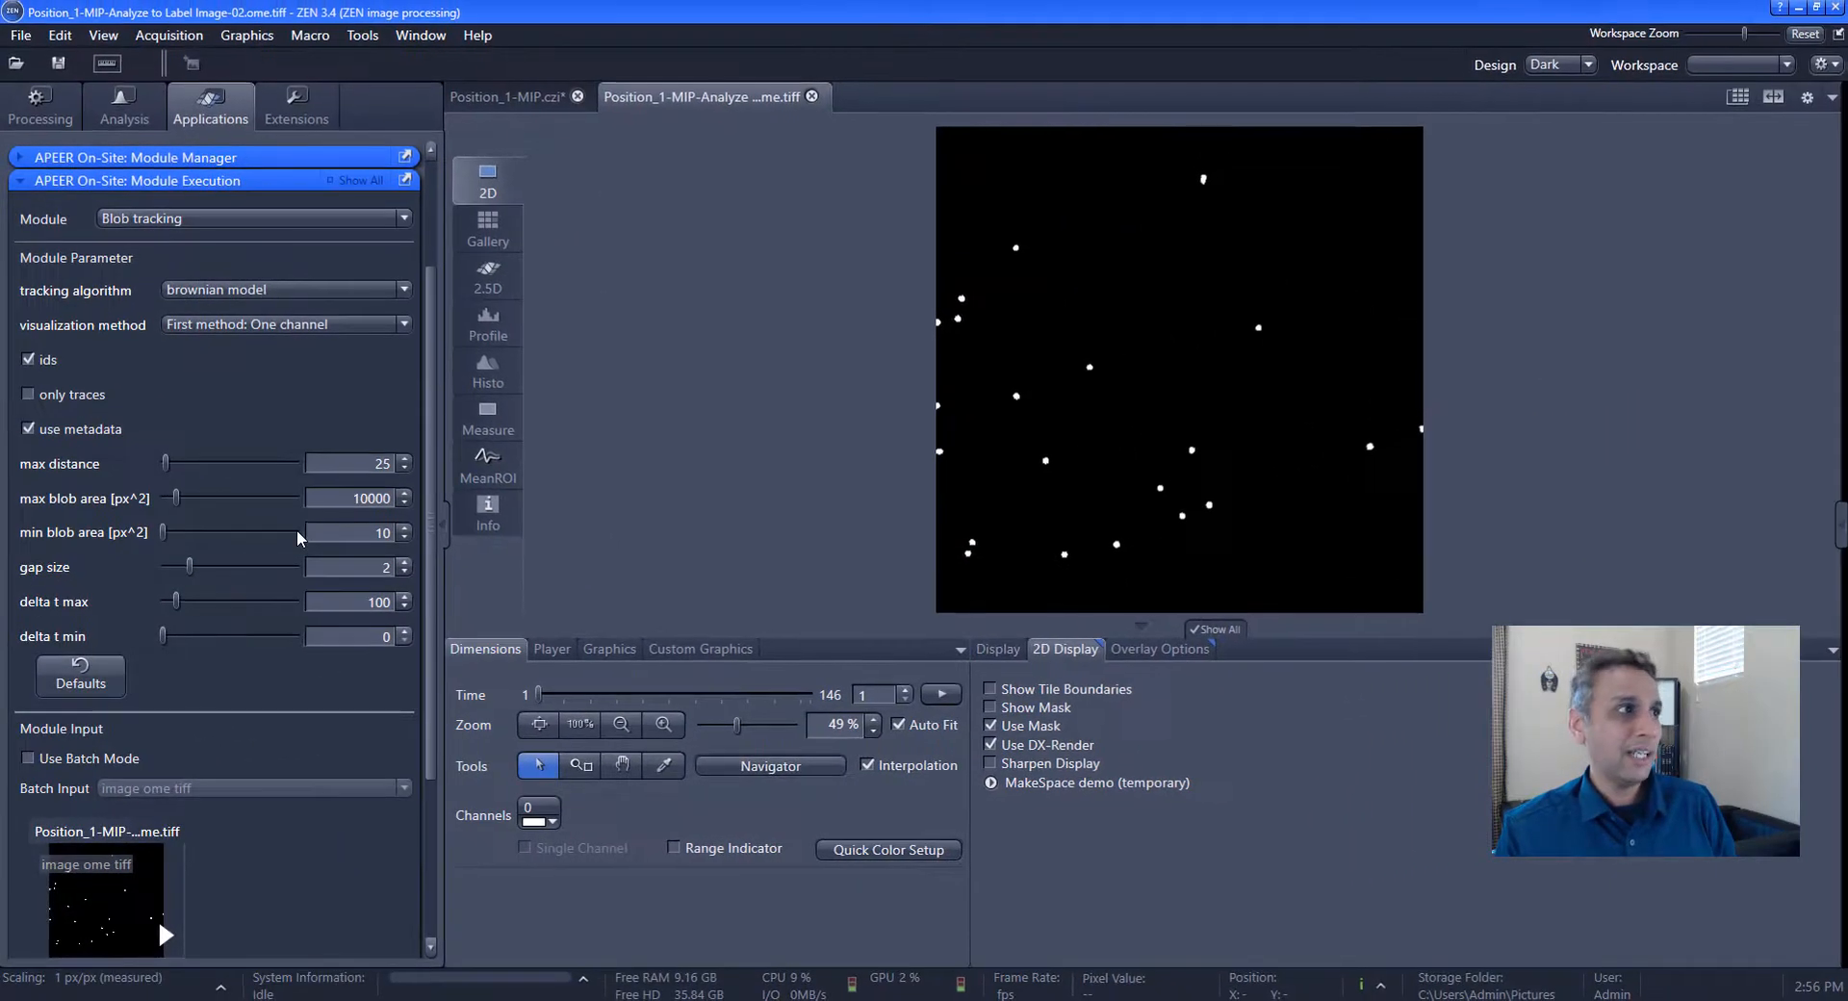
scroll(347, 771, "down", 3)
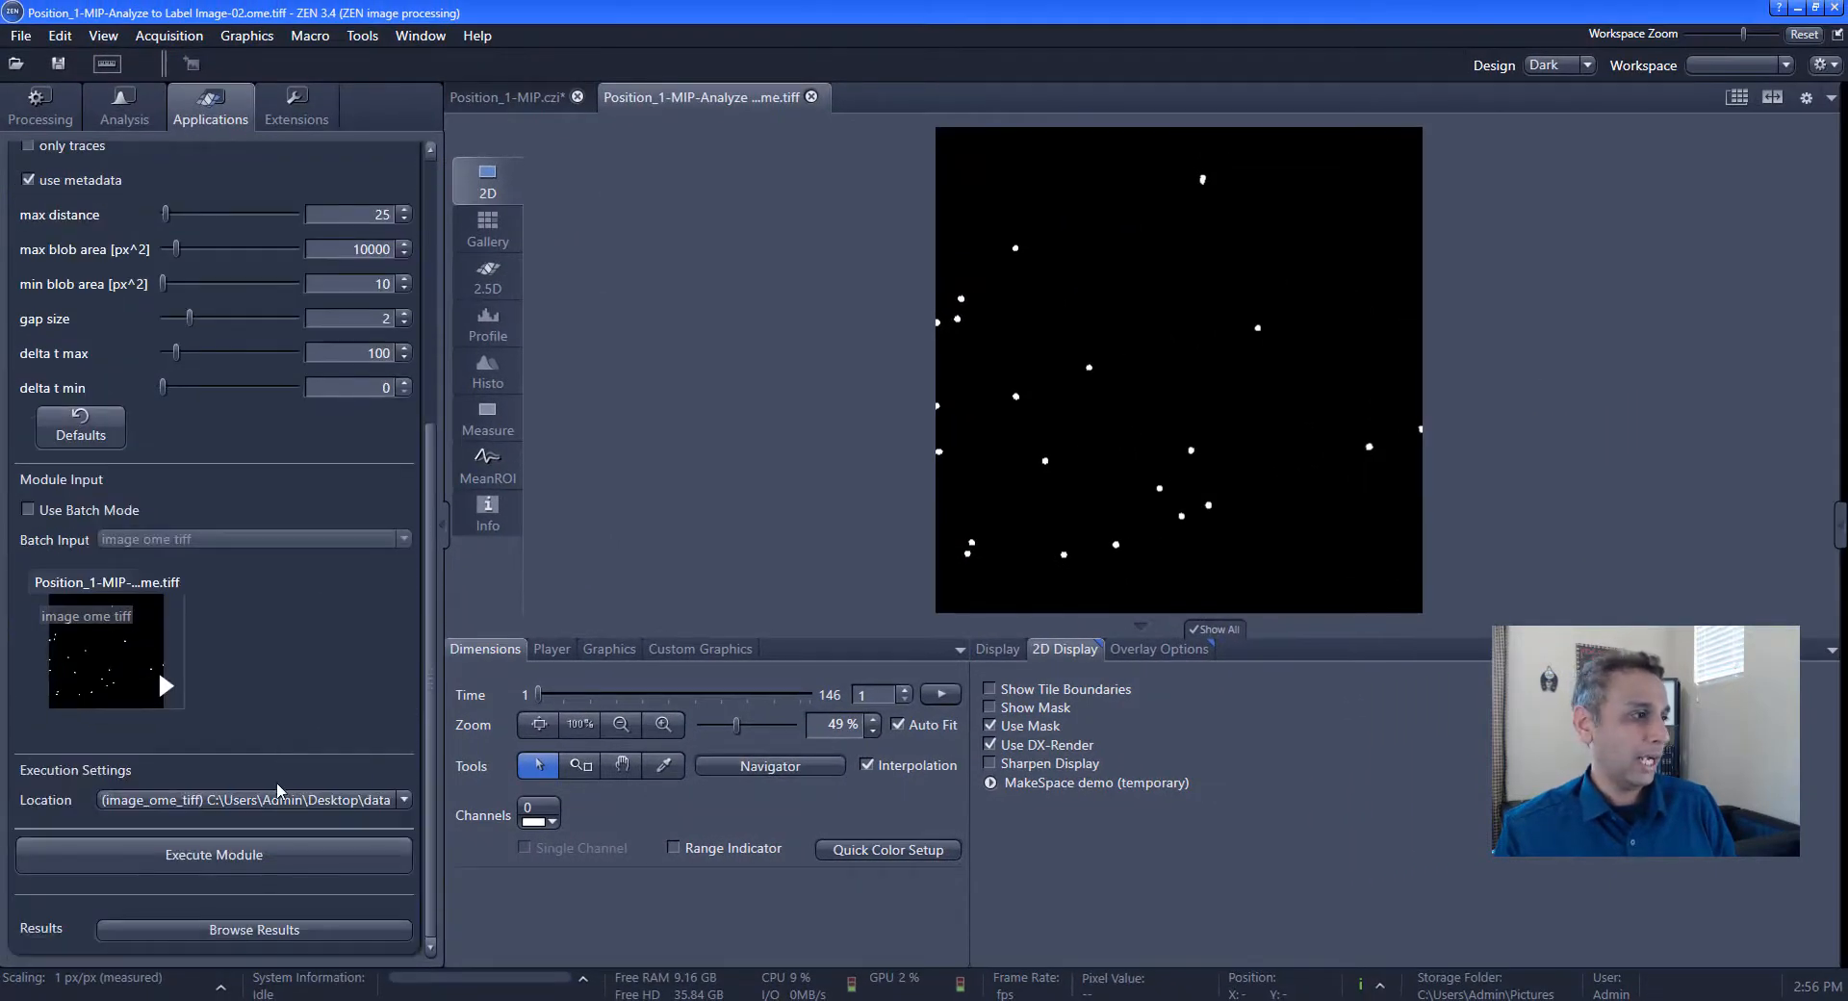
left_click(197, 855)
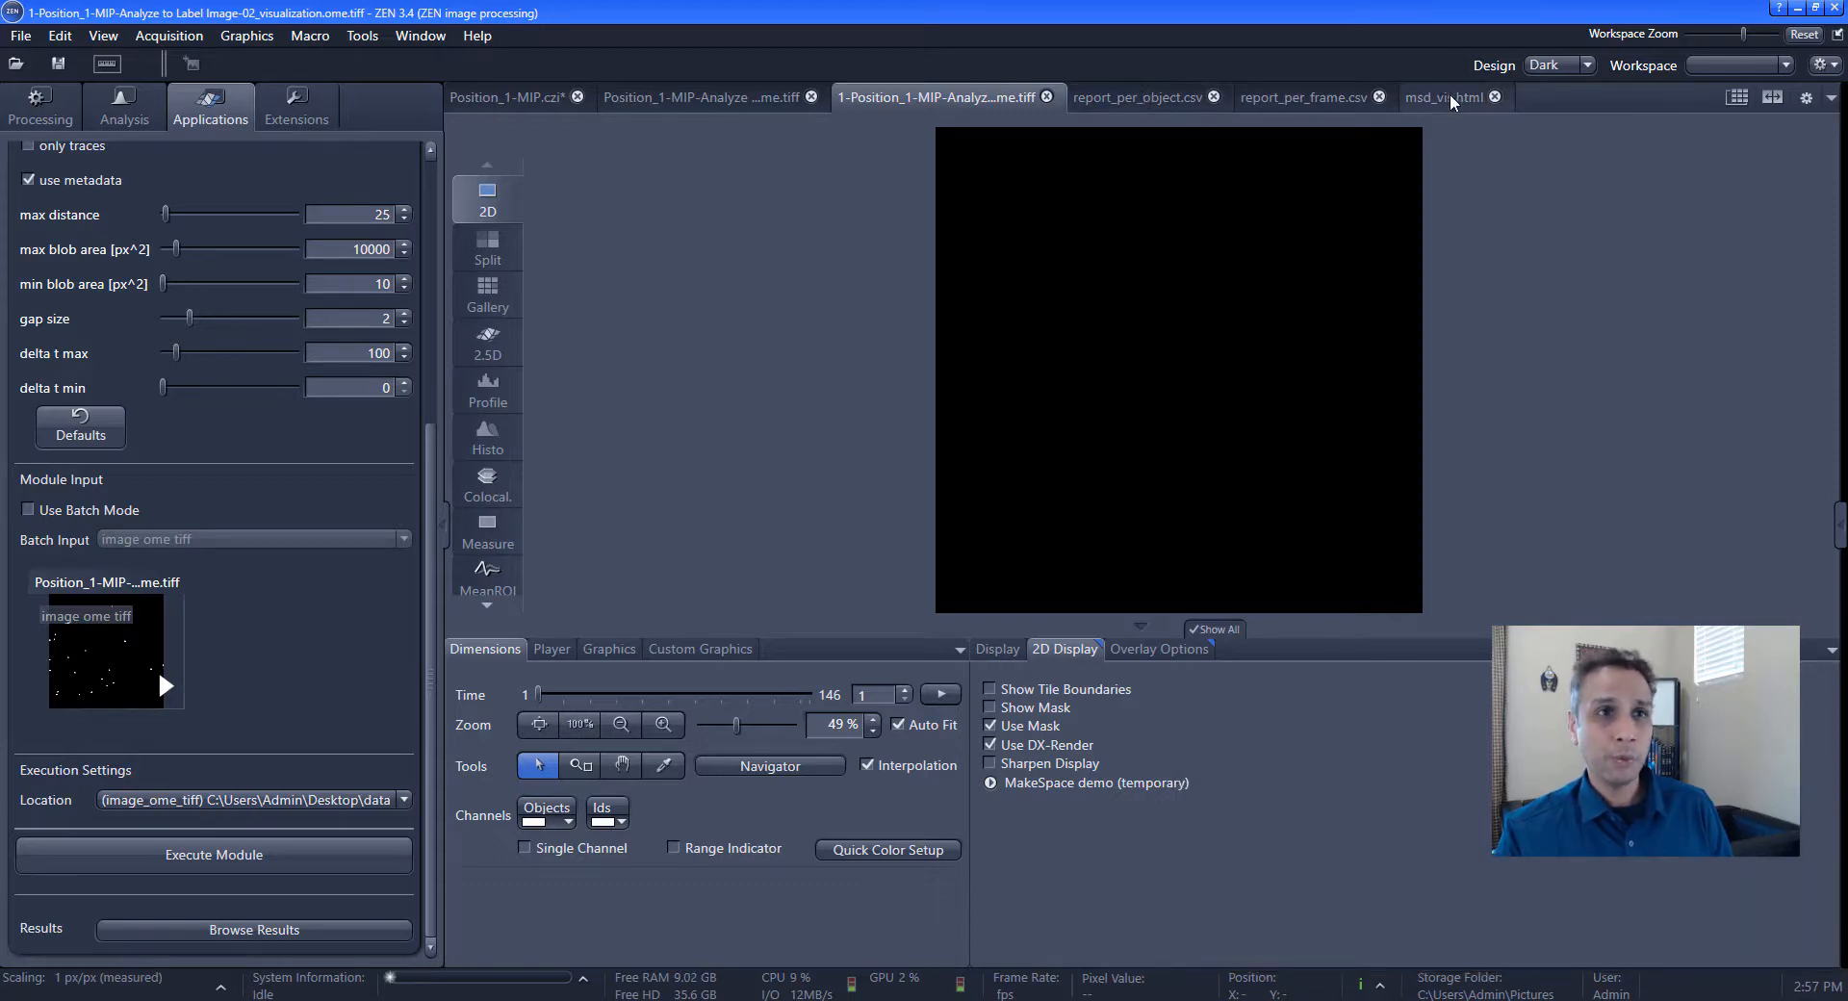
Inspect the Blob tracking output files in the Results_0001 folder, including the CSV reports and msd_vis.html, and return to ZEN
left_click(606, 999)
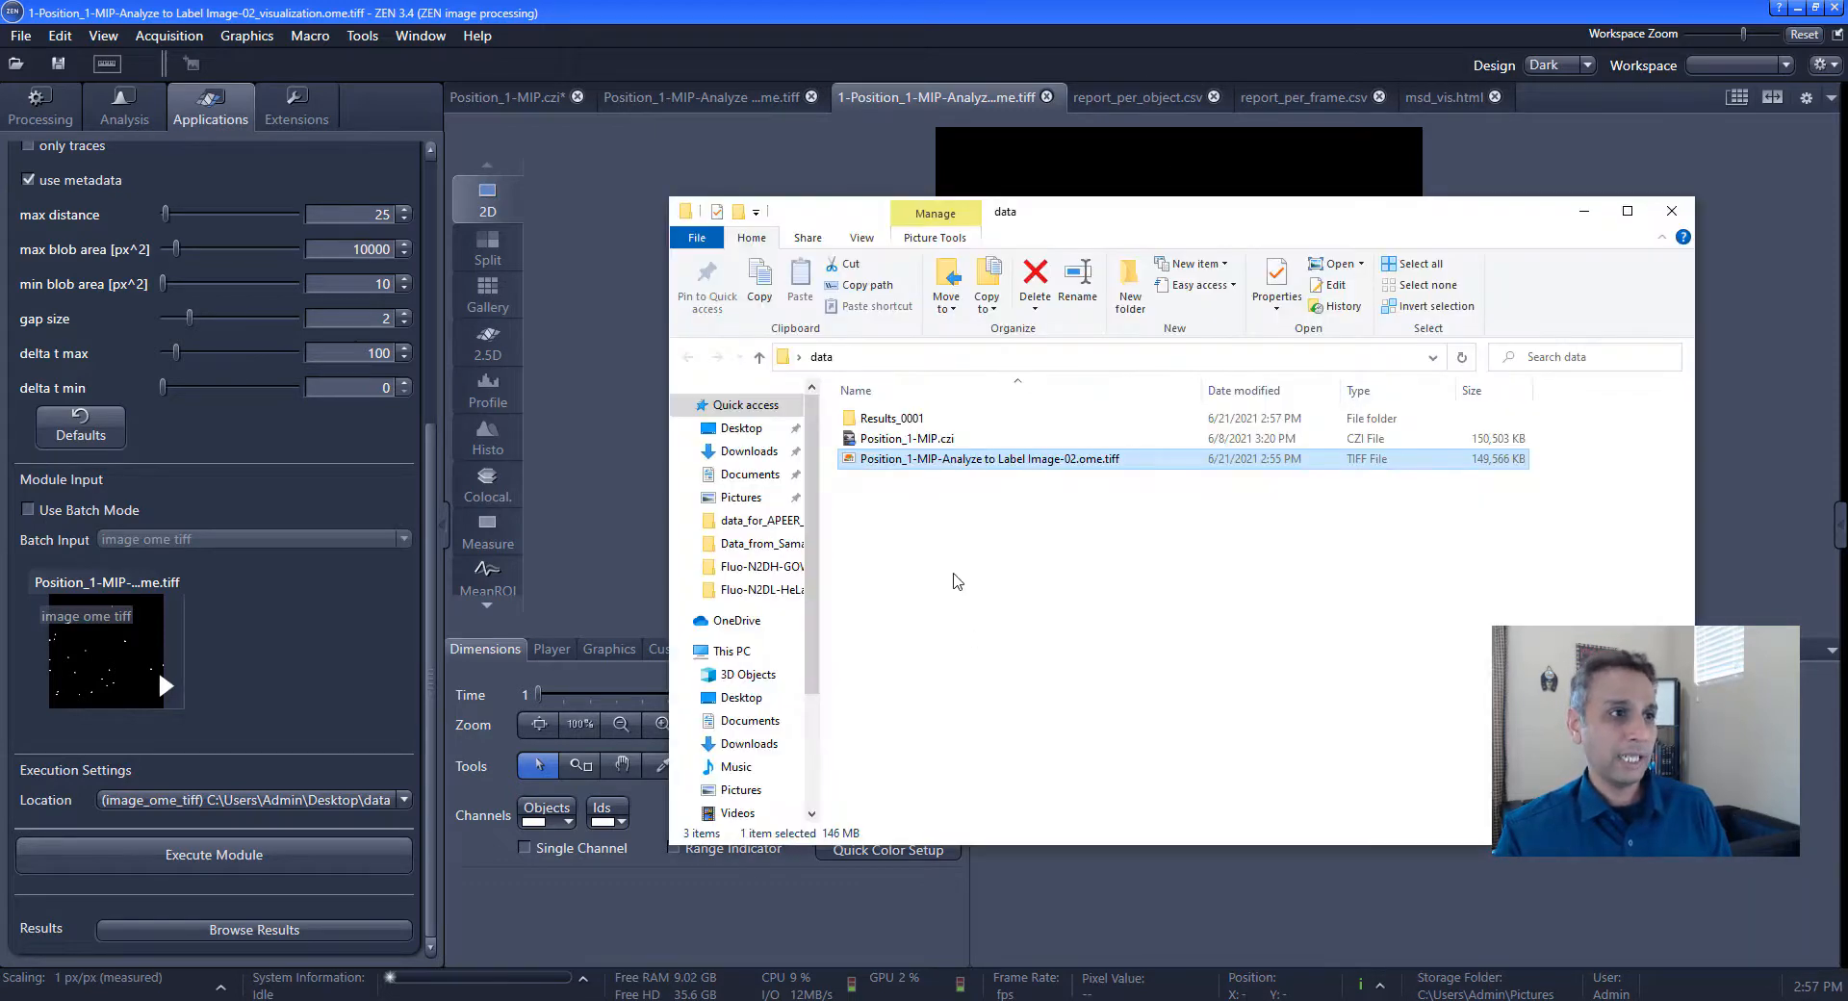
left_click(956, 525)
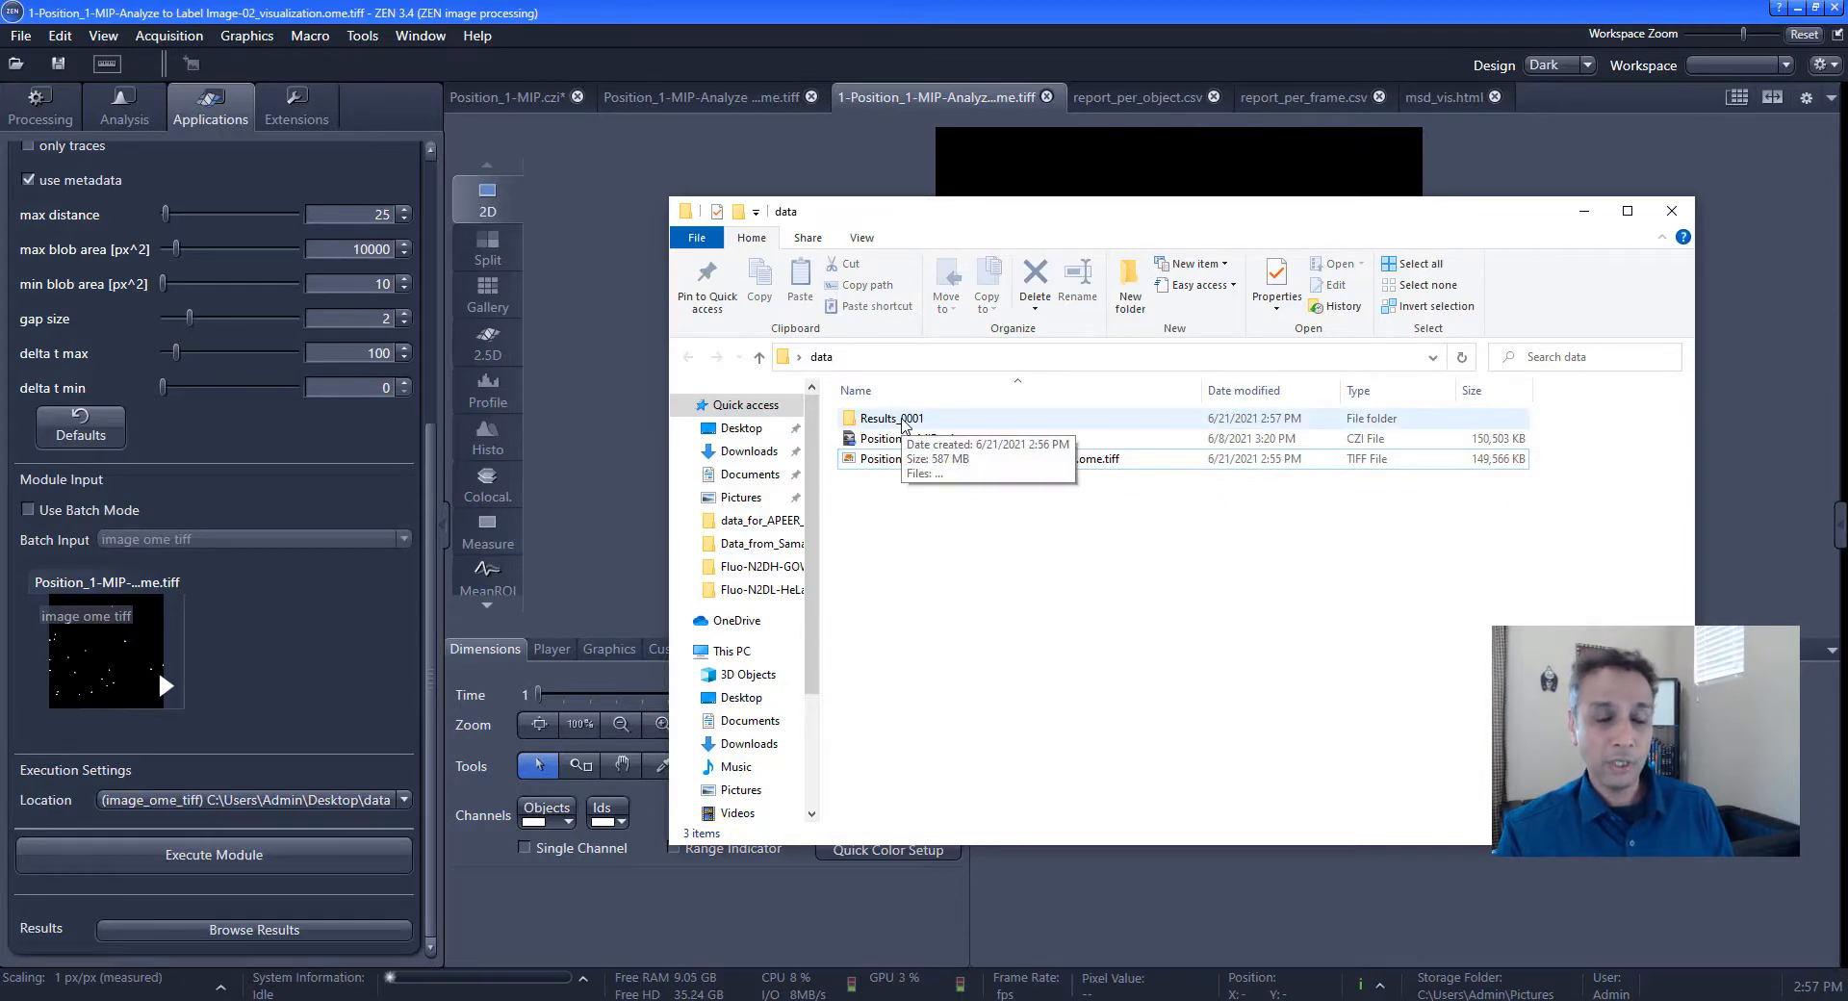
double_click(905, 419)
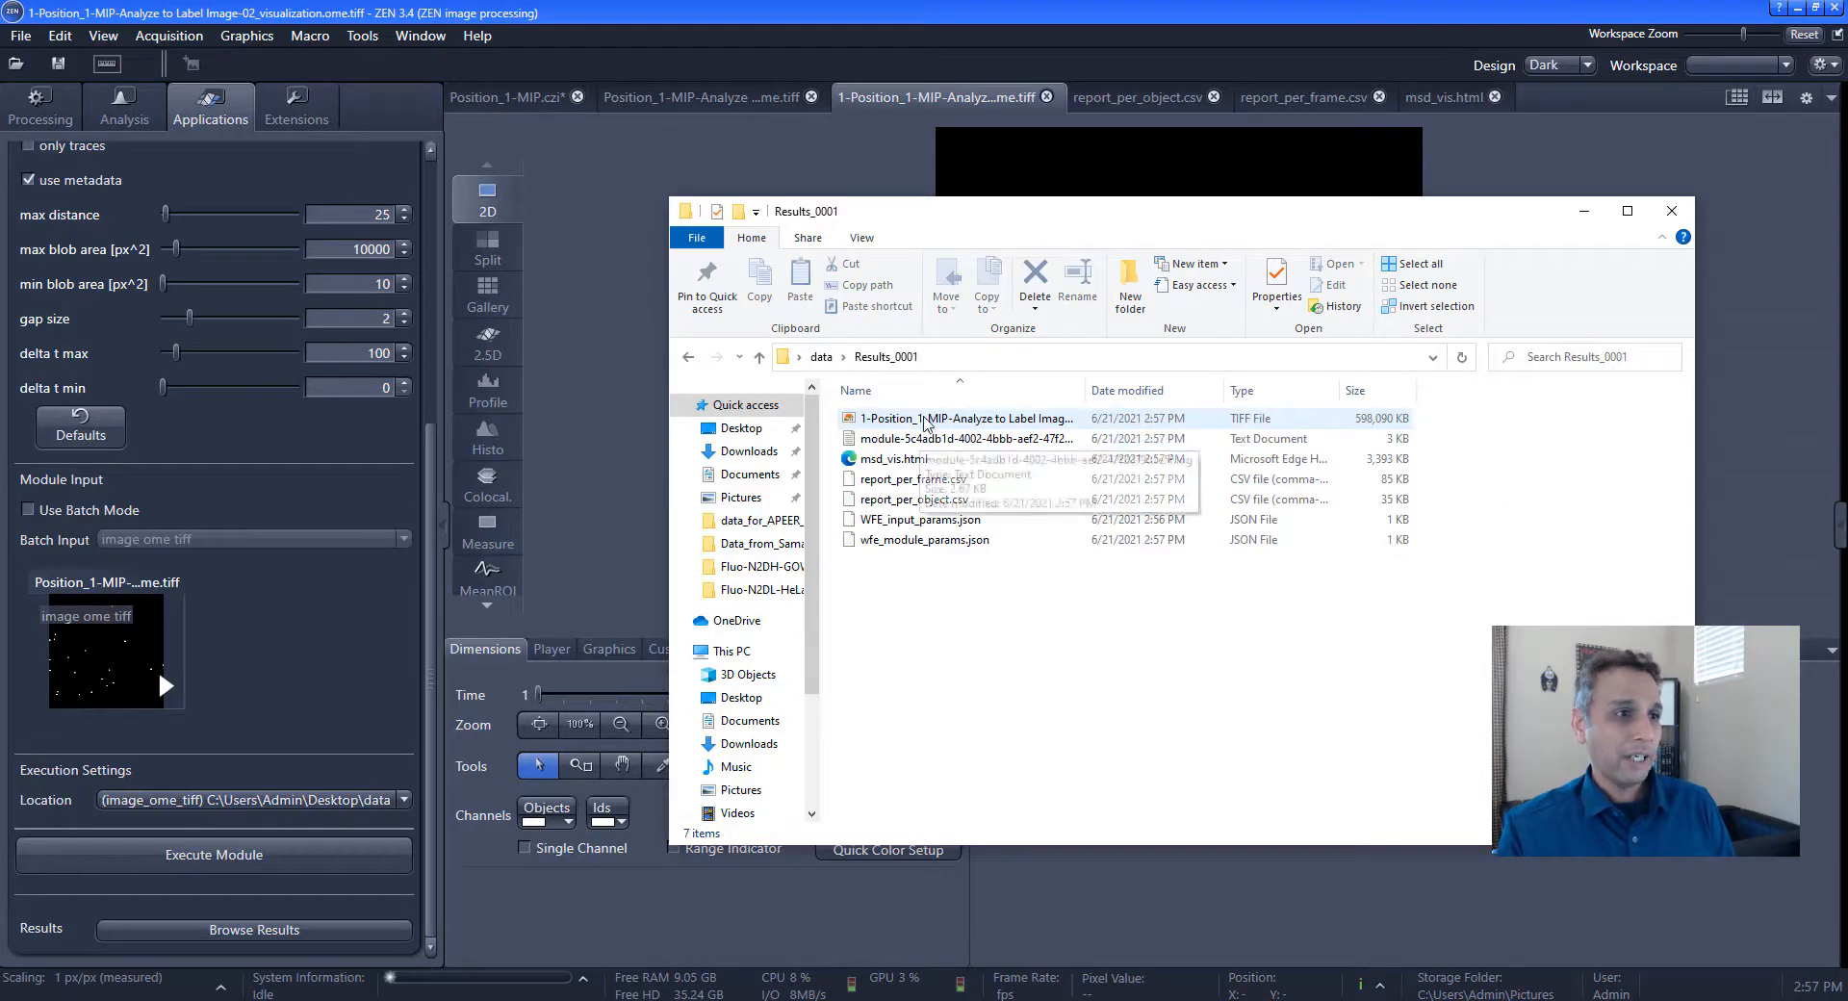
left_click(919, 499)
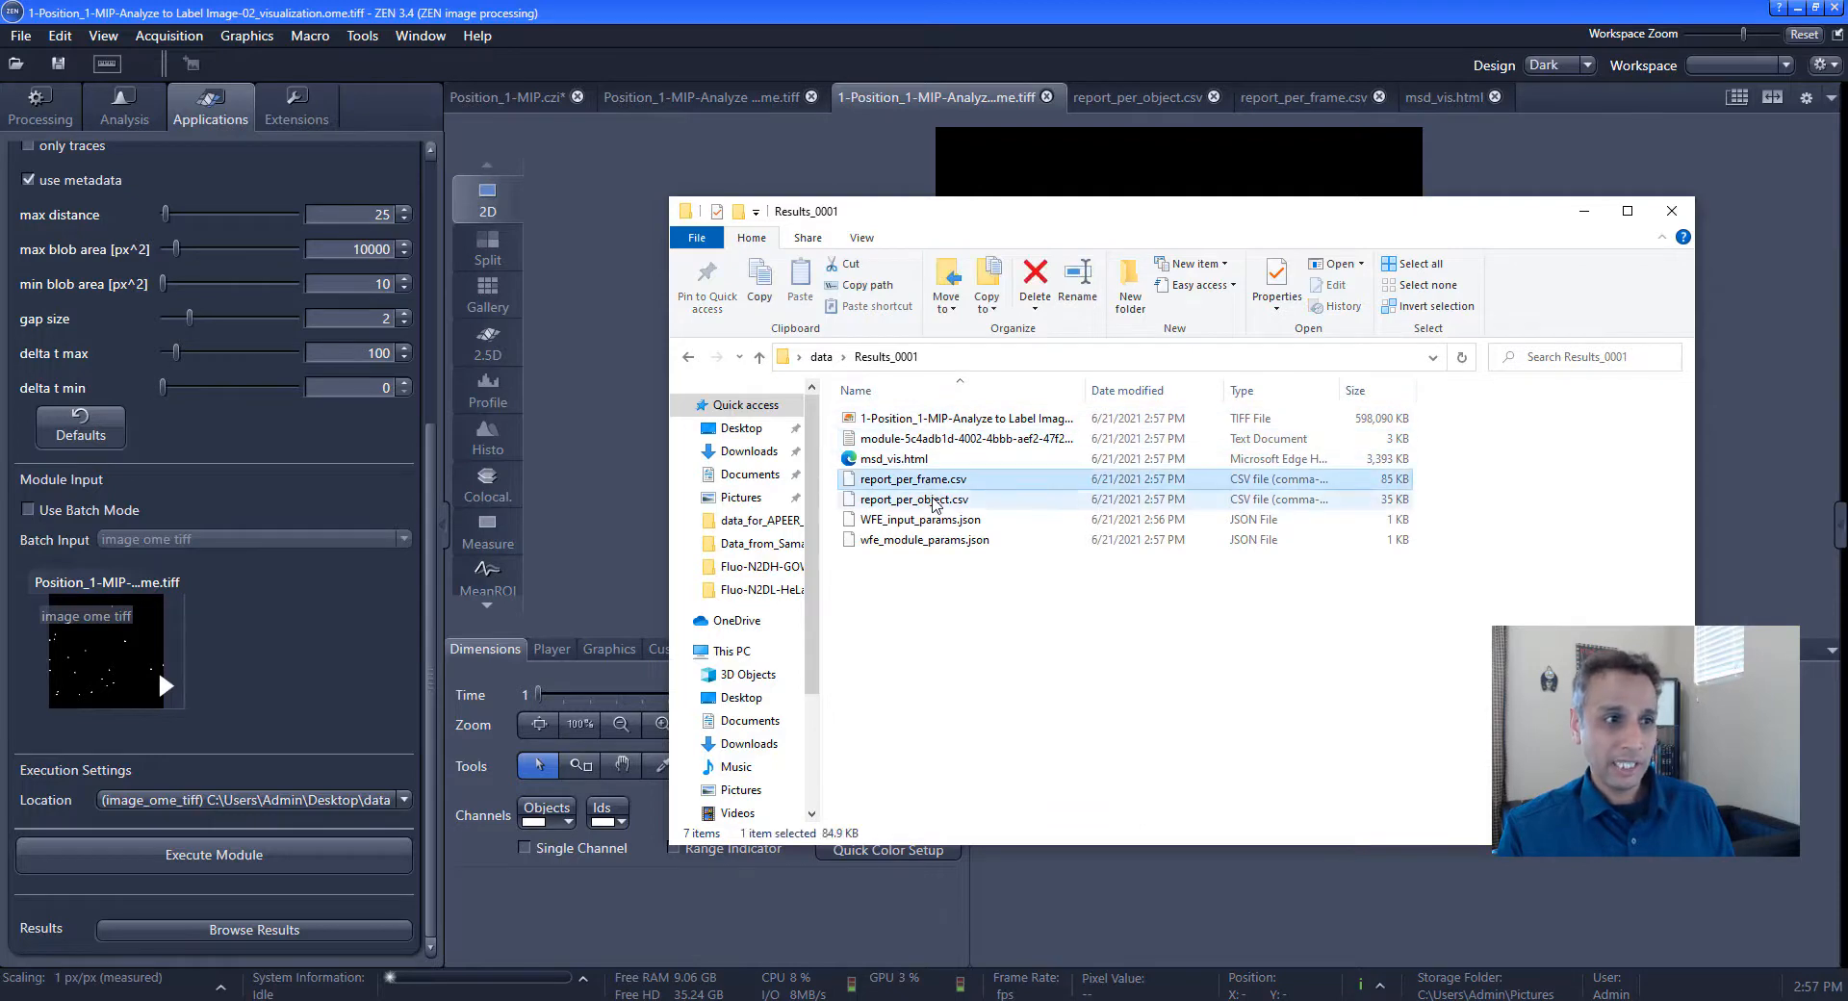
left_click(919, 462)
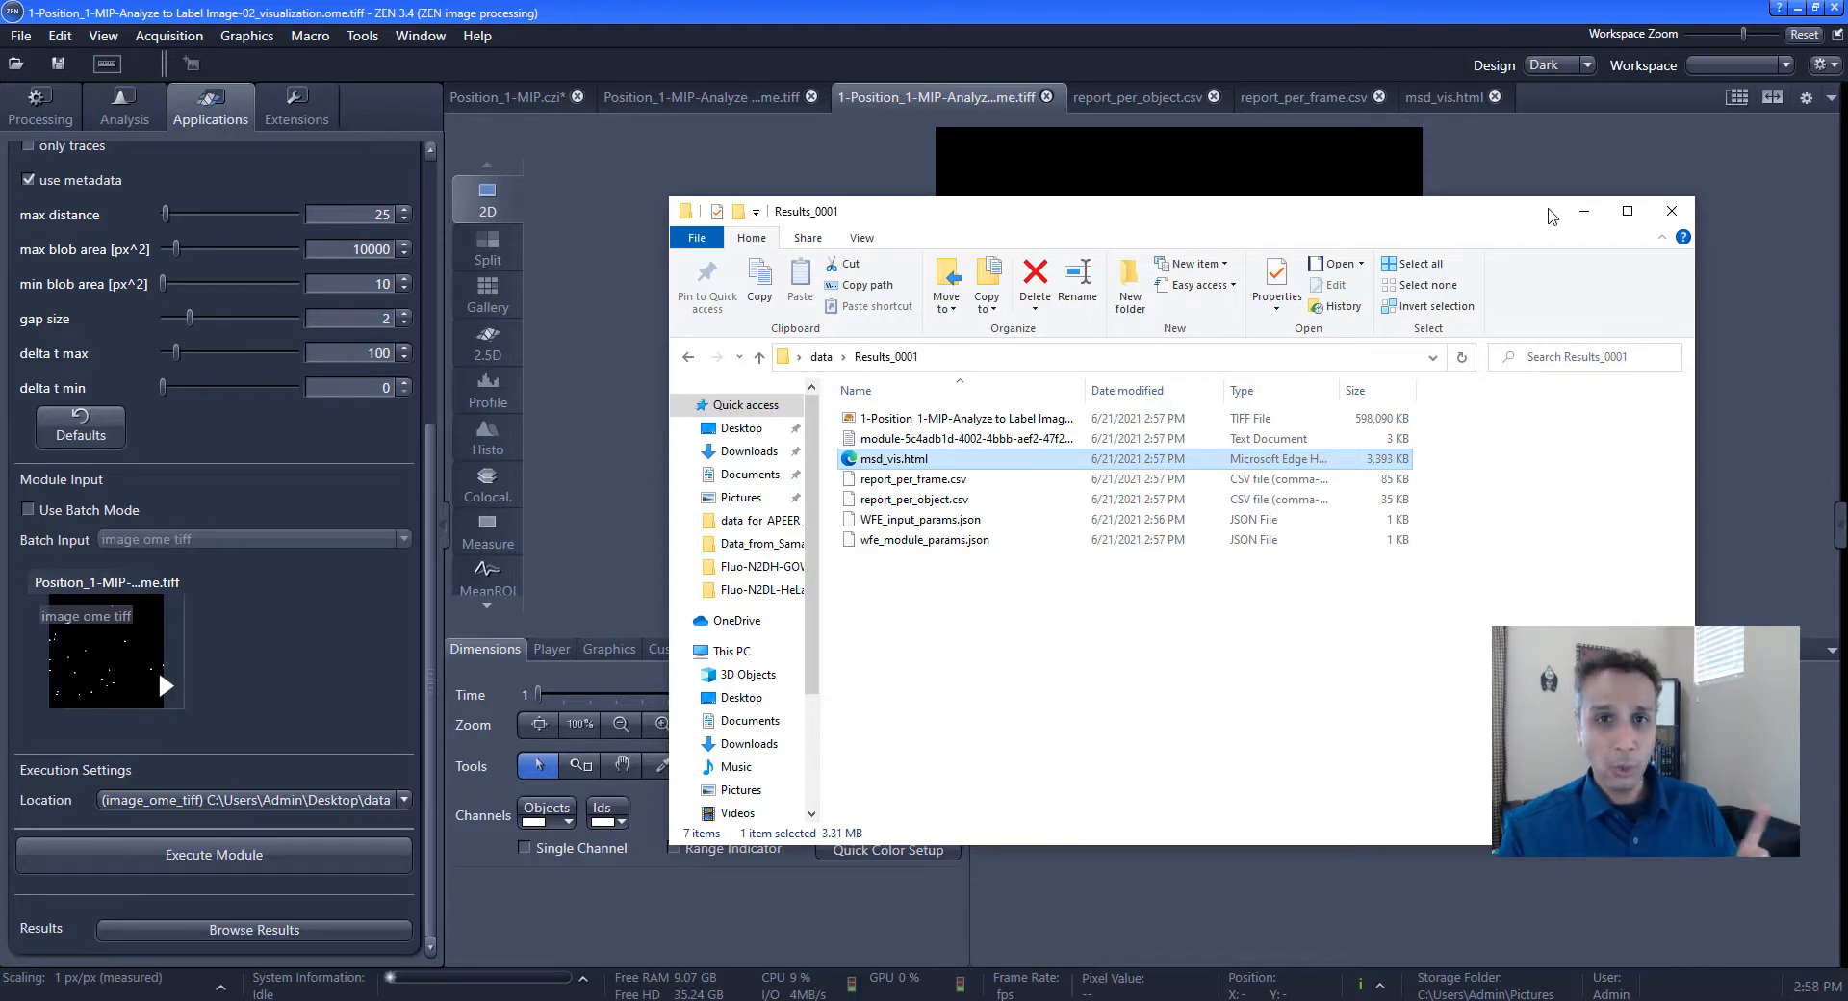
left_click(1584, 220)
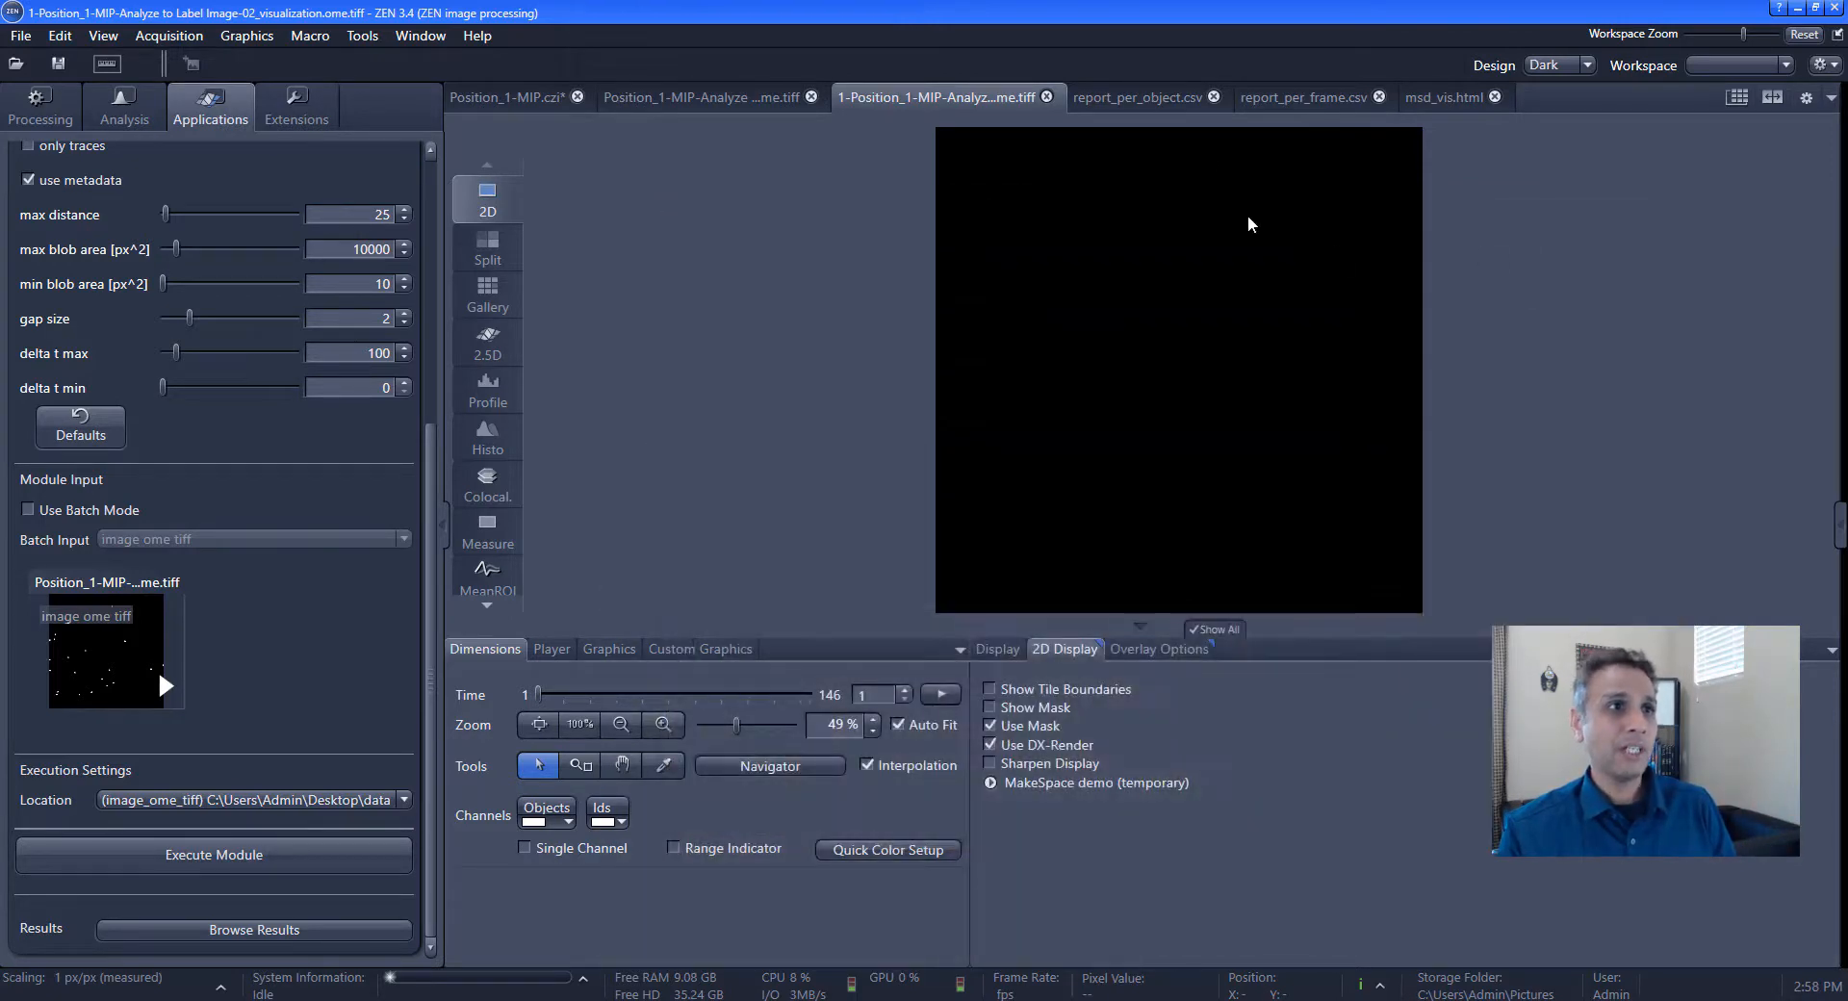
Look through the tracking statistics in report_per_object.csv down to the last row
left_click(1147, 106)
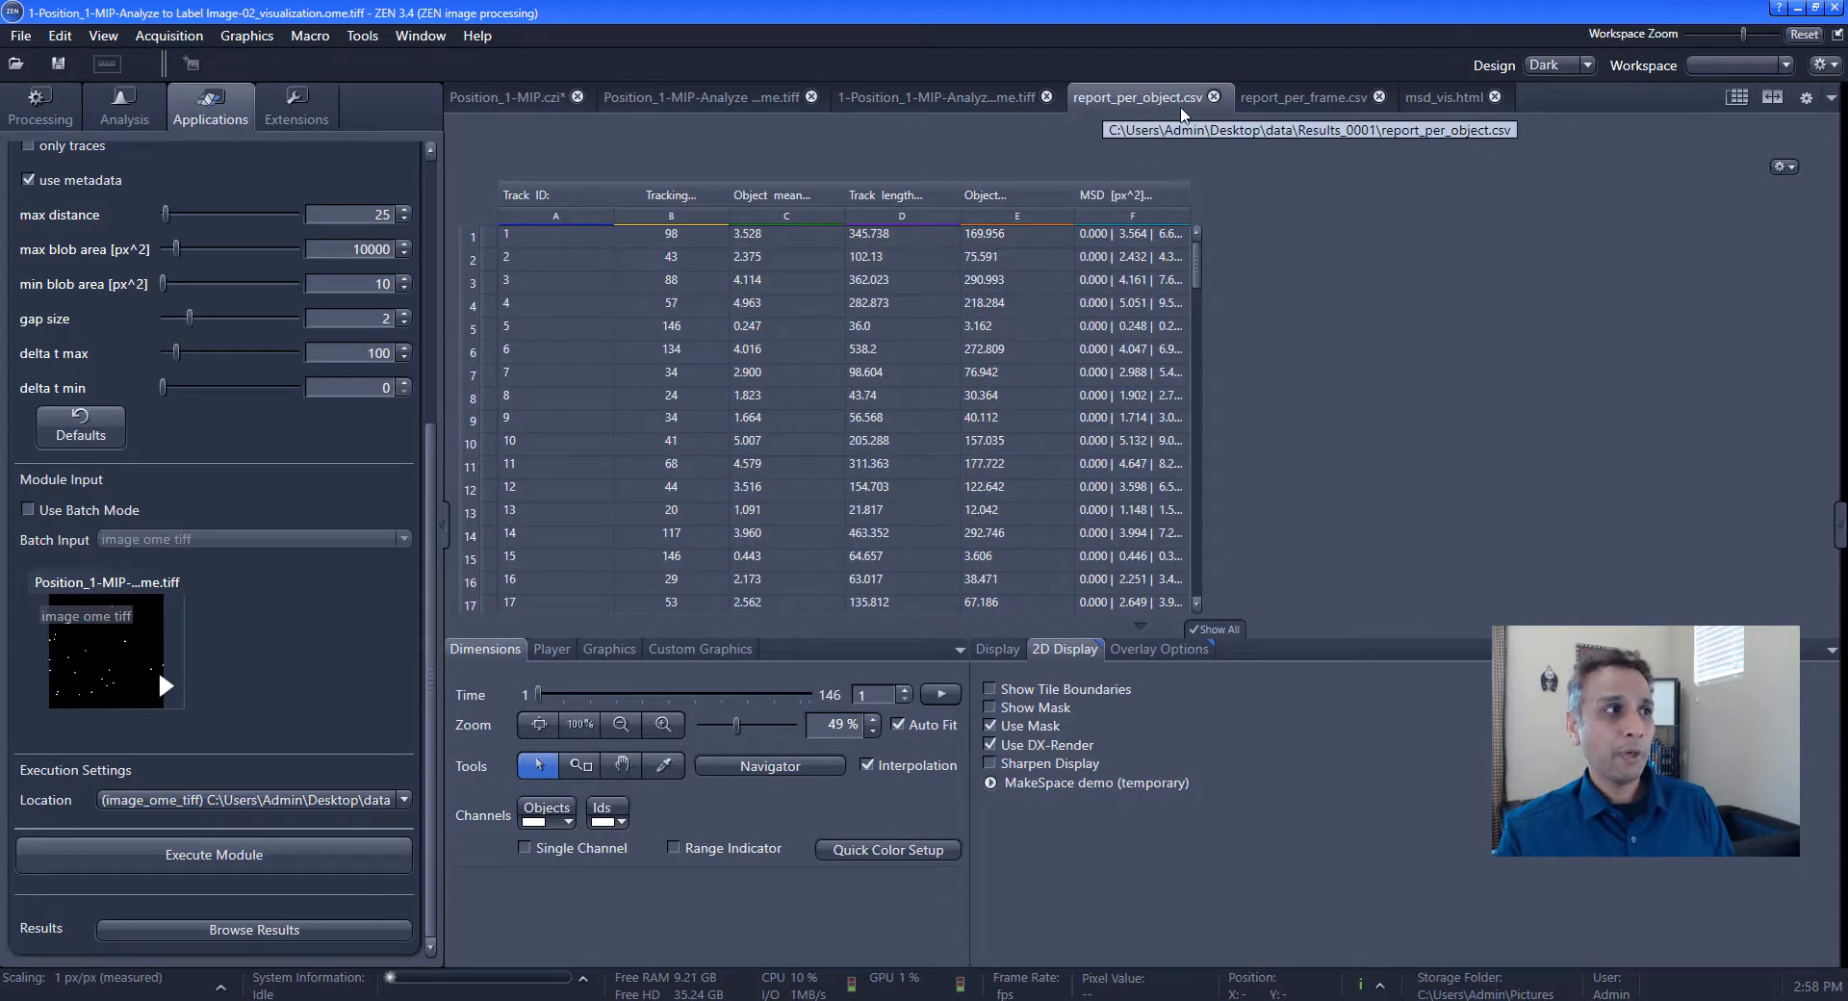
left_click_drag(1196, 258, 1213, 614)
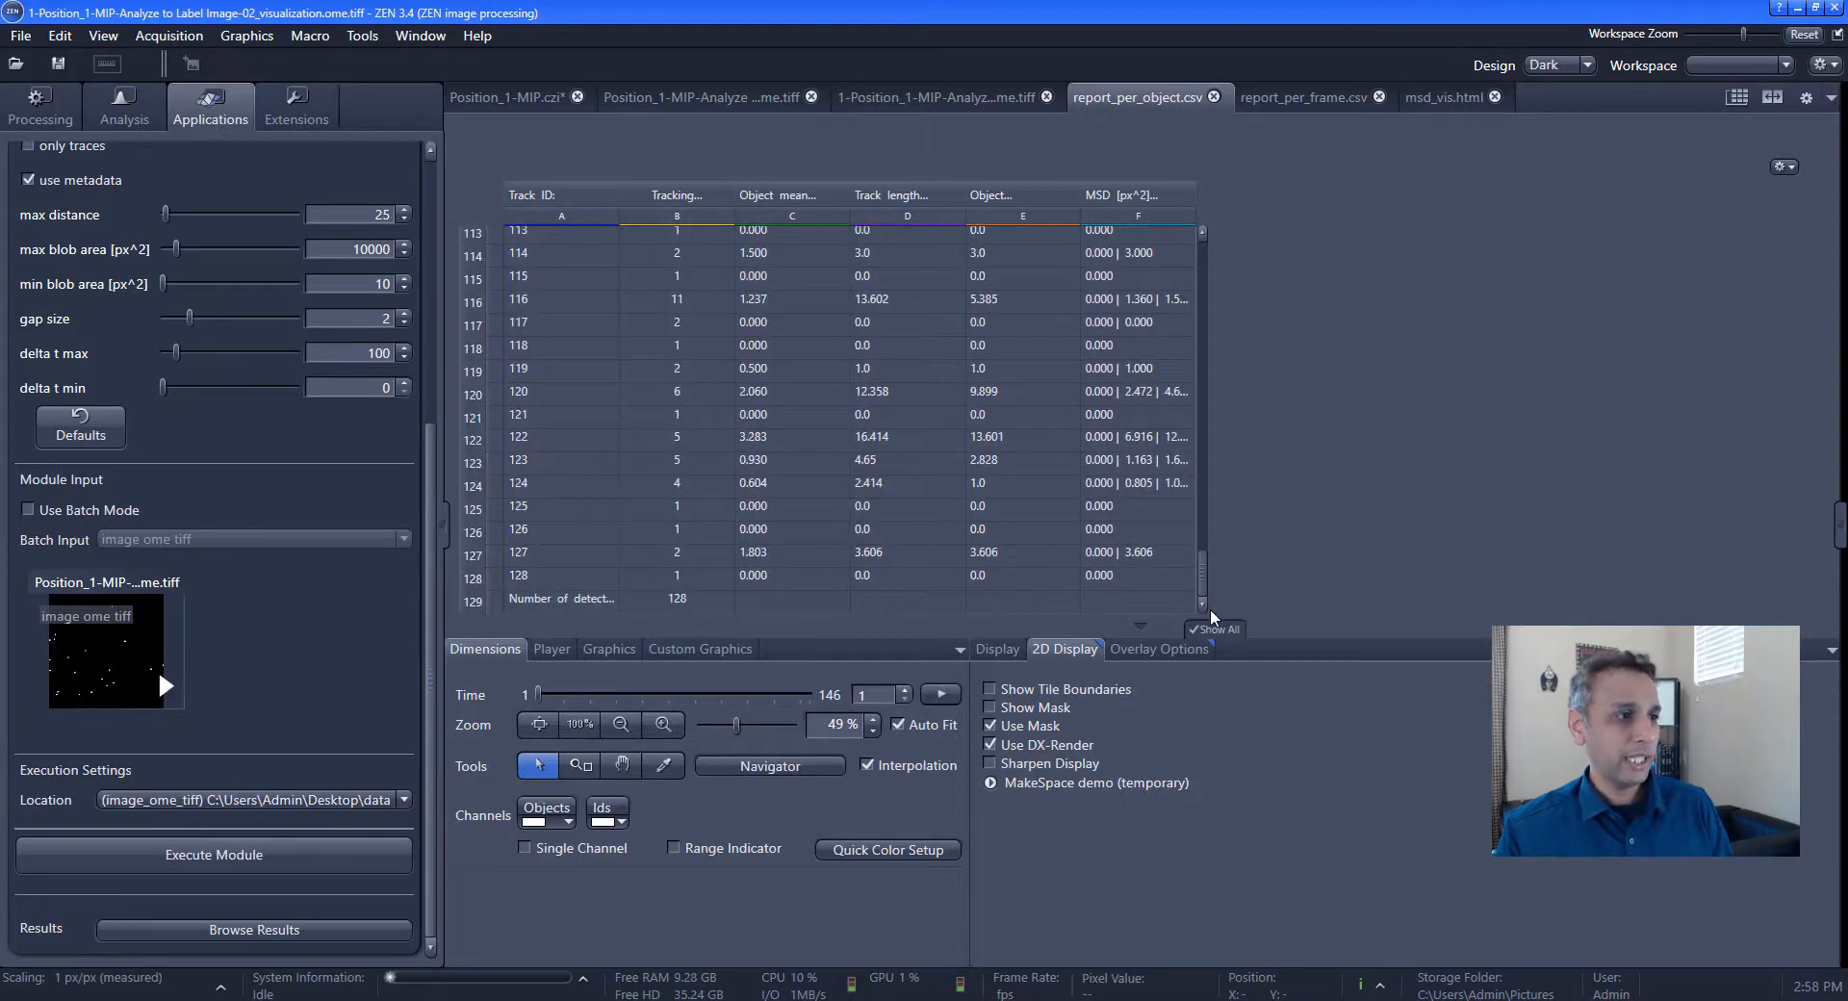
Review the first rows of the per-object and per-frame reports, and add track_id 5 to the msd_vis.html MSD plot
left_click_drag(1212, 550, 1209, 240)
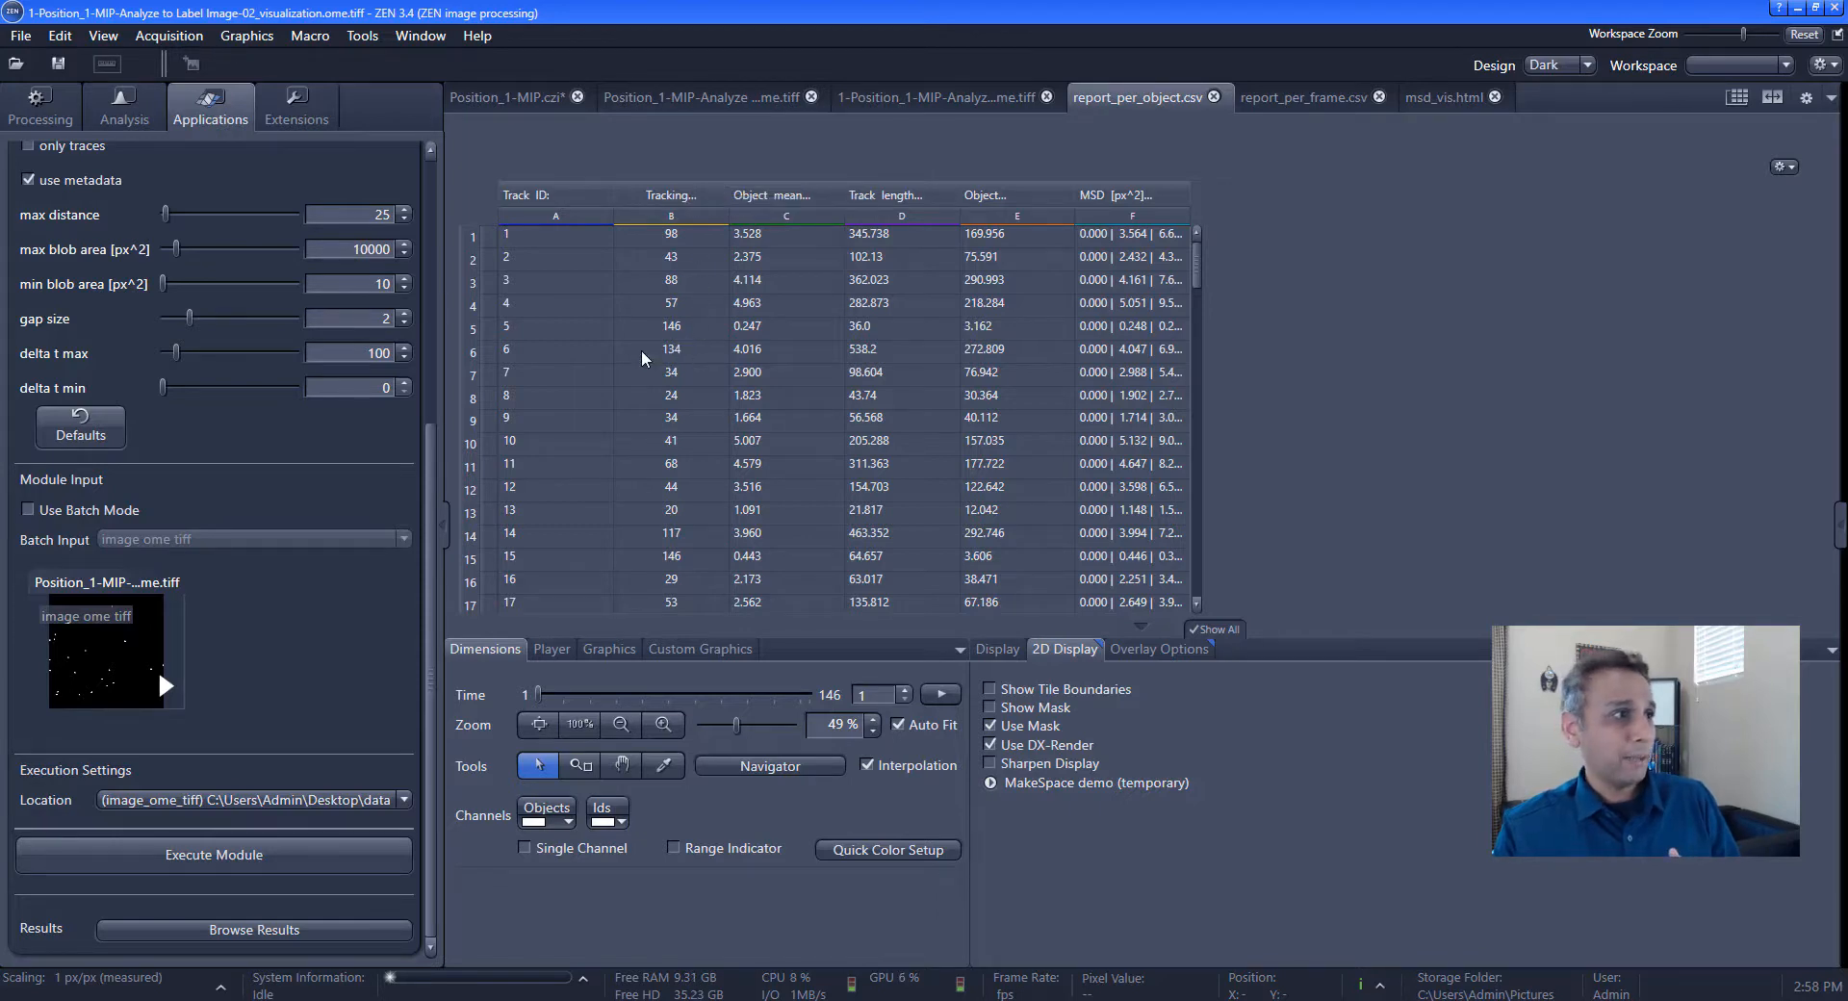
left_click(528, 335)
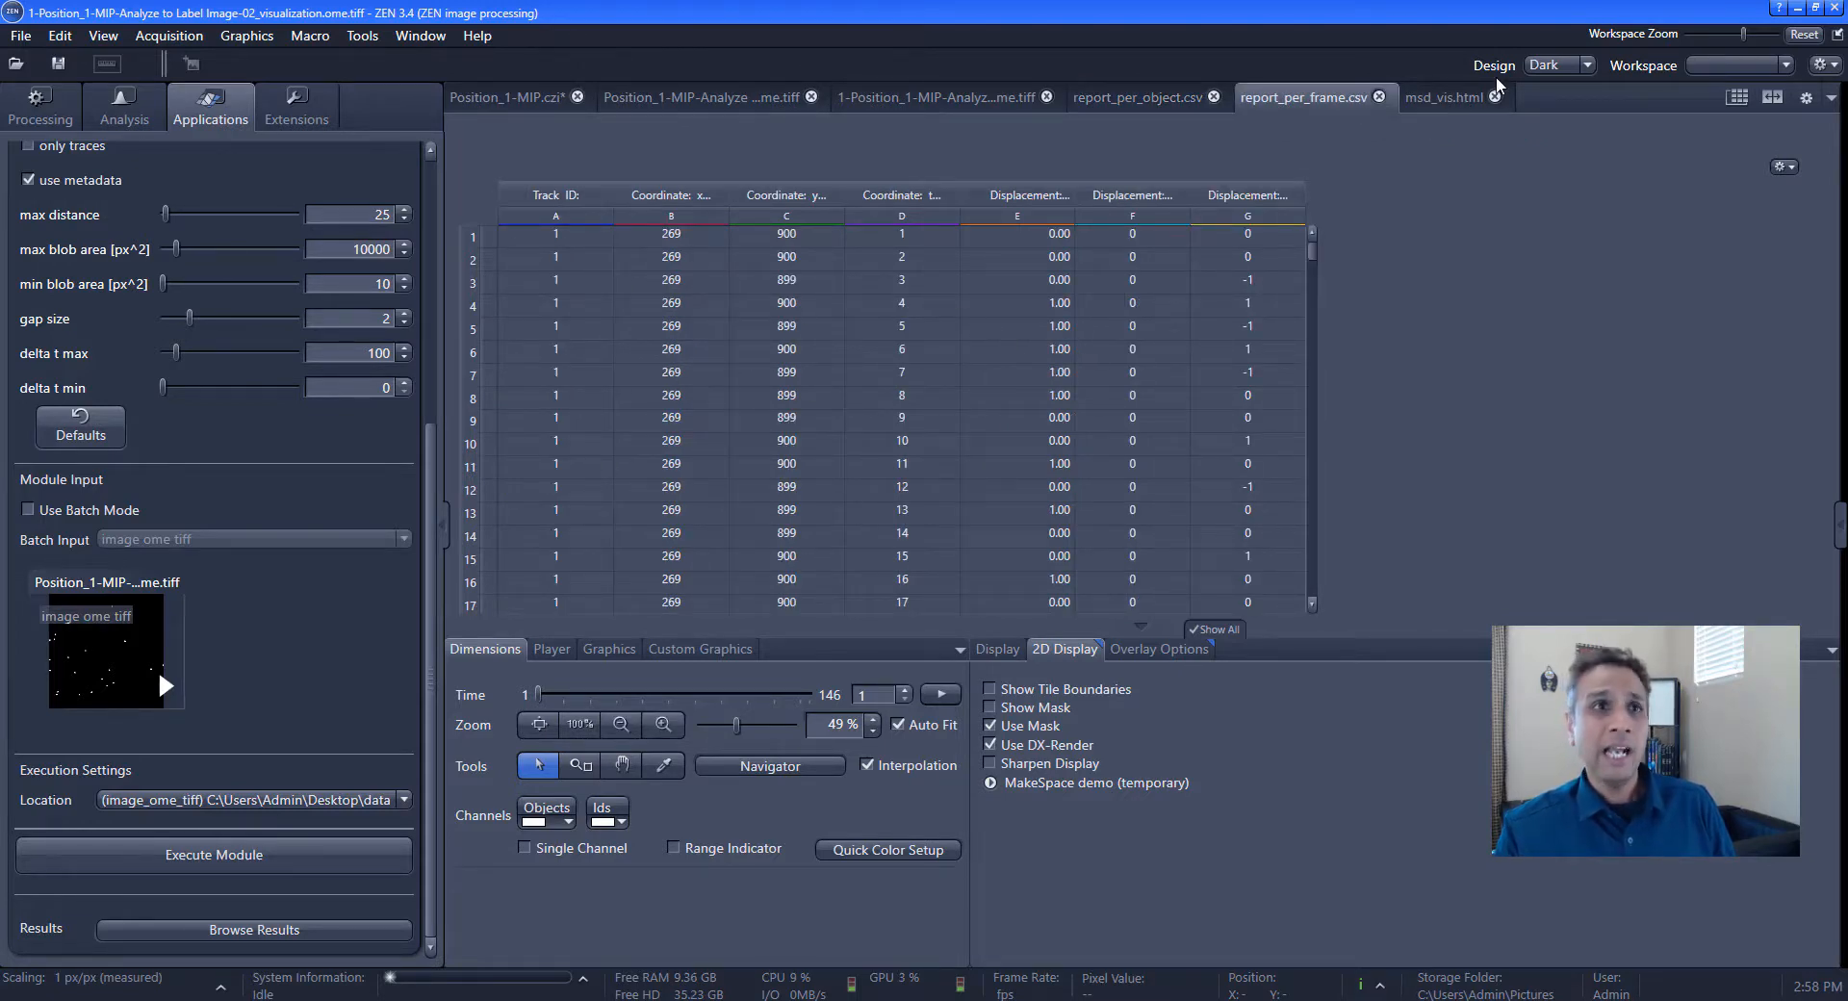
left_click(1430, 102)
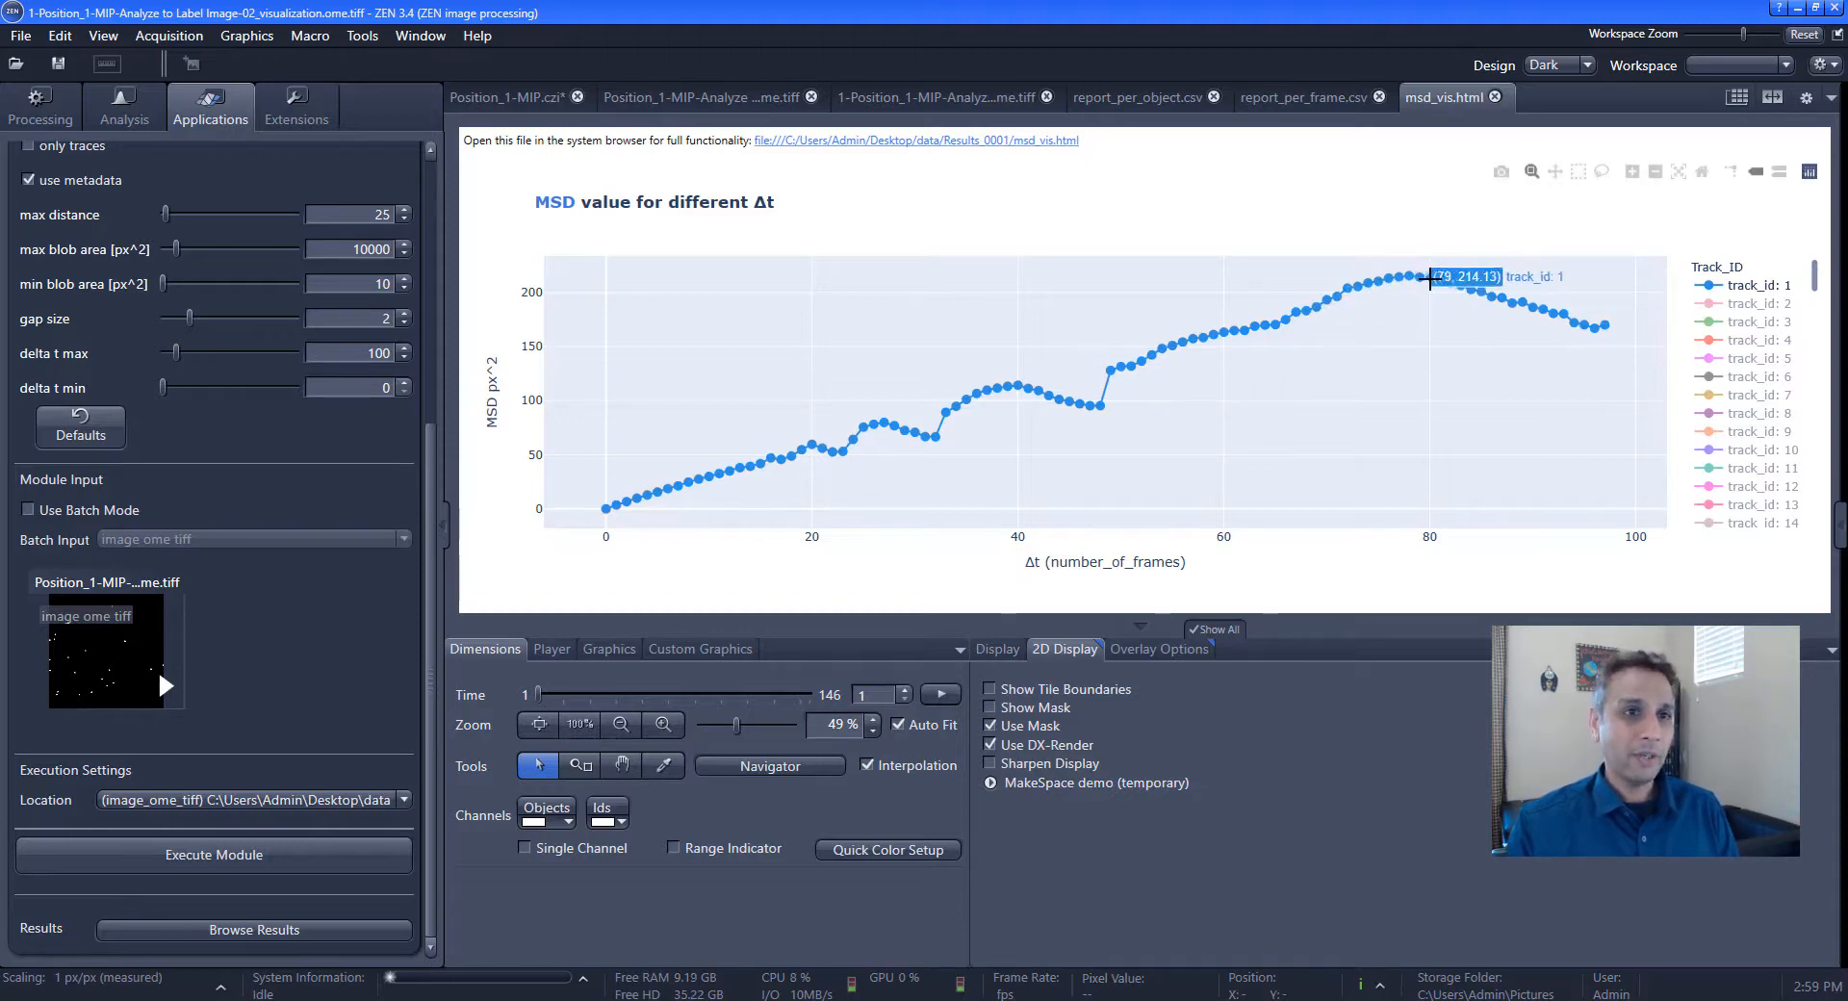
left_click(1743, 362)
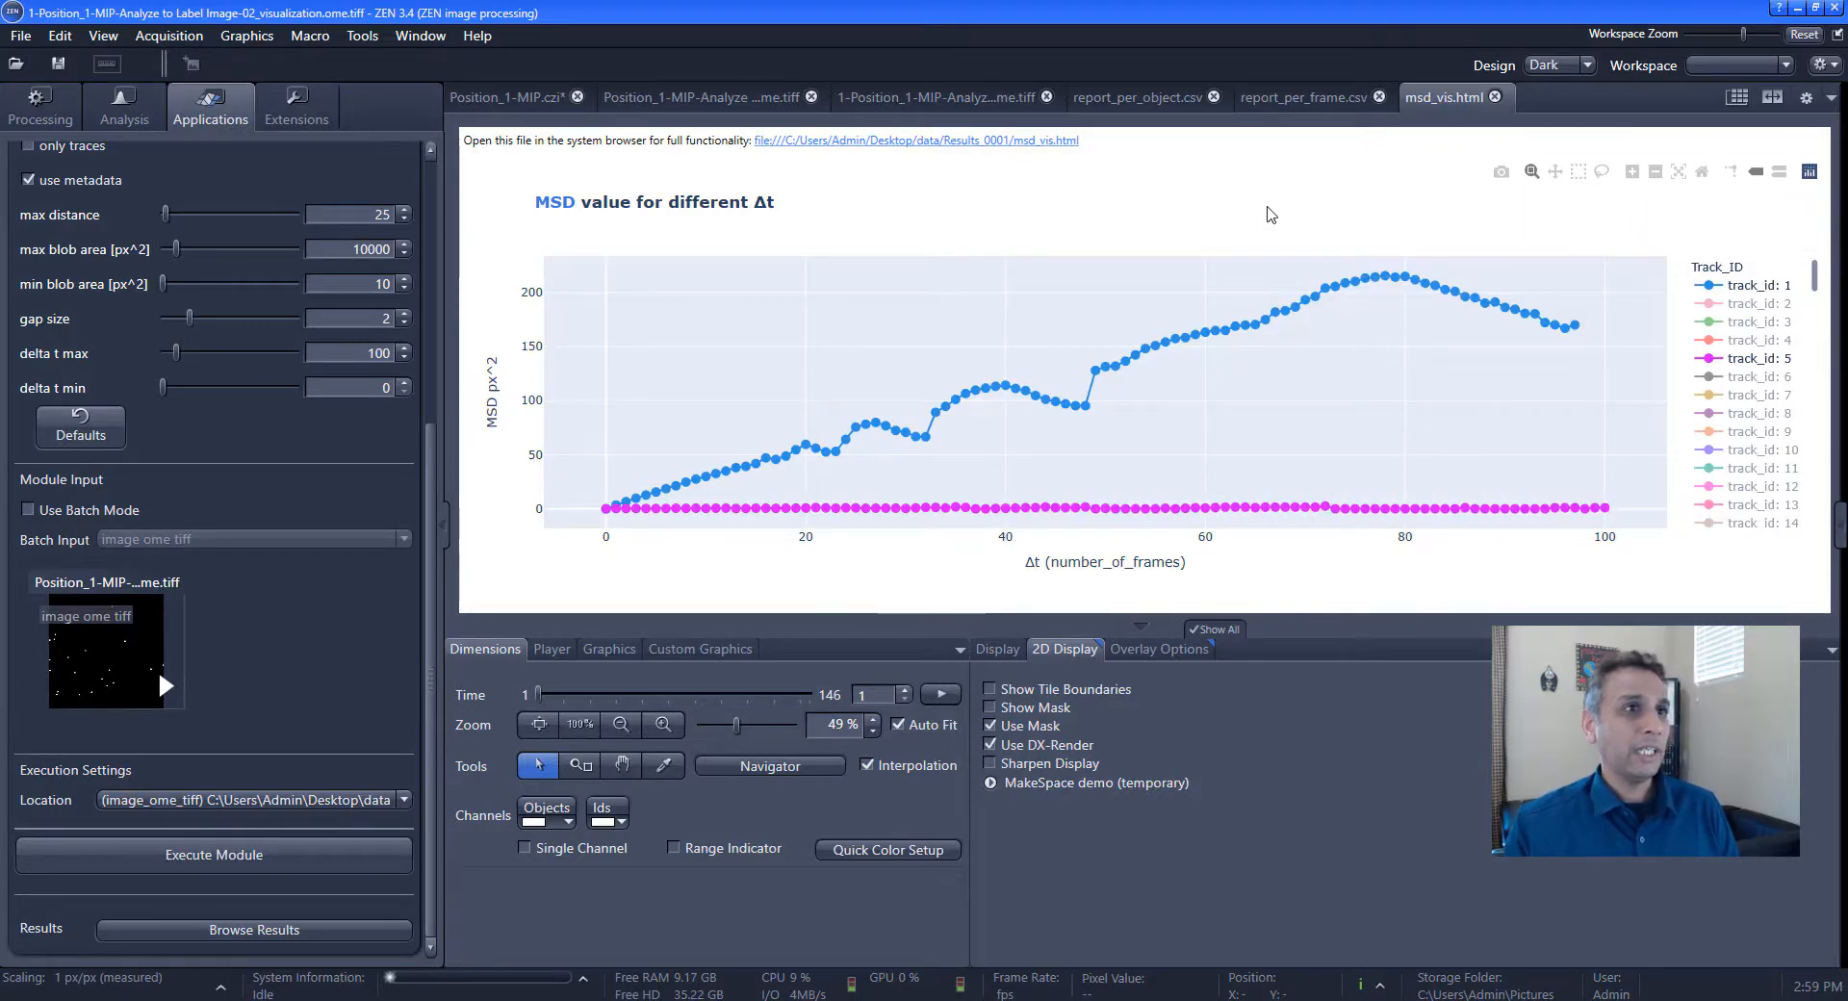
Brighten the Blob tracking visualization image by lowering its histogram white point to 603
left_click(964, 96)
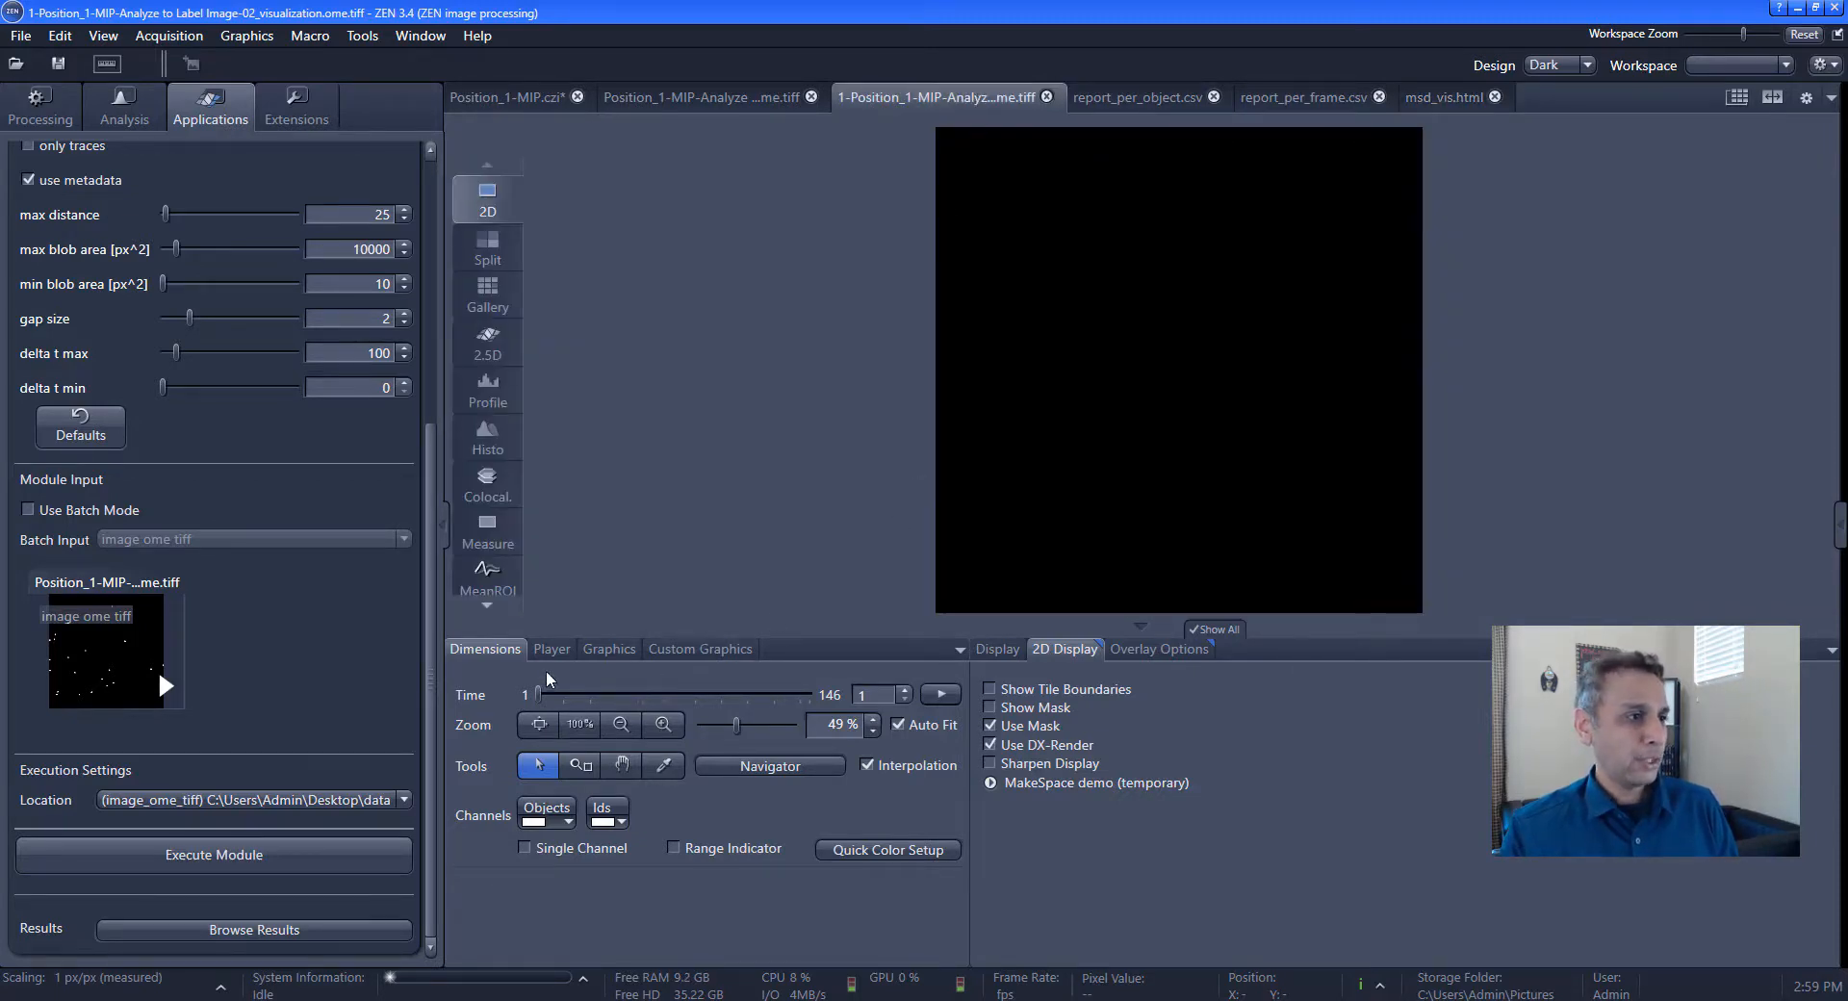
left_click(986, 649)
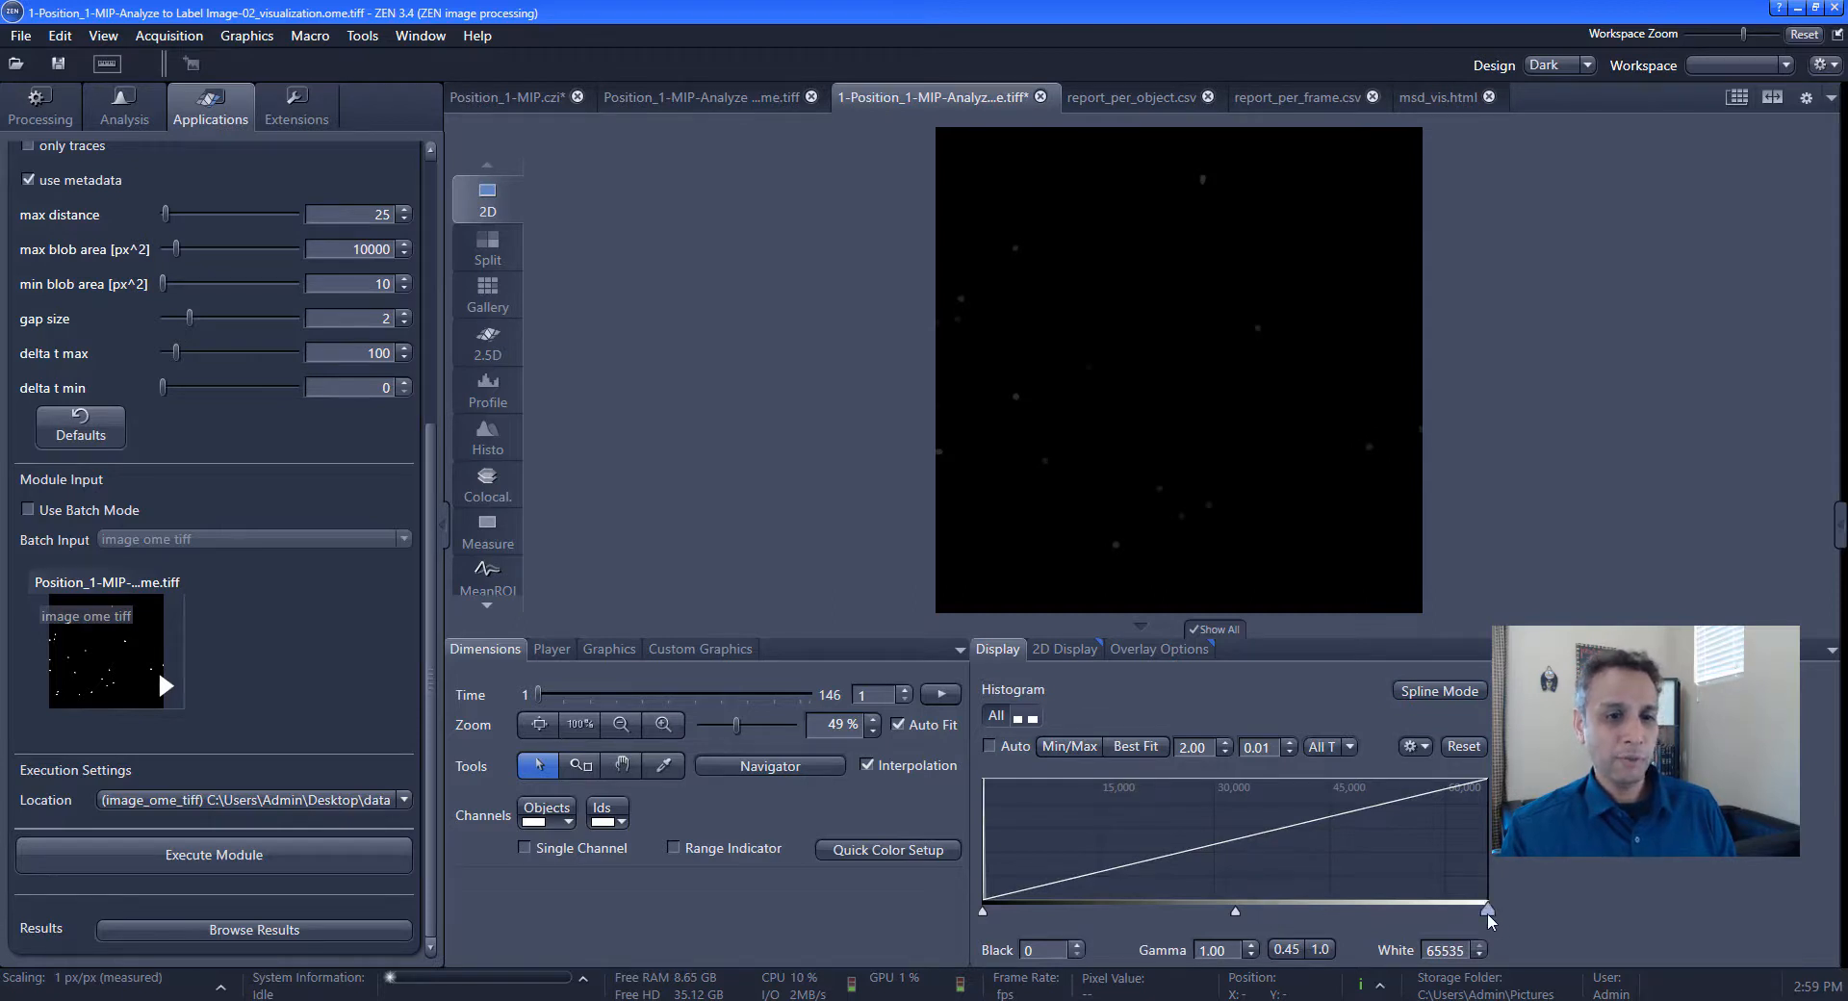
left_click_drag(1487, 910, 985, 909)
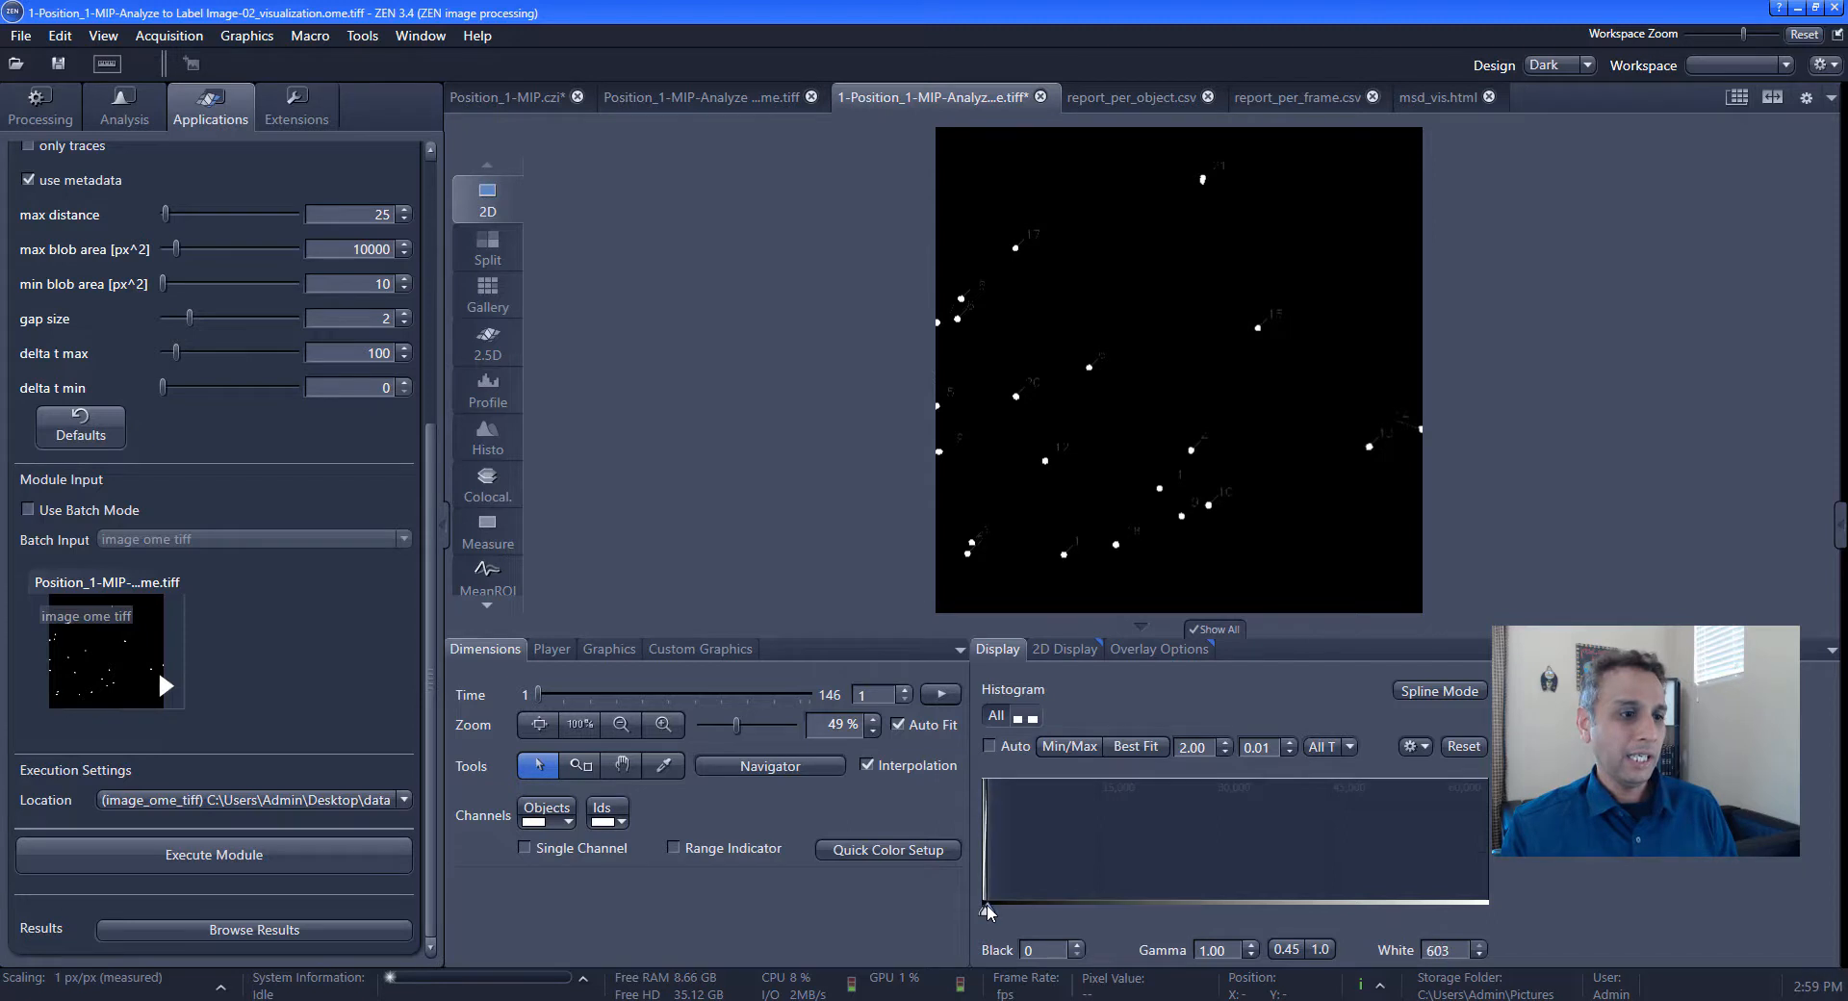
Color the visualization image's Objects channel yellow and its Ids channel green
left_click(567, 823)
left_click(620, 577)
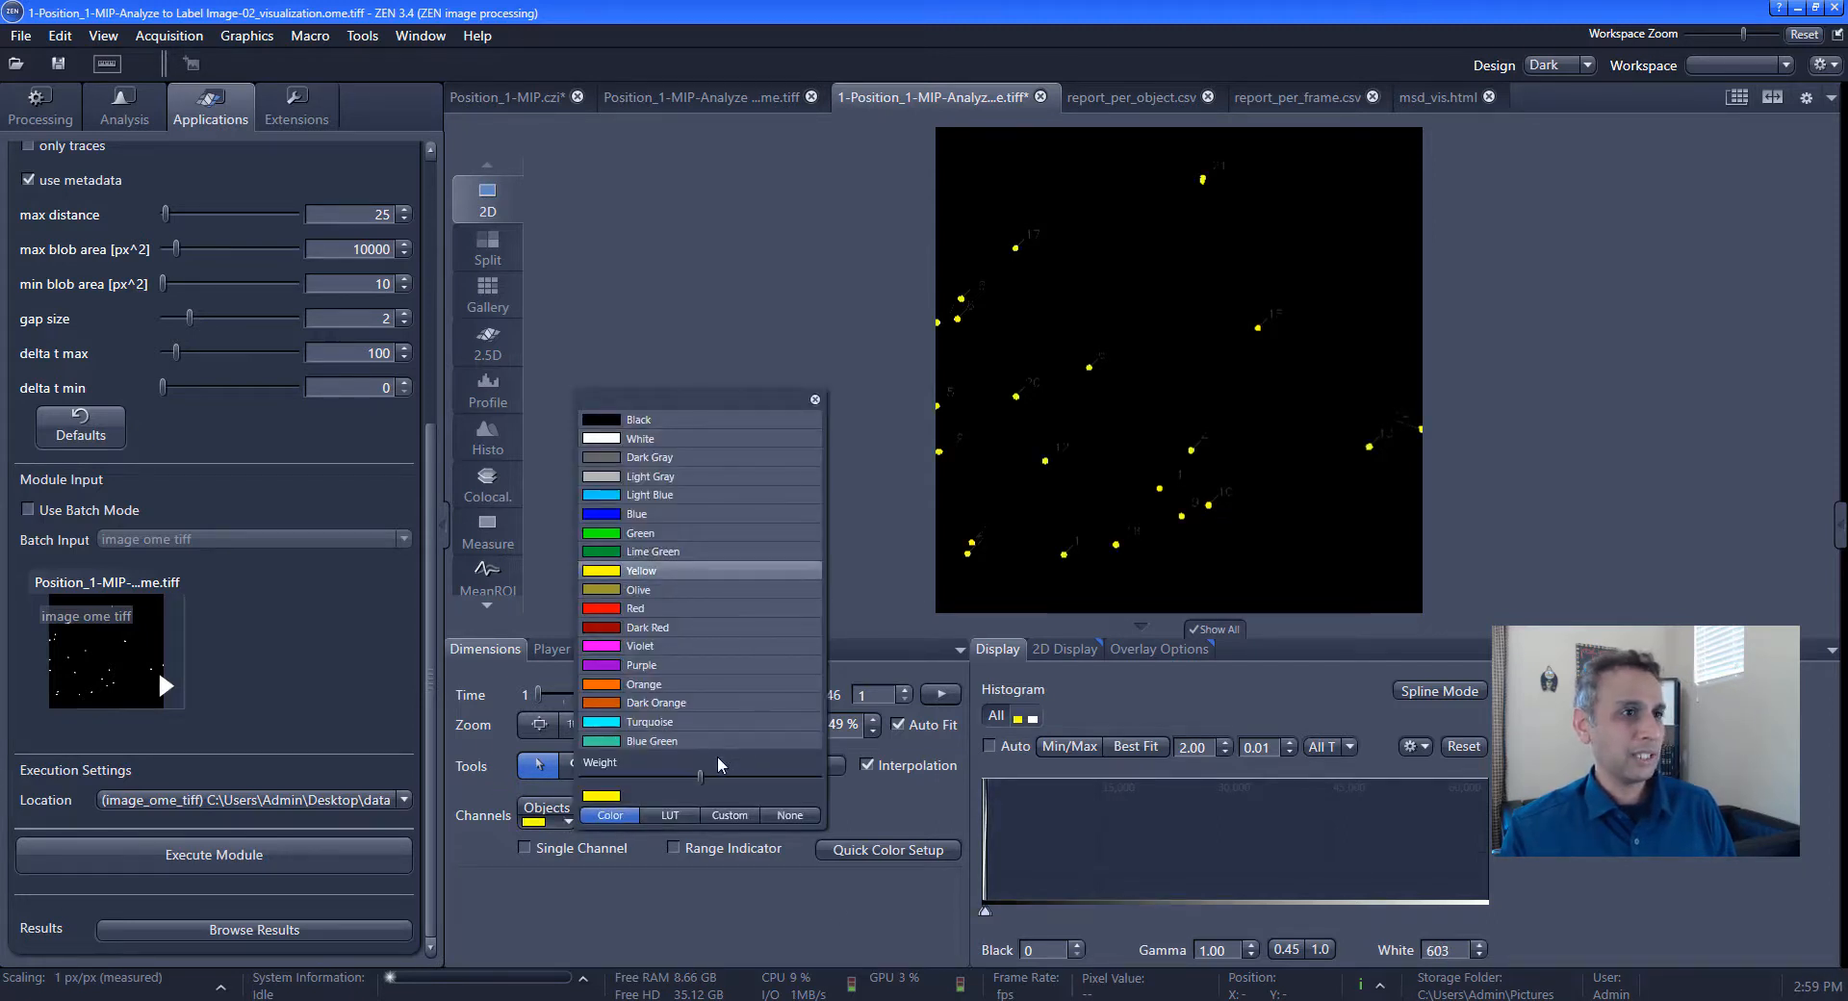
left_click(588, 879)
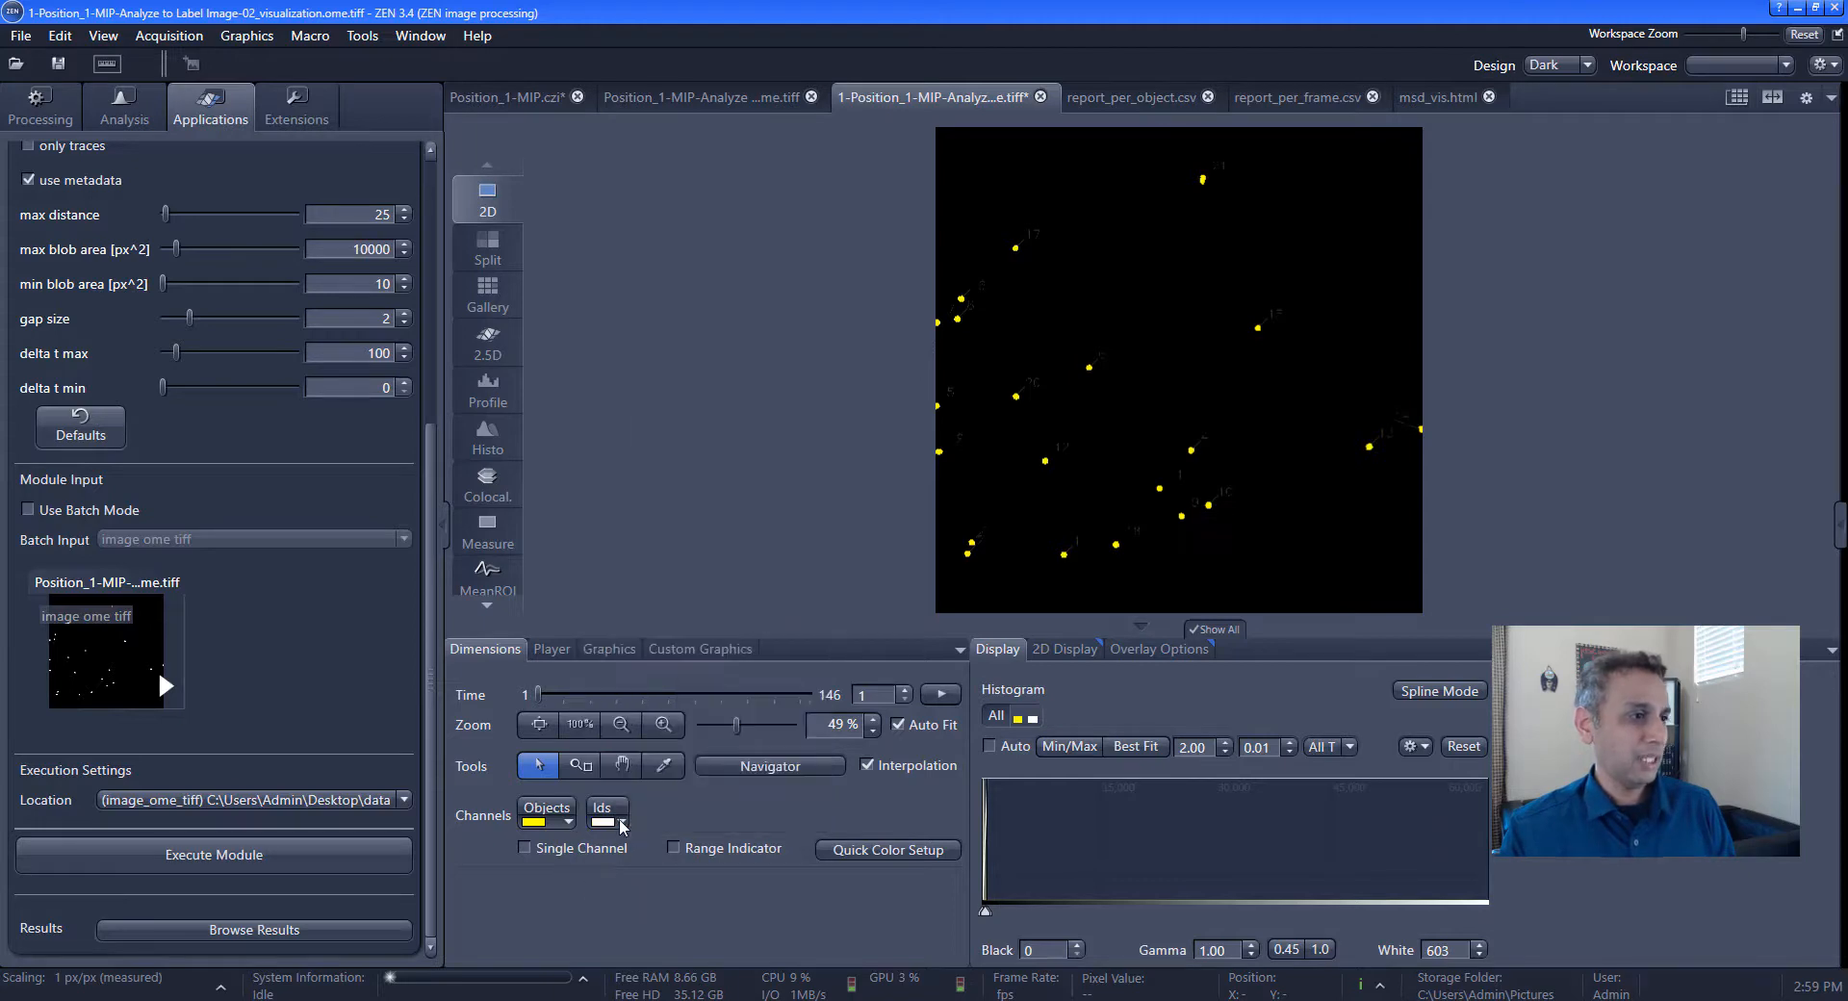
left_click(622, 823)
left_click(702, 535)
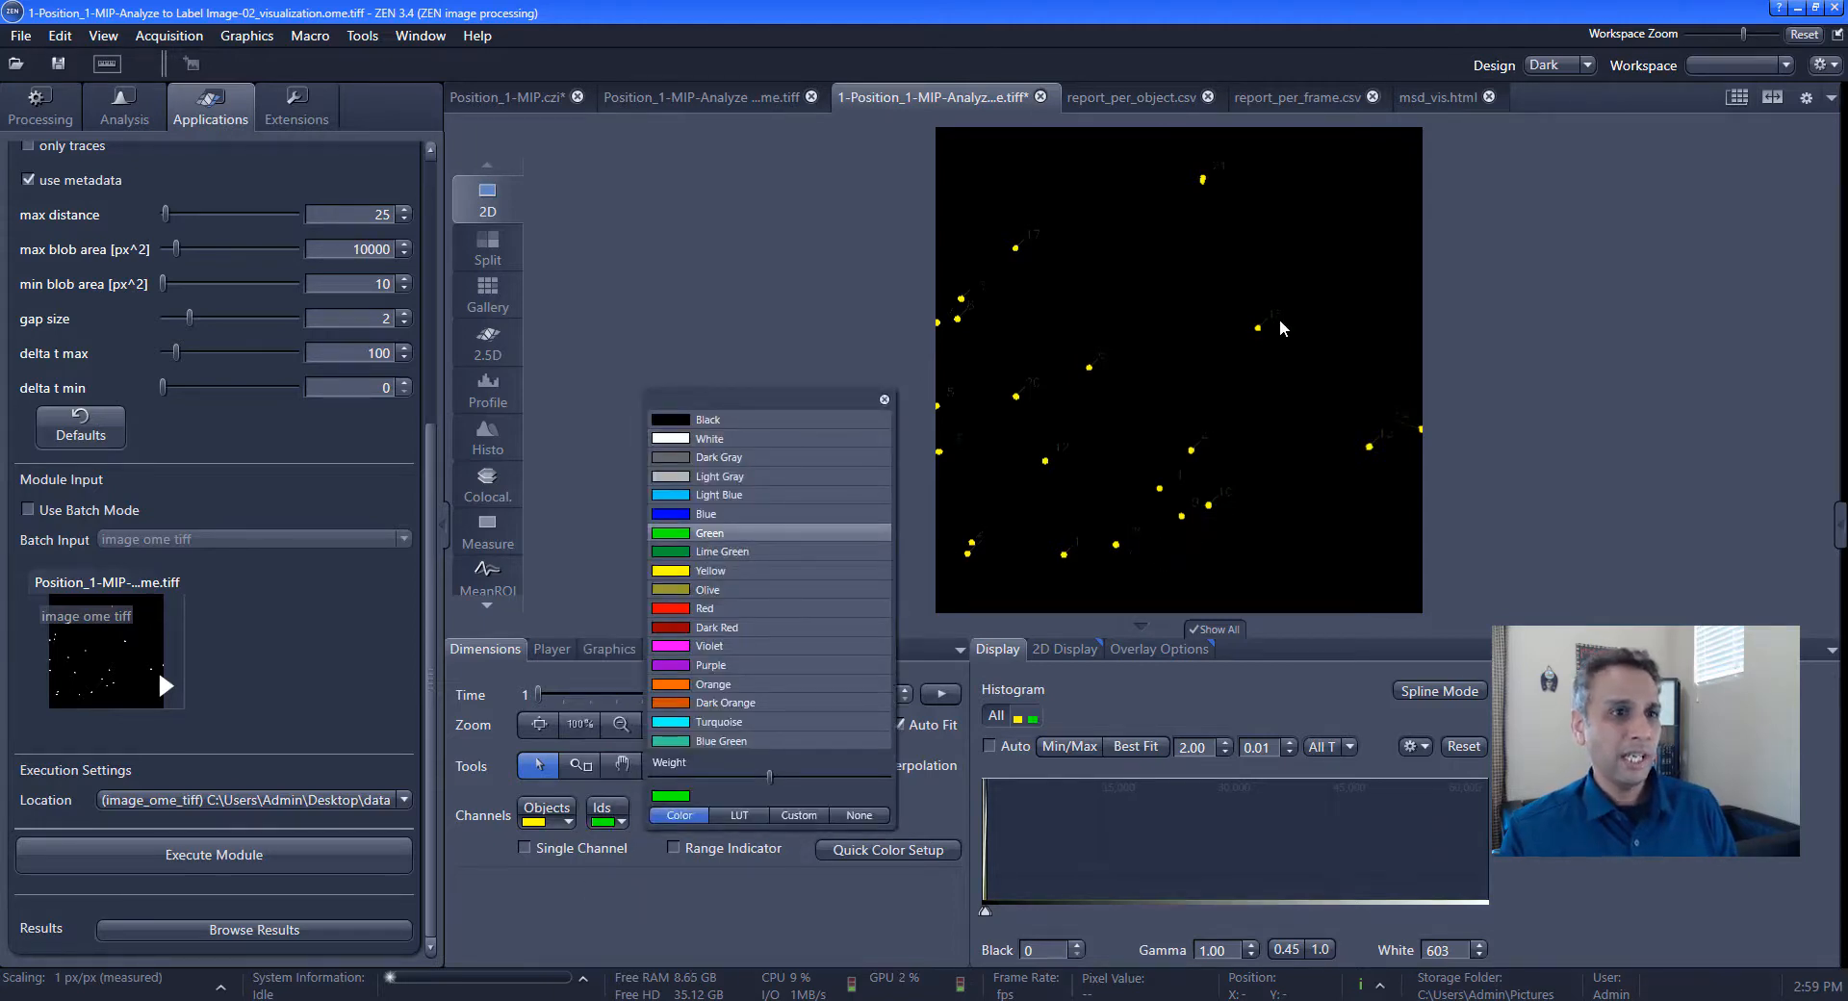
left_click(1255, 345)
Identify object 15 in the visualization image and add track_id 15 to the MSD plot
scroll(1255, 344, "up", 3)
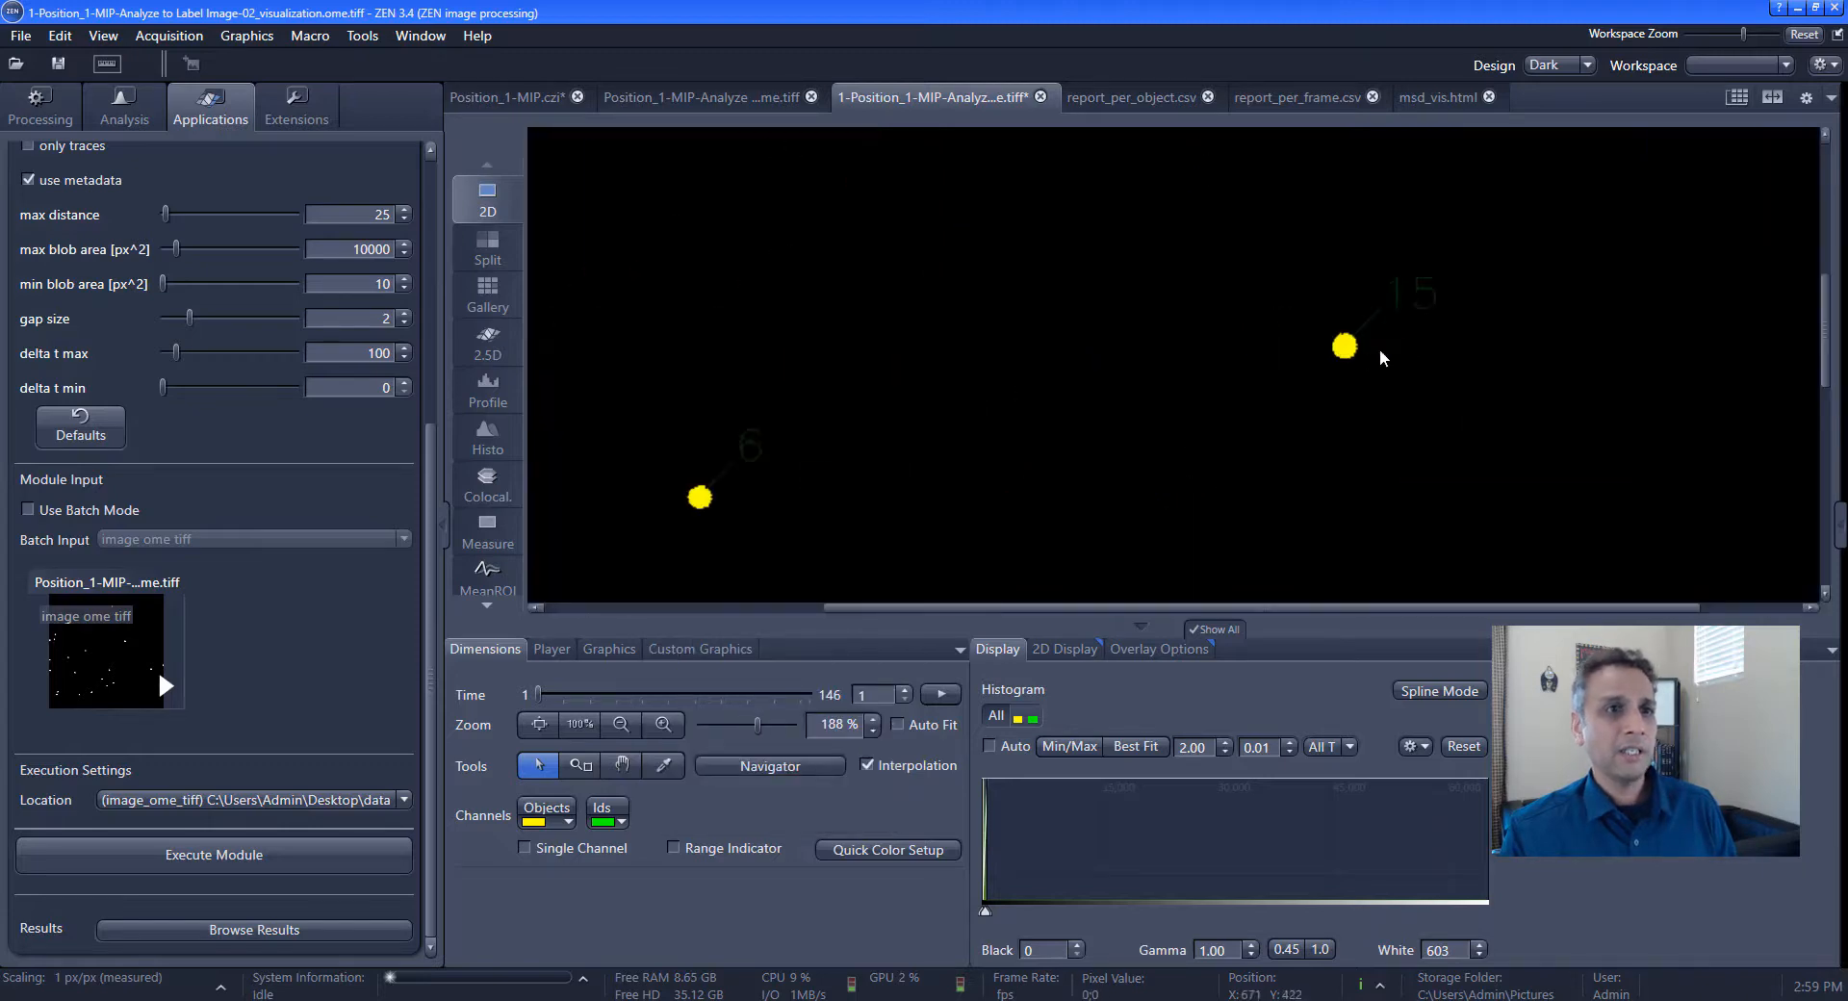
scroll(1365, 372, "down", 3)
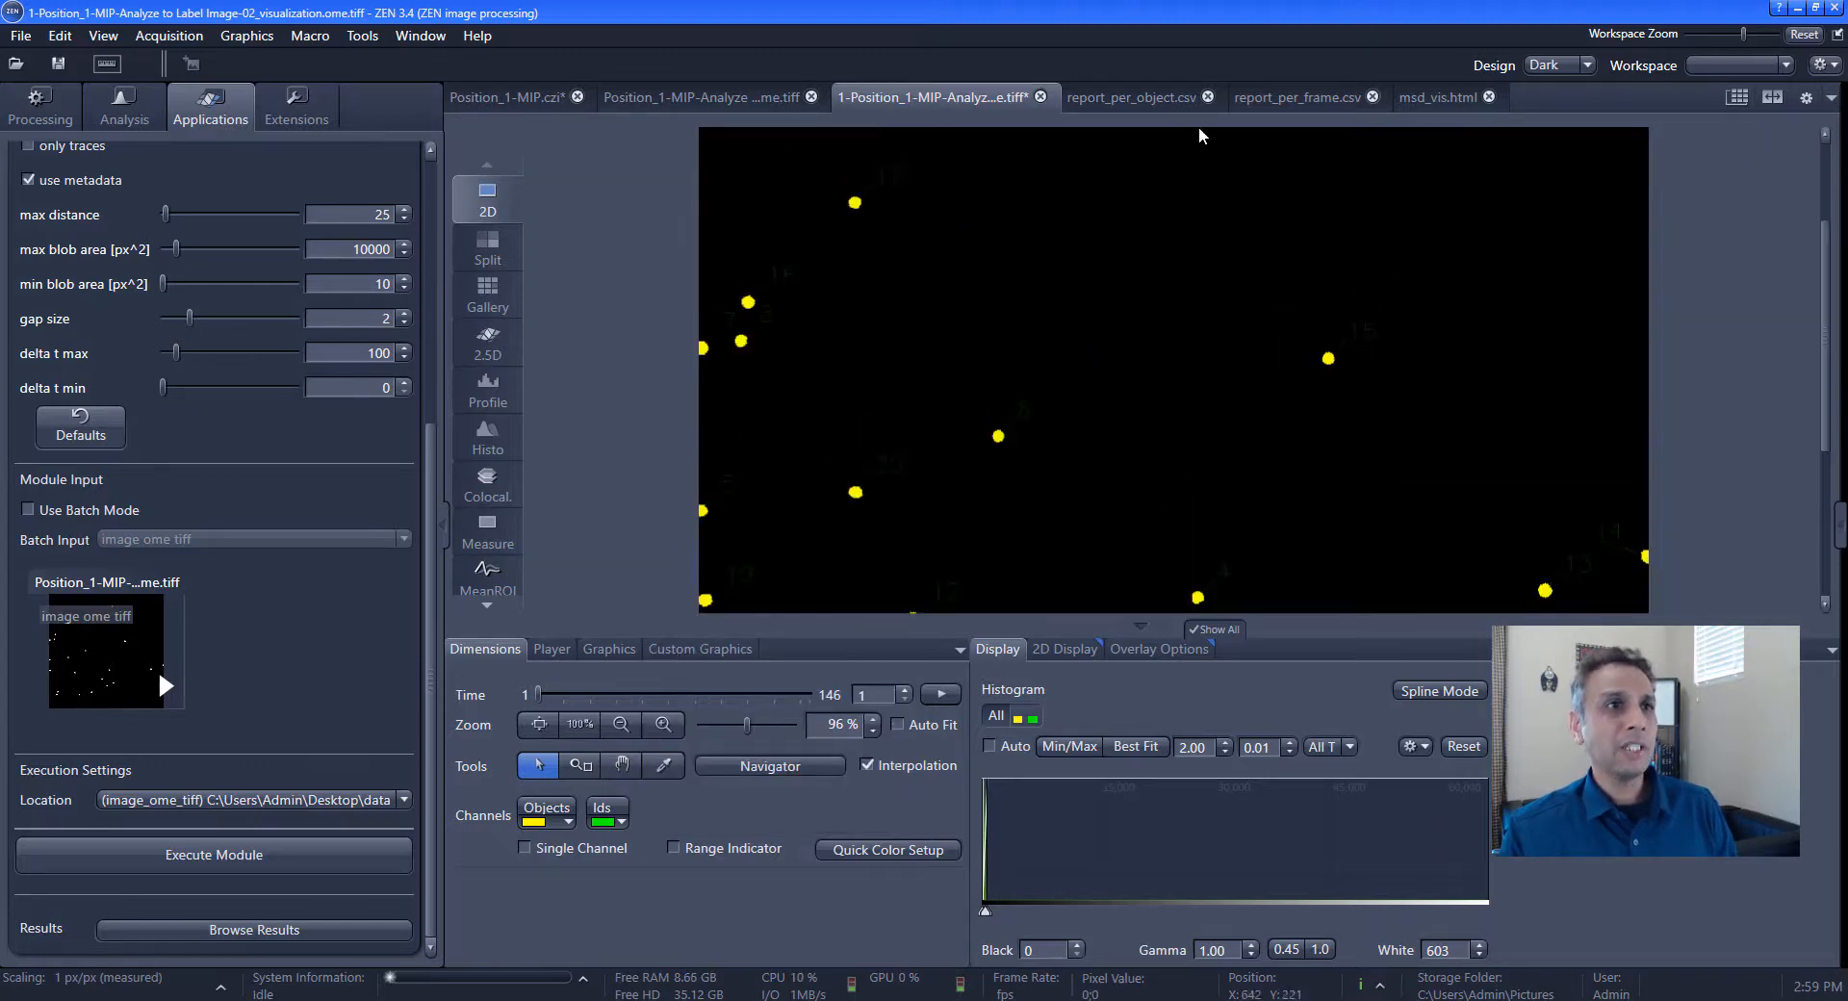
left_click(1412, 100)
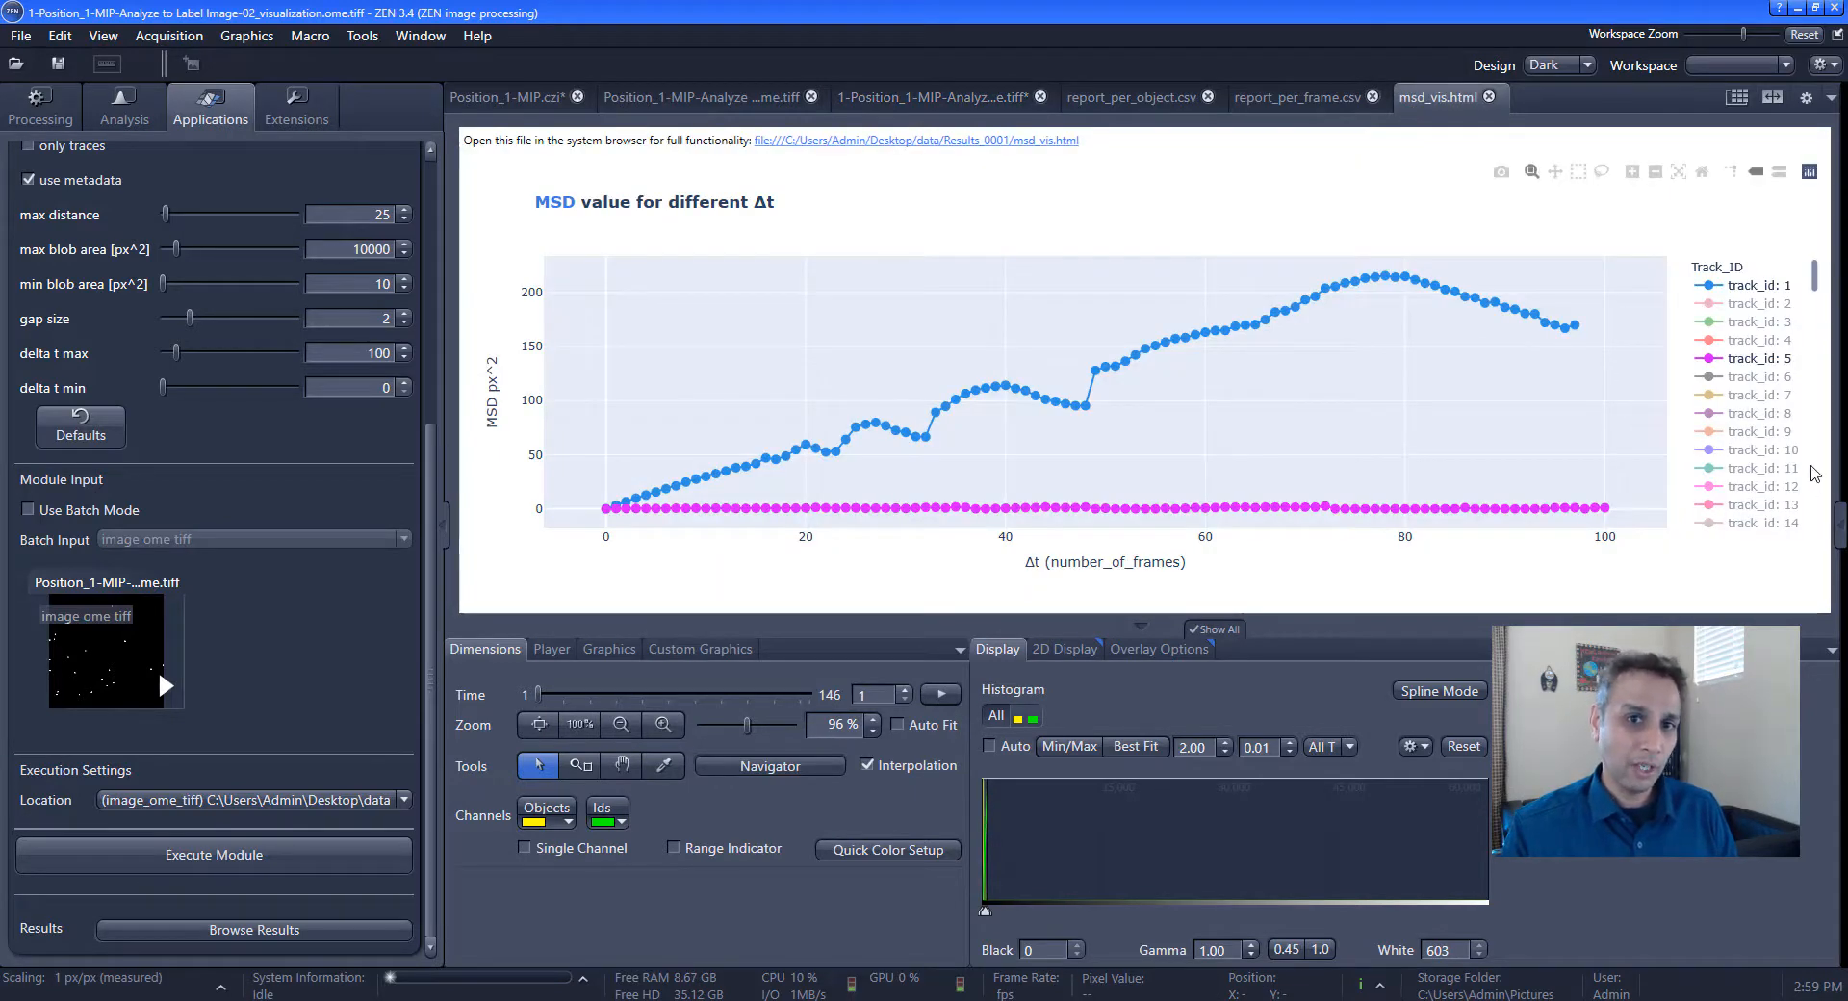
scroll(1807, 478, "down", 5)
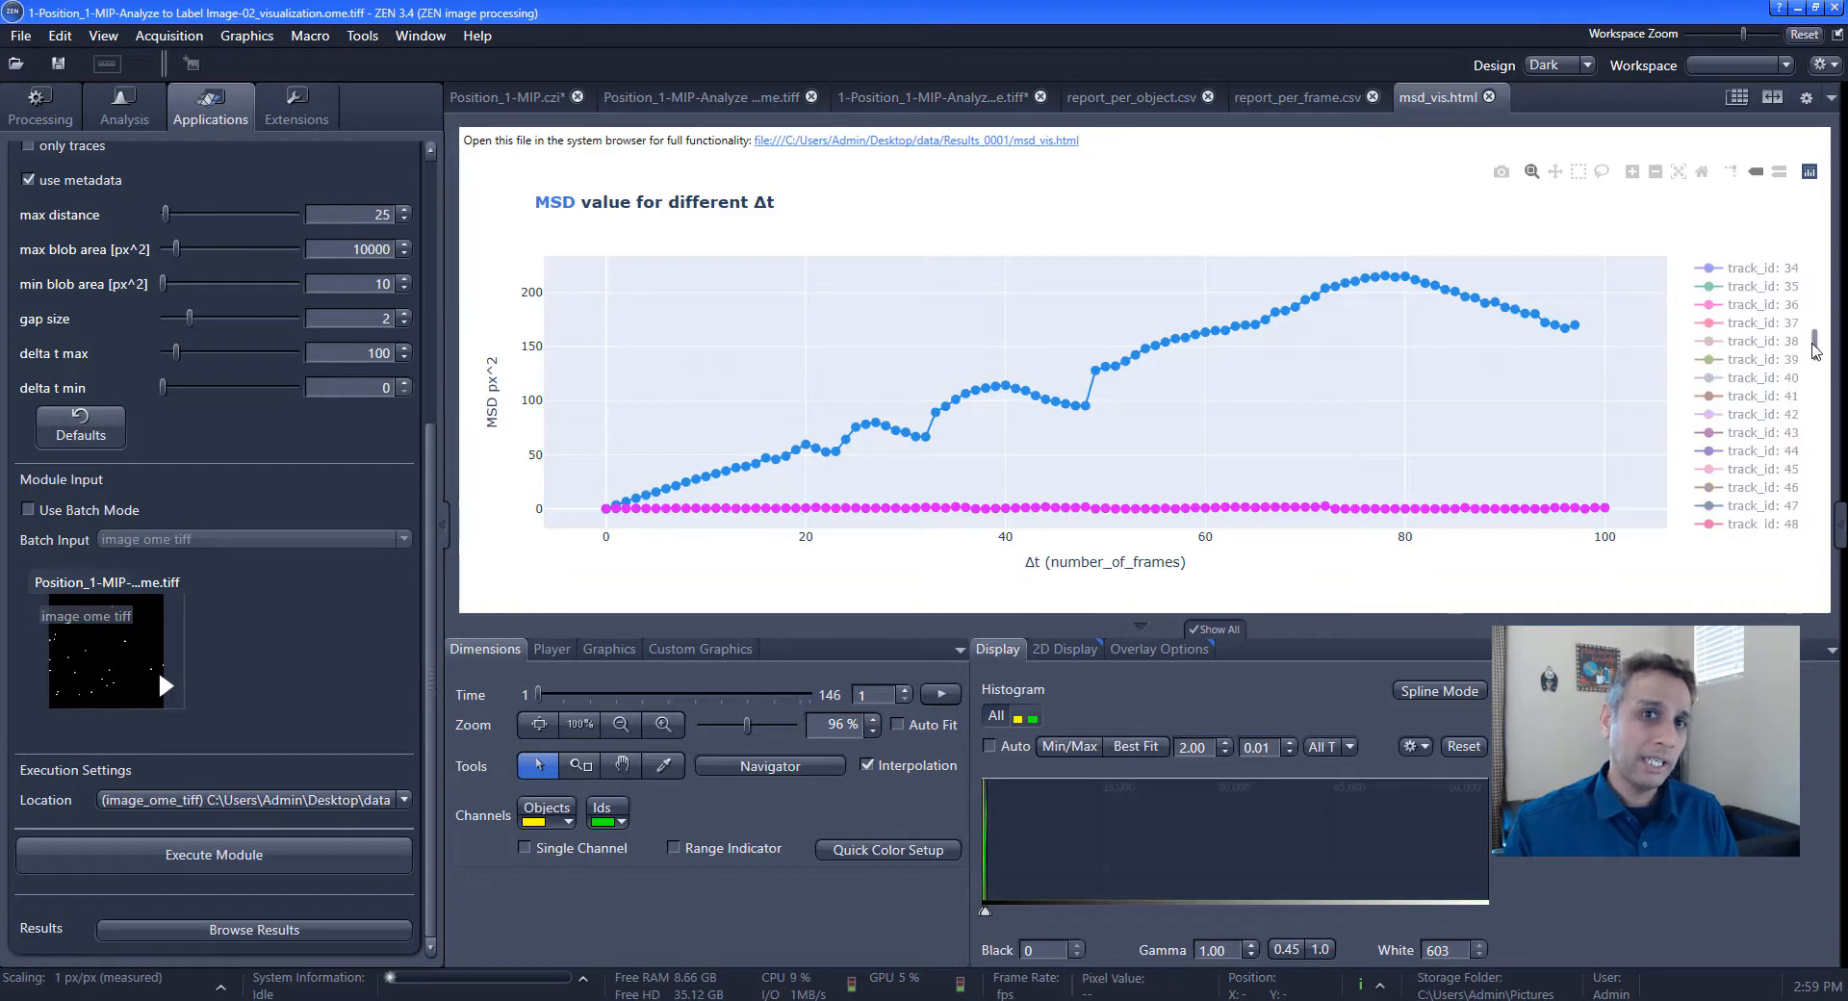
left_click_drag(1816, 351, 1814, 315)
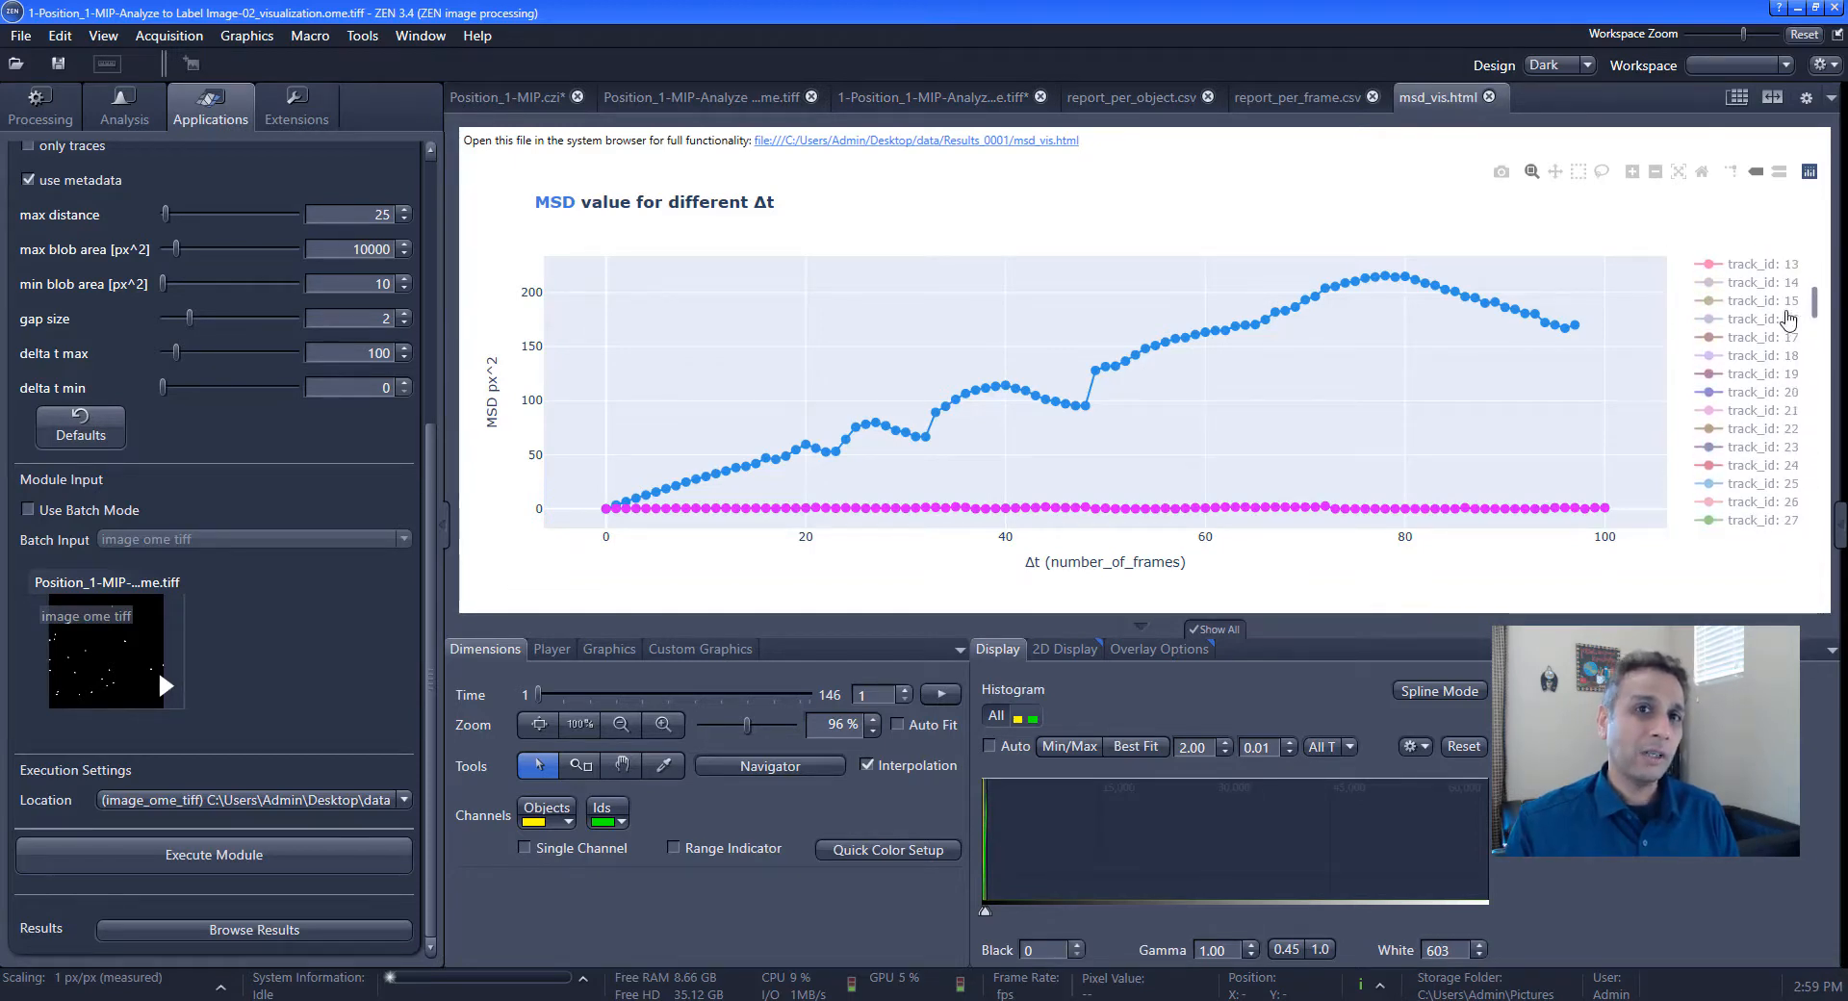
left_click(1753, 302)
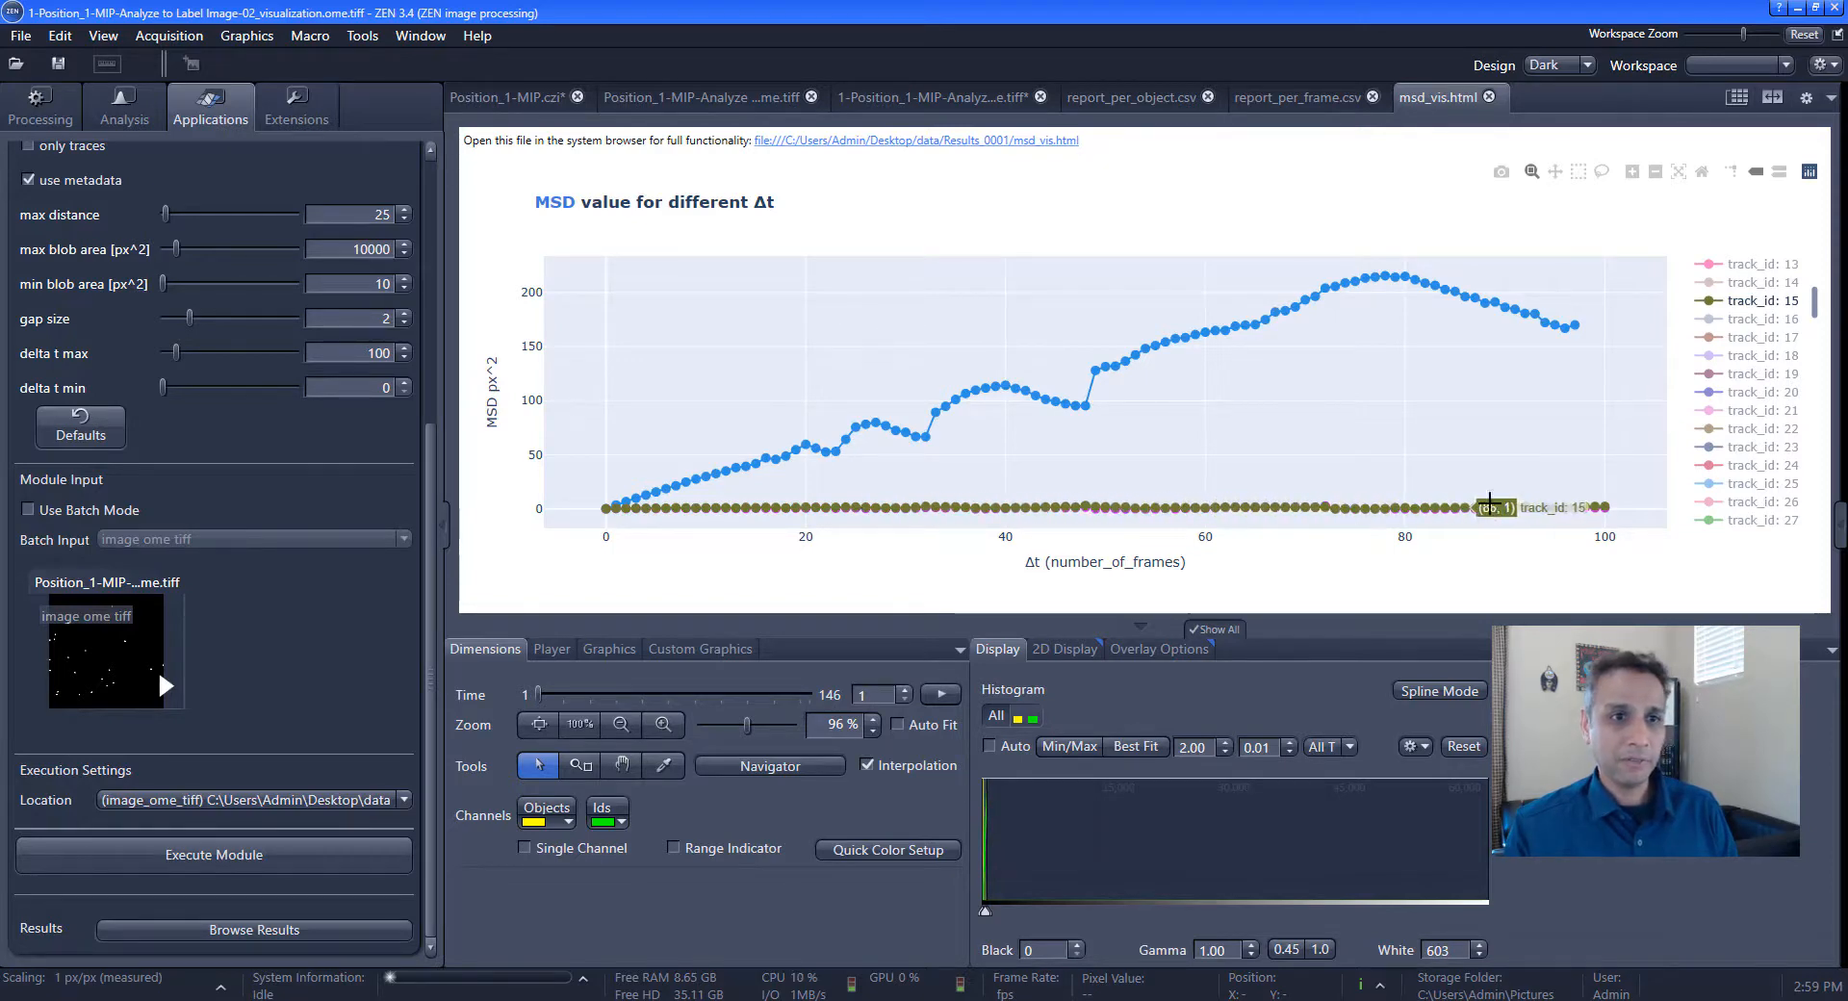
Examine the object tracks in the visualization image by advancing the time series to frame 76
left_click(989, 98)
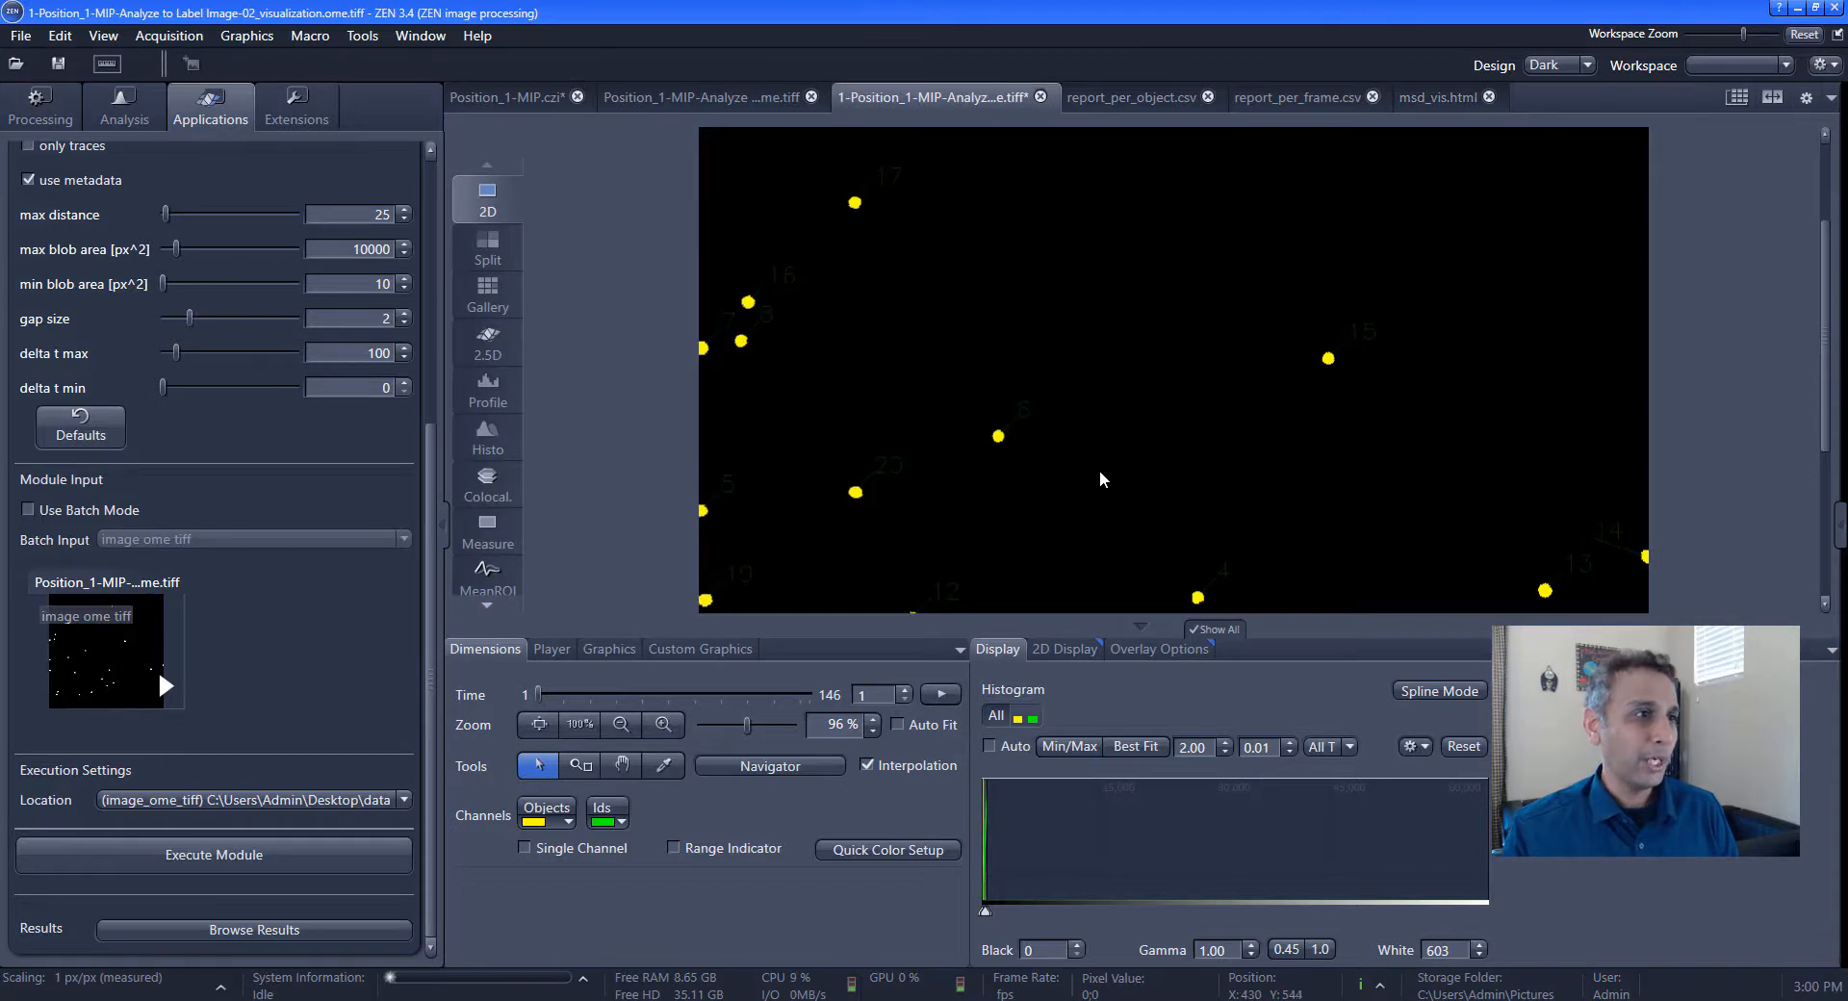
scroll(1099, 469, "down", 1)
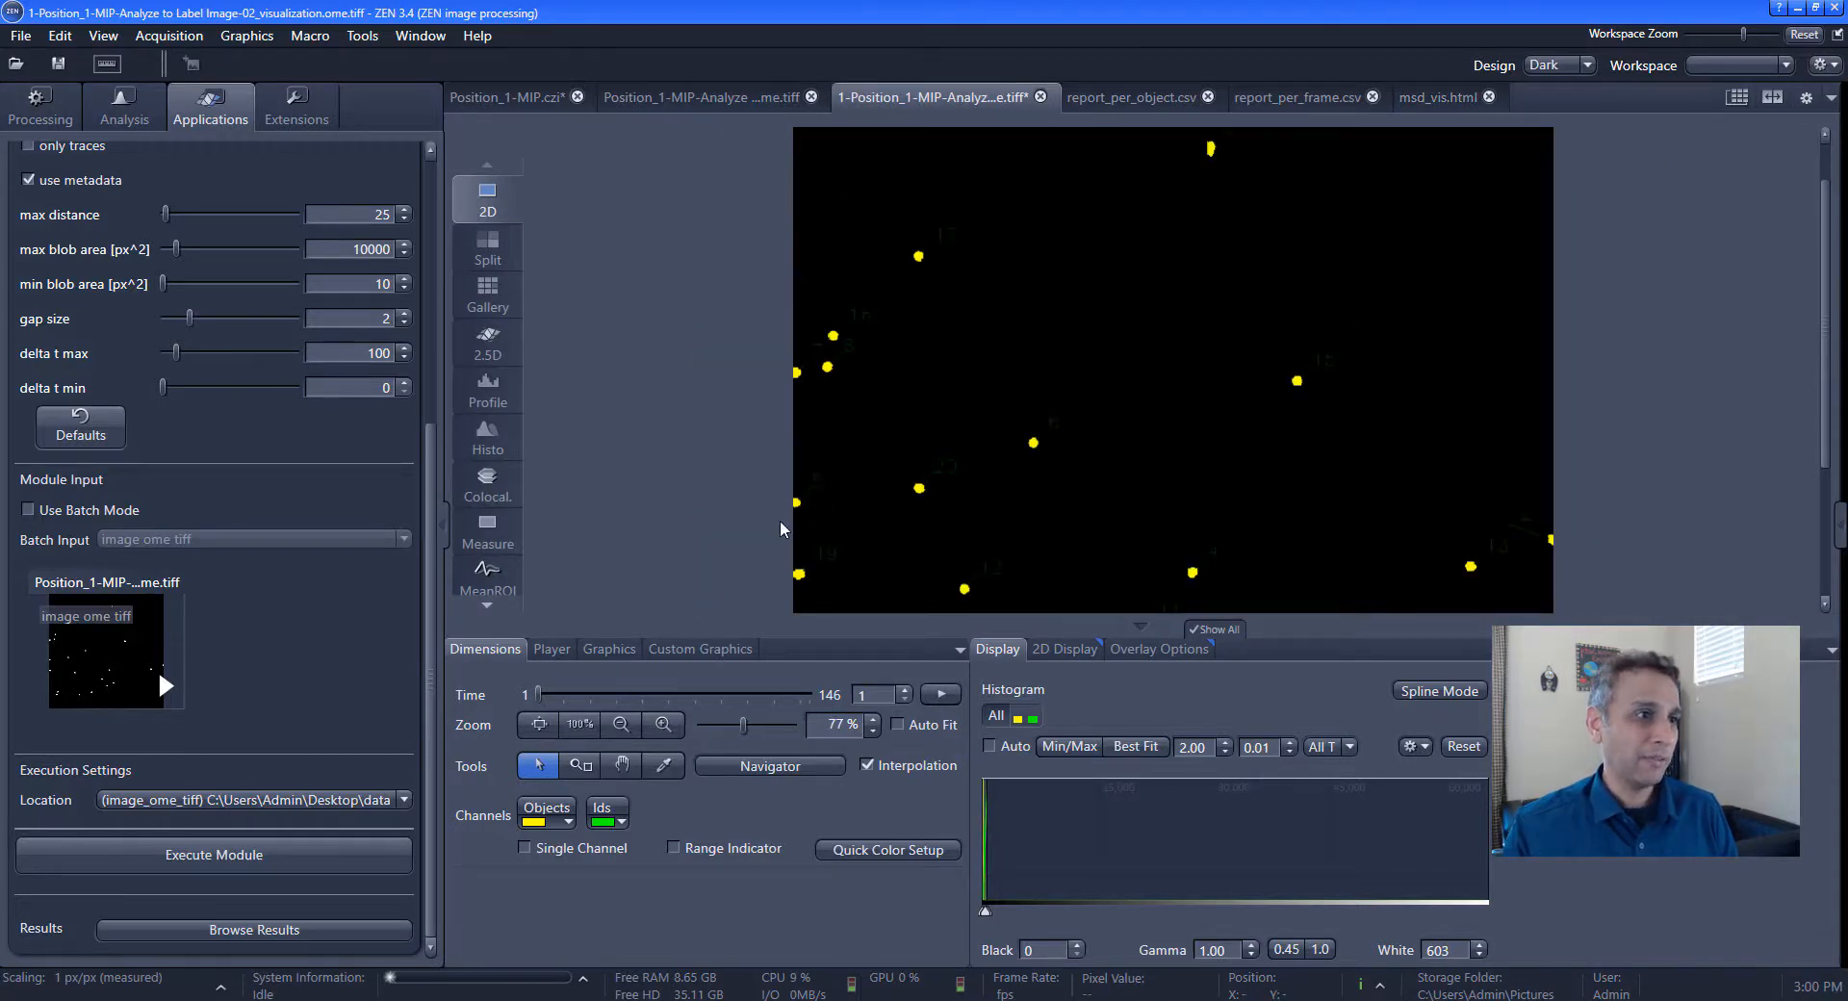
left_click_drag(537, 693, 685, 708)
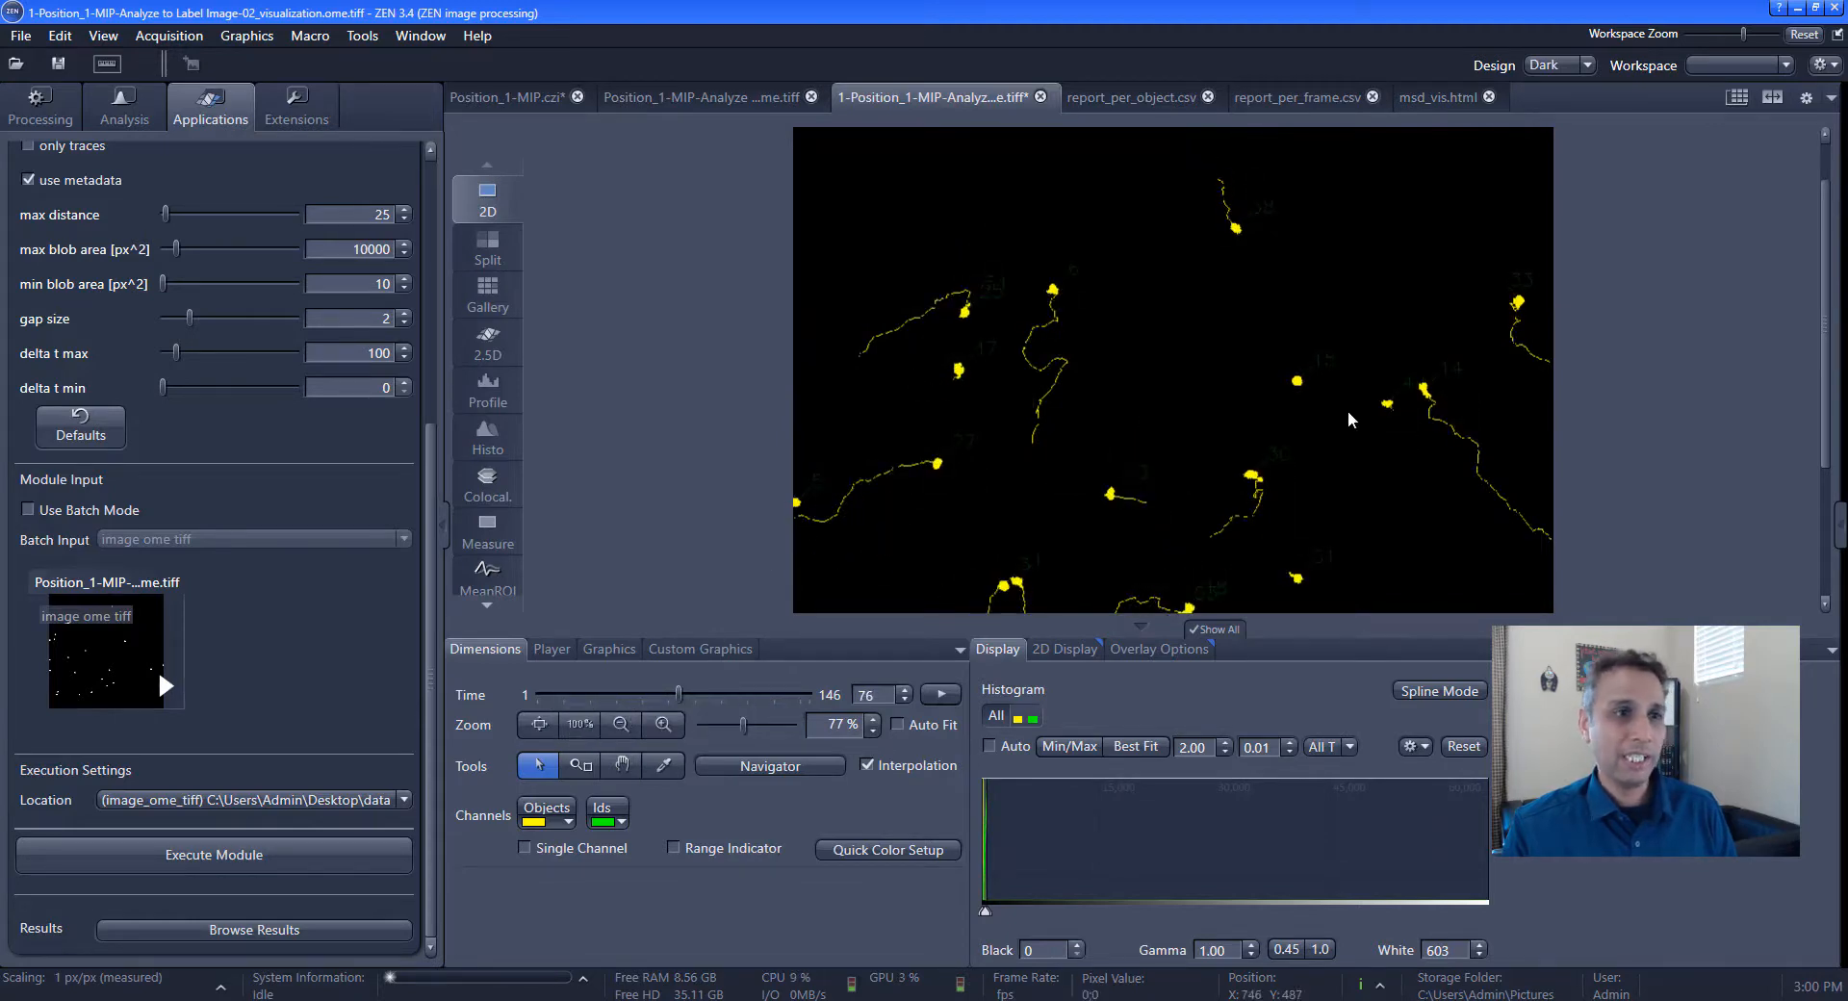